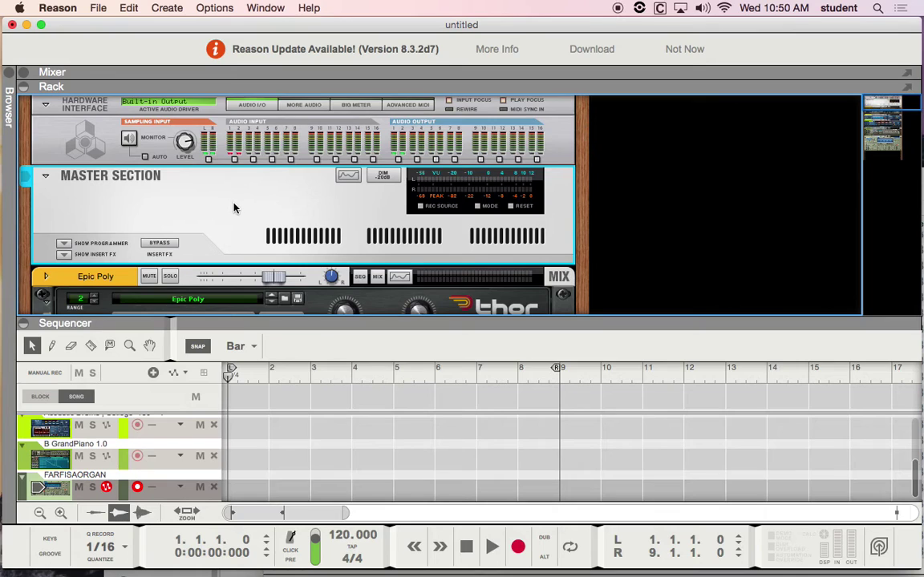
Show the programmer of the Epic Poly Thor synthesizer and collapse the sequencer to enlarge the rack.
scroll(233, 206, down, 5)
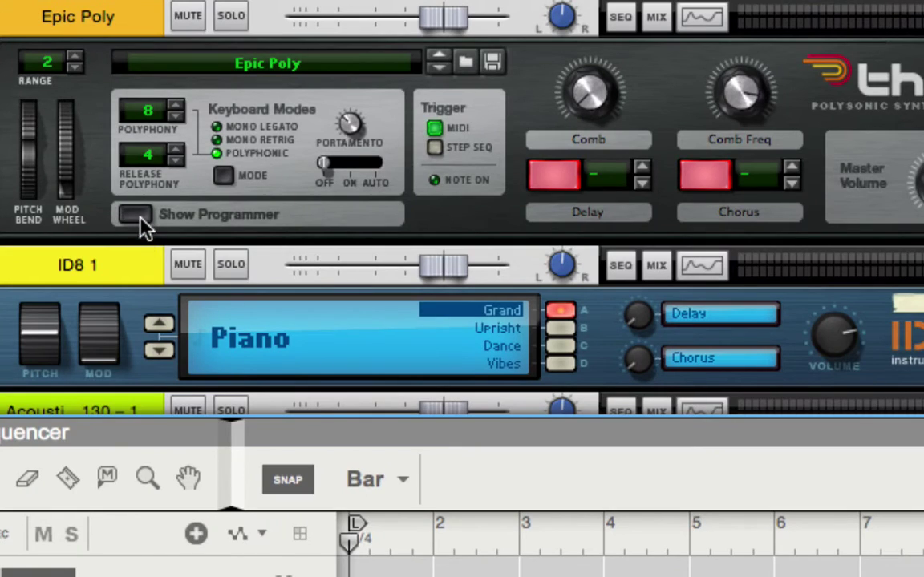
click(137, 216)
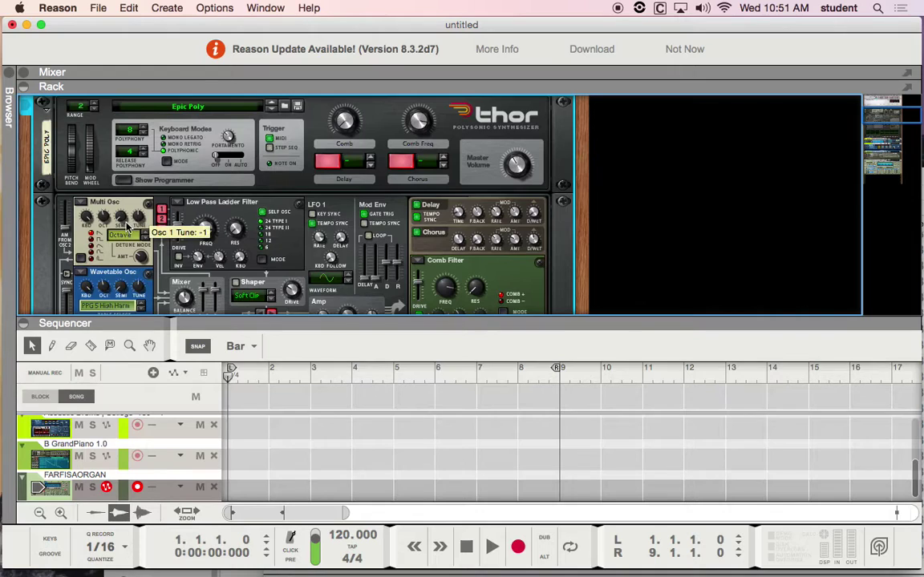
click(22, 290)
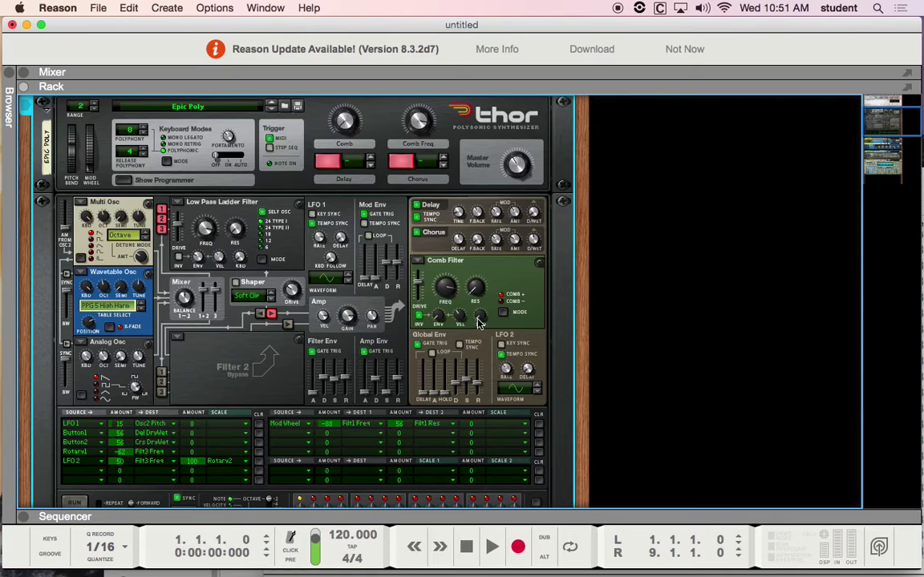
scroll(470, 329, down, 1)
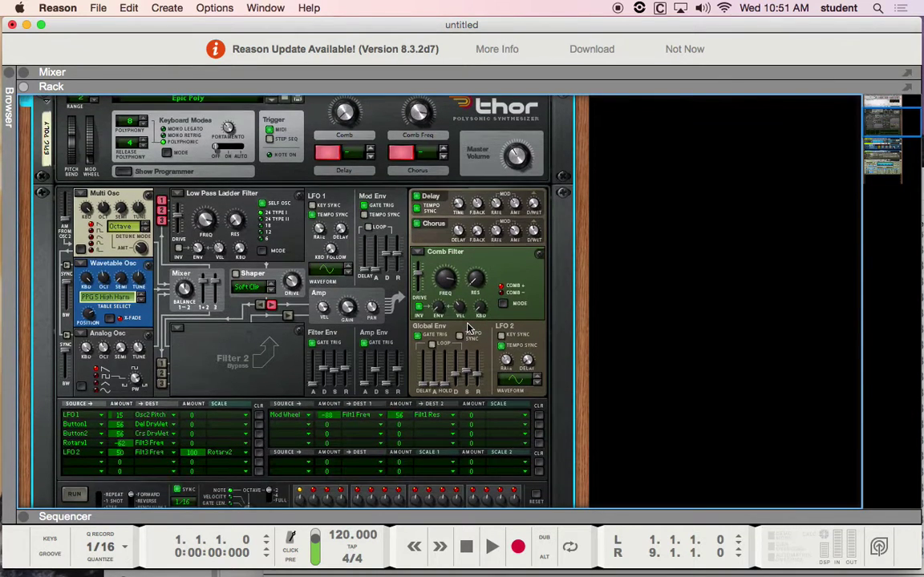
scroll(467, 329, up, 3)
scroll(468, 329, down, 1)
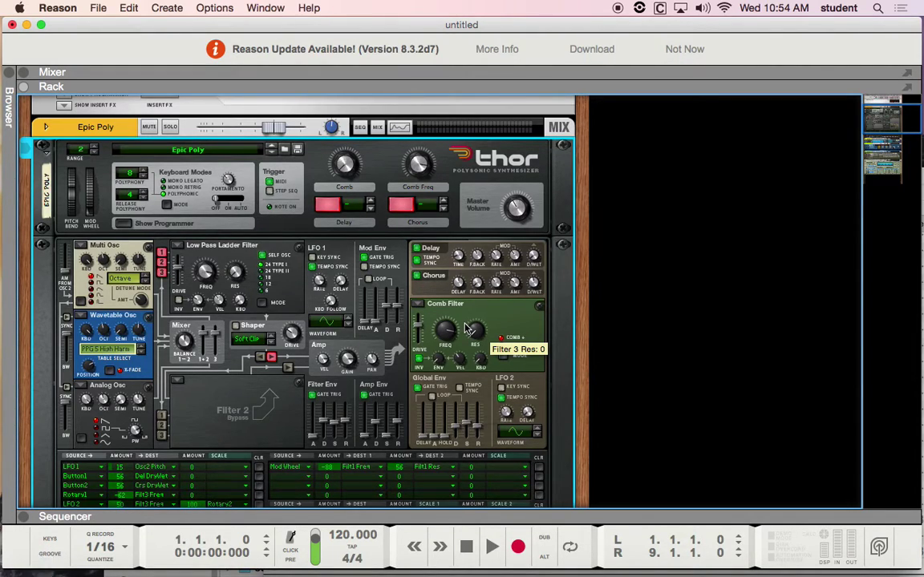
Switch to Finder, dismiss the permission error in the deletion window, and return to Reason.
key(super+Tab)
key(super+Tab)
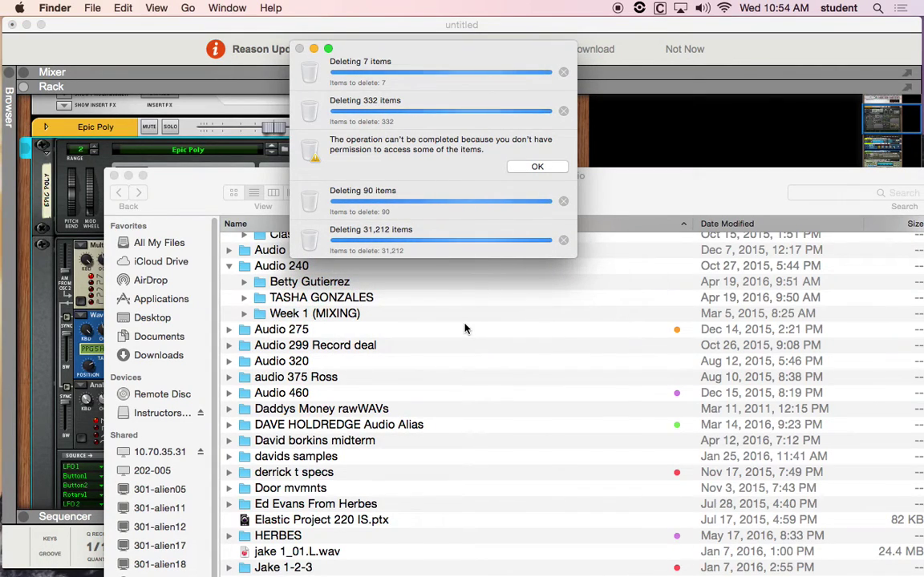
click(537, 166)
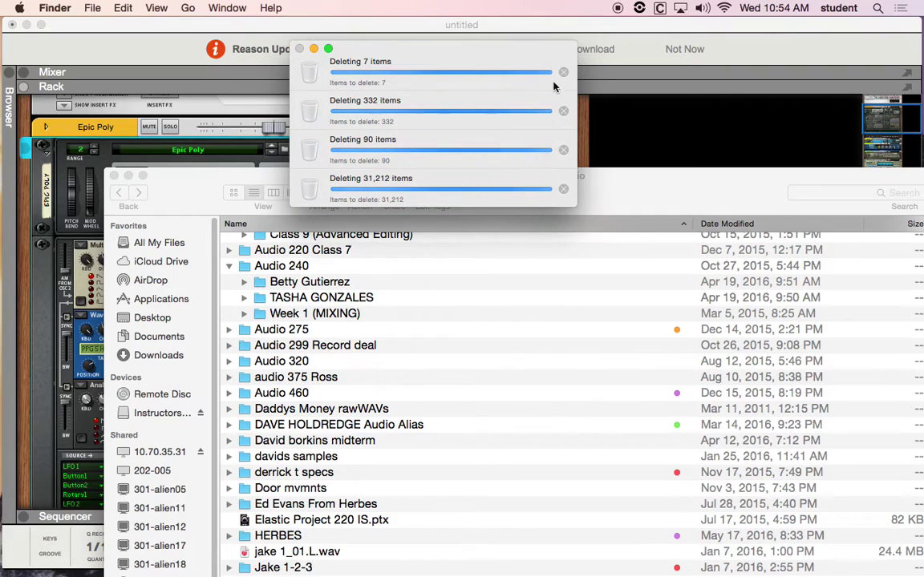
click(620, 29)
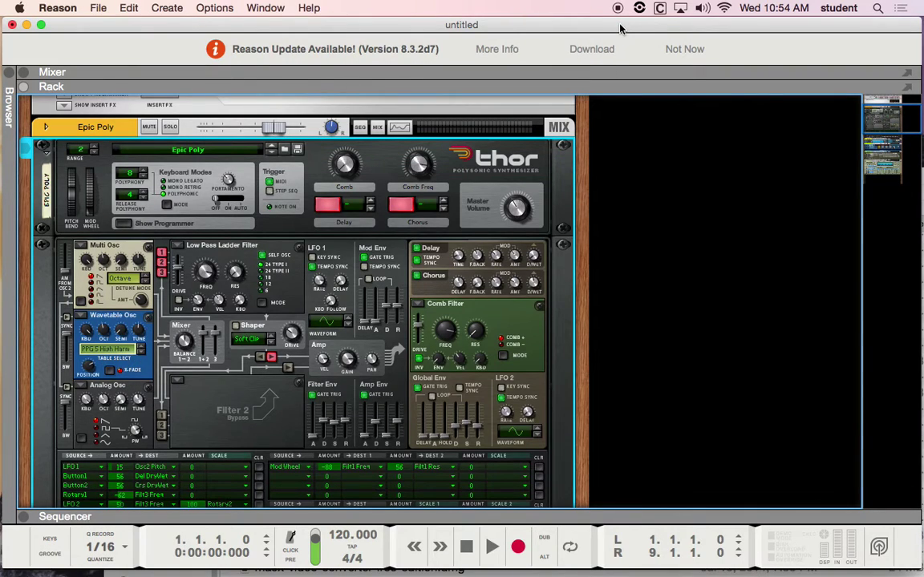
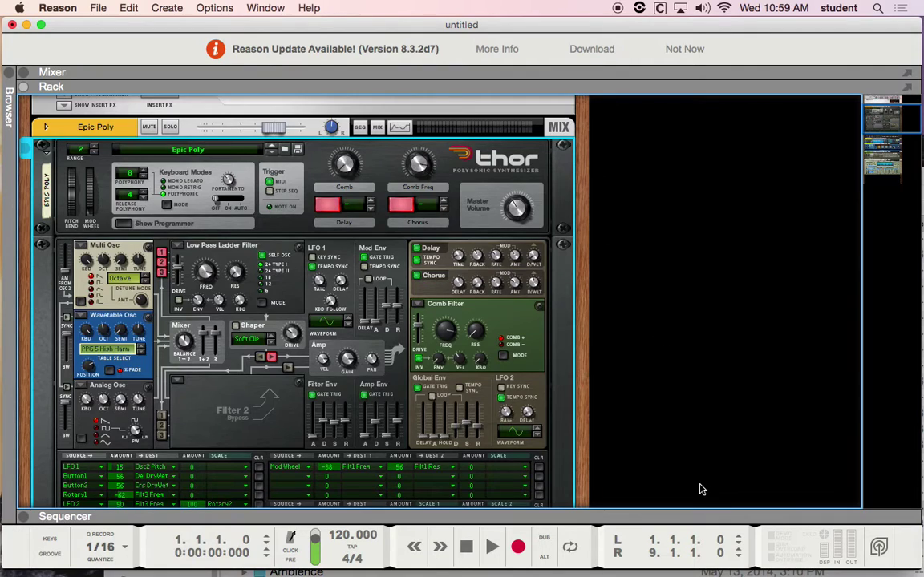
View Thor's step sequencer, then switch to Finder and dismiss the trash error message.
scroll(732, 461, down, 1)
scroll(732, 462, down, 10)
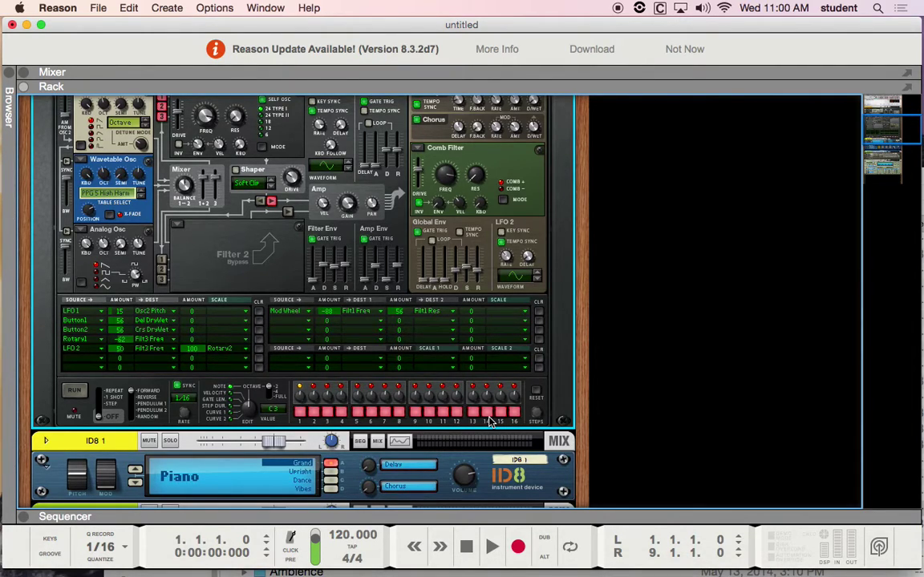
key(super+Tab)
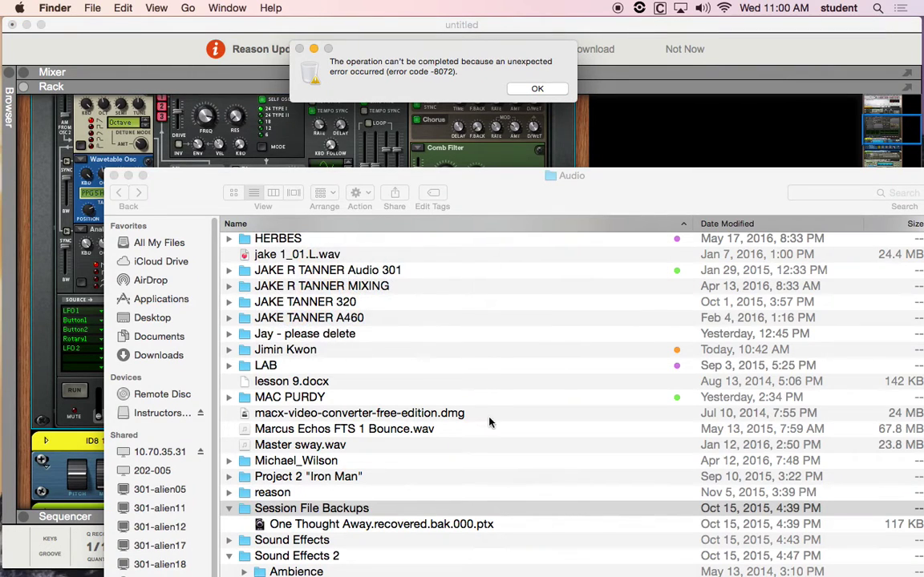
click(537, 88)
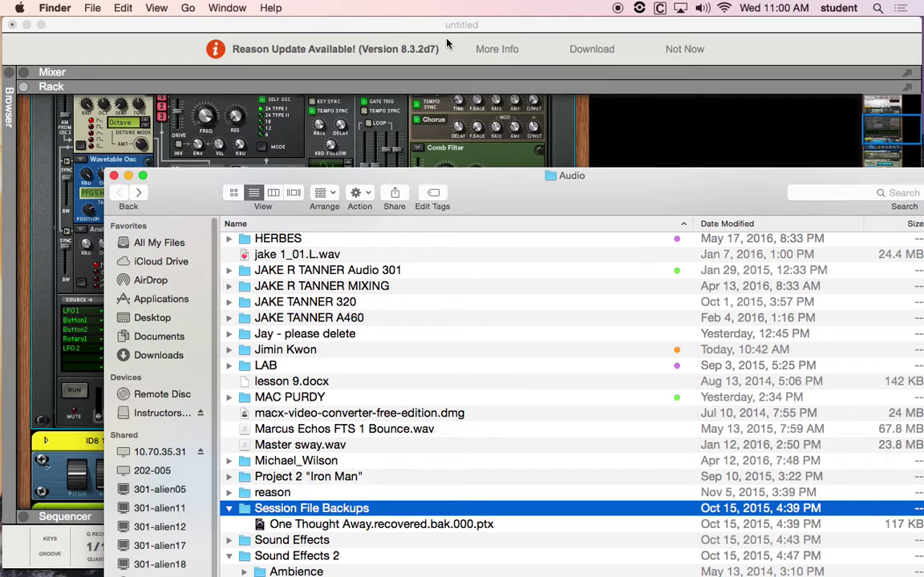
Bring the Audio335 2016 Finder window with the class videos to the front.
key(super+Tab)
key(super+Tab)
key(super+Tab)
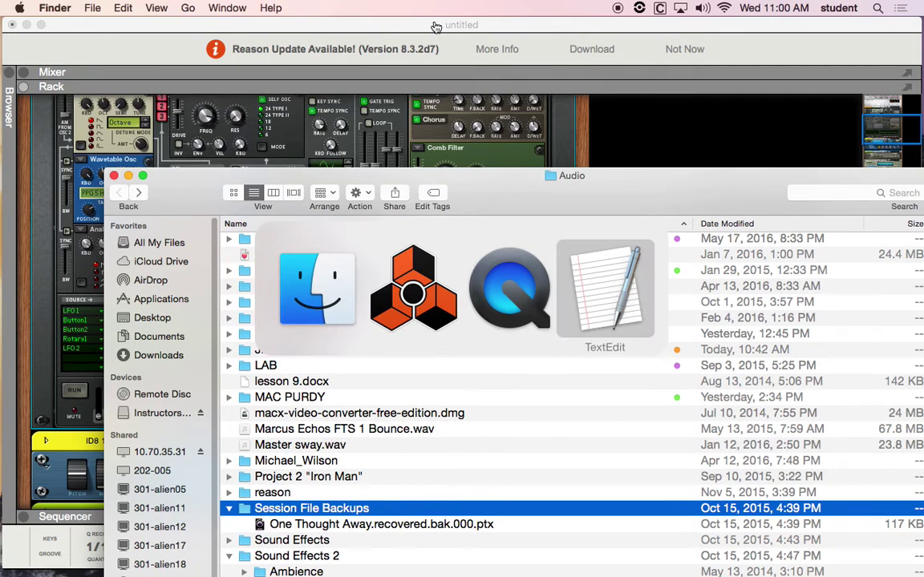
key(super+Tab)
key(ctrl+Down)
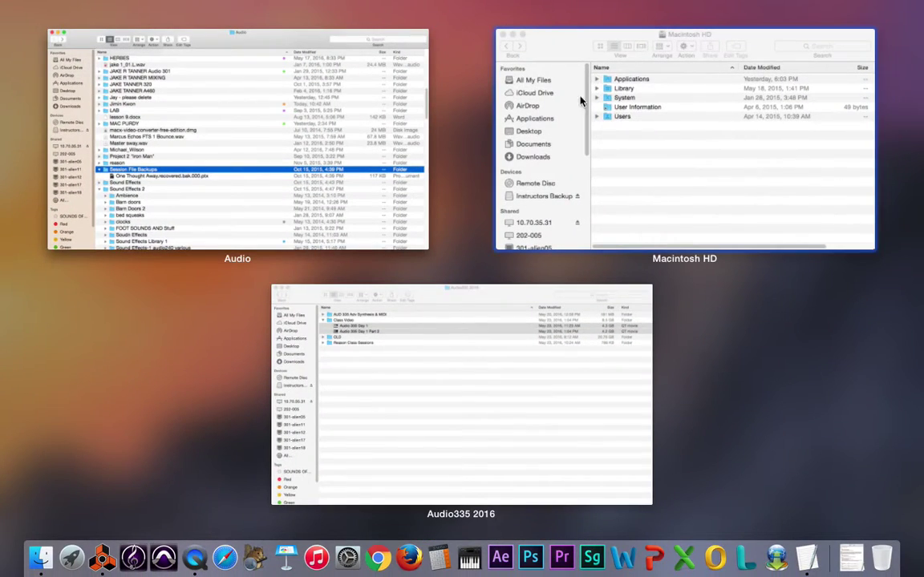
click(459, 387)
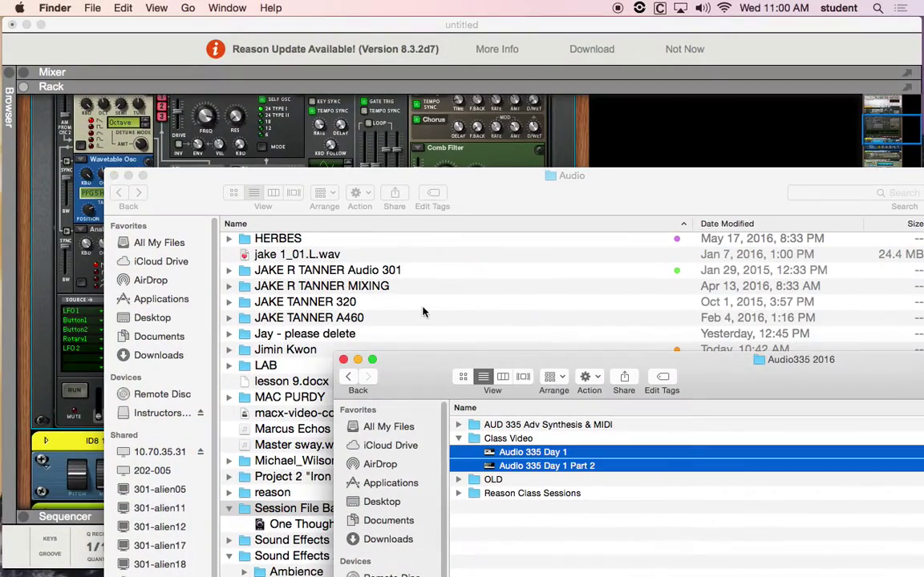
In the Audio window, open the instructor's named folder and go to Audio 335 Term 1605M > Class Video.
click(492, 192)
scroll(483, 392, up, 15)
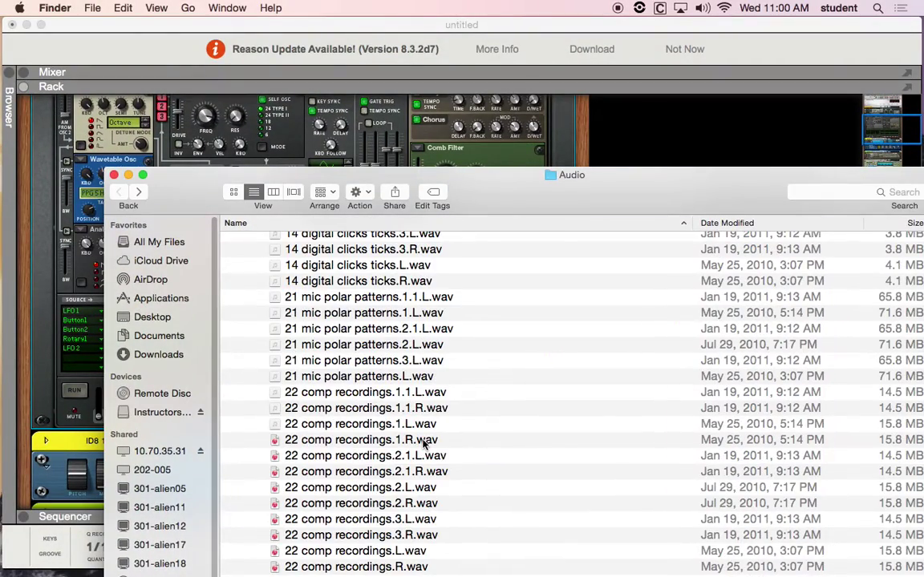
drag(587, 177, 558, 27)
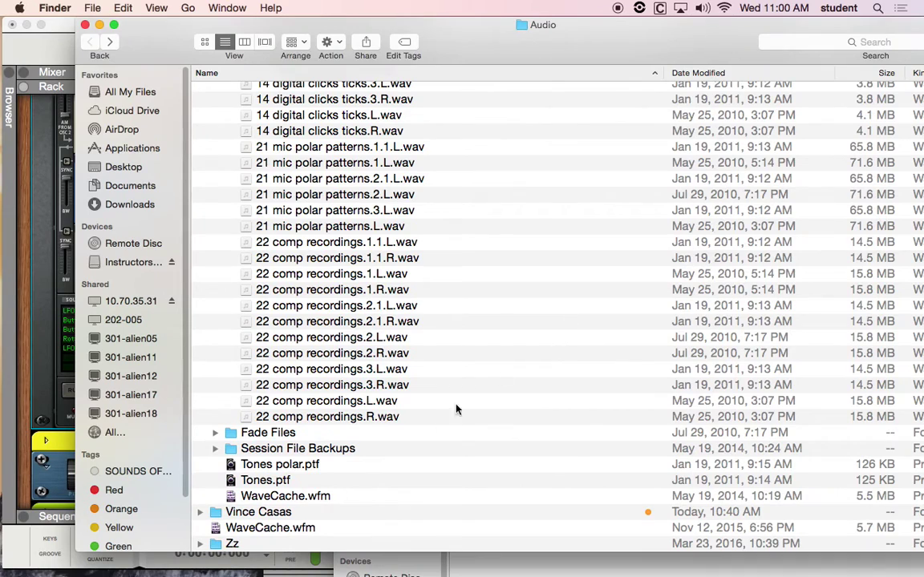
click(388, 511)
double_click(388, 511)
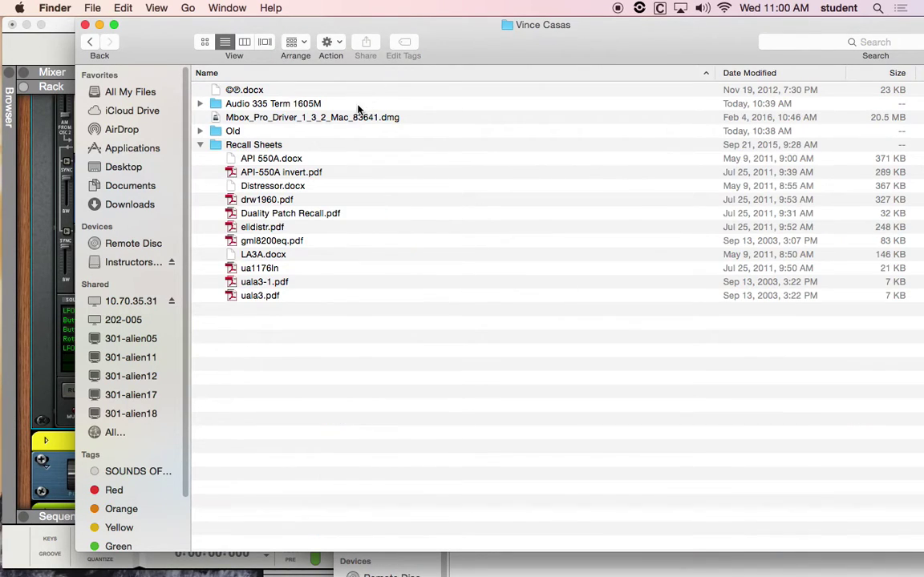
double_click(279, 105)
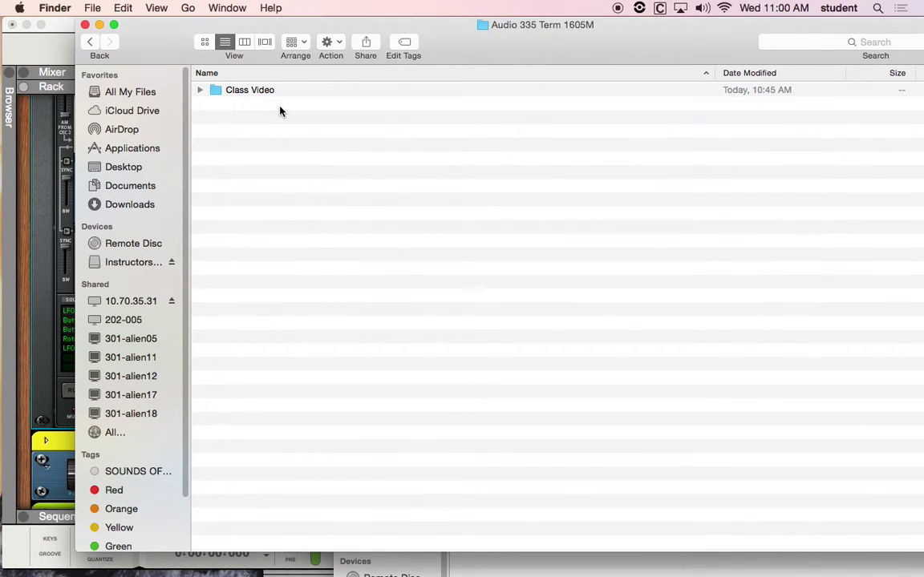
click(279, 93)
double_click(279, 93)
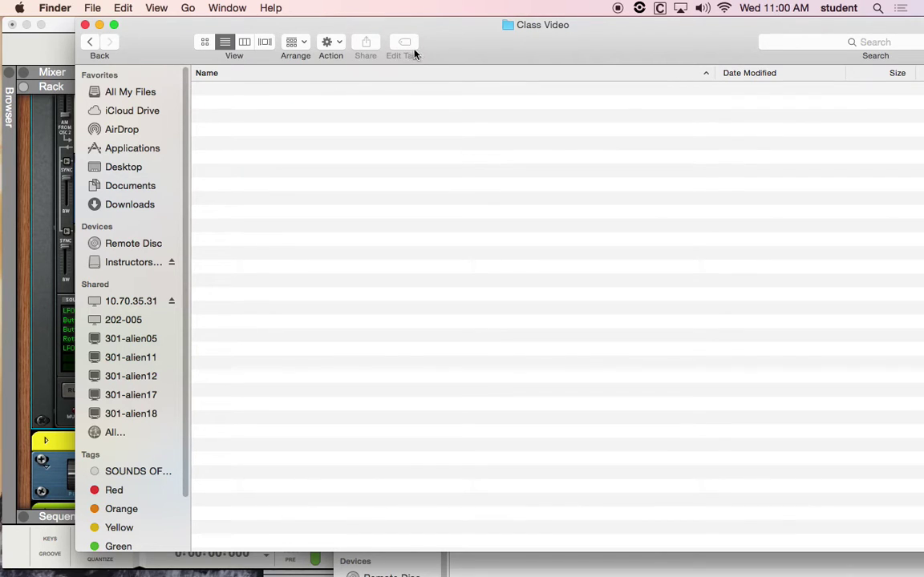
Copy Audio 335 Day 1 and Audio 335 Day 1 Part 2 into the open Class Video folder, and return to Reason.
drag(449, 35, 425, 4)
click(537, 572)
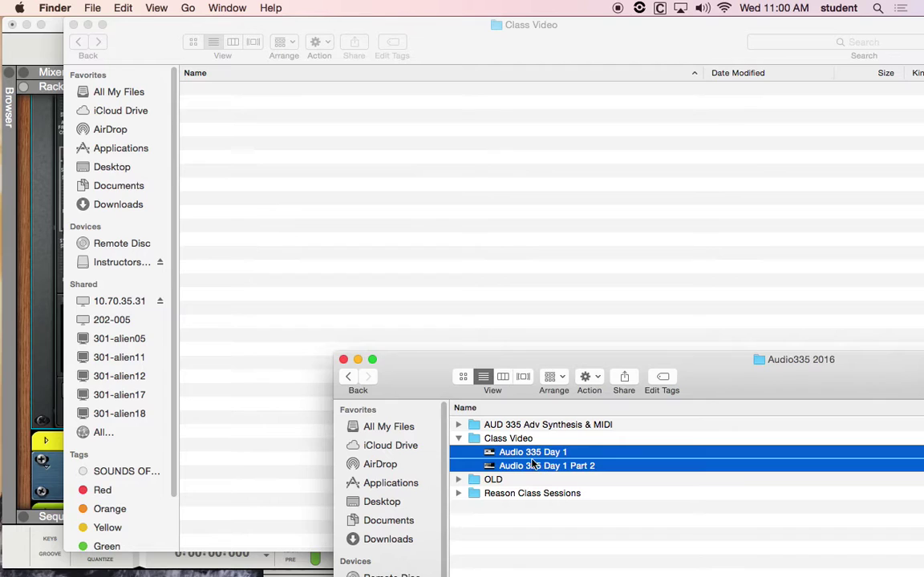
drag(533, 454, 476, 182)
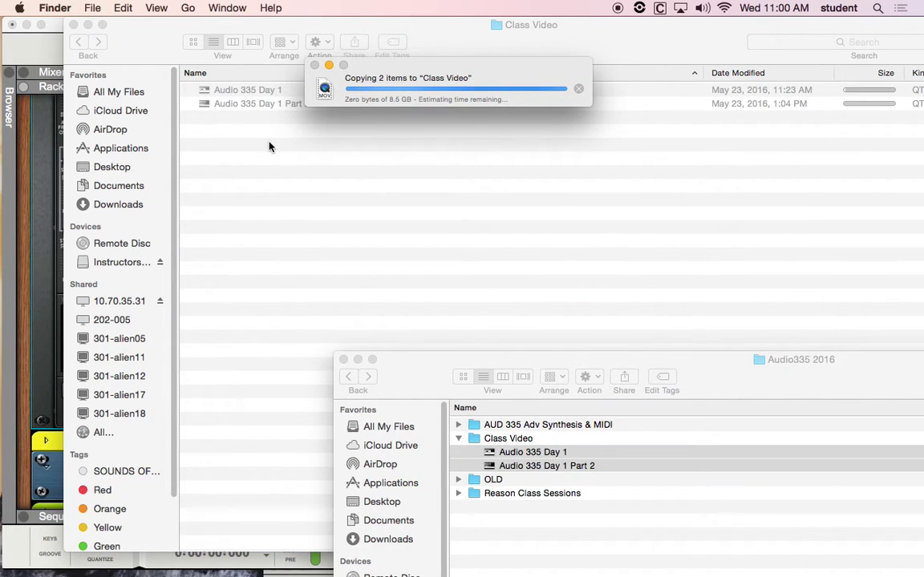
click(52, 29)
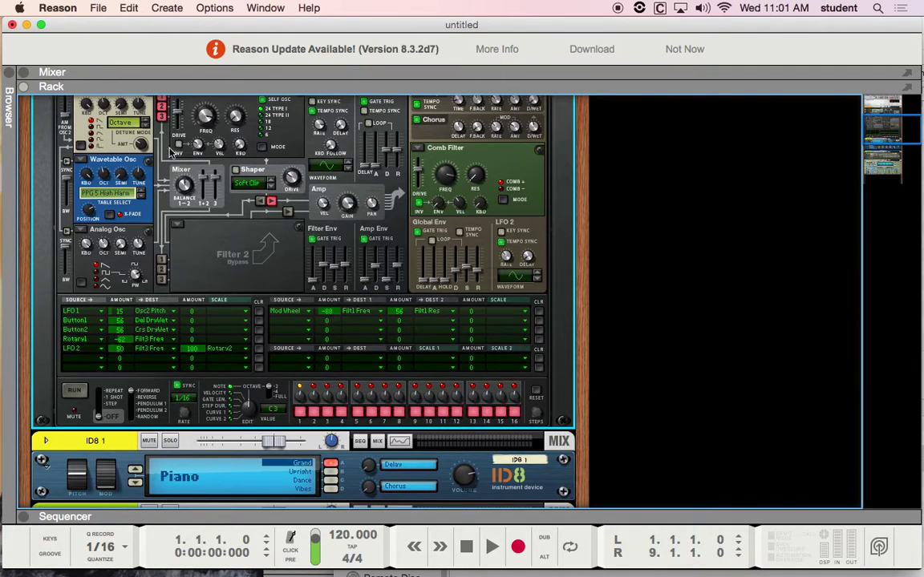
Flip the rack to examine Thor's rear connections and routing examples, and turn it back to the front.
scroll(168, 148, up, 5)
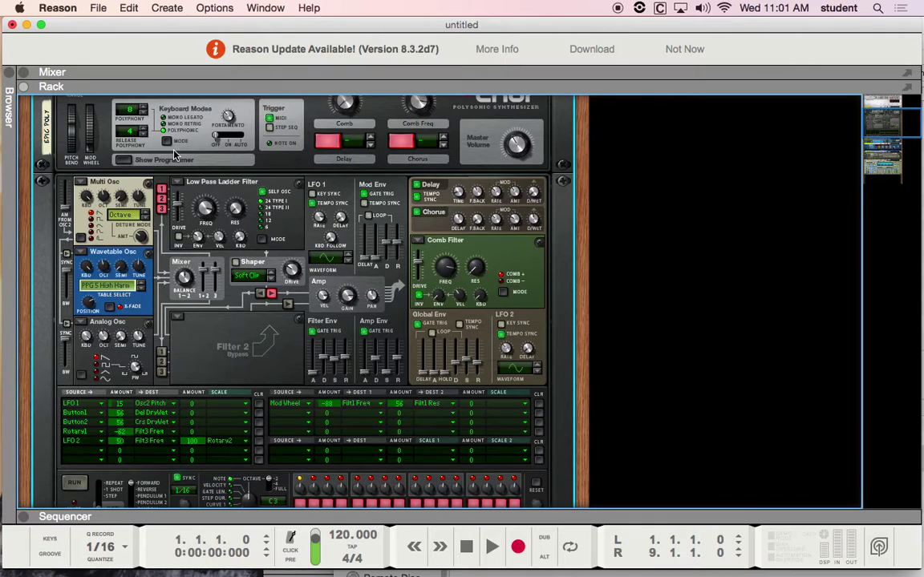
key(Tab)
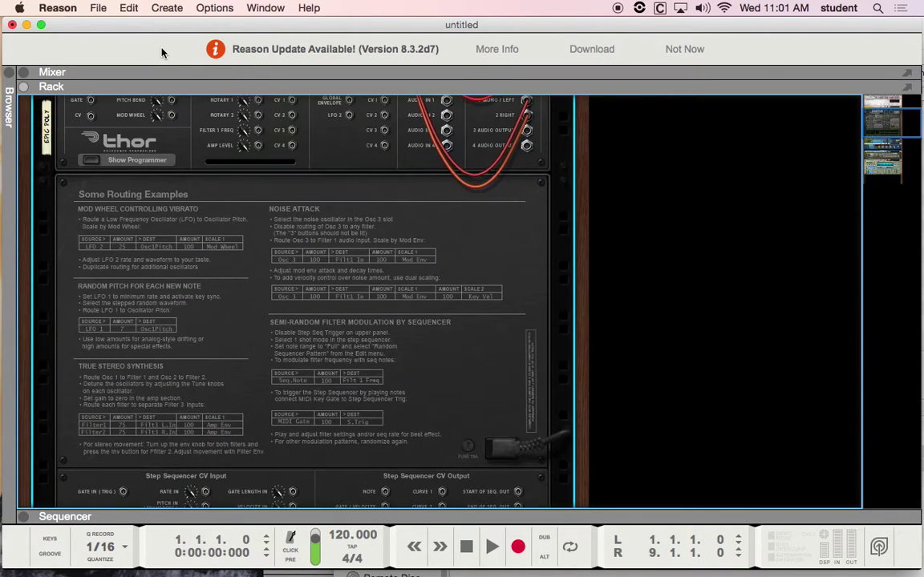
scroll(256, 227, up, 10)
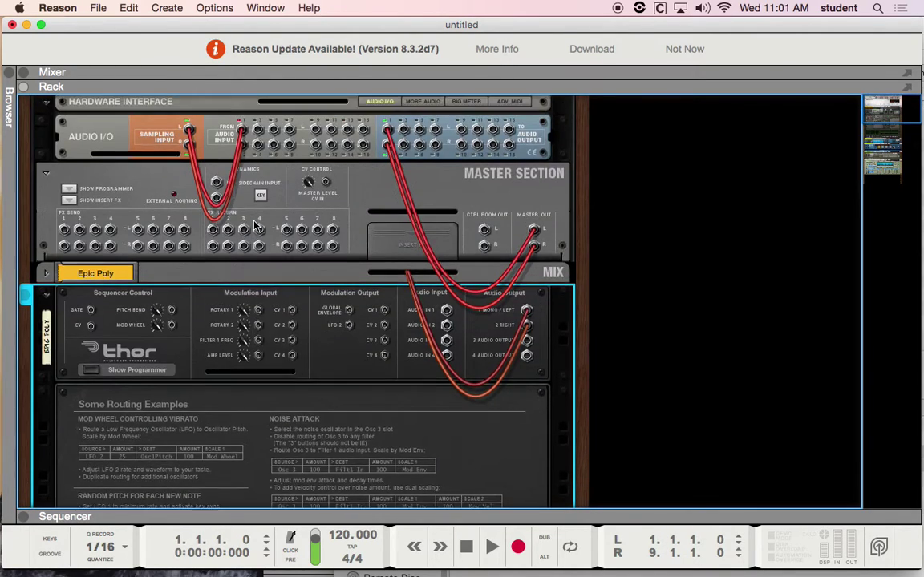
scroll(255, 227, down, 6)
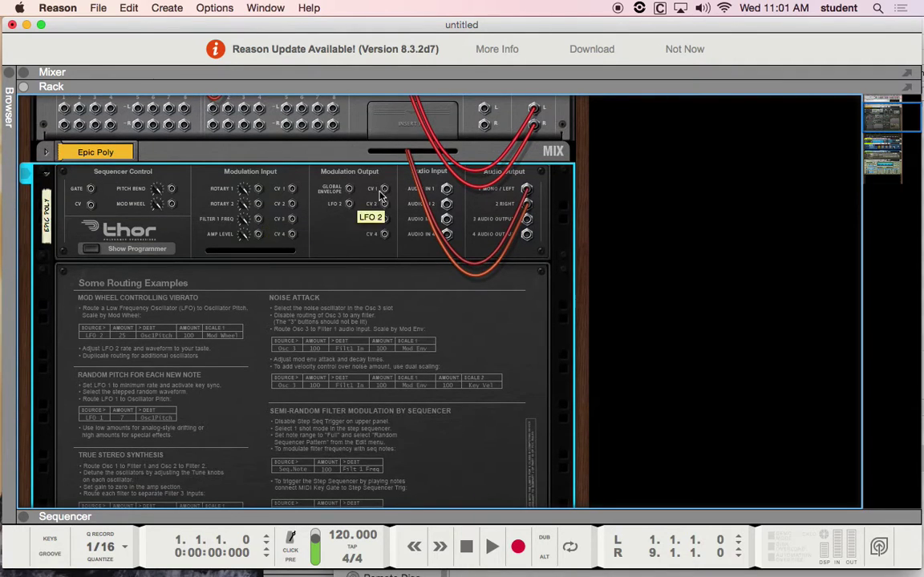
scroll(376, 232, down, 5)
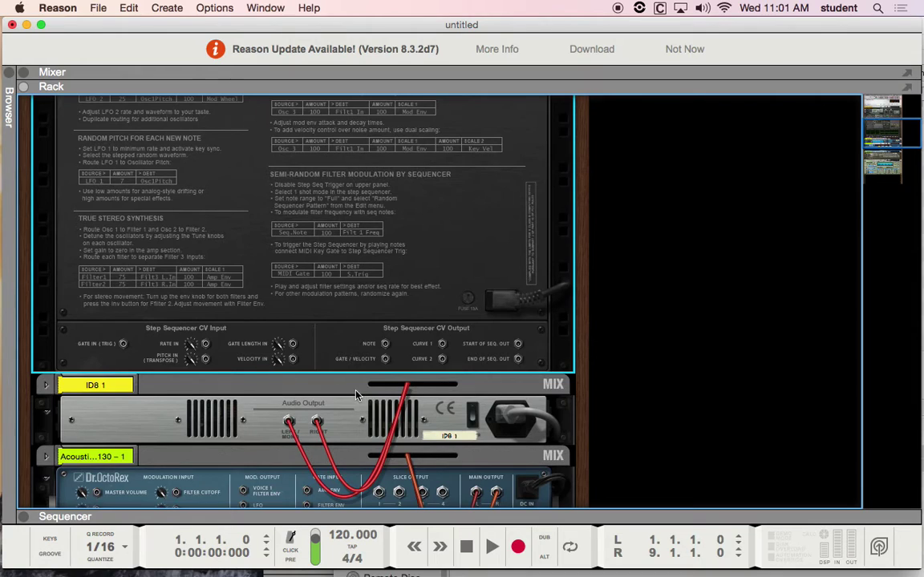
scroll(382, 289, up, 2)
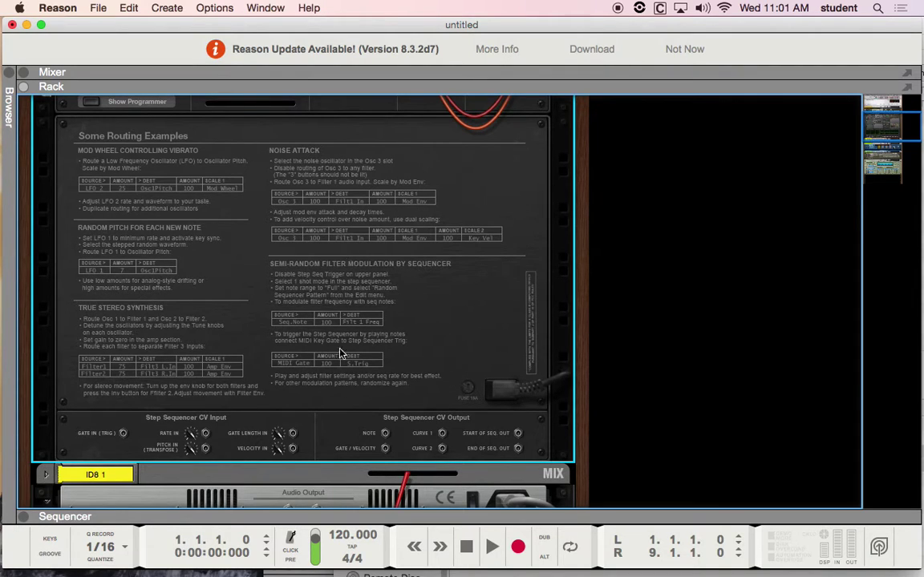
key(Tab)
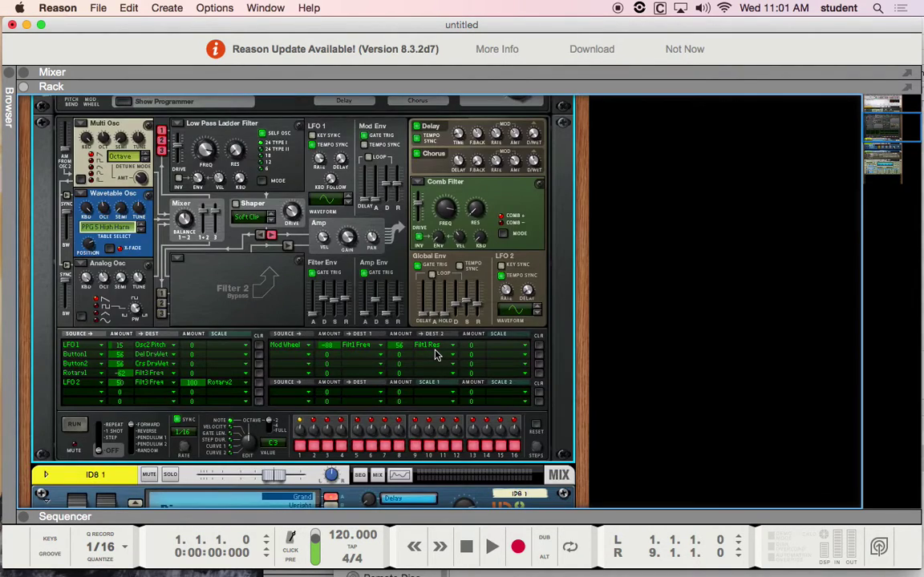
scroll(436, 354, up, 4)
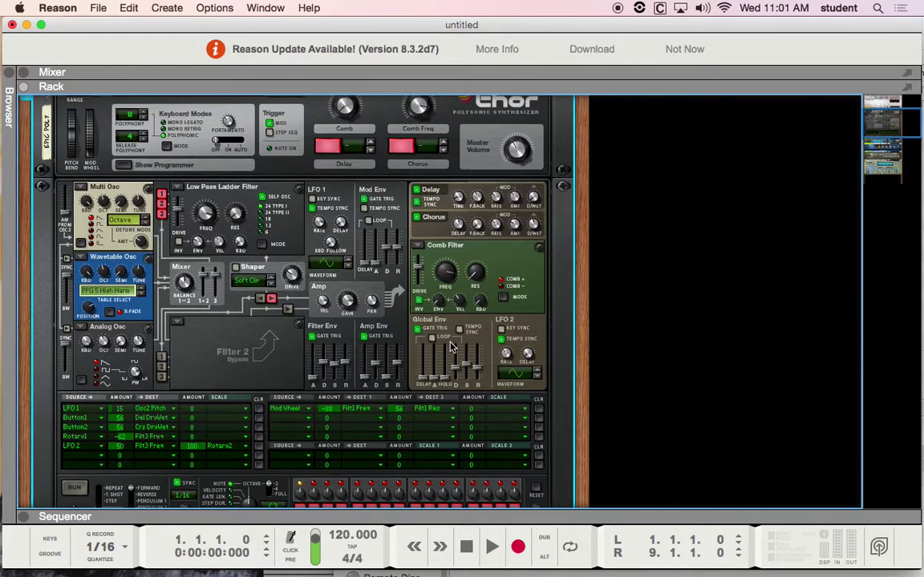
scroll(451, 347, up, 1)
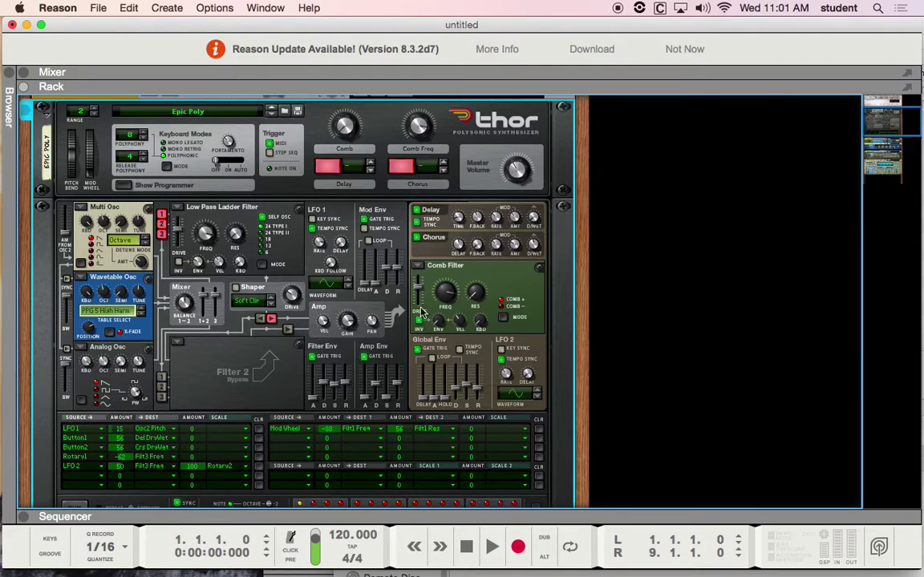
Toggle Thor's programmer closed and open, leaving it hidden.
click(123, 186)
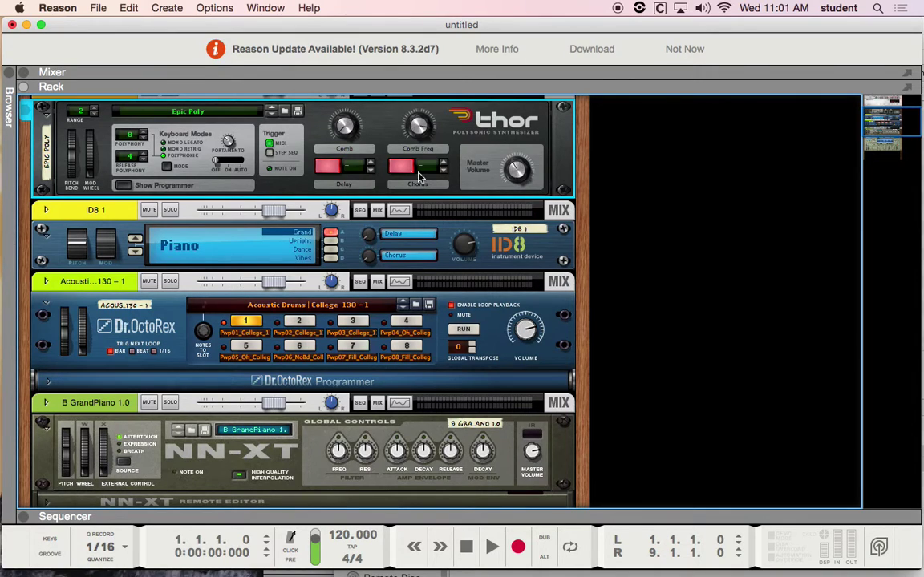
click(125, 185)
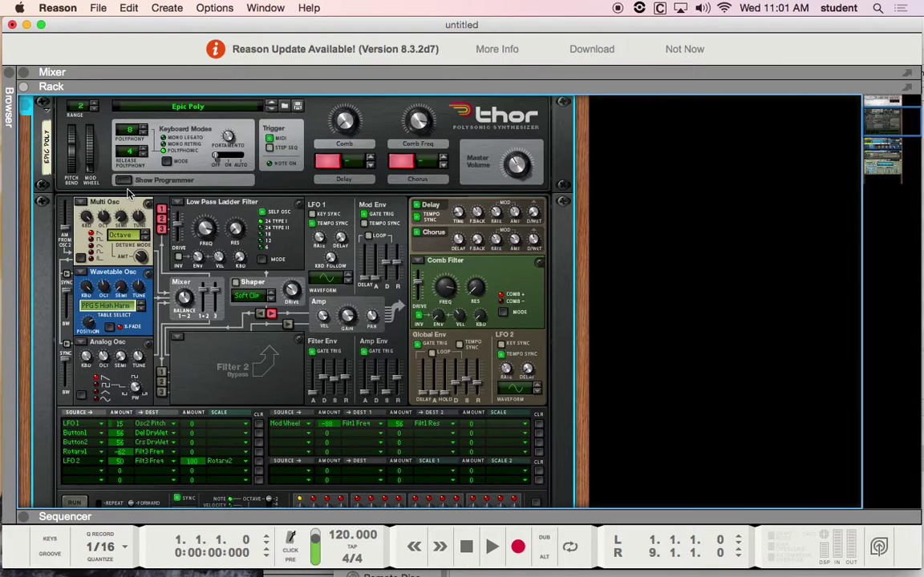
click(126, 183)
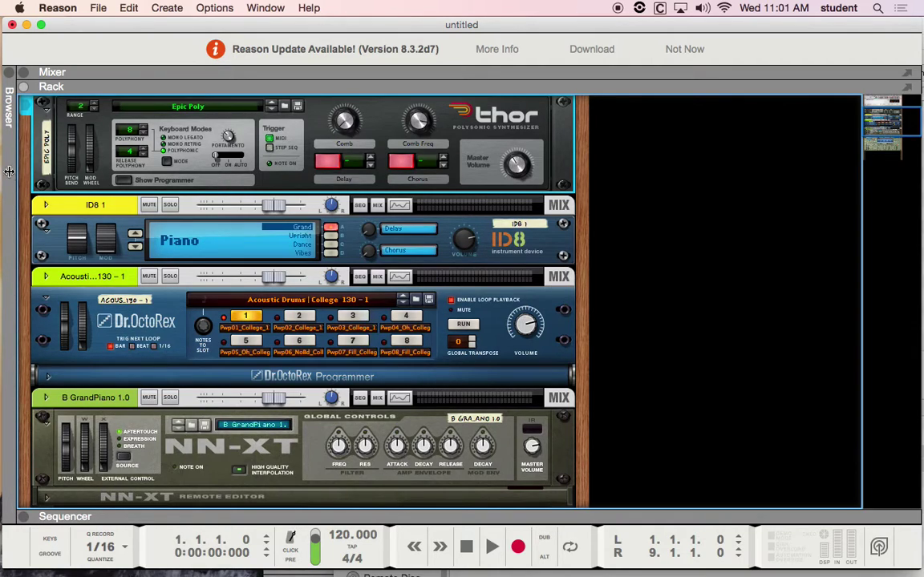
Show Thor's programmer and browse the source options for the first empty modulation matrix row, leaving it unassigned.
click(126, 181)
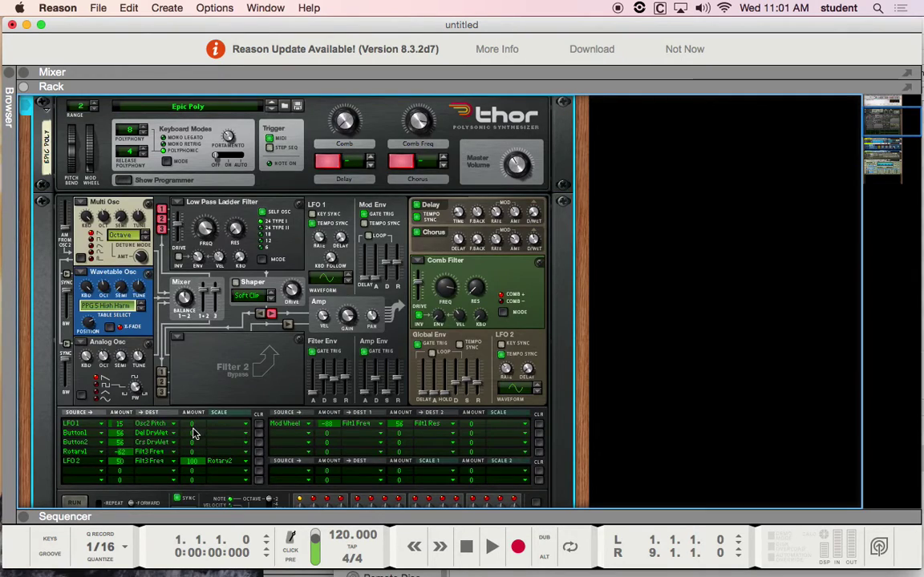
click(88, 471)
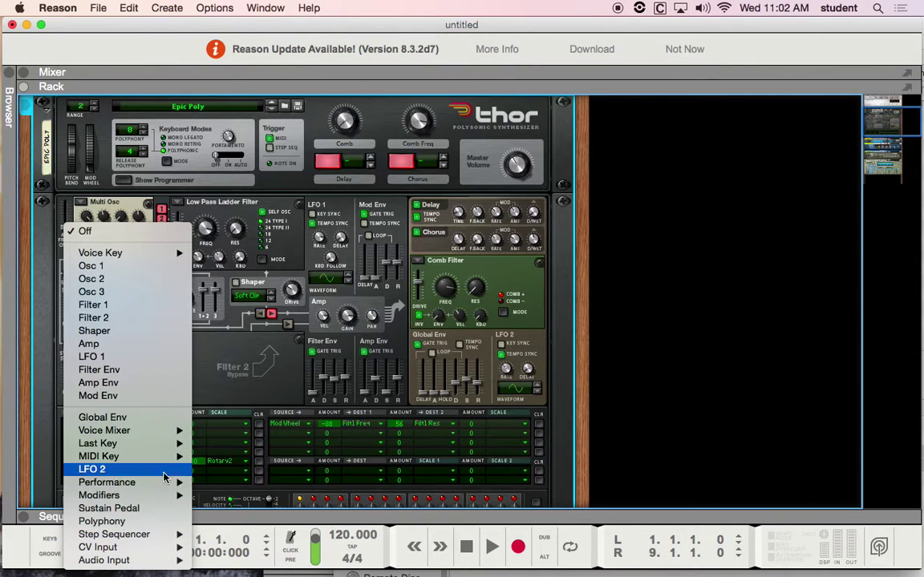
mouse_move(162, 485)
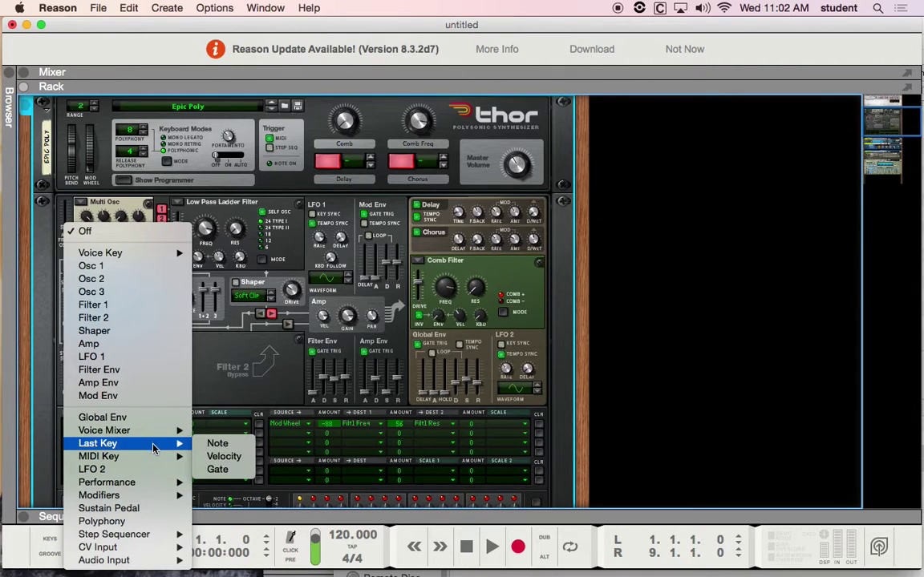
mouse_move(154, 449)
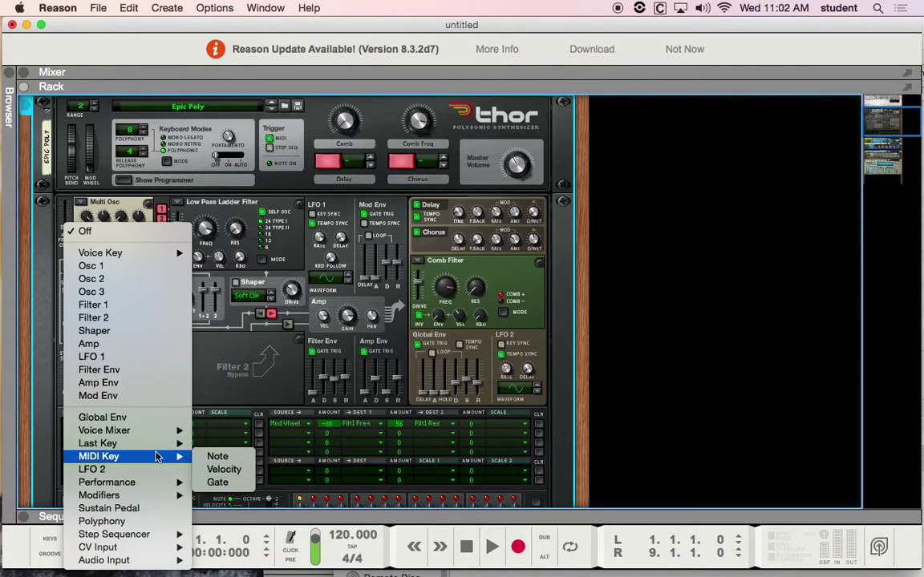
mouse_move(134, 253)
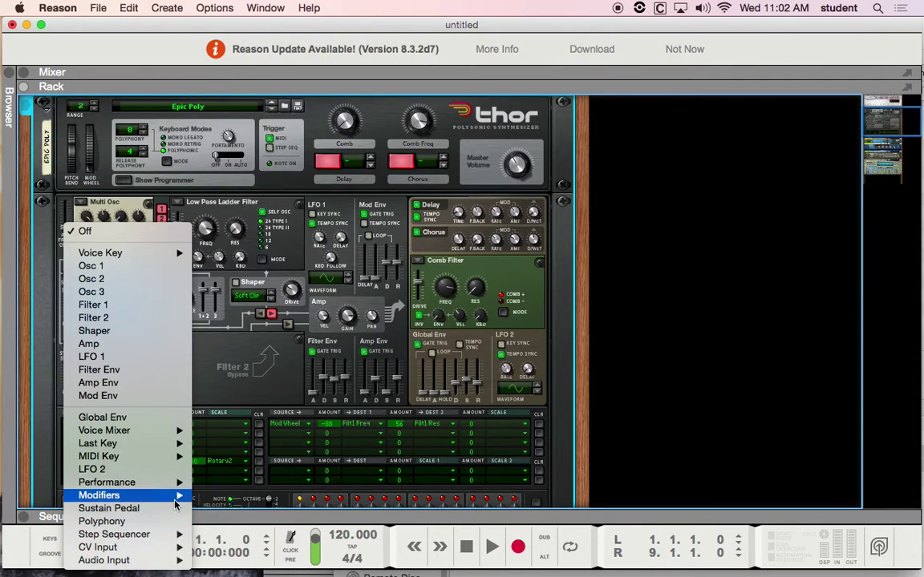
click(688, 465)
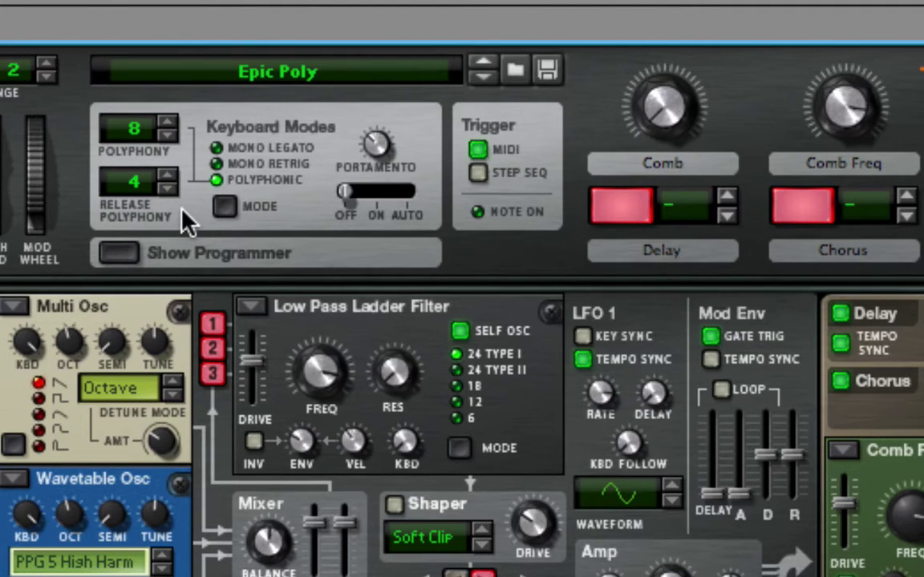
Cycle Thor's keyboard mode through Mono Legato and Mono Retrig and back to Polyphonic.
click(231, 201)
click(229, 206)
click(227, 202)
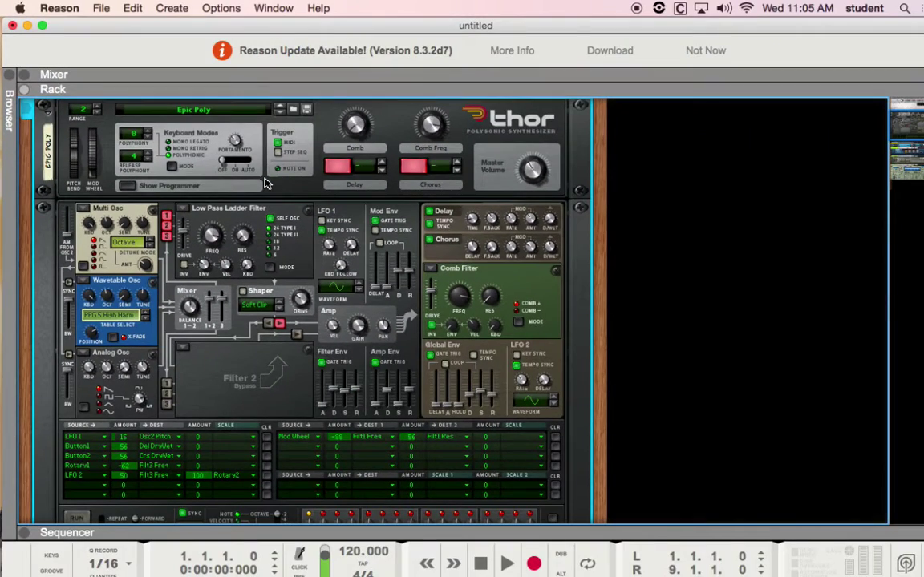
Examine Thor's trigger section with its MIDI and Step Seq options, and the step sequencer at the base of the programmer.
scroll(238, 444, down, 10)
scroll(271, 493, up, 5)
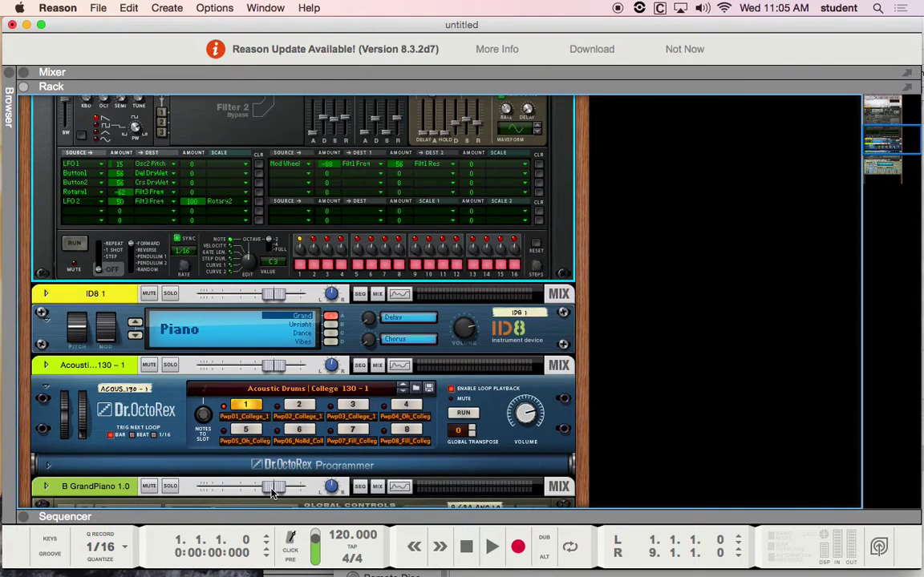
scroll(271, 493, up, 5)
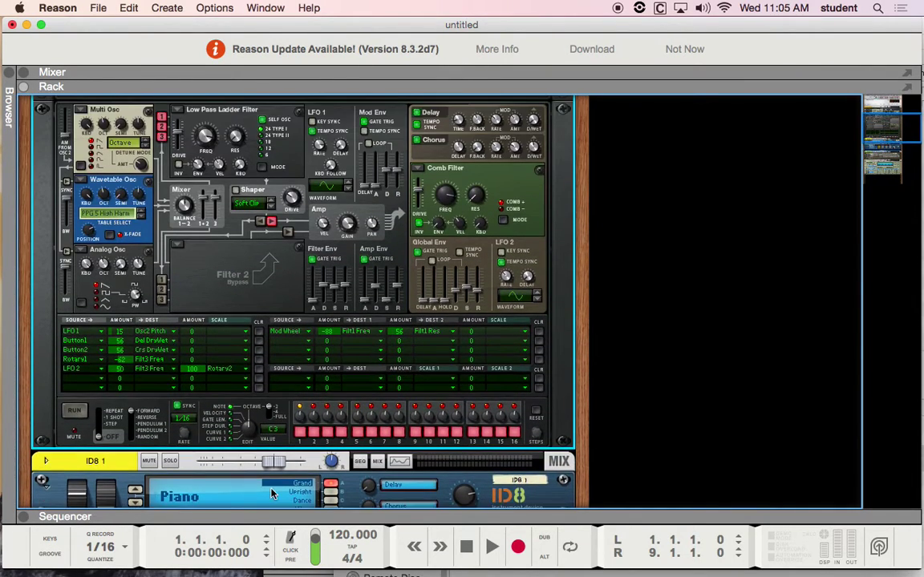
scroll(271, 493, up, 3)
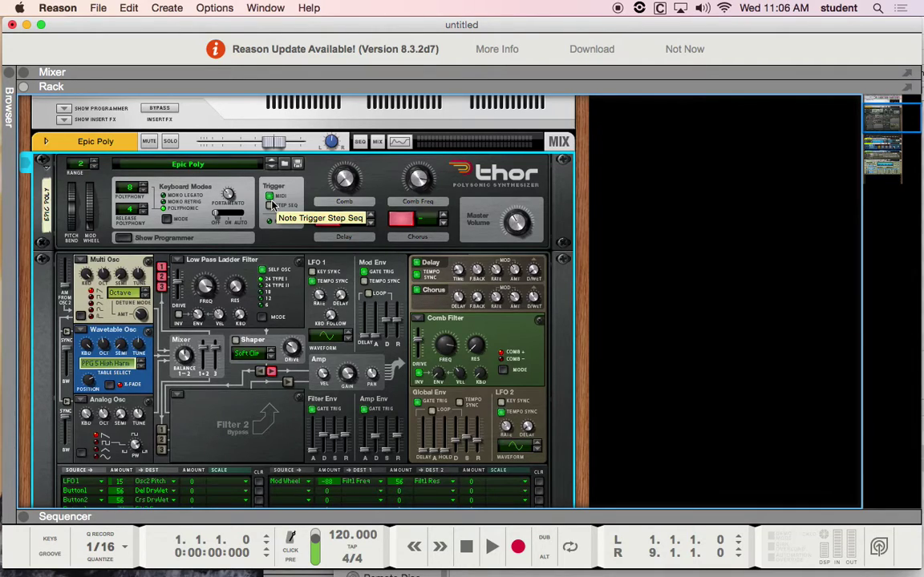
scroll(291, 239, down, 3)
scroll(290, 239, down, 6)
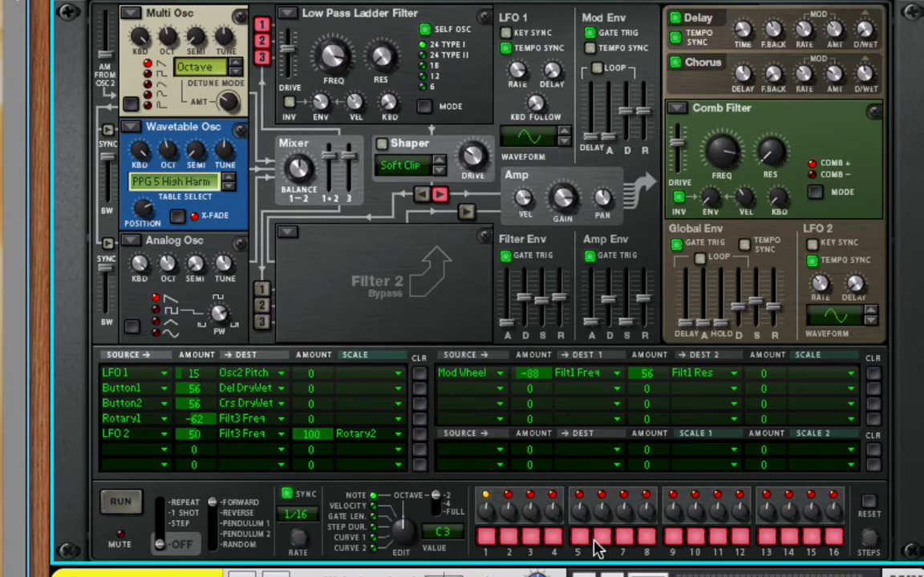
scroll(598, 548, down, 4)
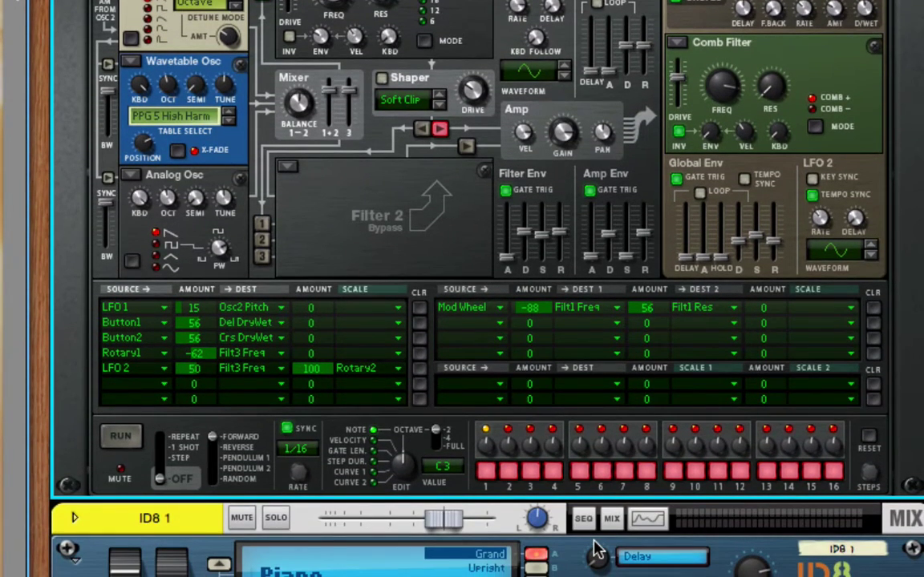
Flip the rack to examine Thor's step sequencer CV inputs and outputs, and turn it back to Thor's front controls.
key(Tab)
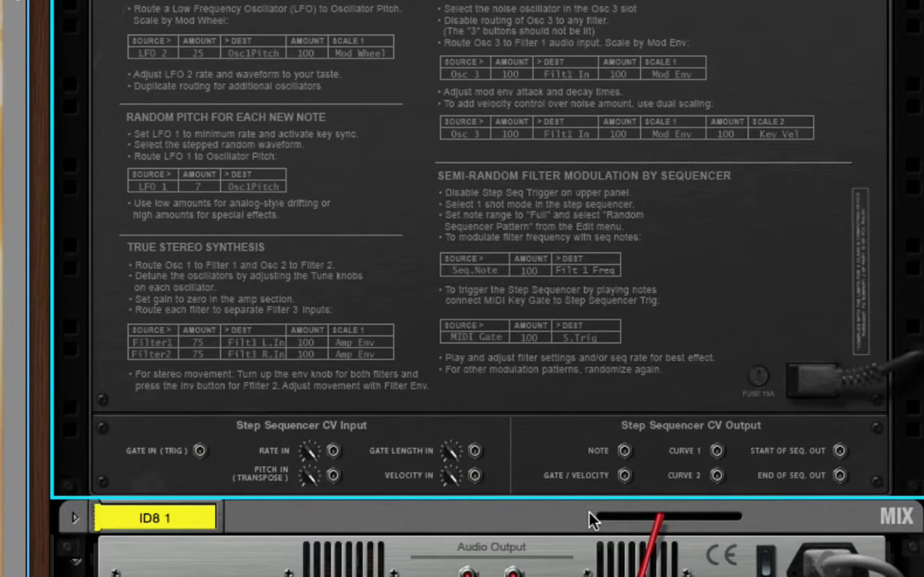
key(Tab)
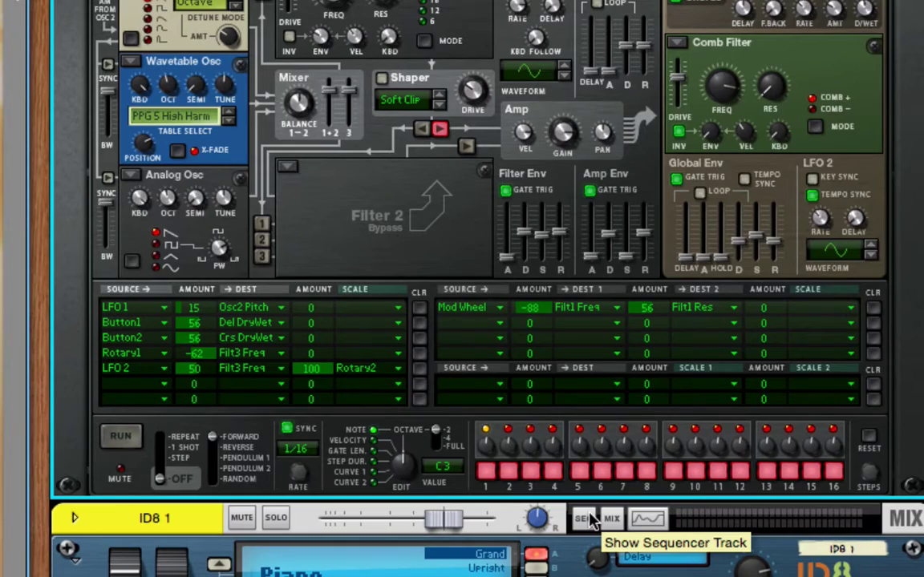
key(Tab)
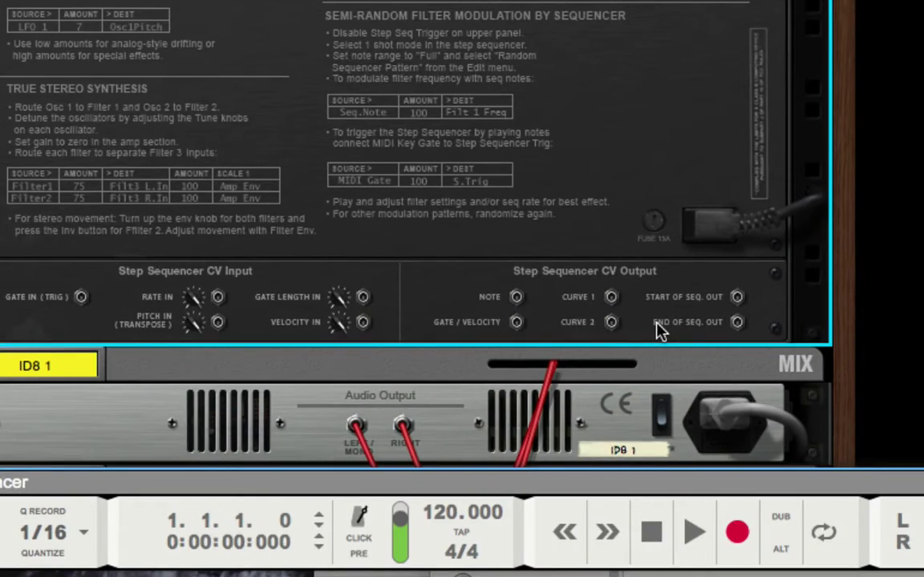
key(Tab)
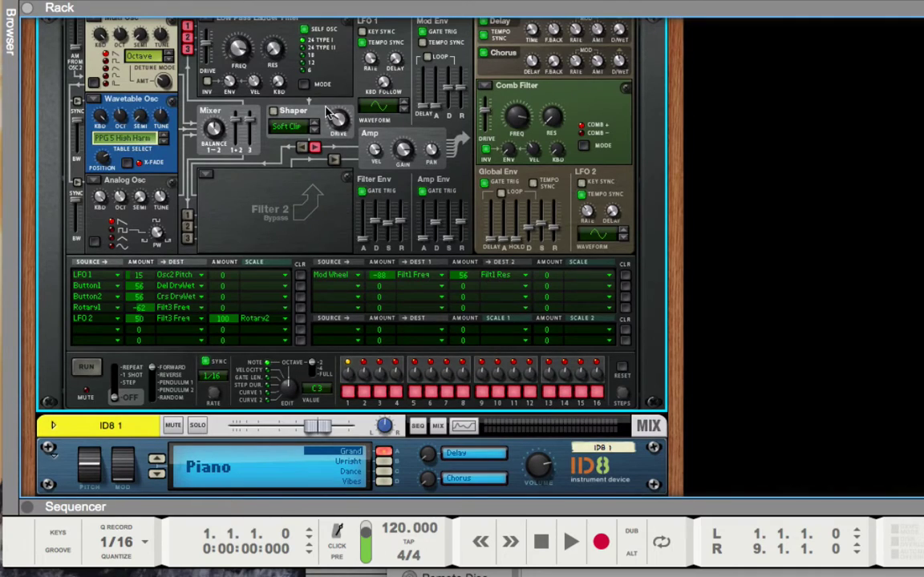
scroll(329, 112, up, 5)
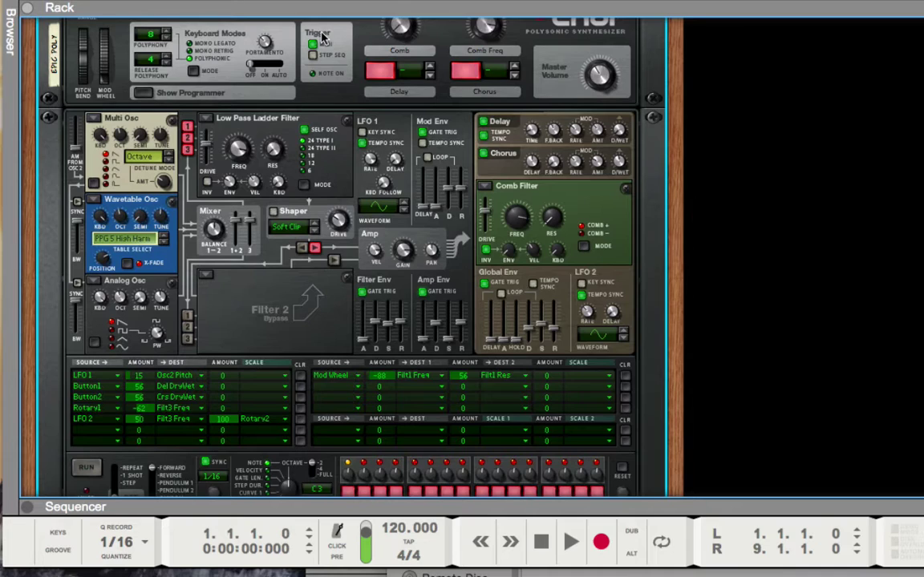
scroll(321, 36, up, 2)
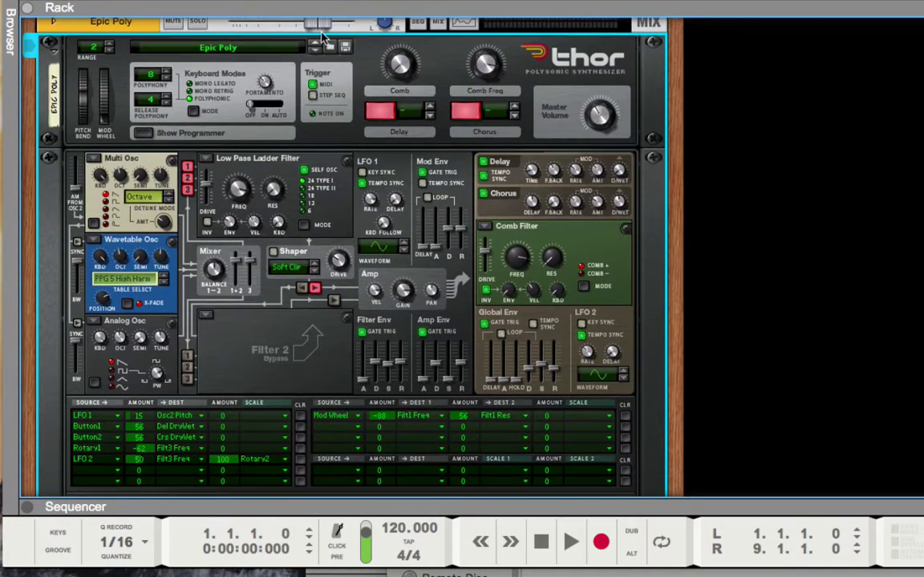
scroll(324, 38, down, 1)
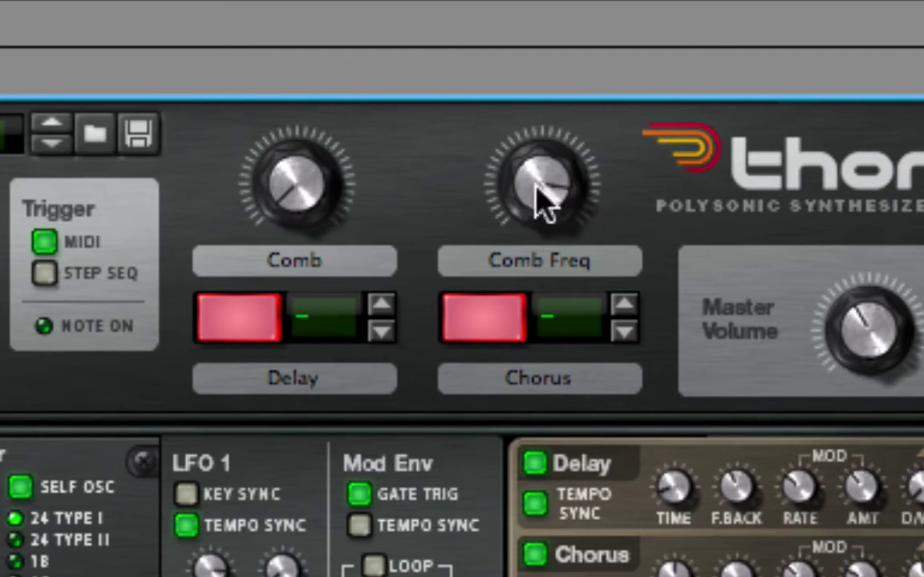
Toggle Thor's Delay and Chorus assignable buttons off and back on.
click(271, 330)
click(270, 330)
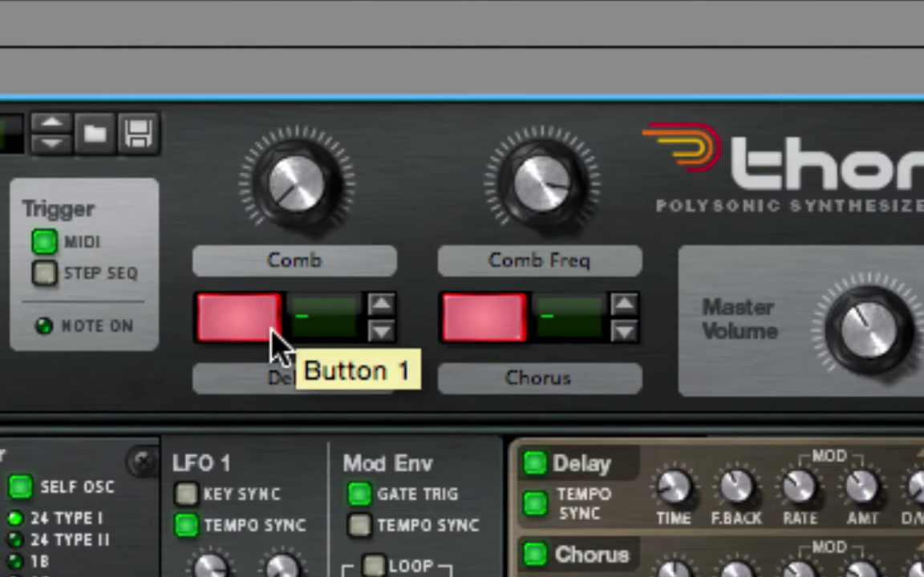
click(510, 336)
click(509, 334)
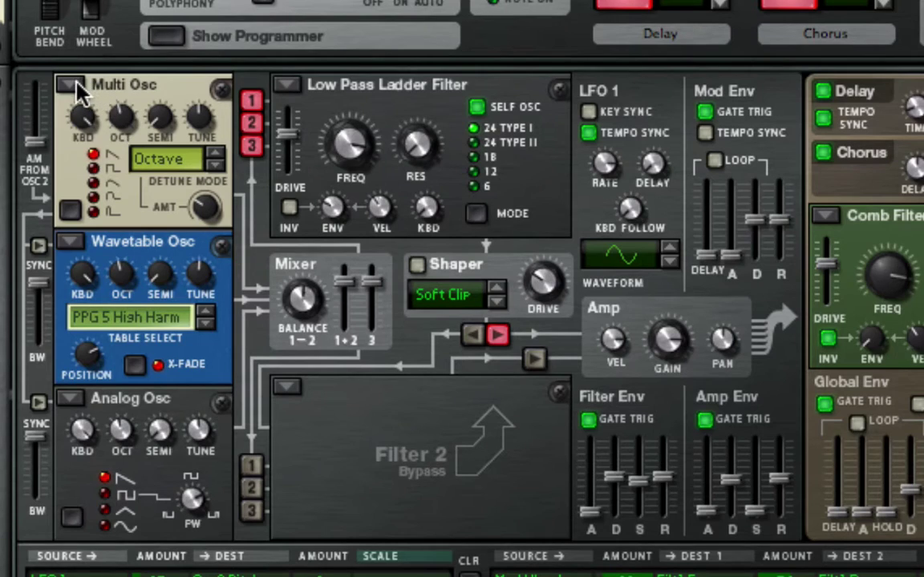
Clear Thor's sound by resetting the device and setting Osc 1 to Off and Filter 1 to Bypass.
right_click(300, 488)
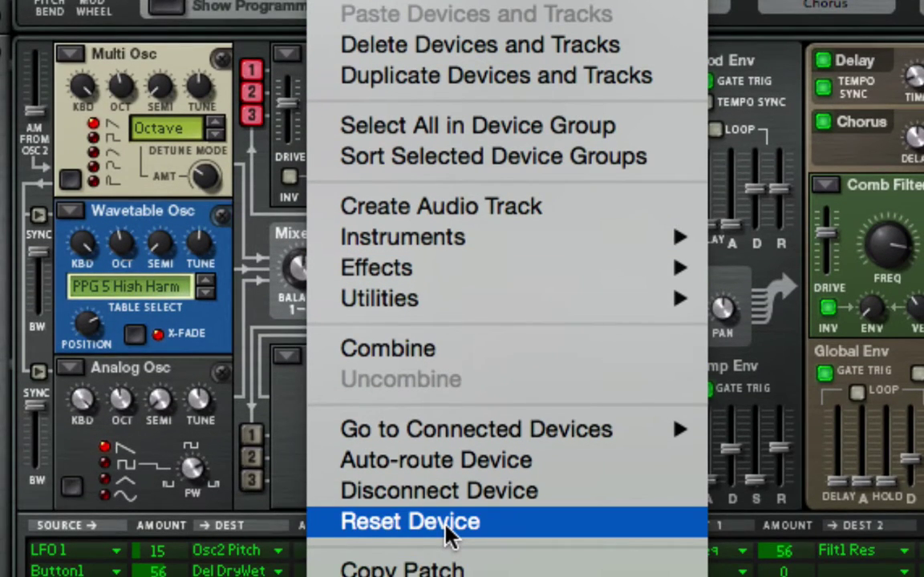
click(448, 532)
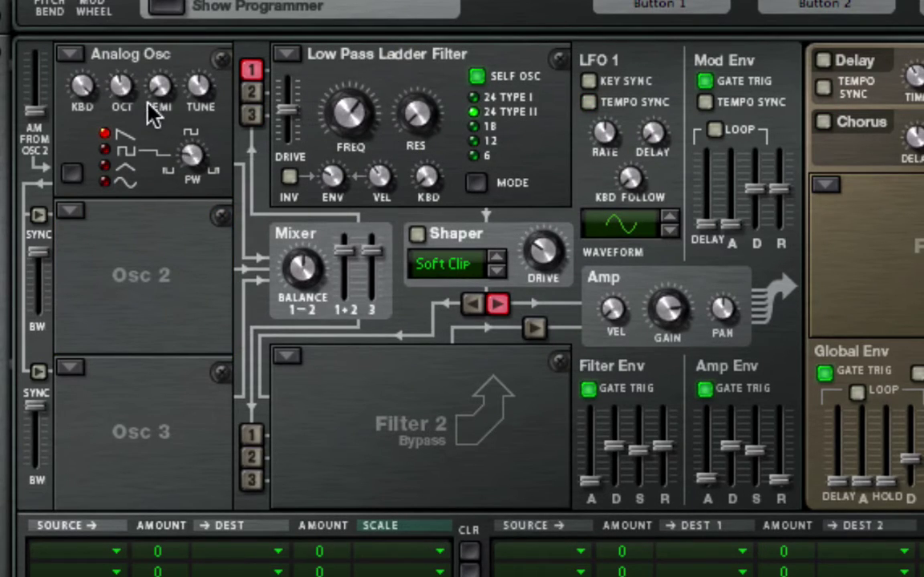
click(81, 55)
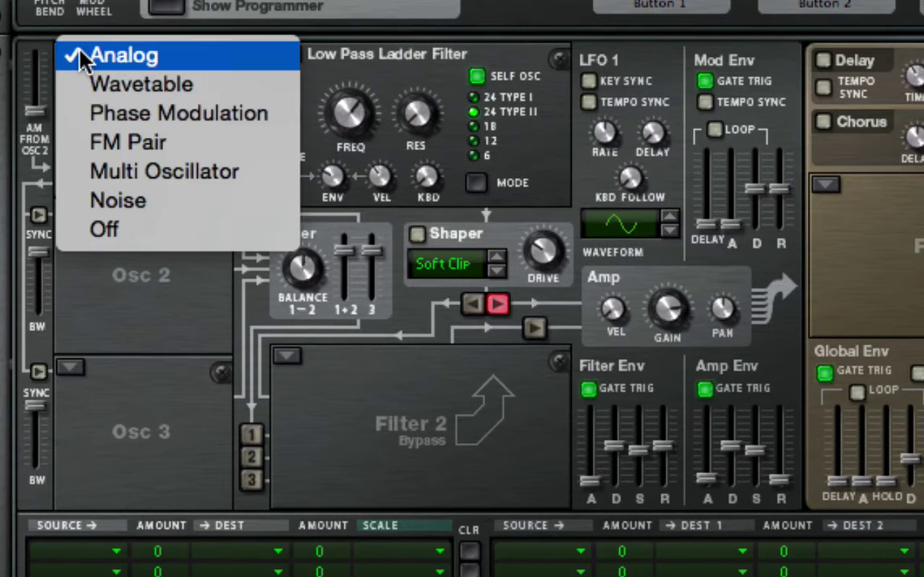
click(101, 230)
click(287, 55)
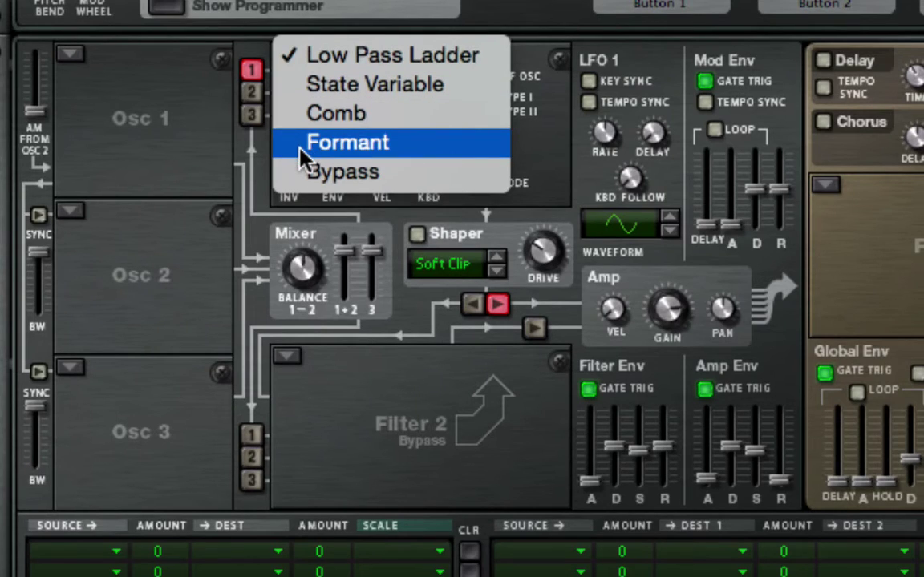
click(308, 173)
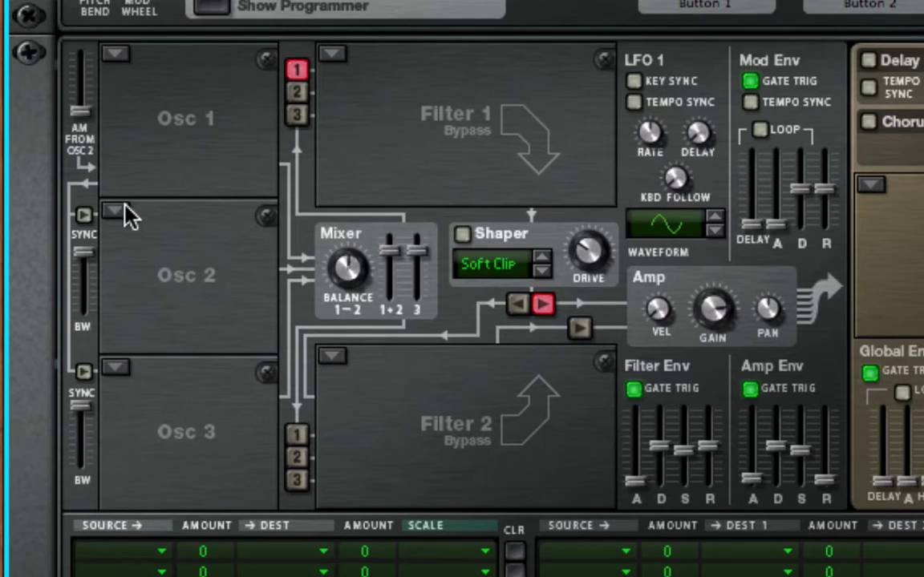
Toggle Osc 2 and Osc 3 sync to Osc 1 on and off, and try the mixer's 1–2 balance, returning it to centre.
click(83, 214)
click(84, 373)
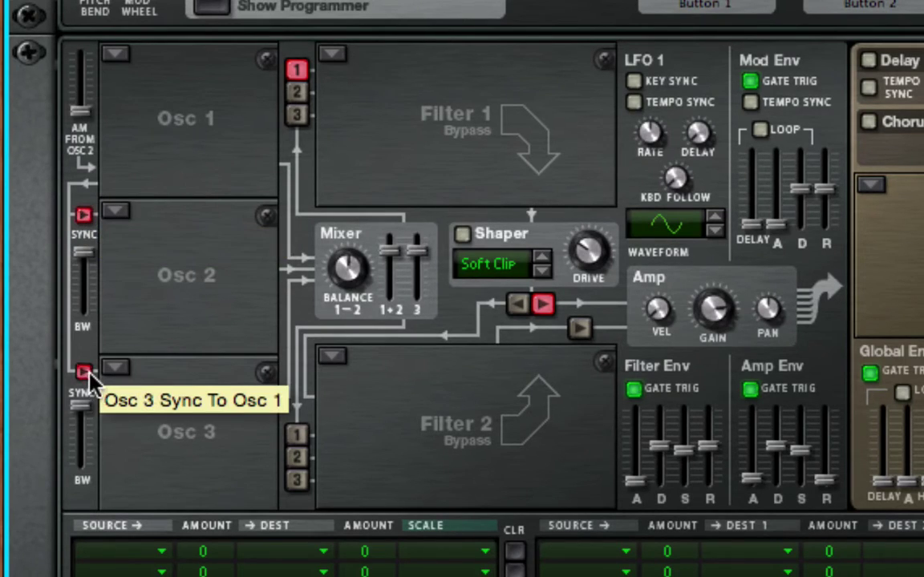
click(84, 373)
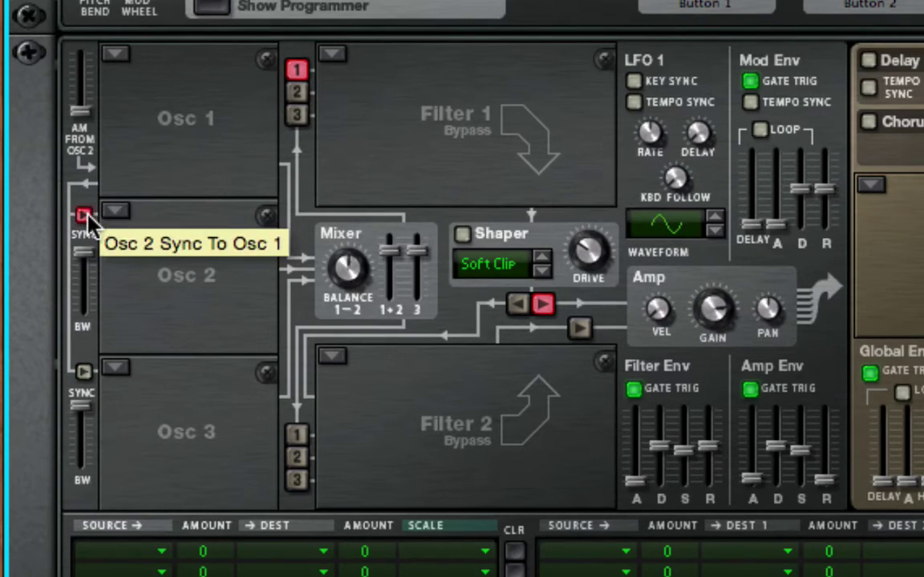
click(83, 215)
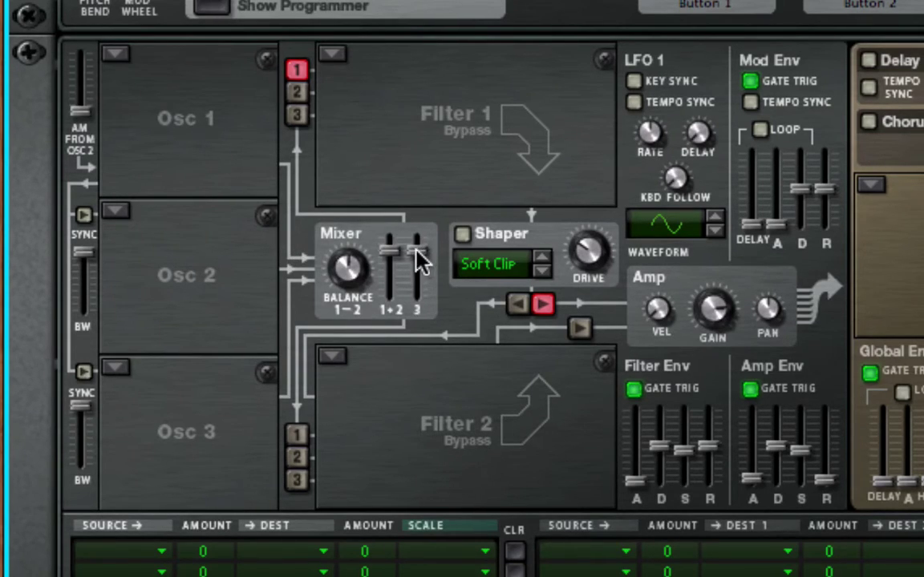
drag(393, 260, 360, 399)
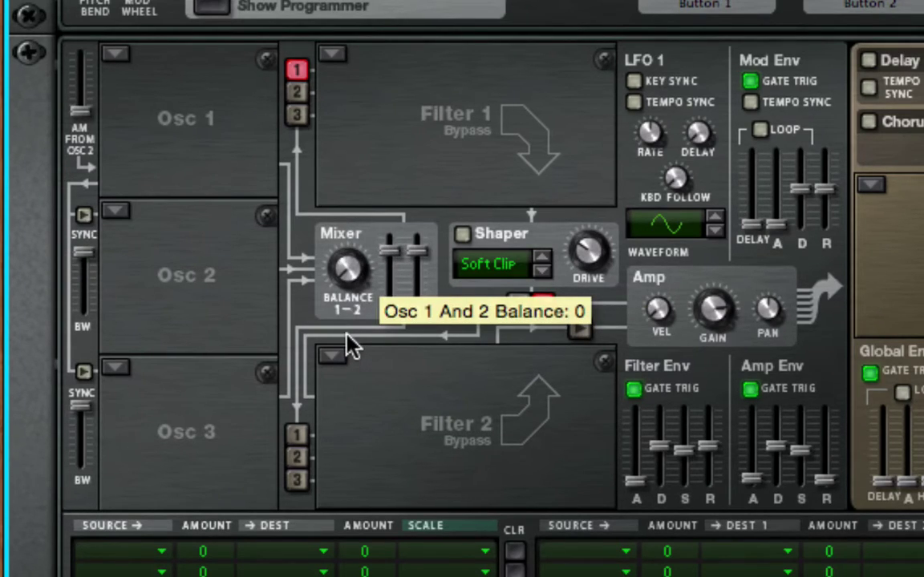
drag(348, 346, 293, 258)
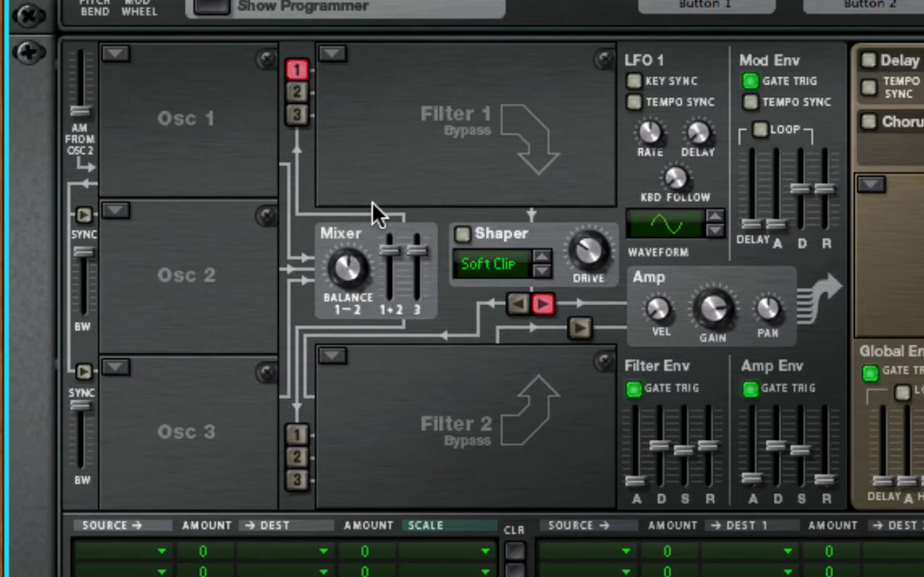
Toggle the oscillator routing switches for Filter 1 and Filter 2, leaving only Osc 1 routed to Filter 1.
click(298, 93)
click(298, 93)
click(297, 70)
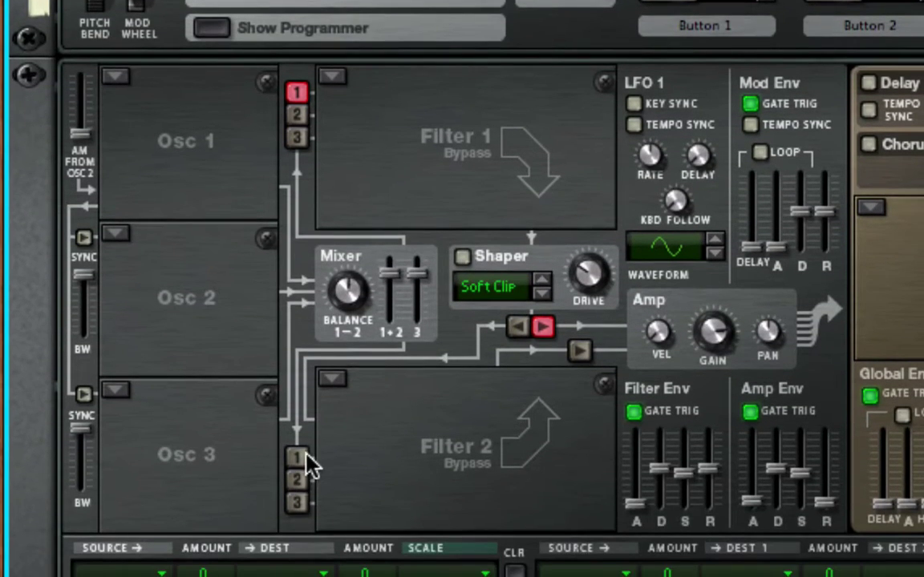
click(297, 559)
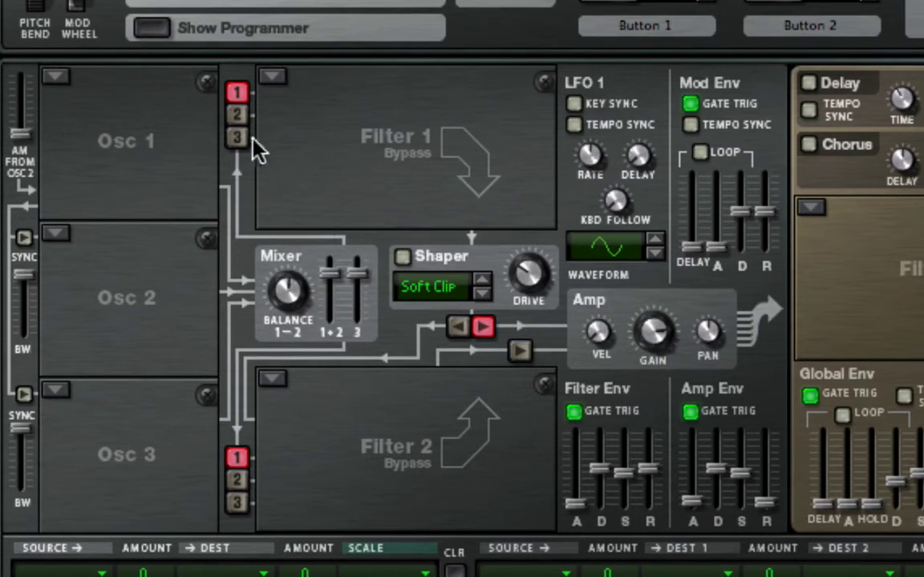
click(241, 457)
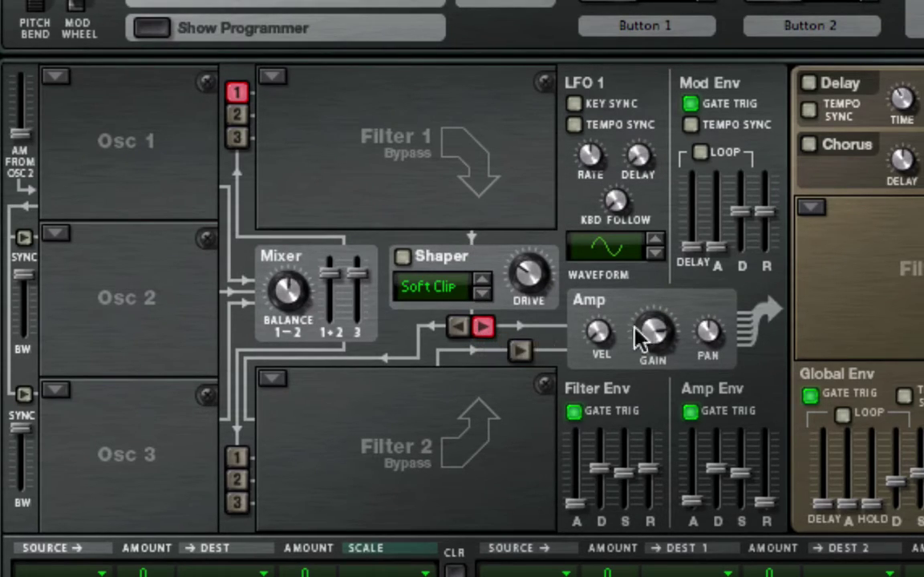
Route the shaper's output to Filter 2 instead of directly to the amp.
click(455, 329)
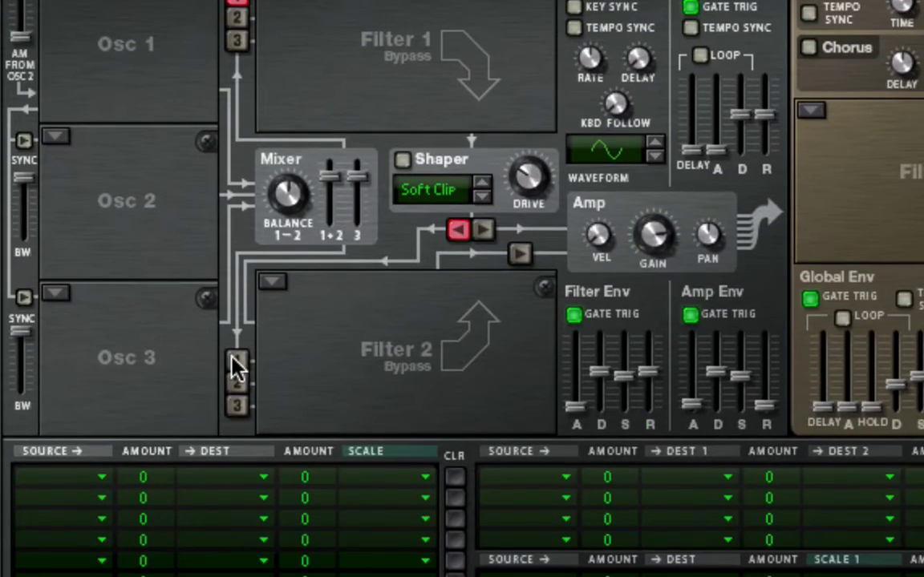
Route all three oscillators to both Filter 1 and Filter 2, try the shaper output into Filter 2, and send it directly to the amp.
click(236, 361)
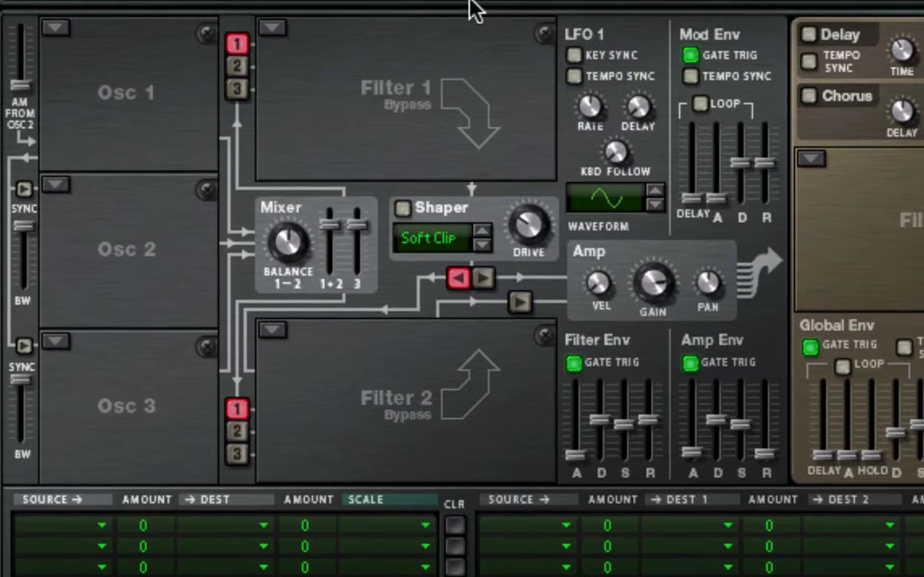
click(482, 278)
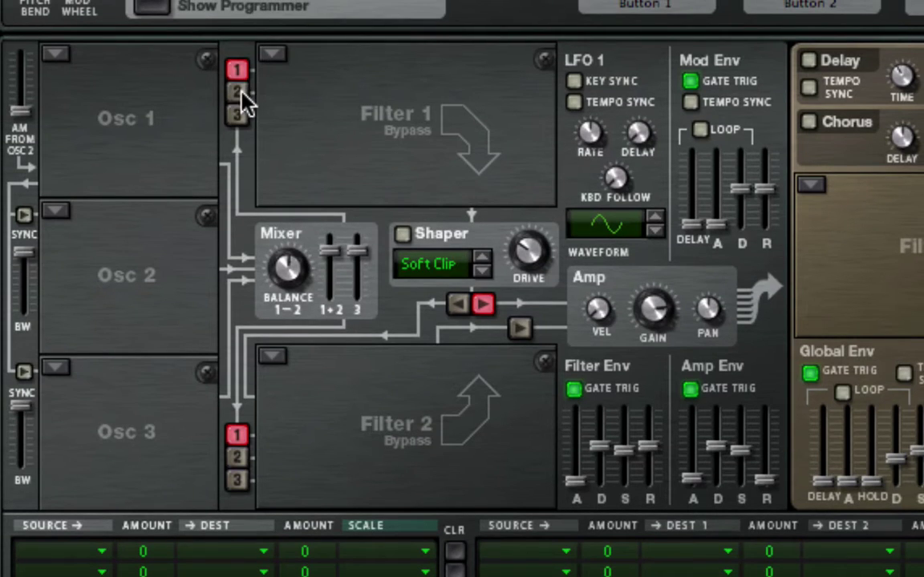
click(238, 92)
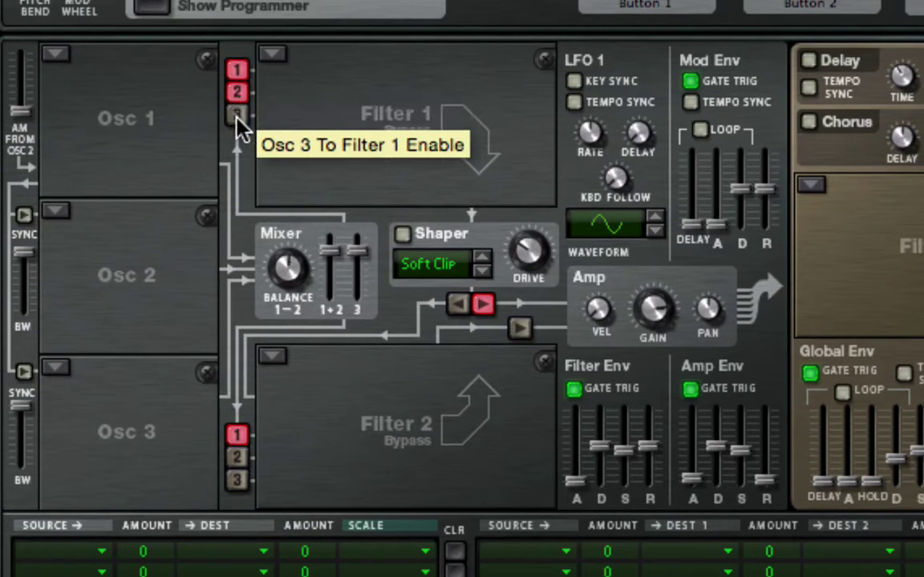
click(238, 114)
click(237, 457)
click(237, 479)
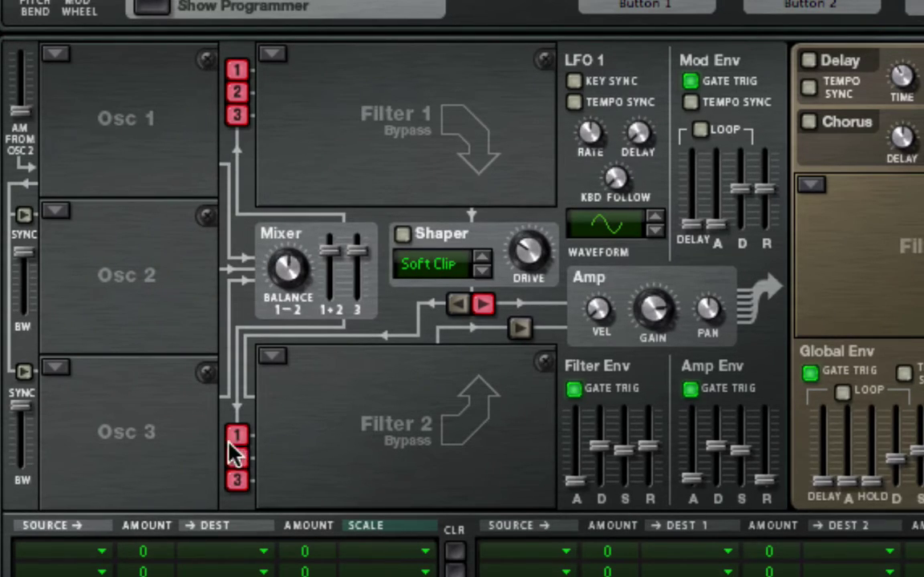
click(457, 306)
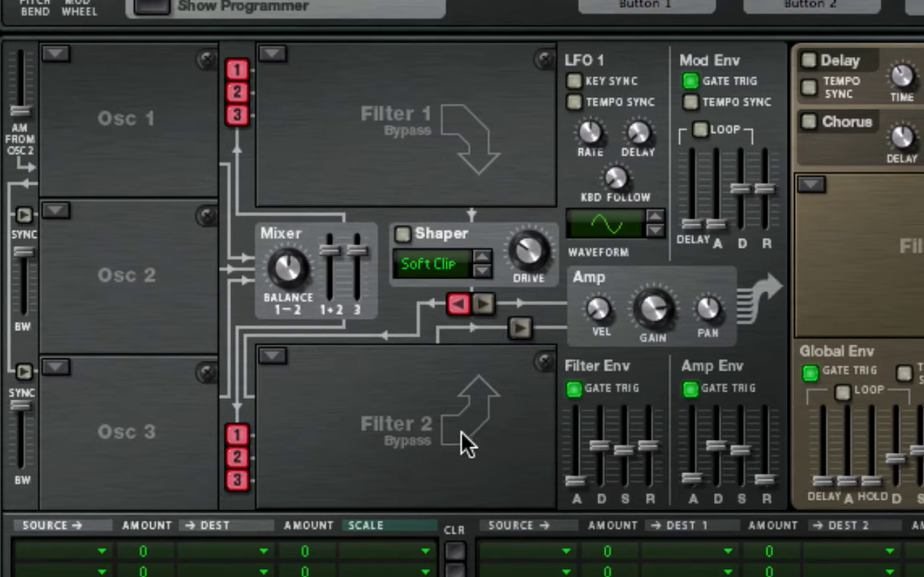
click(482, 305)
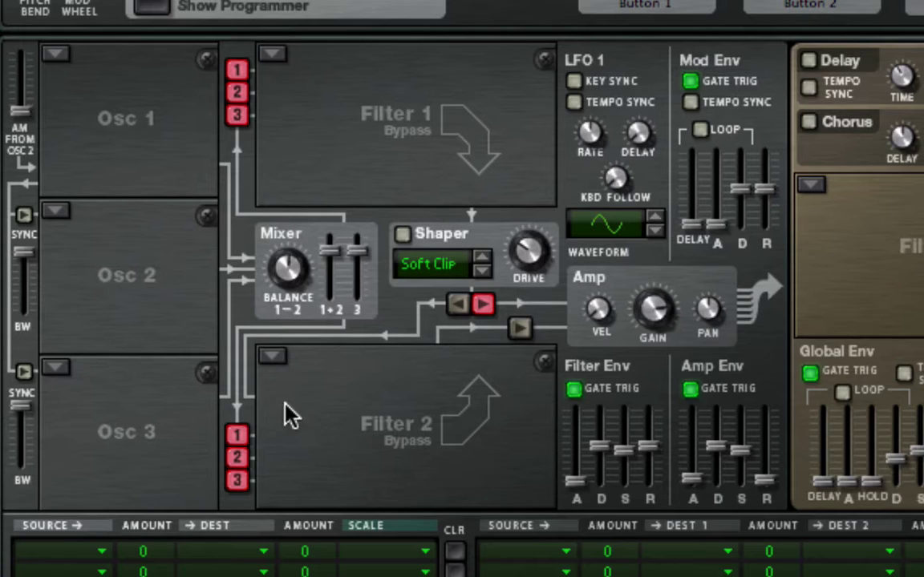
Disable every oscillator's routing to Filter 2 and Filter 1, and toggle Filter 2's output to the amp on and off.
click(234, 433)
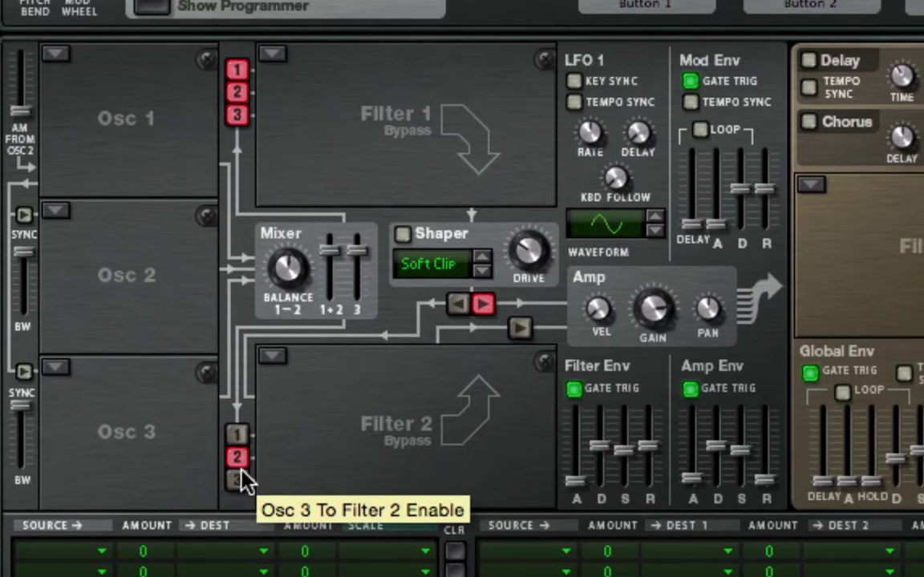
click(237, 462)
click(237, 479)
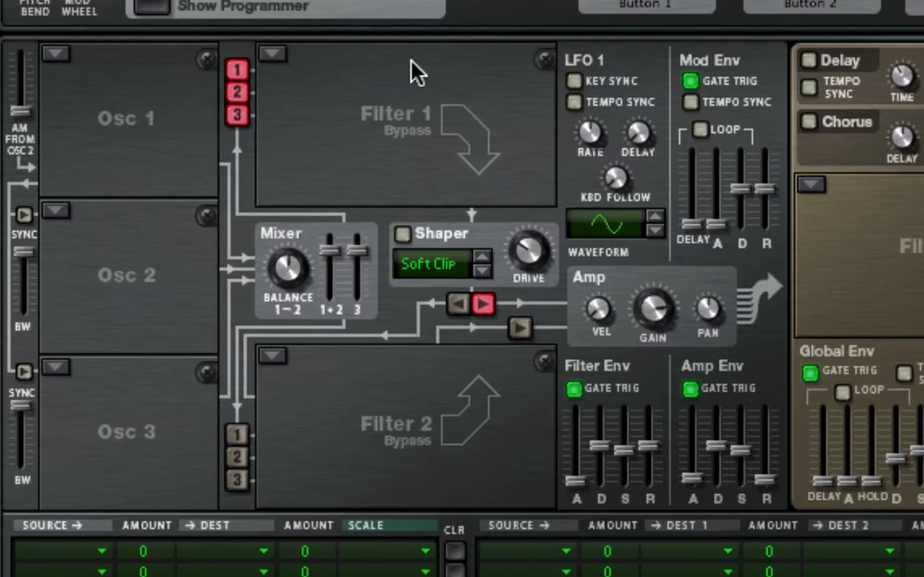
click(239, 70)
click(237, 92)
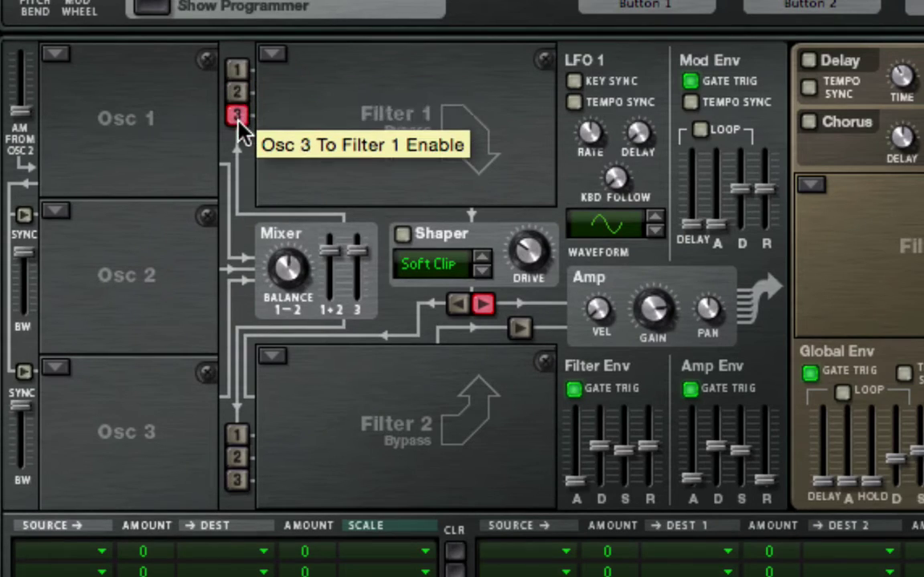
click(237, 115)
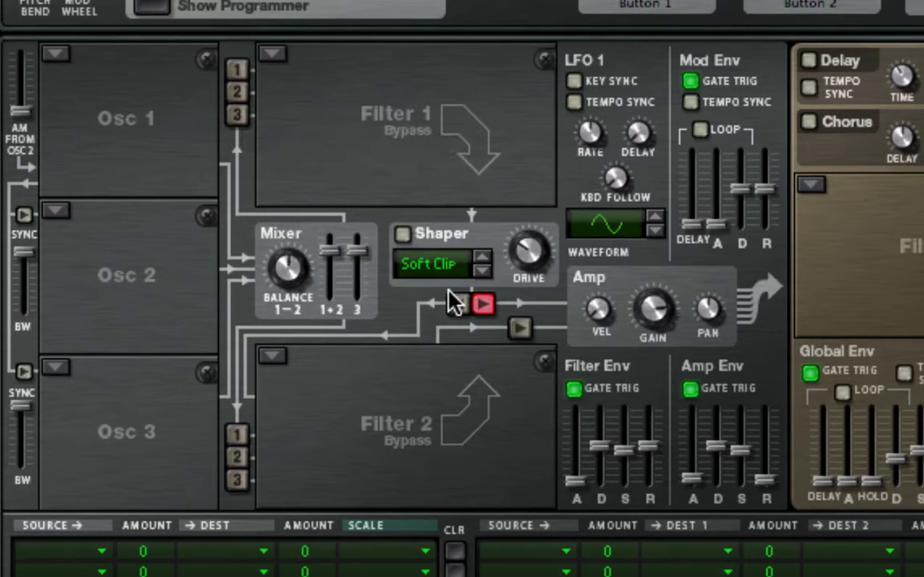
click(519, 329)
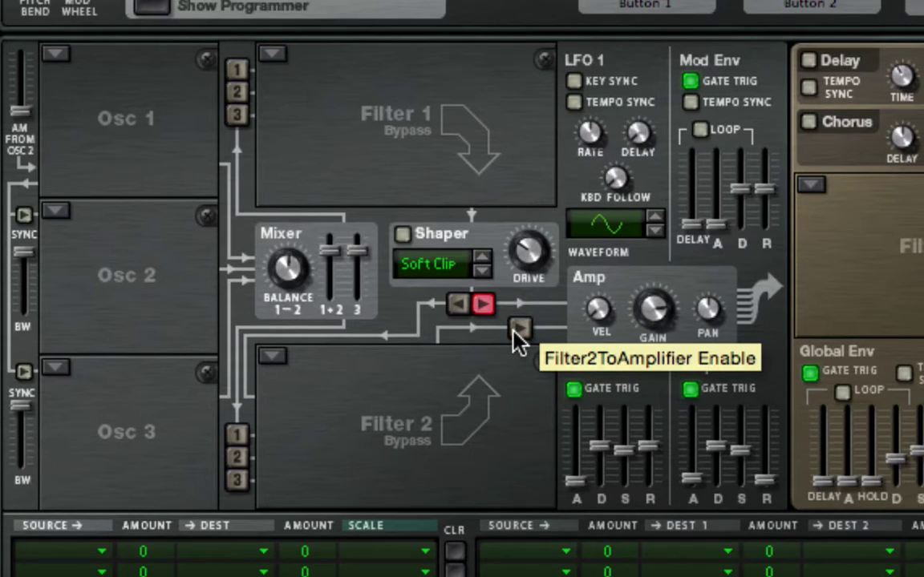
click(519, 331)
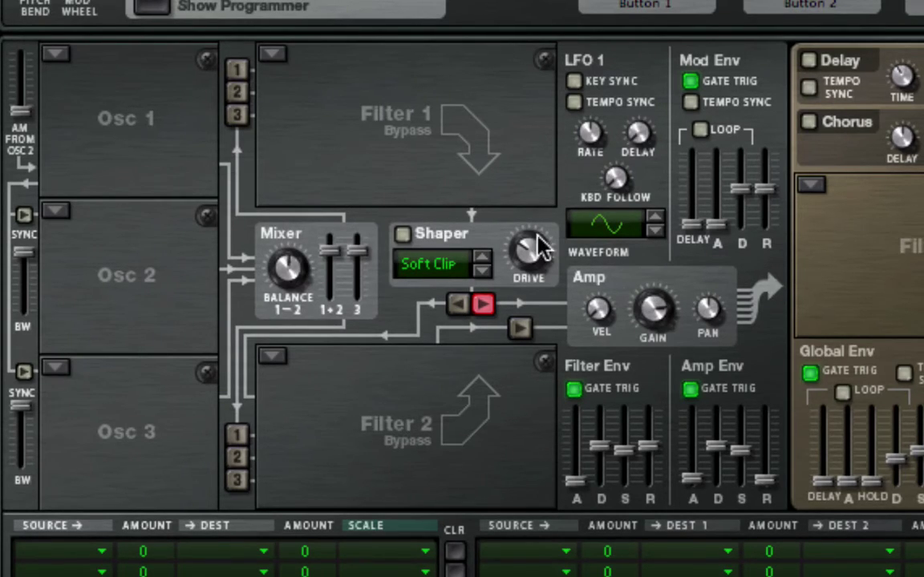
Step through the shaper modes past Sine to Rectify and turn the shaper on.
click(481, 271)
click(482, 271)
click(482, 271)
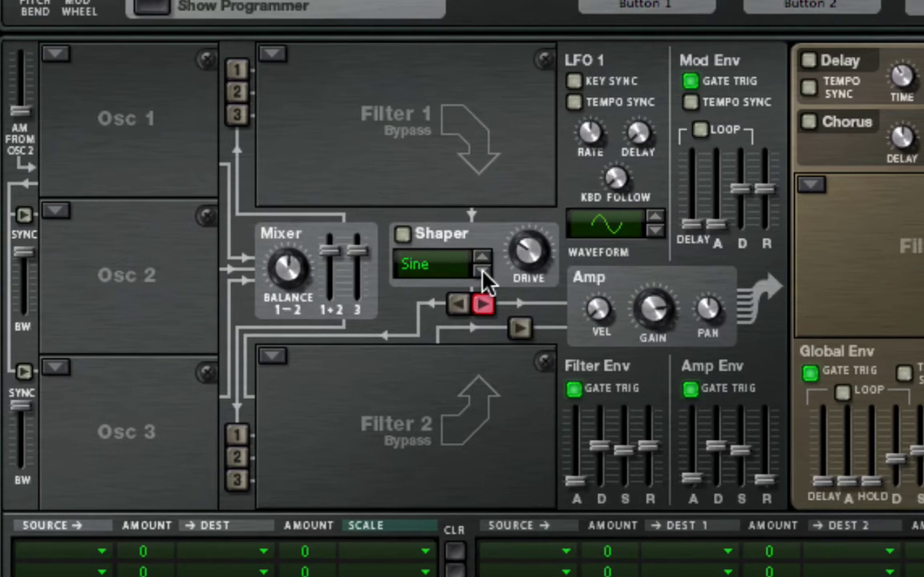
click(482, 271)
click(482, 271)
click(482, 271)
click(482, 271)
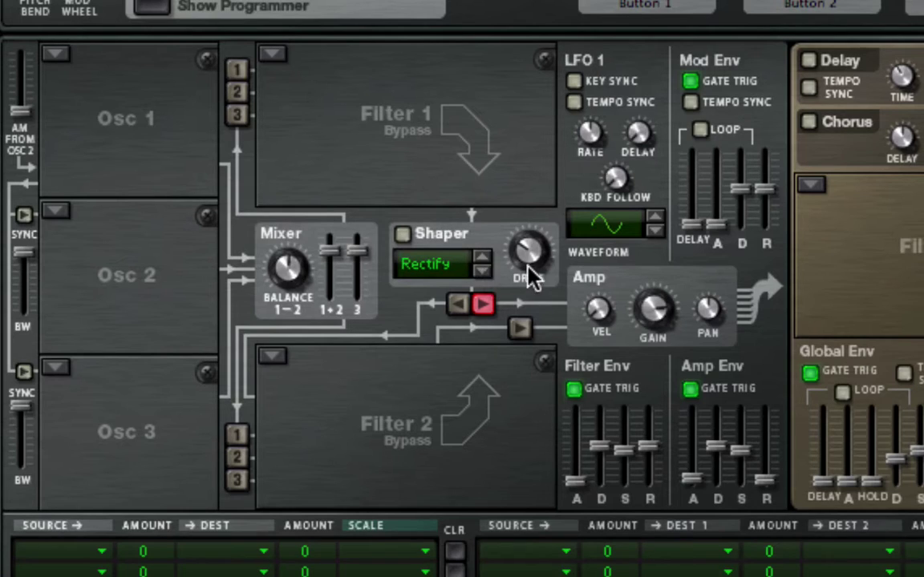
click(406, 231)
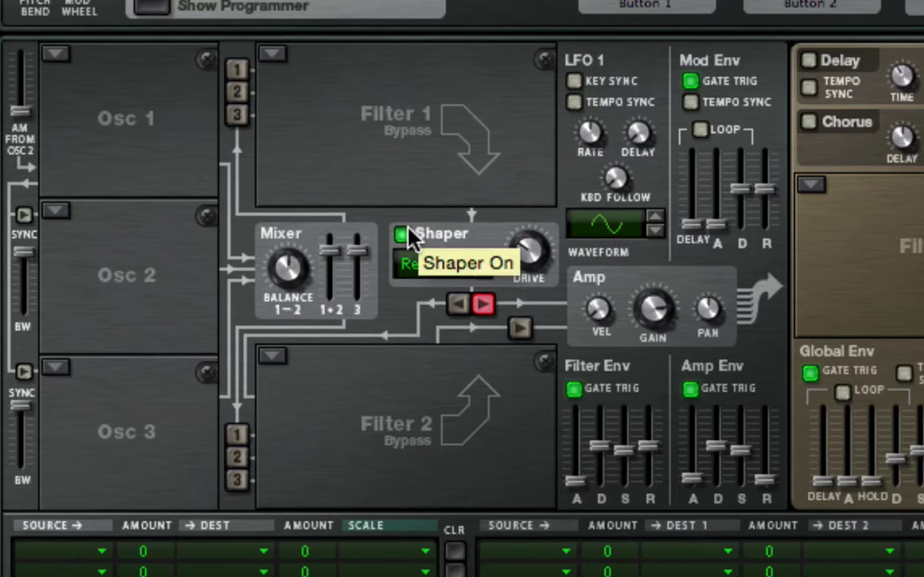
Try the Wrap shaper mode with the shaper off and return the mode to Soft Clip.
click(483, 273)
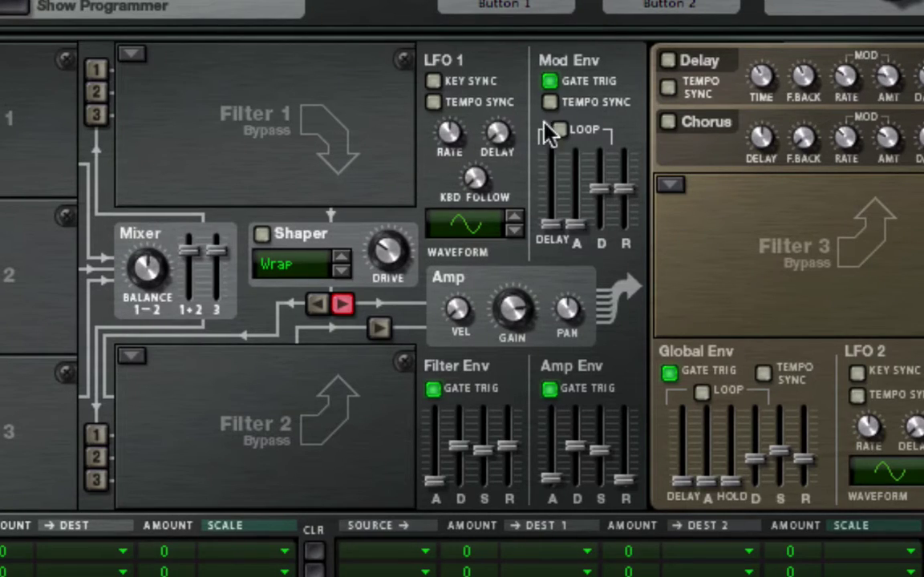
mouse_move(506, 132)
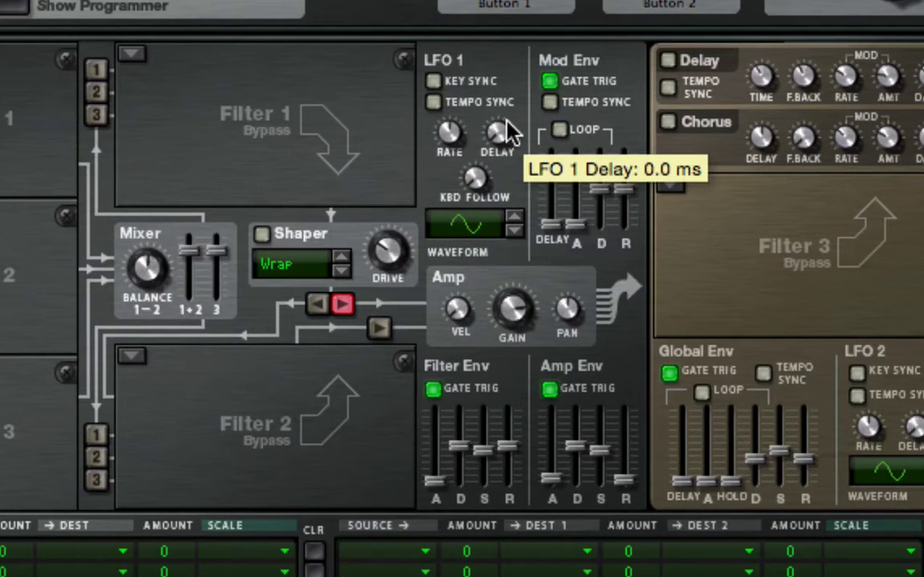
click(341, 257)
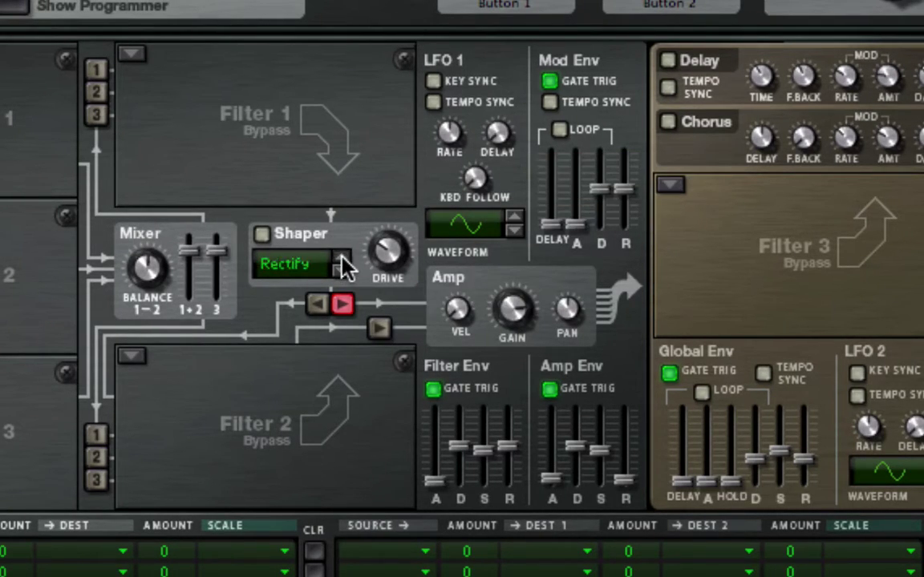
click(340, 257)
click(340, 258)
click(340, 258)
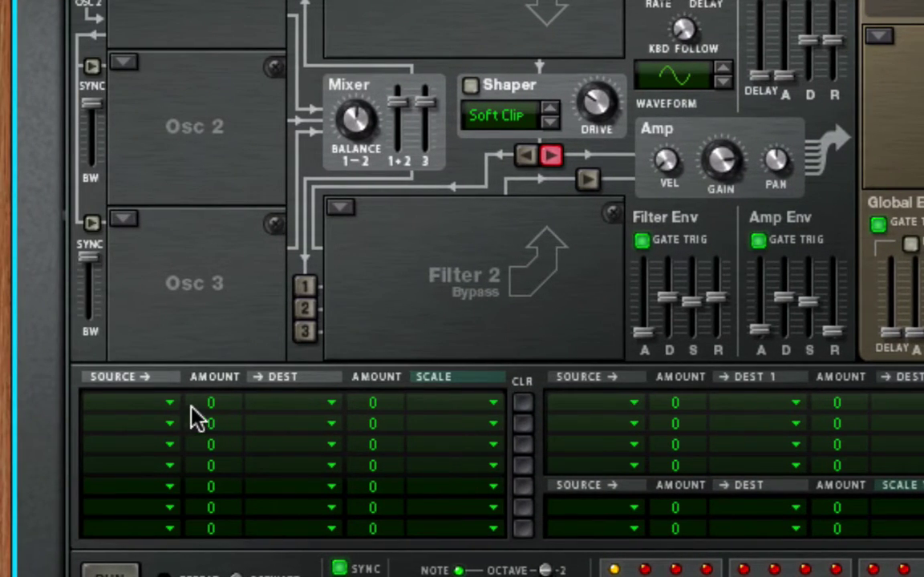
Assign LFO 1 to Filter 1's audio input in the first modulation row with an amount of -66.
click(171, 403)
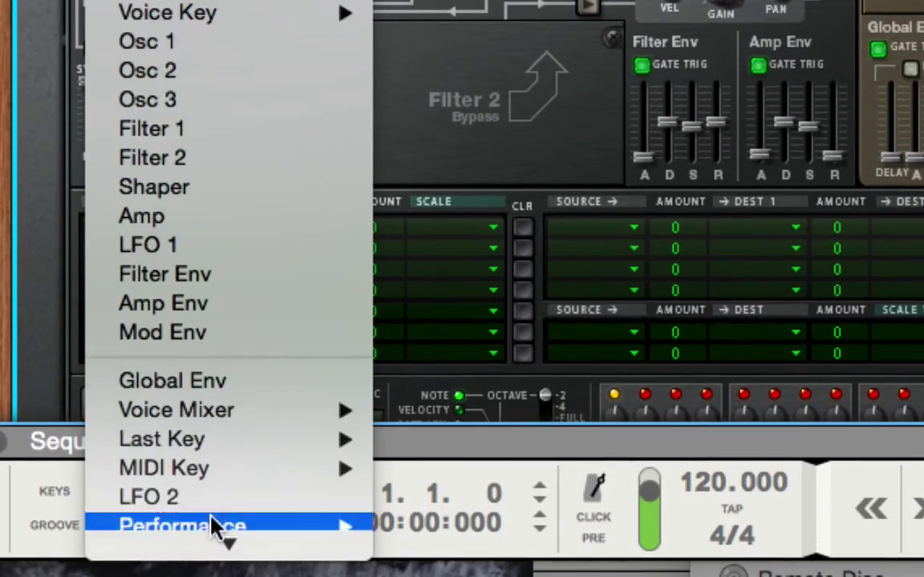
click(263, 248)
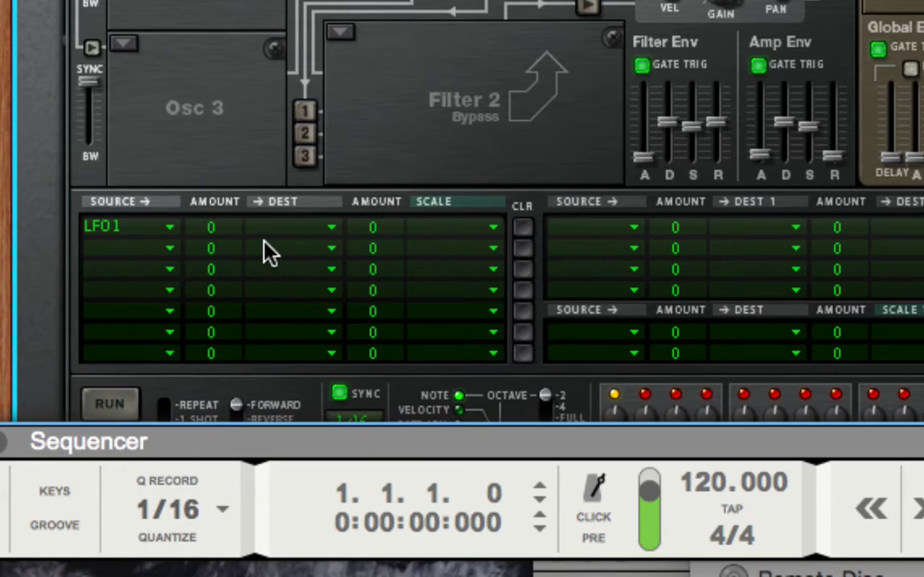
click(325, 232)
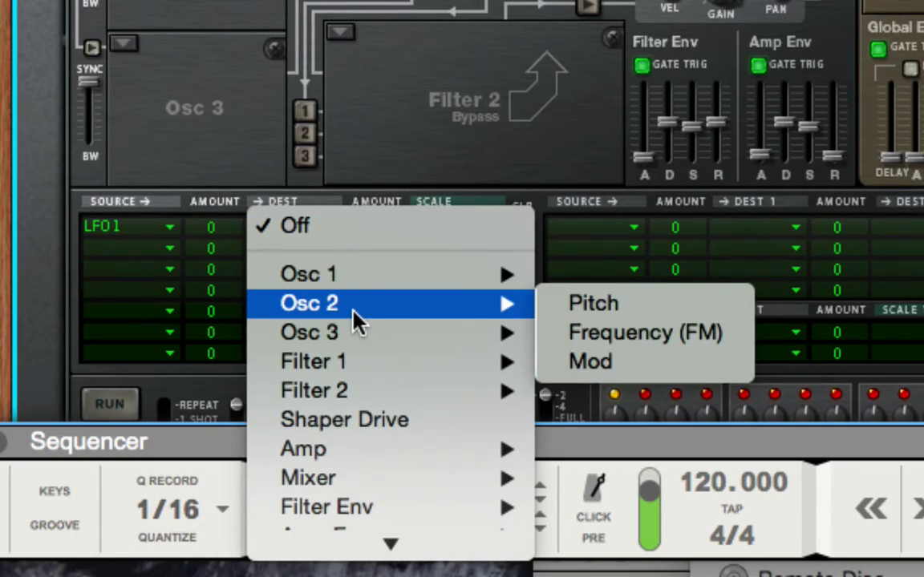
mouse_move(362, 328)
mouse_move(497, 368)
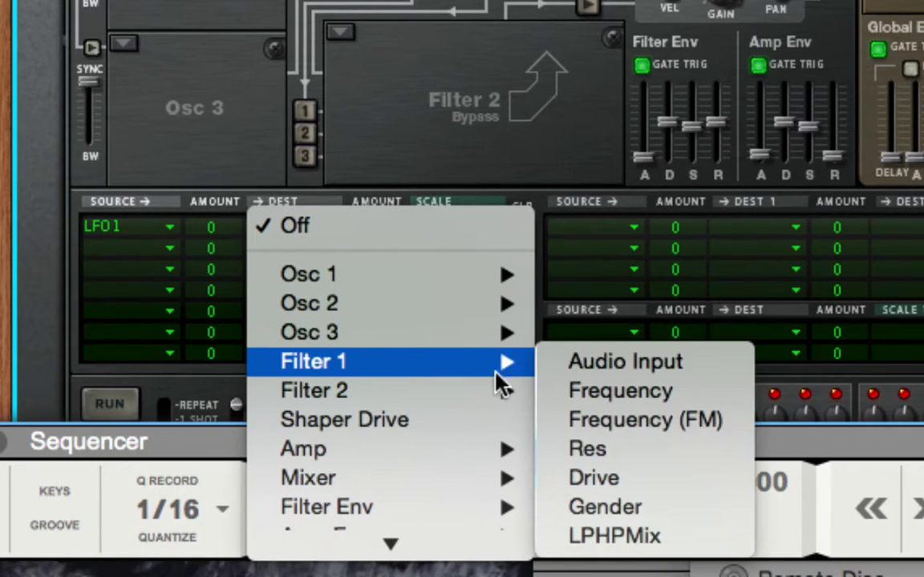
click(590, 372)
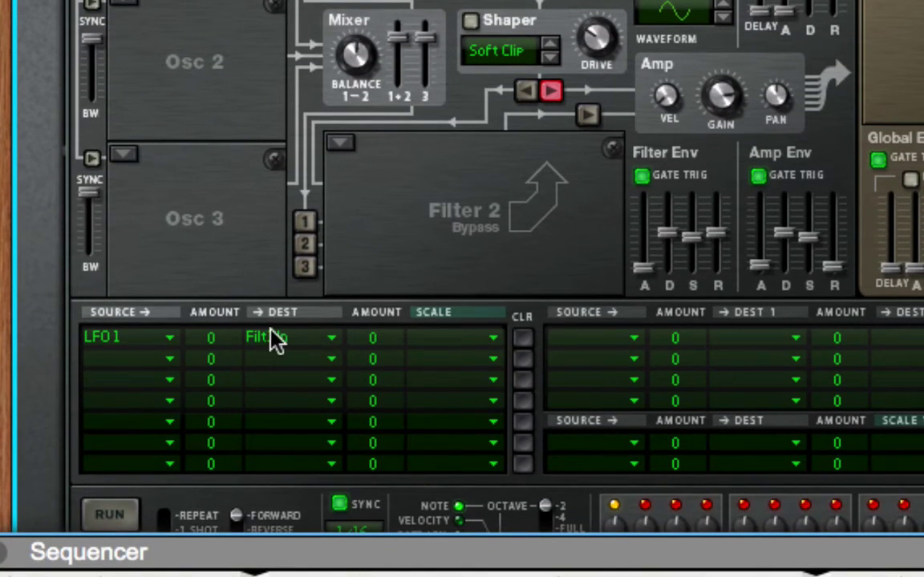
drag(226, 337, 235, 392)
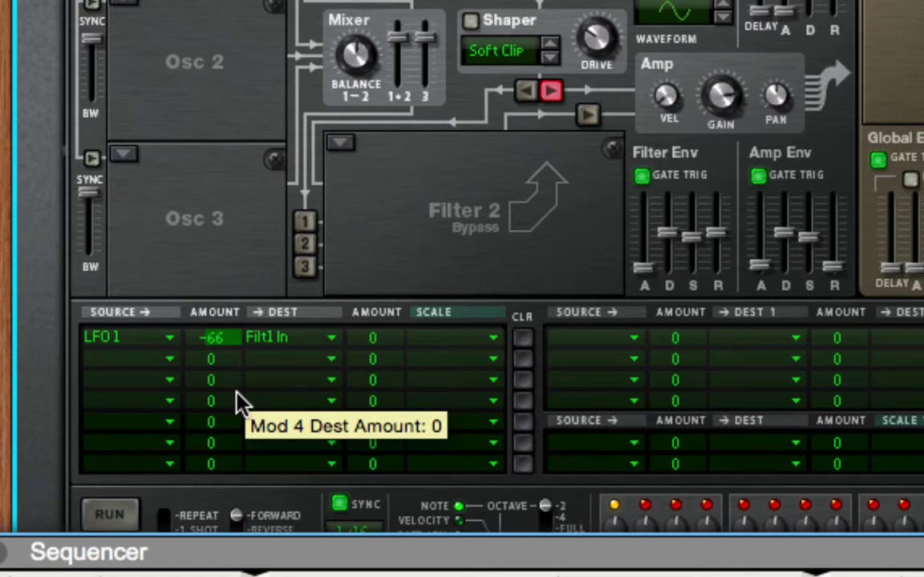
Undo the automation lane created from the first modulation row's amount.
alt+click(233, 339)
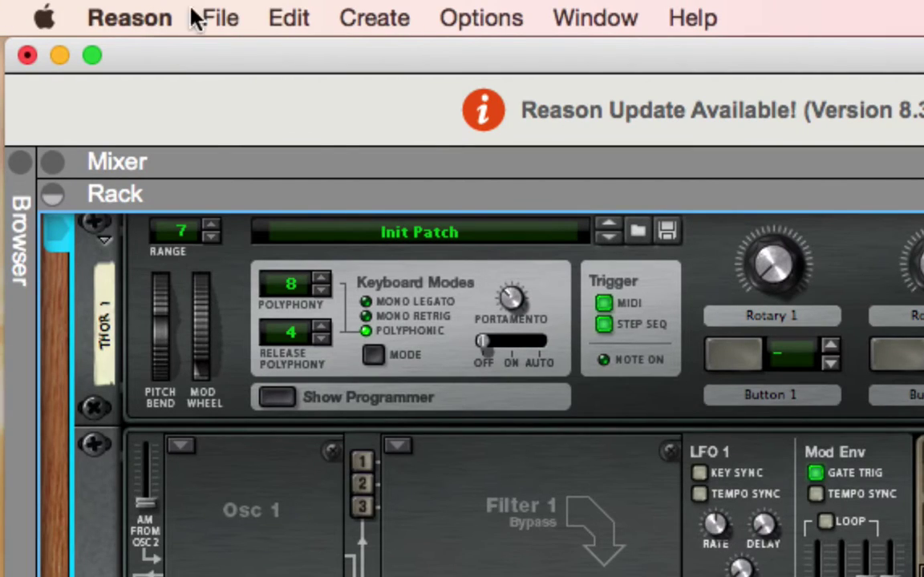
click(264, 18)
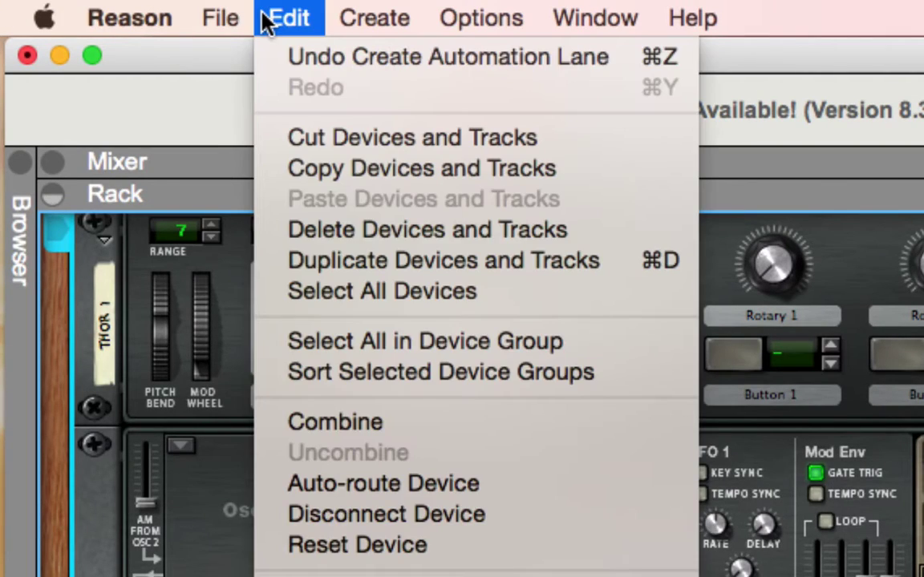
click(284, 57)
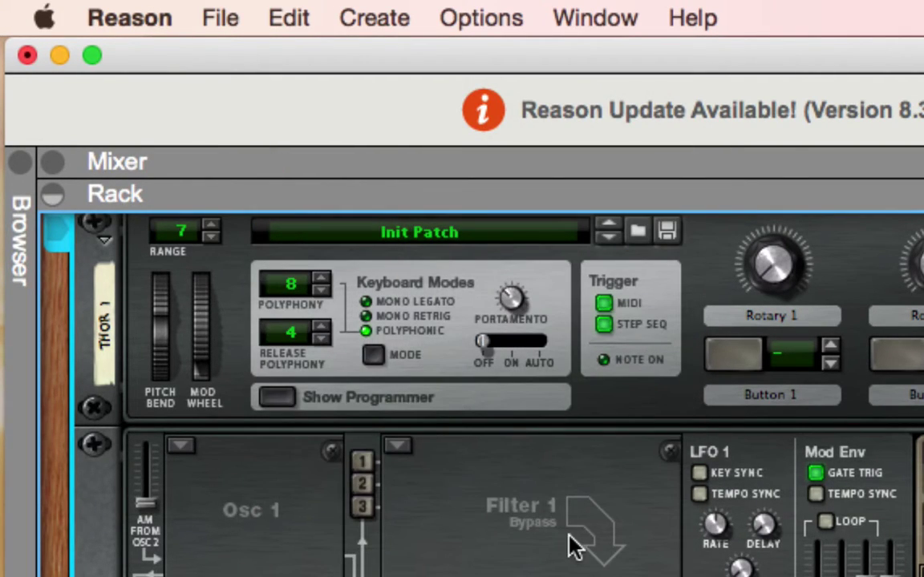
Collapse the sequencer and assign Filter Env to Filter 2's audio input in the second modulation row.
scroll(594, 549, down, 10)
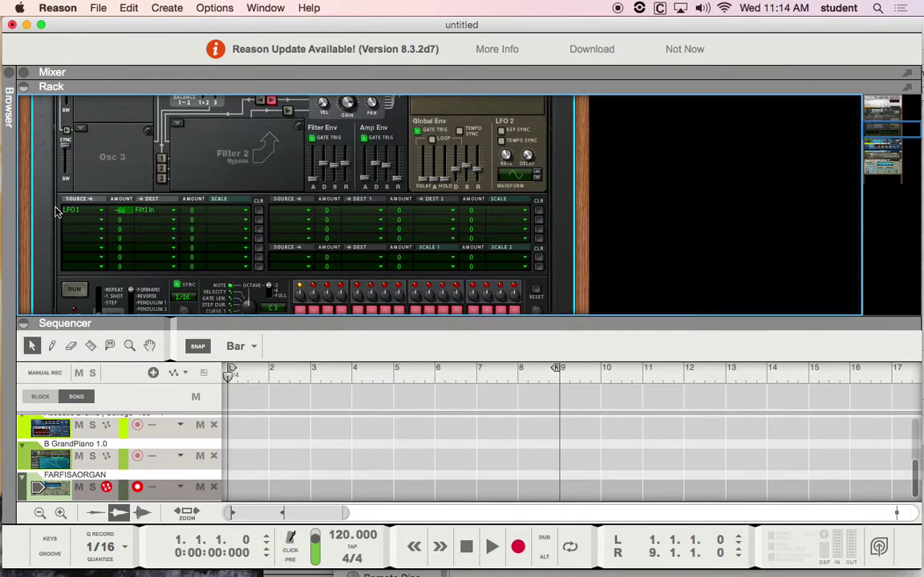
click(27, 323)
scroll(178, 267, up, 5)
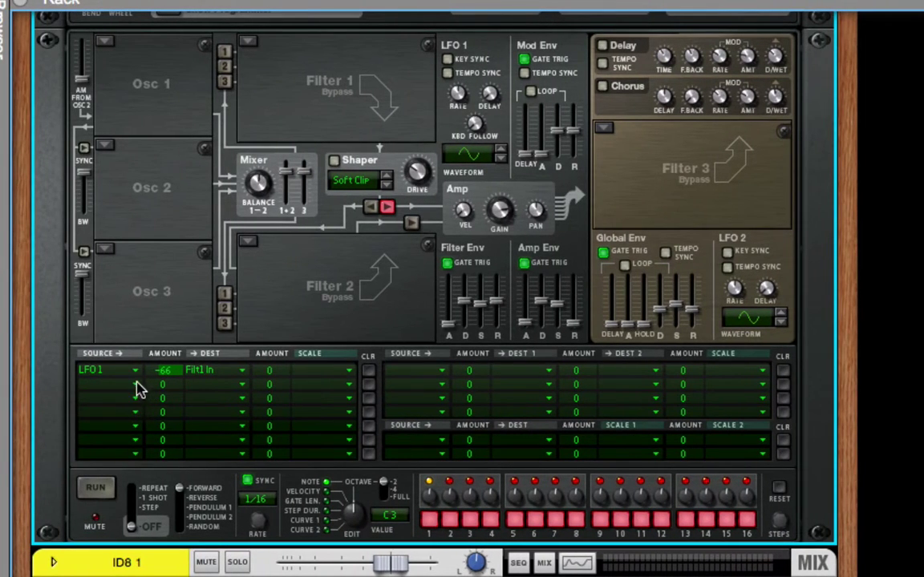
click(138, 388)
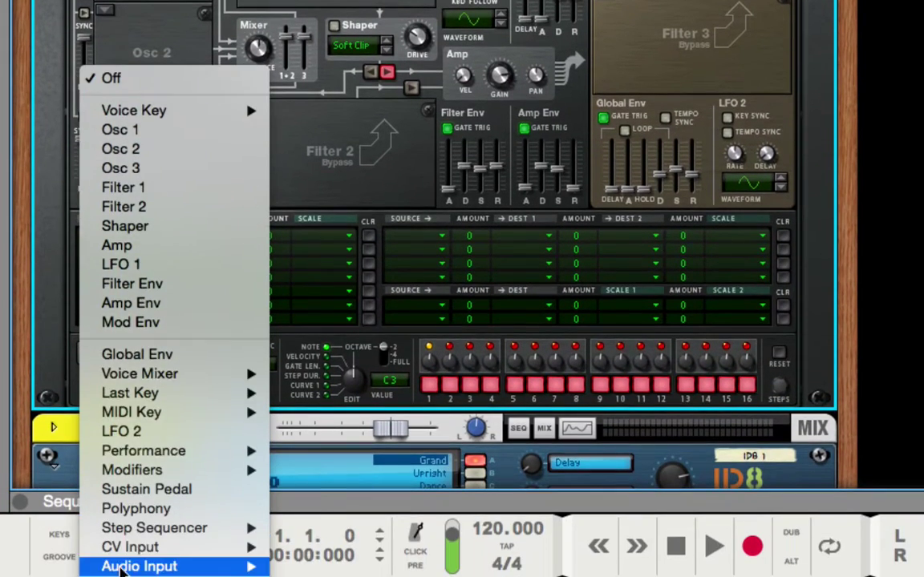
click(207, 284)
click(242, 258)
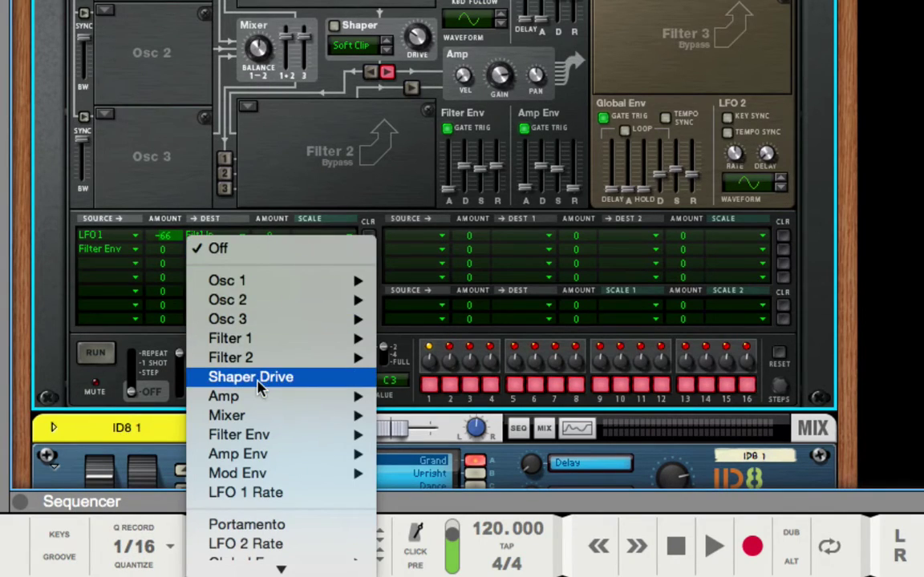
scroll(260, 385, down, 5)
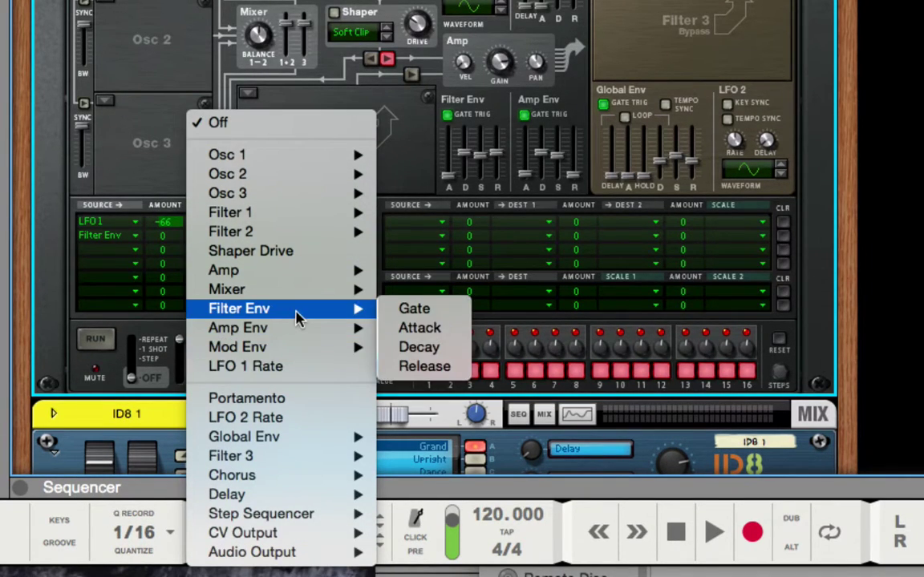
mouse_move(367, 210)
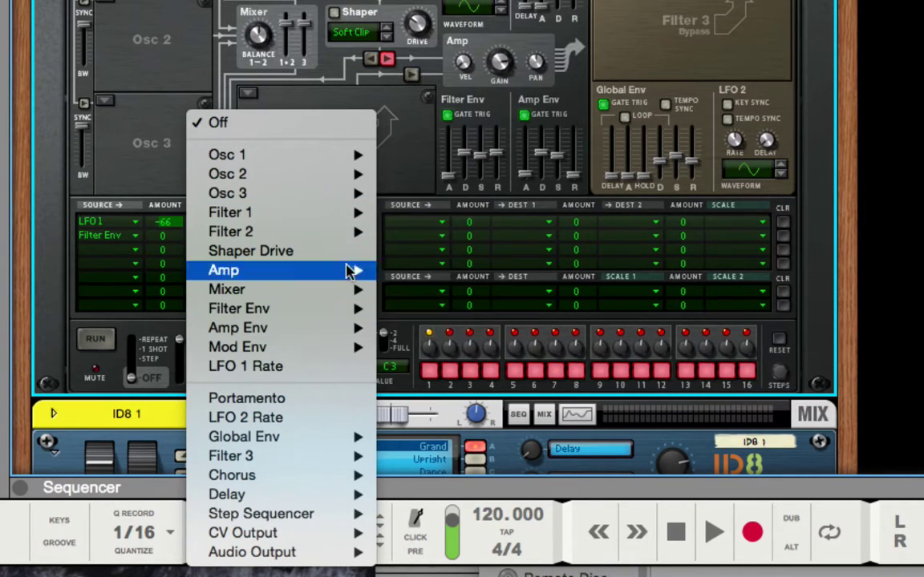
click(421, 236)
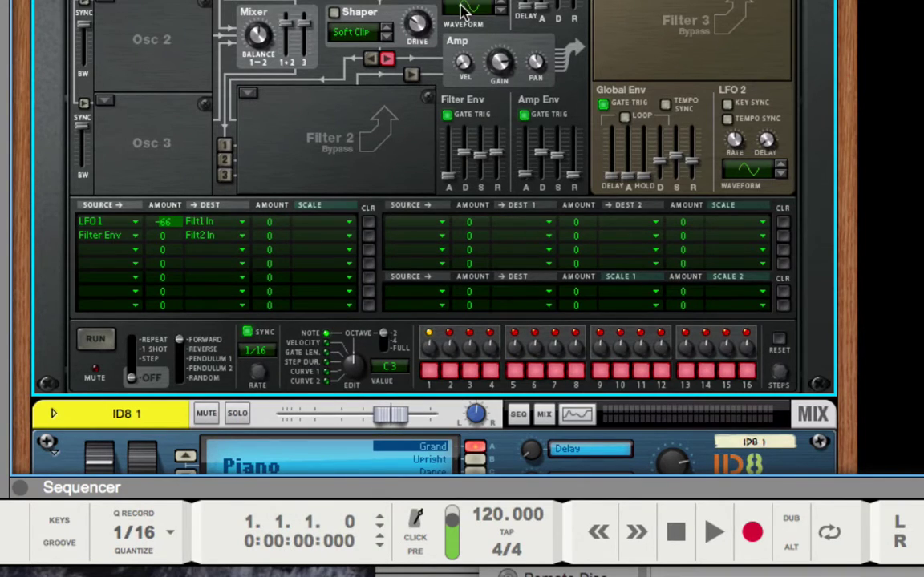
Reset the Thor device to its initial state.
scroll(246, 141, up, 5)
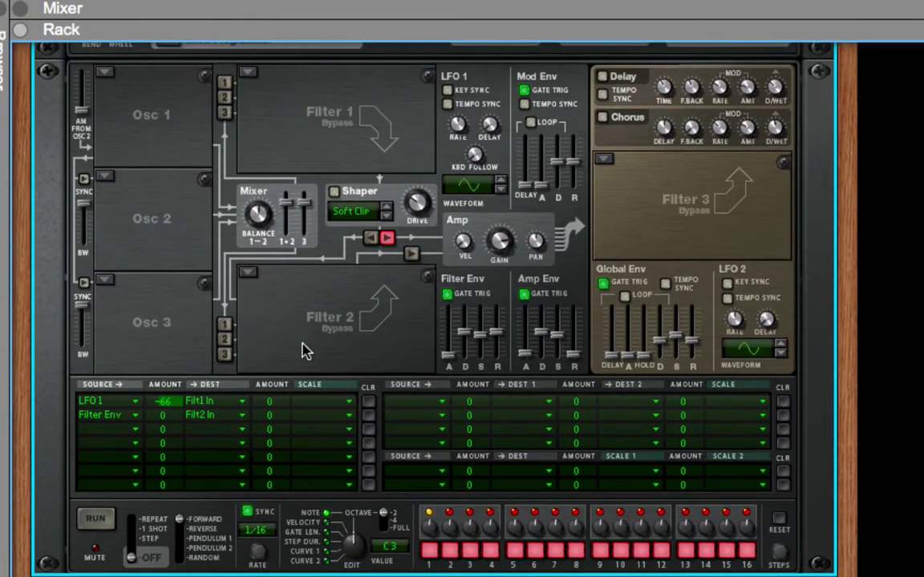
right_click(213, 409)
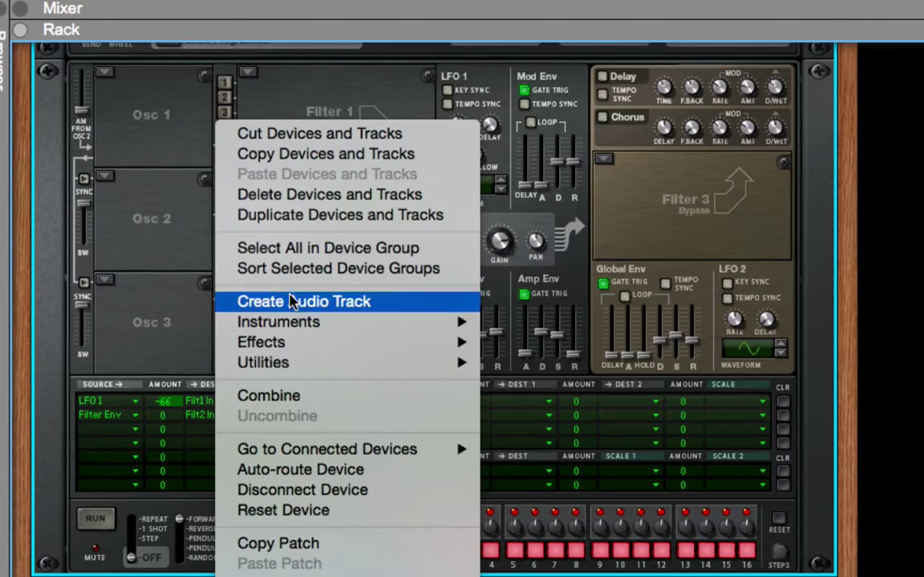
click(234, 509)
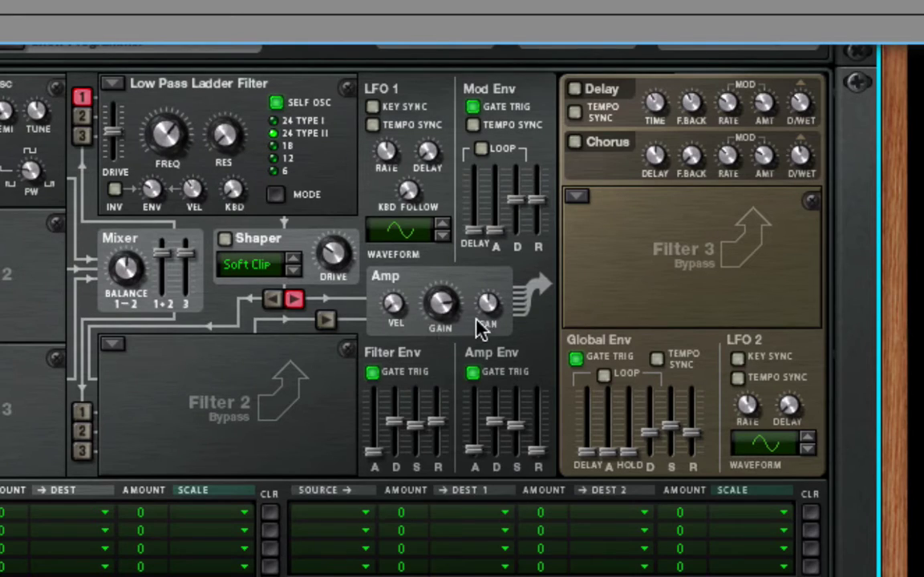
Switch oscillator 1 from Analog to Phase Modulation and try its PM amount.
mouse_move(486, 321)
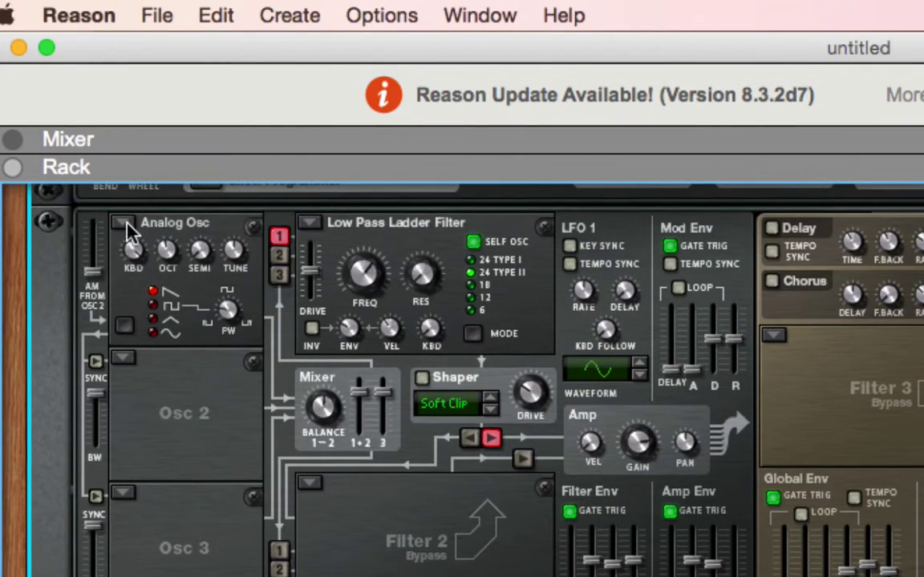
click(125, 223)
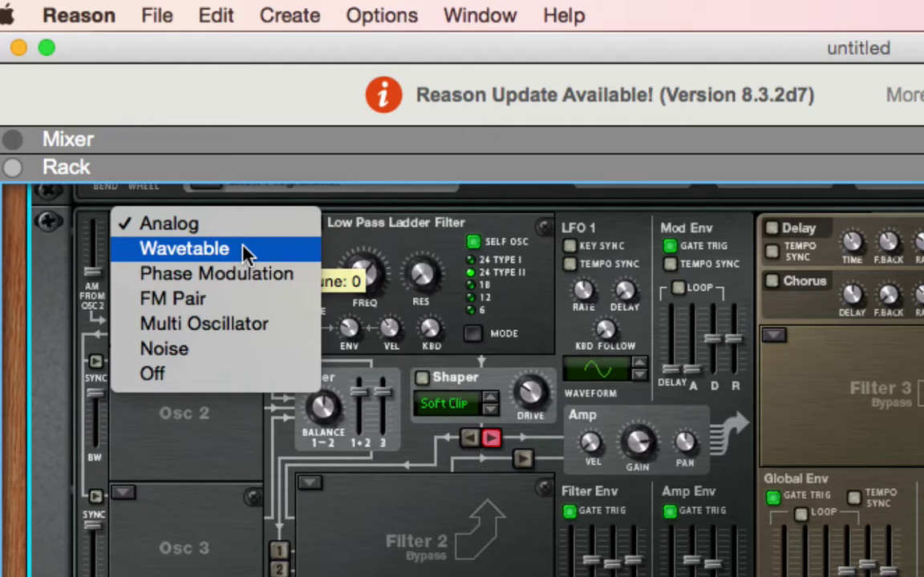
click(252, 274)
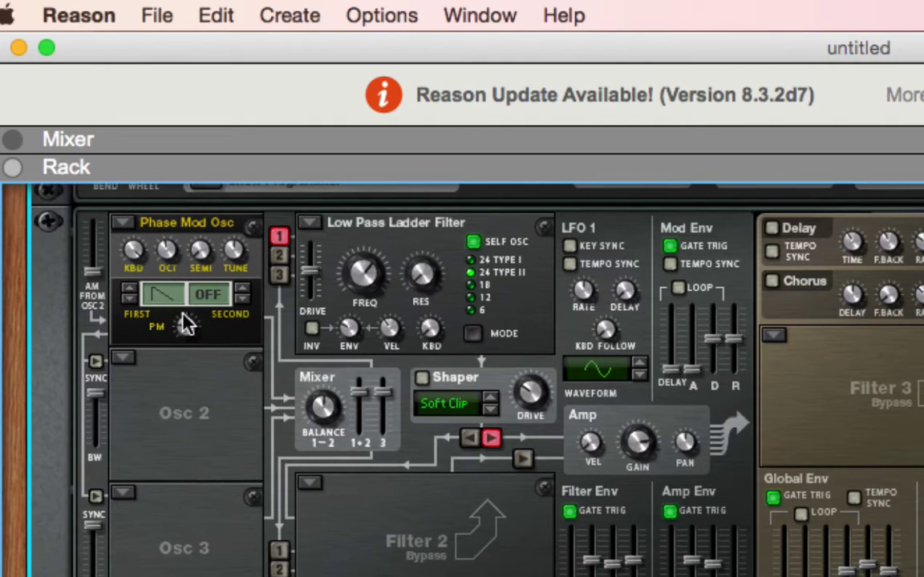
drag(184, 323, 186, 334)
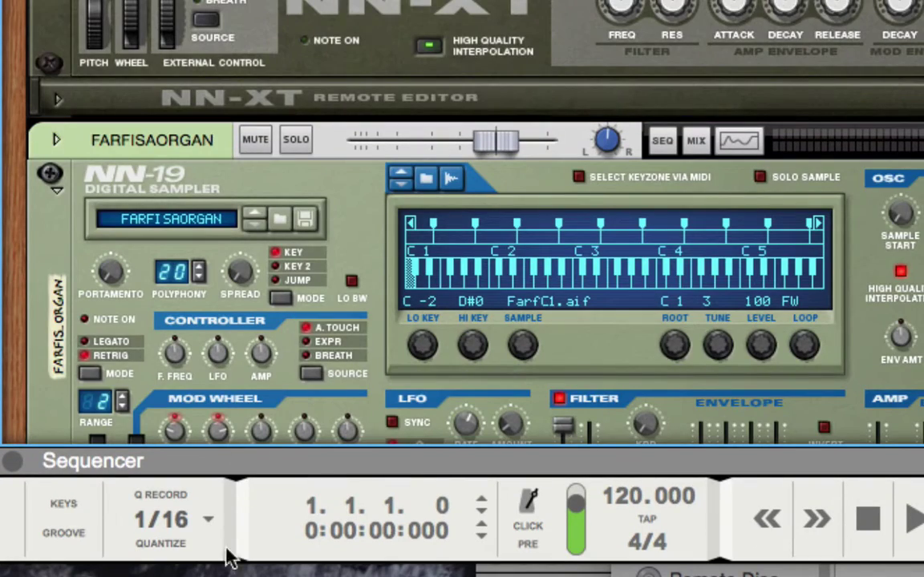
Expand the sequencer, make the Thor 1 track the active keyboard input, and collapse the sequencer again.
click(12, 461)
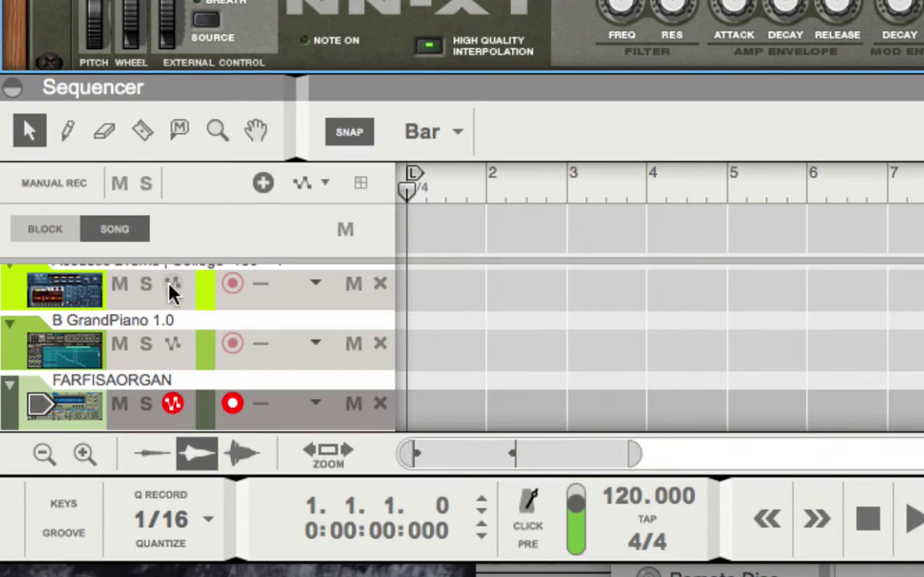
scroll(149, 320, up, 5)
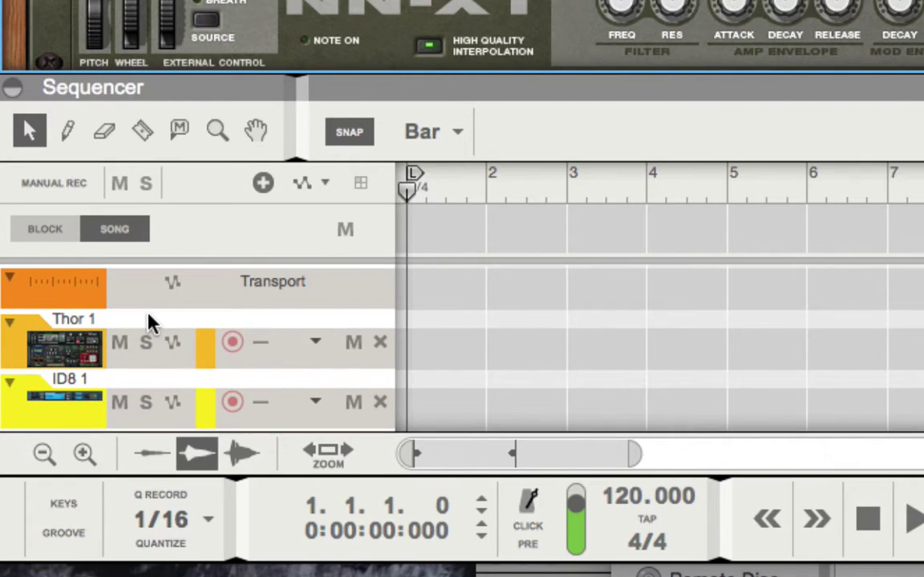
click(104, 341)
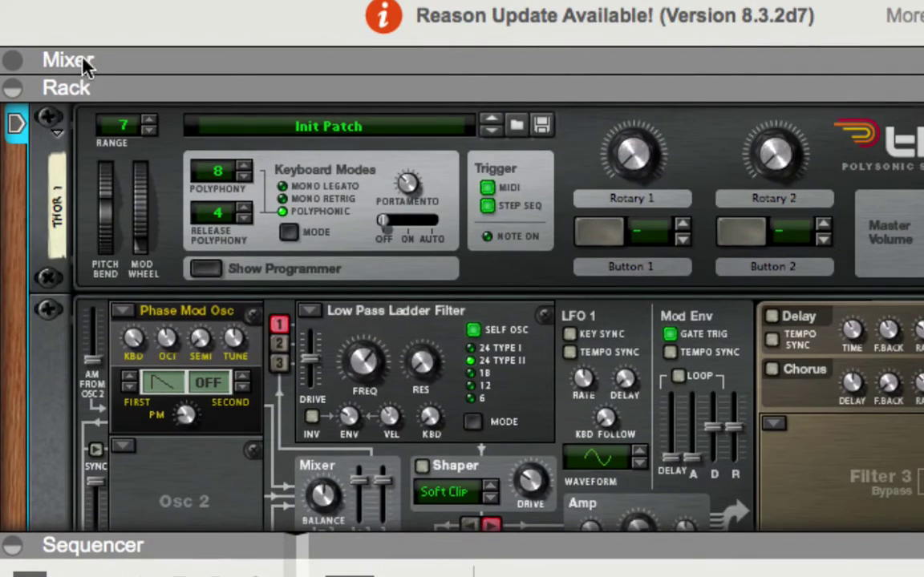
click(12, 545)
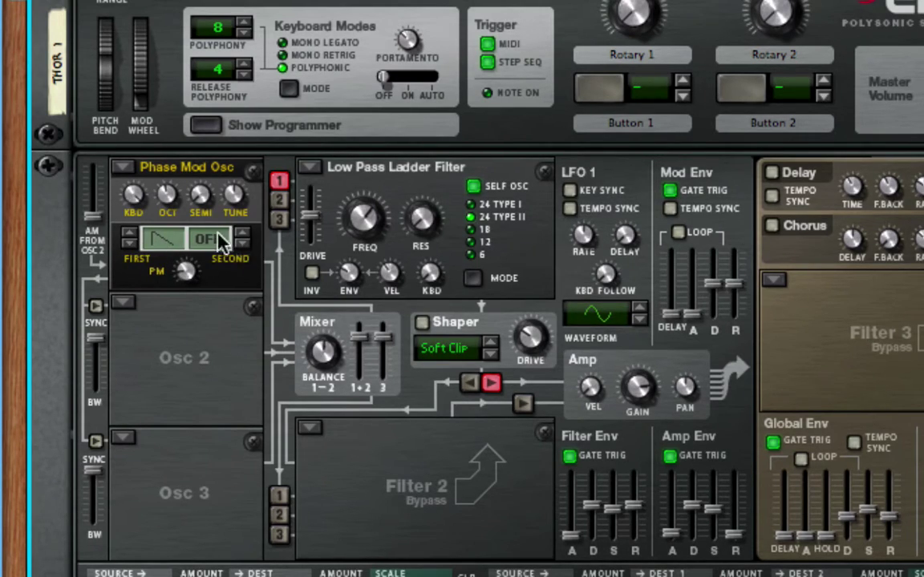
Raise oscillator 1's PM amount and change its second waveform from off through square to the narrow spike shape.
drag(189, 272, 183, 327)
drag(187, 273, 212, 252)
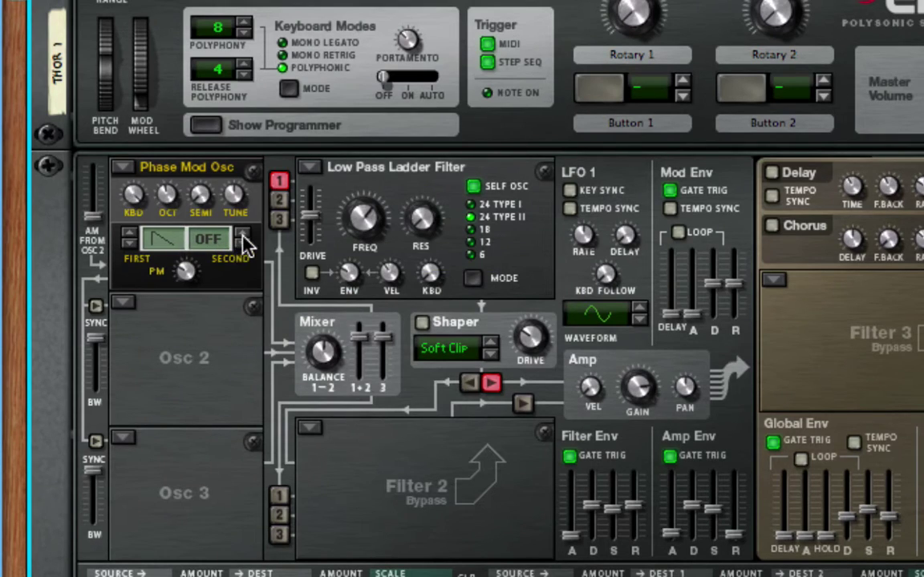
click(243, 236)
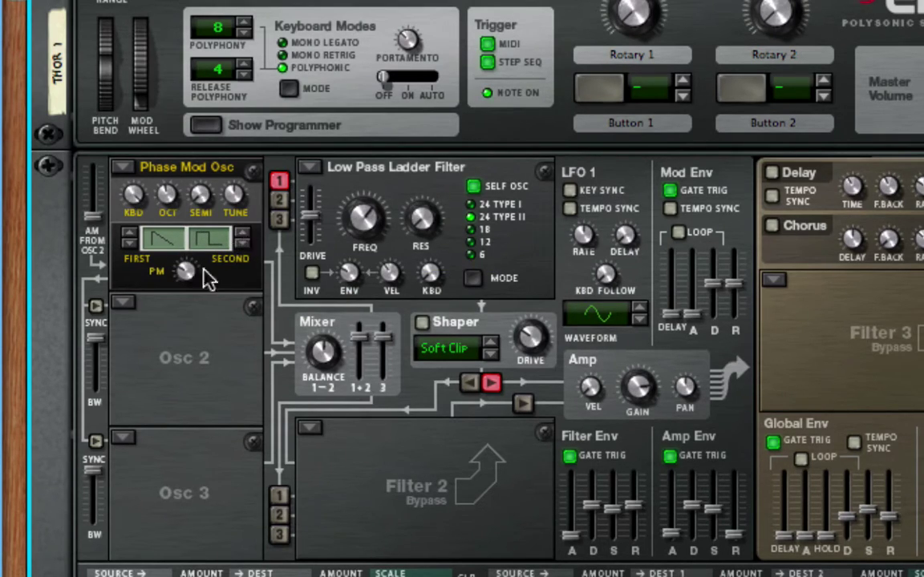
drag(189, 274, 194, 250)
click(241, 241)
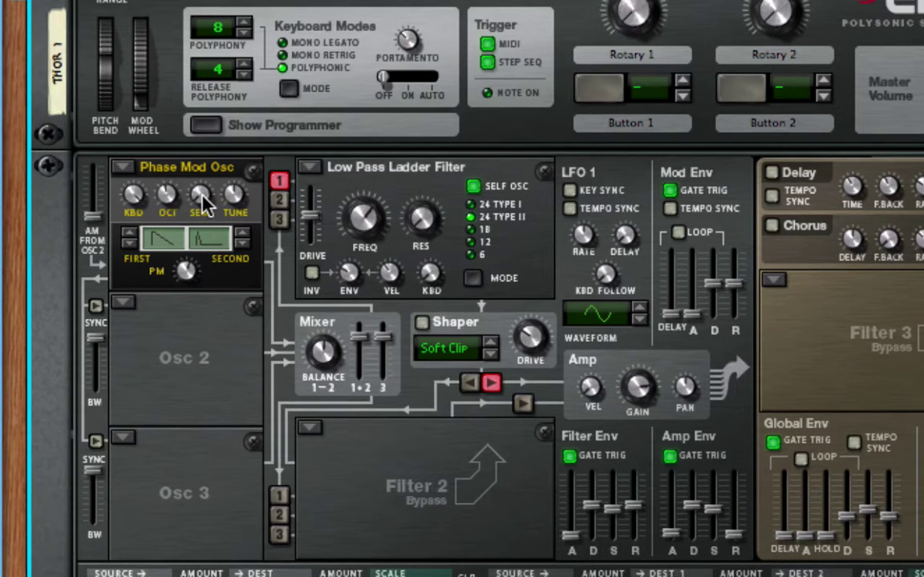
Vary oscillator 1's keyboard tracking across its range, including 26 and 0, to compare how played notes follow the keys.
mouse_move(204, 204)
mouse_down()
mouse_move(206, 187)
mouse_move(210, 210)
mouse_up()
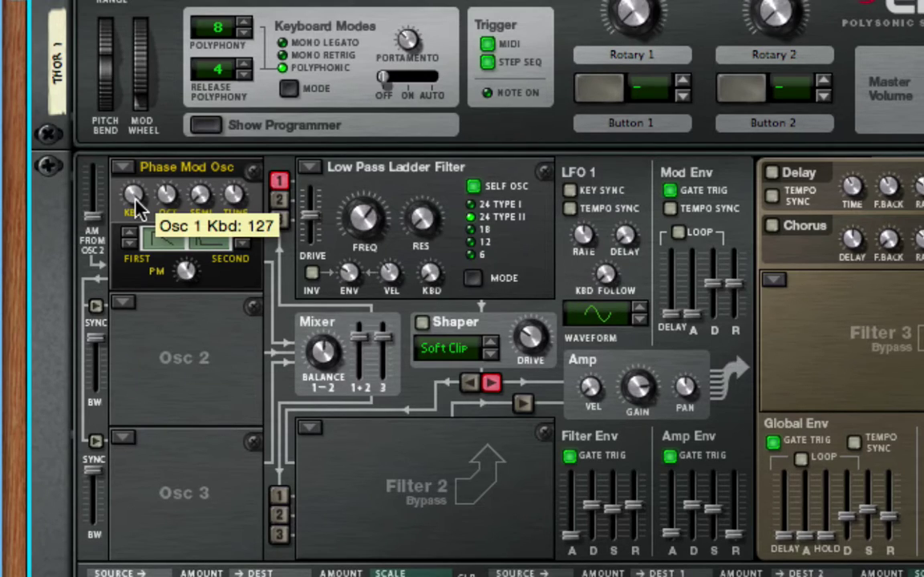
drag(135, 203, 116, 314)
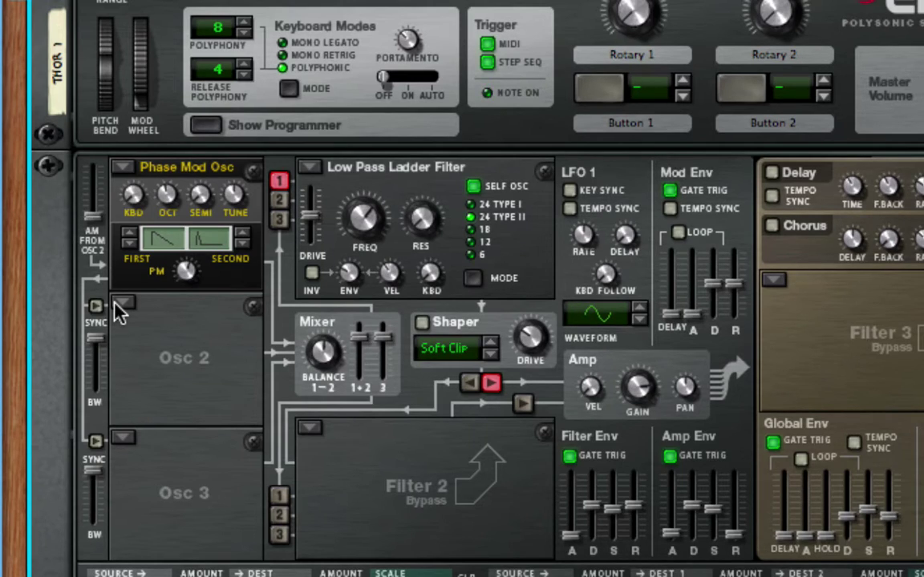
drag(131, 194, 138, 172)
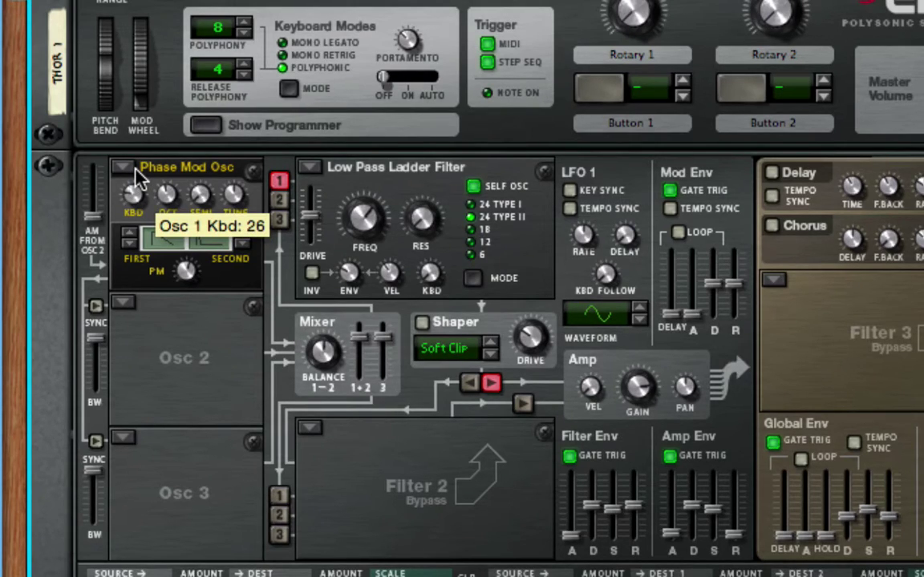
drag(135, 169, 141, 148)
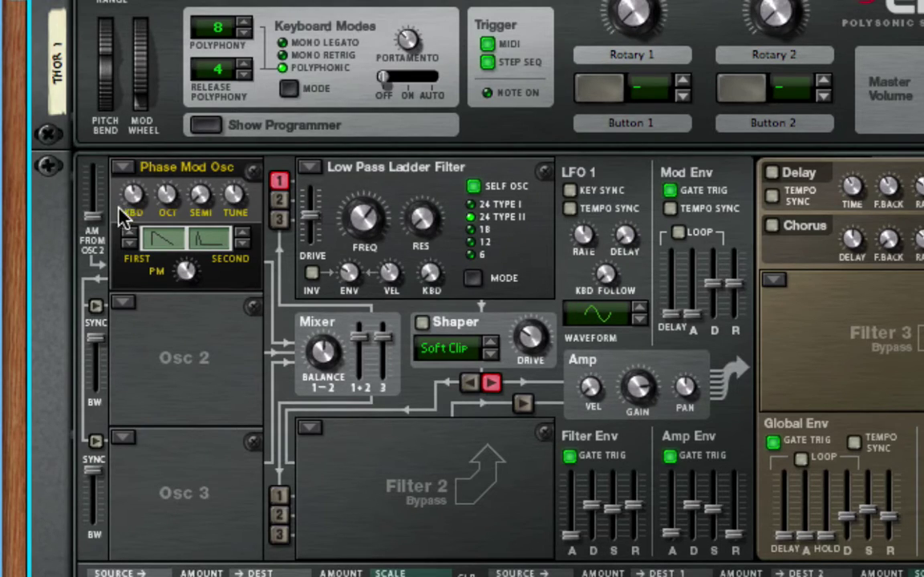
drag(127, 199, 127, 252)
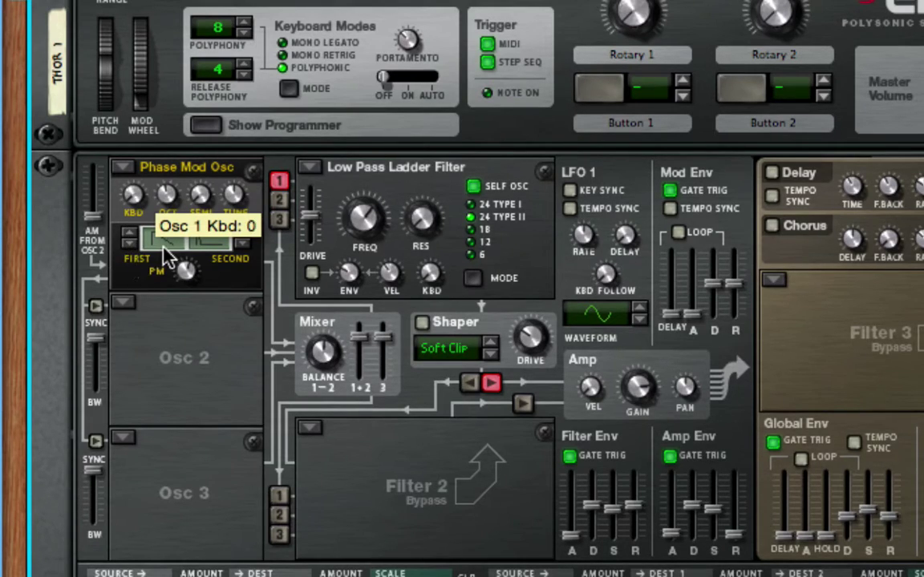
drag(133, 195, 144, 61)
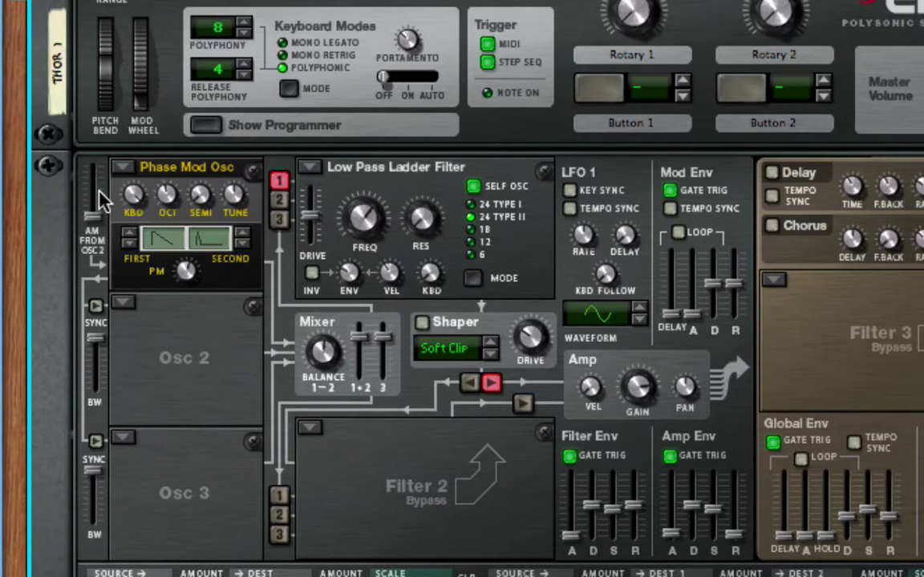
mouse_move(141, 206)
drag(141, 210, 95, 312)
ctrl+click(143, 200)
drag(145, 182, 94, 413)
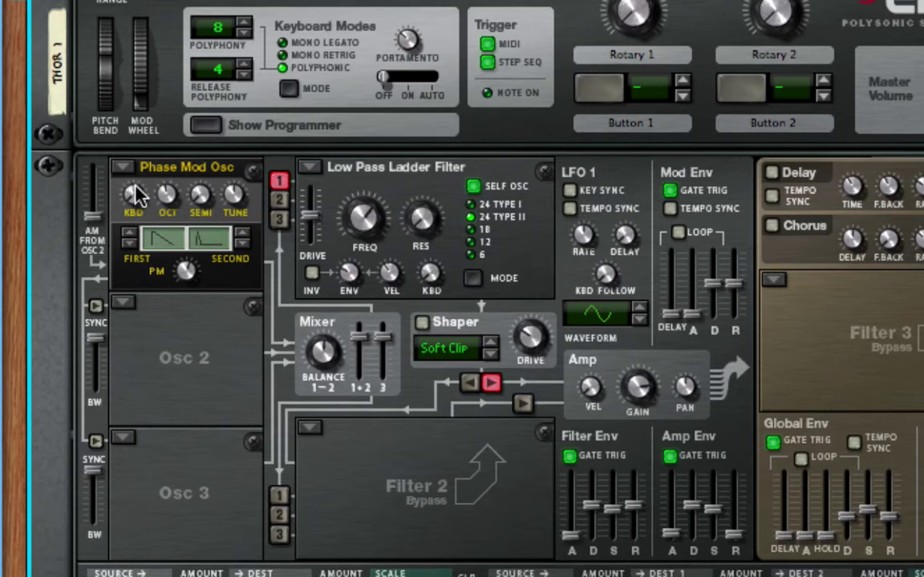
drag(133, 189, 170, 362)
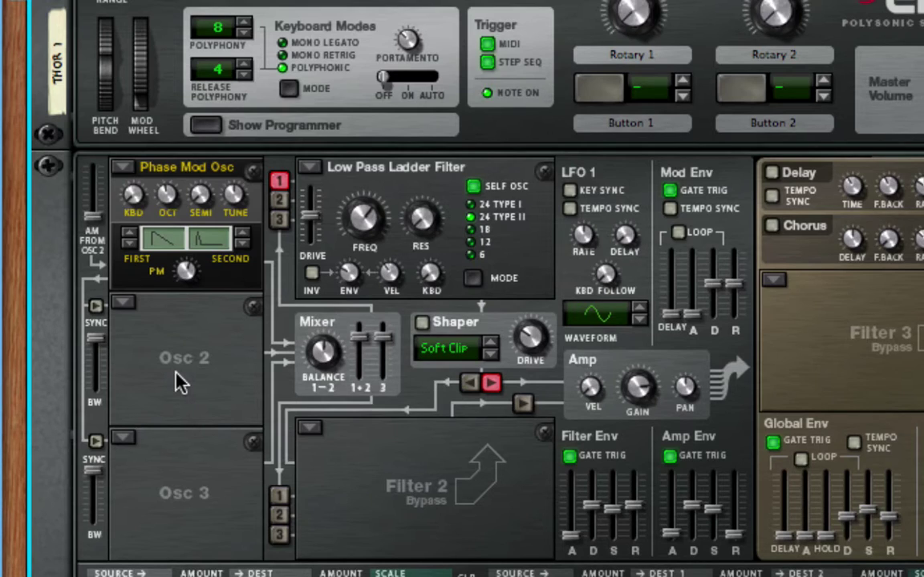
Set oscillator 2 to Phase Modulation and route it into Filter 1.
click(124, 302)
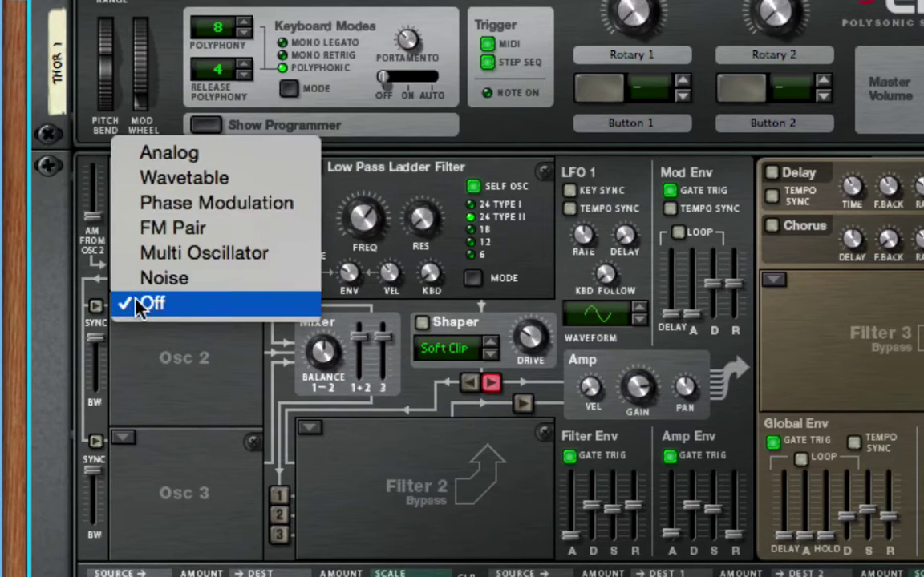
click(214, 205)
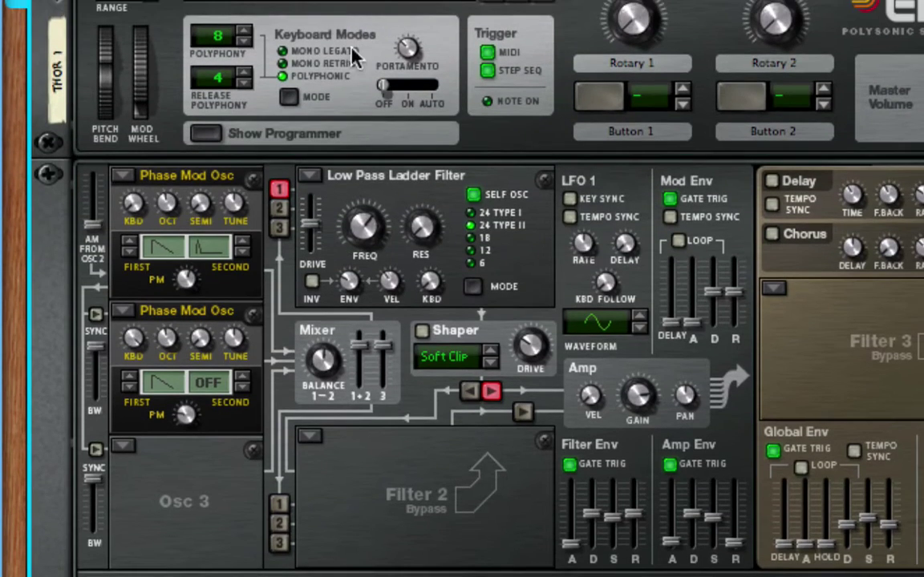
click(280, 208)
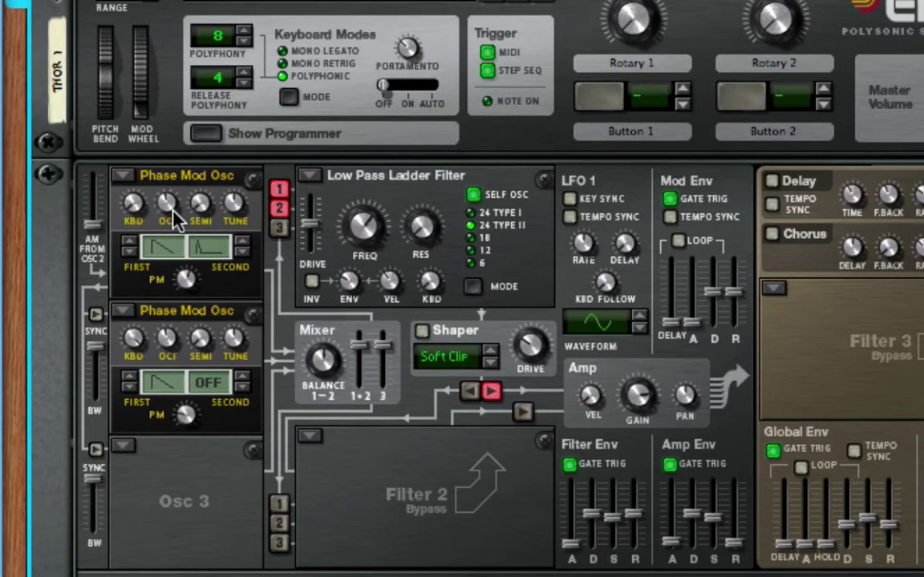
Try oscillator 1's octave setting at 2 and at 0.
mouse_move(169, 199)
drag(170, 203, 168, 222)
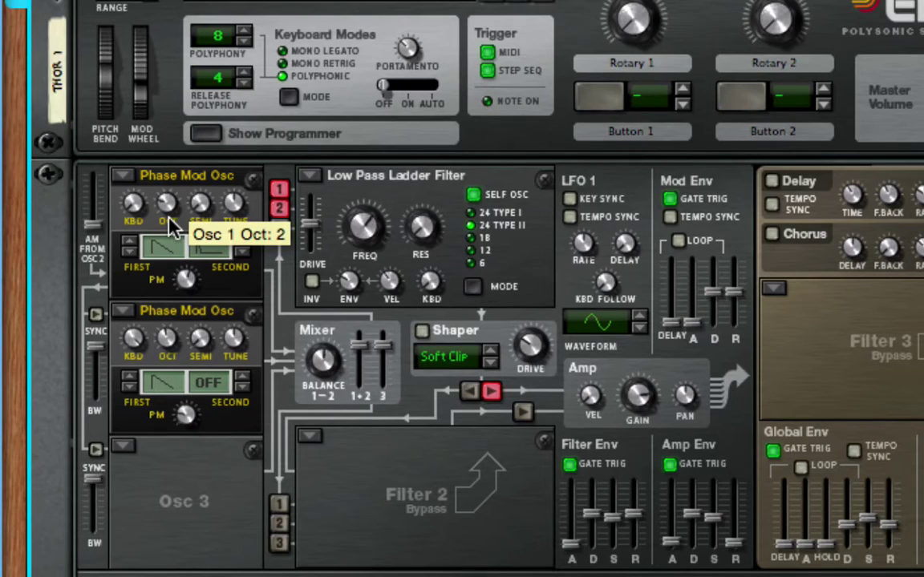
scroll(170, 228, down, 1)
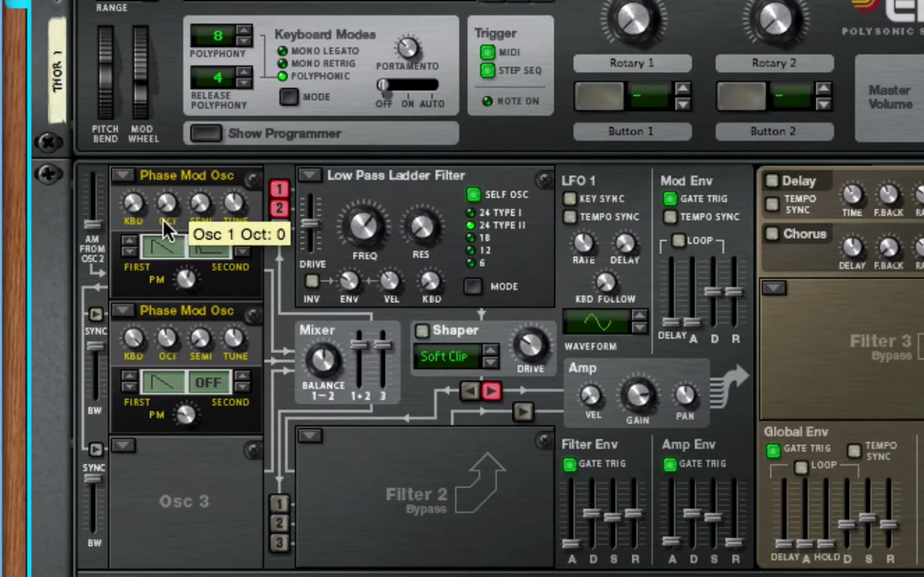
scroll(166, 227, down, 1)
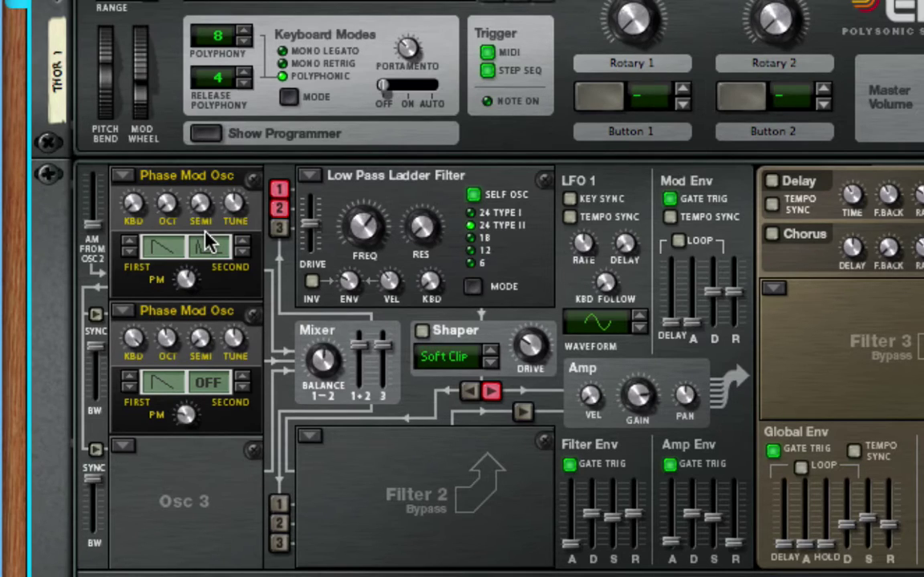
click(207, 240)
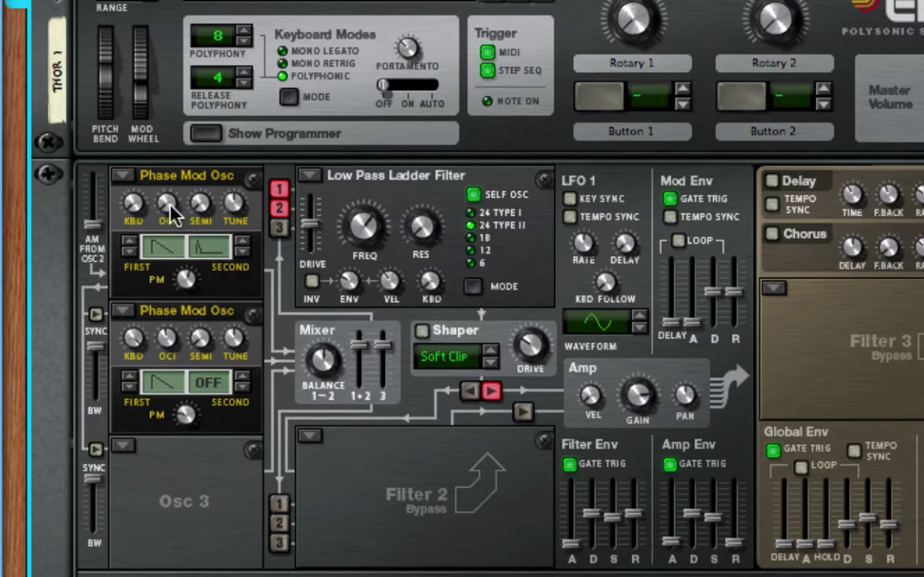
Switch oscillator 1 to FM Pair and turn oscillator 2 off.
click(123, 173)
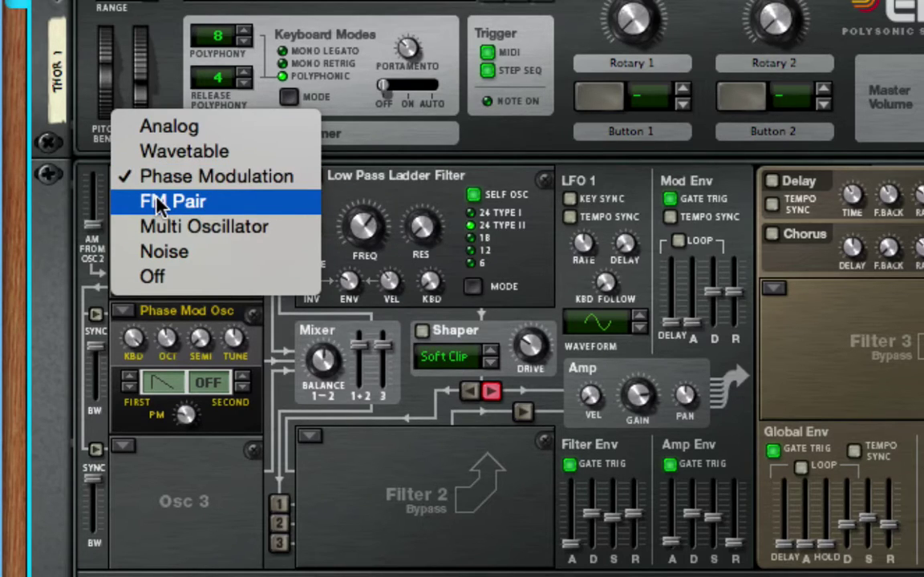
click(160, 202)
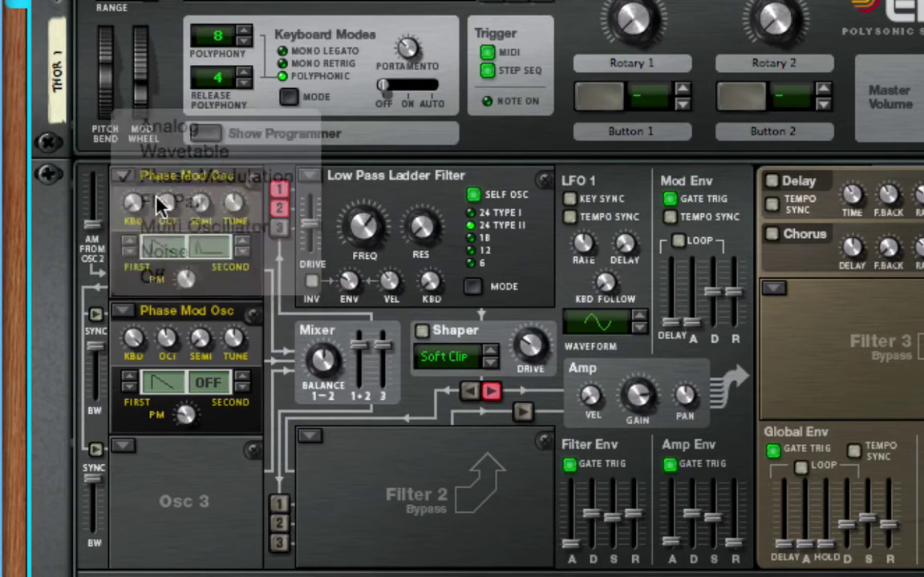
click(125, 311)
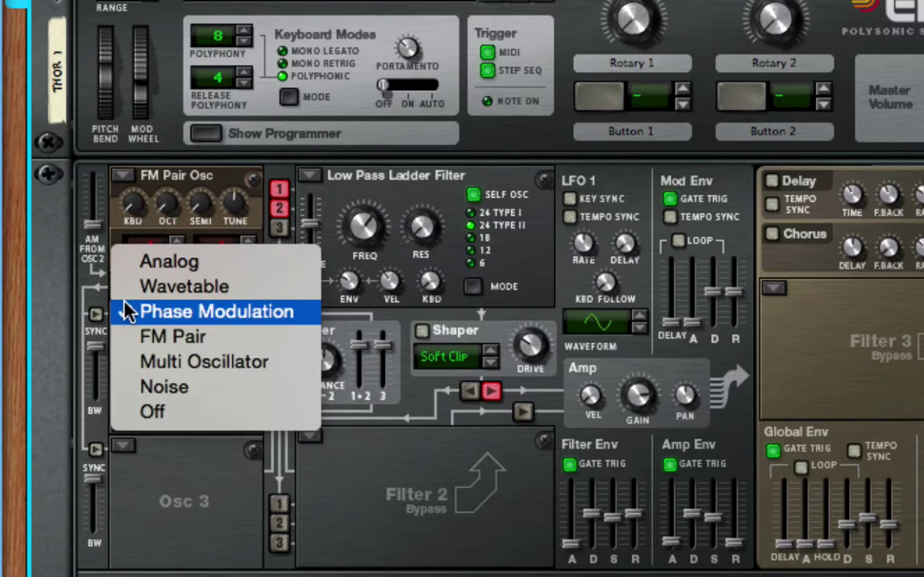
click(152, 412)
Set the FM Pair oscillator's carrier to 3 and its modulator to 2.
mouse_move(178, 295)
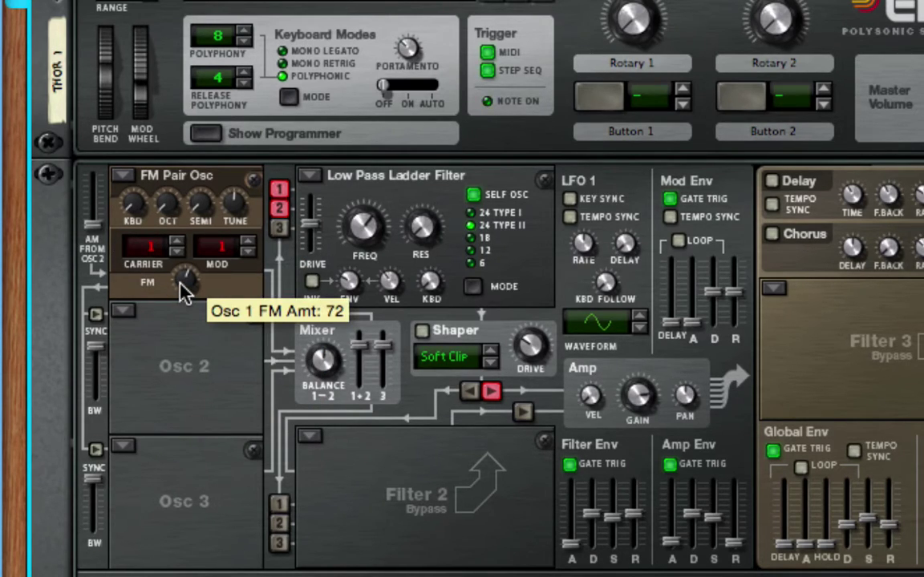
click(178, 242)
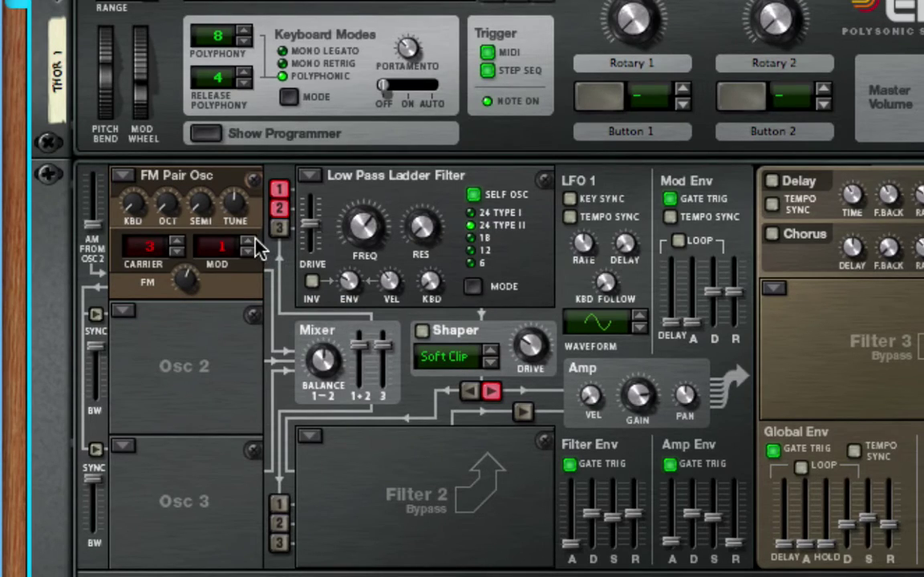
click(250, 242)
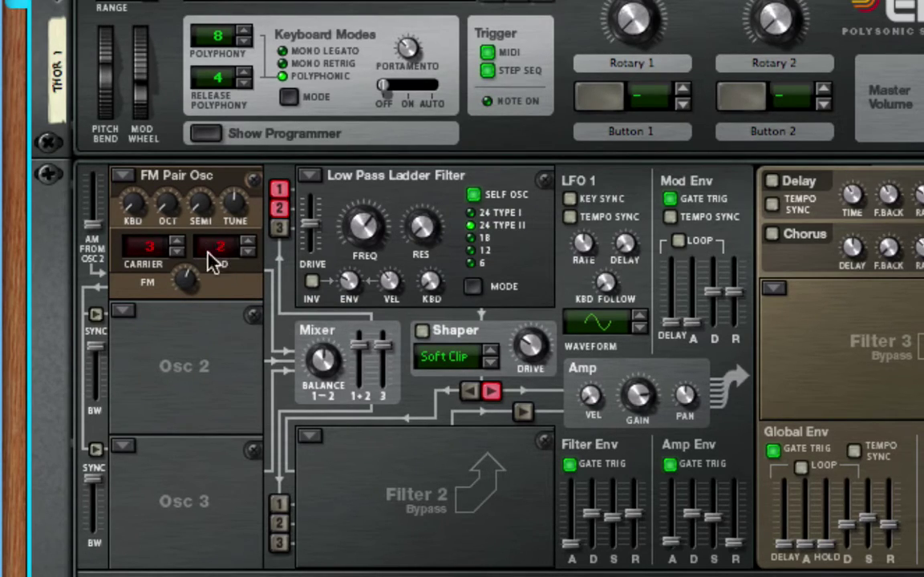
Raise the FM Pair oscillator's carrier to 4 and its modulator to 10.
click(175, 242)
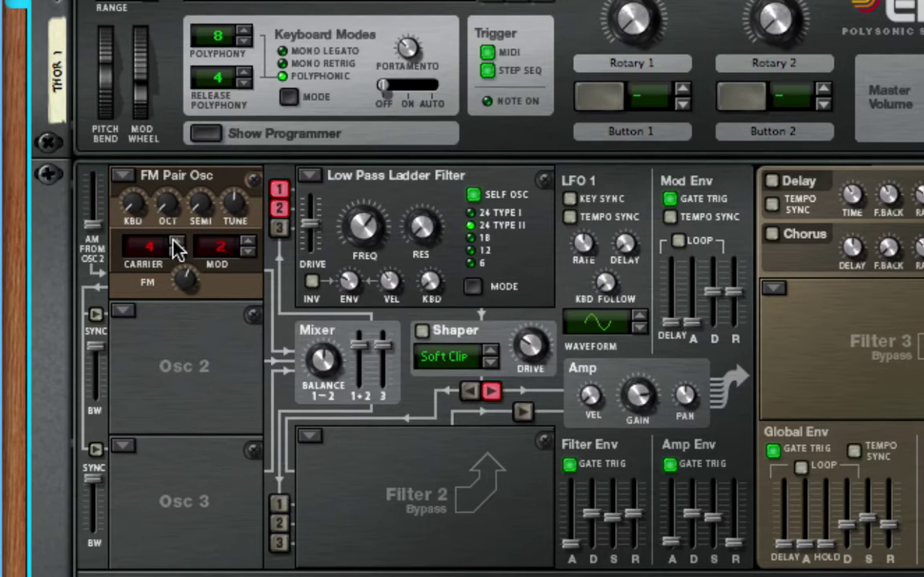
click(248, 243)
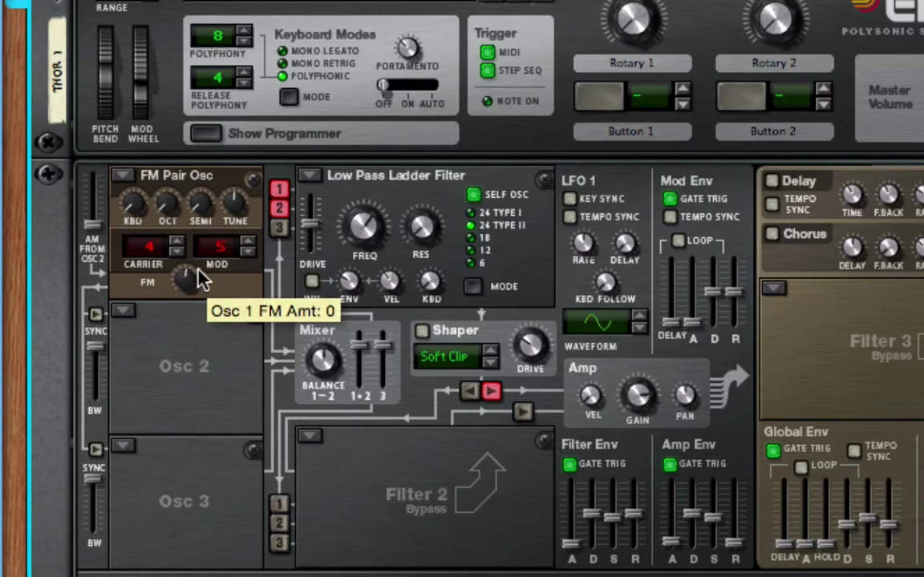
drag(183, 278, 183, 249)
click(248, 242)
click(249, 242)
click(254, 242)
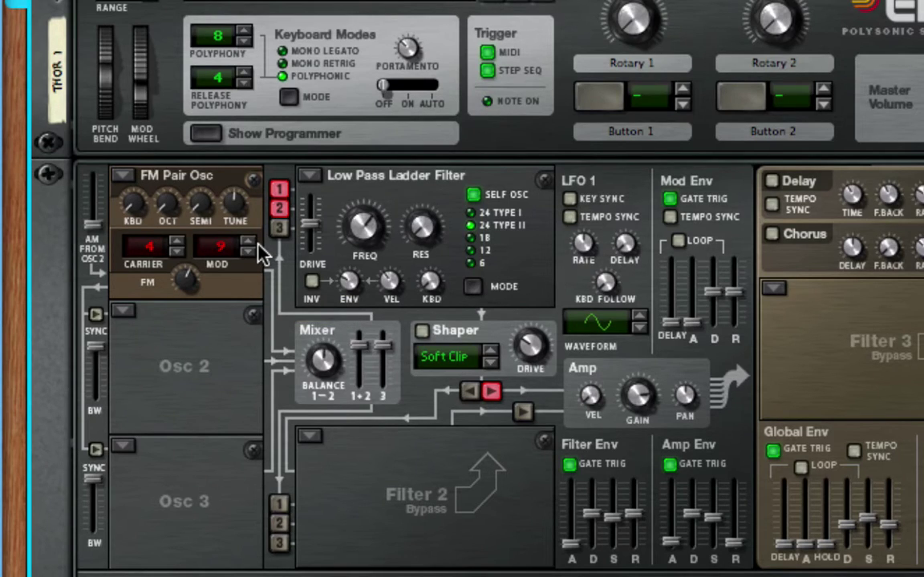
click(254, 242)
click(254, 242)
mouse_move(141, 82)
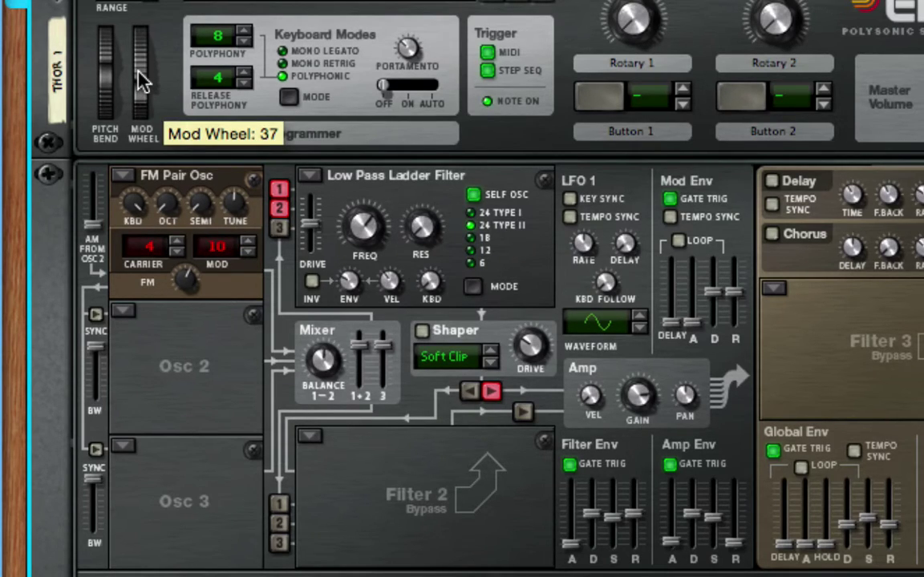
Switch oscillator 1 to Multi Oscillator with Fifth Up detune at 52, and unroute oscillator 2 from Filter 1.
click(120, 176)
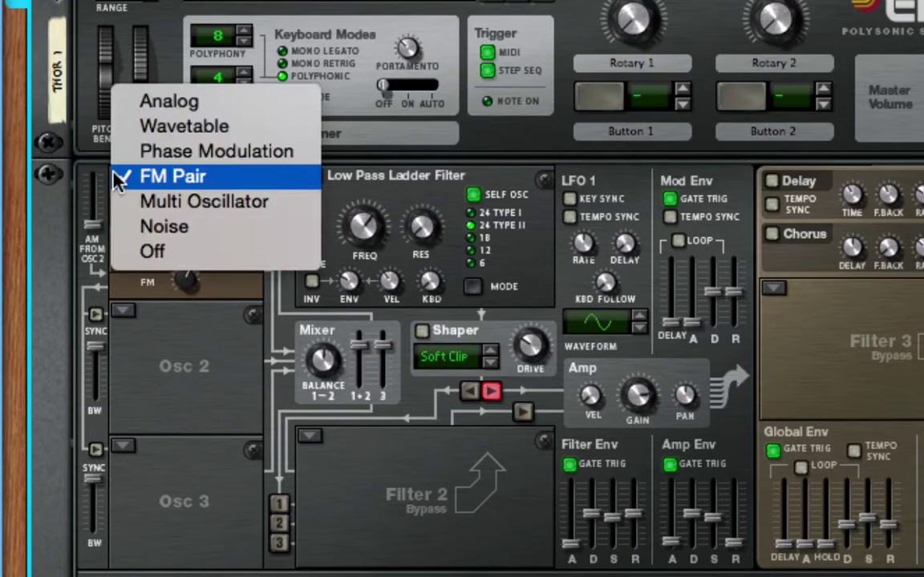
click(149, 202)
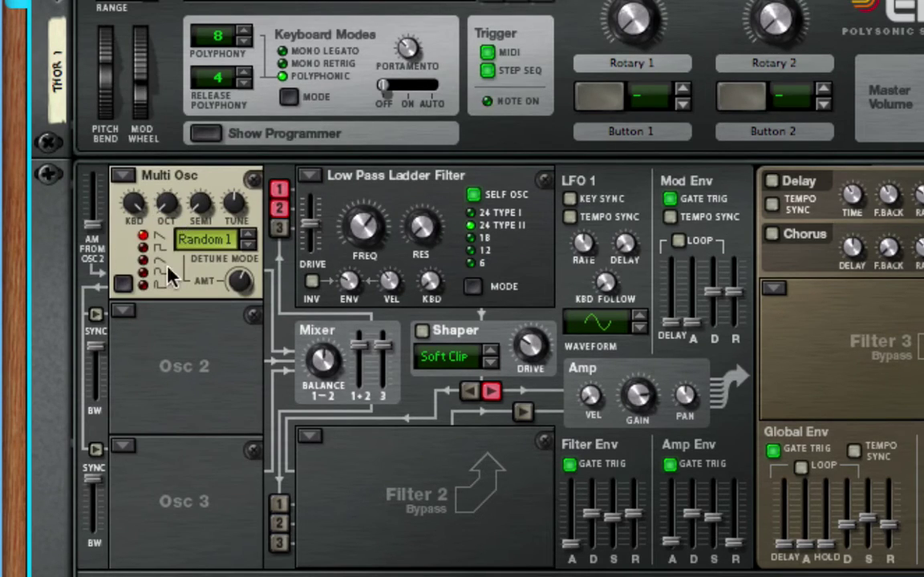
click(247, 245)
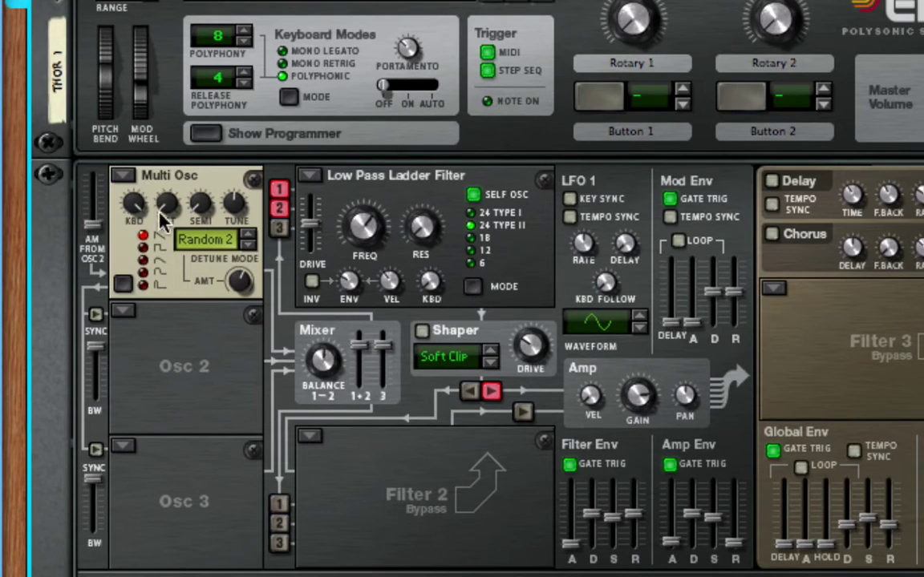
click(248, 242)
click(248, 242)
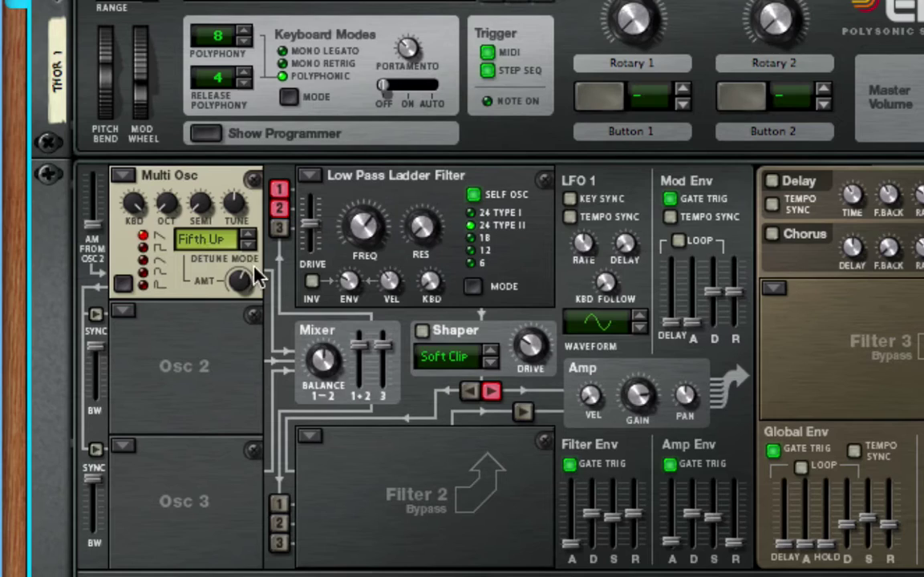
click(280, 210)
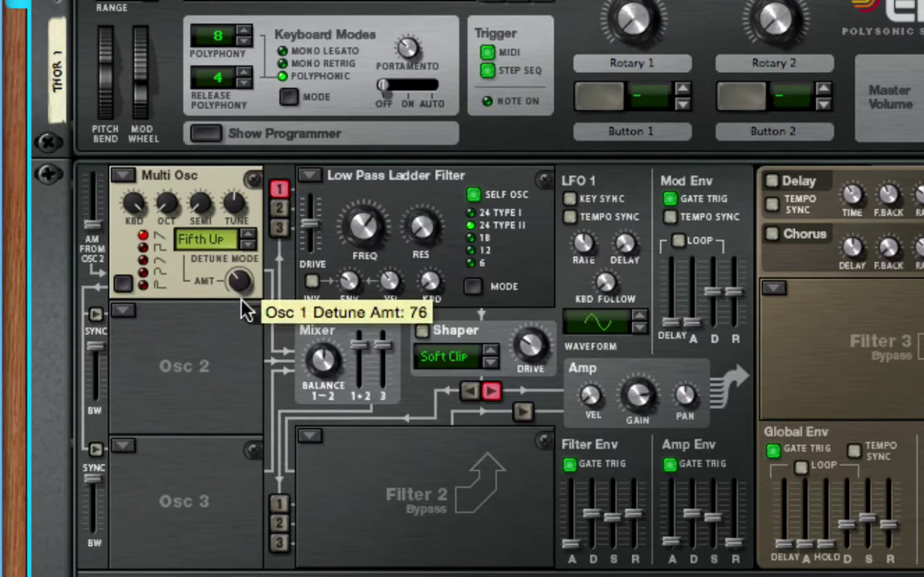
mouse_move(242, 282)
mouse_down()
mouse_move(236, 348)
mouse_move(238, 261)
mouse_move(240, 280)
mouse_up()
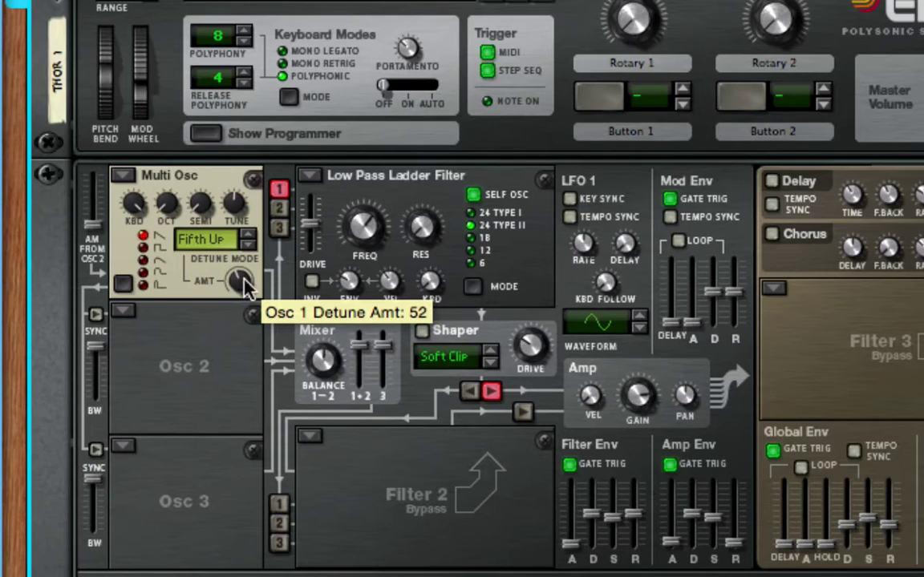
Set oscillator 1's detune mode to Interval, try high and low detune amounts, and select the sawtooth waveform.
click(247, 234)
click(246, 234)
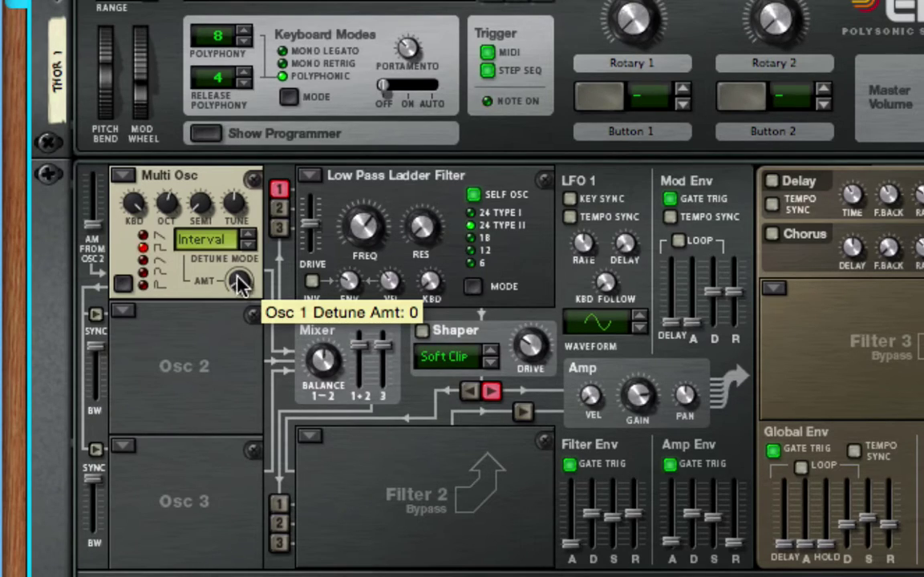
drag(240, 285, 225, 138)
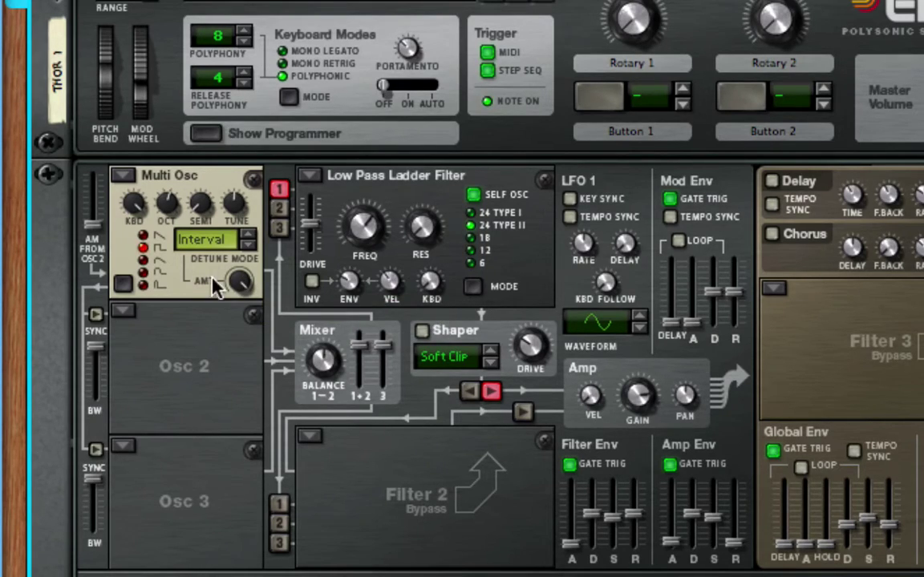
drag(238, 287, 220, 353)
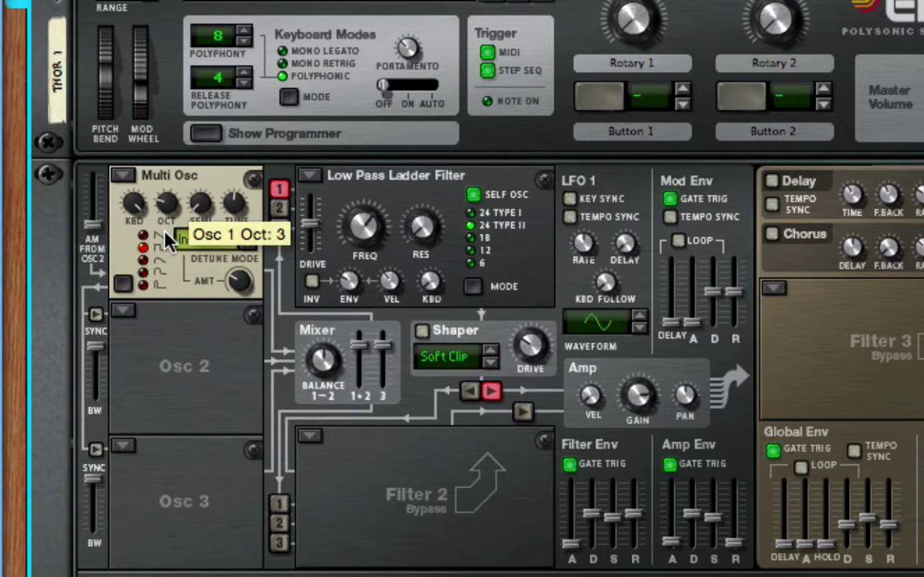
click(130, 285)
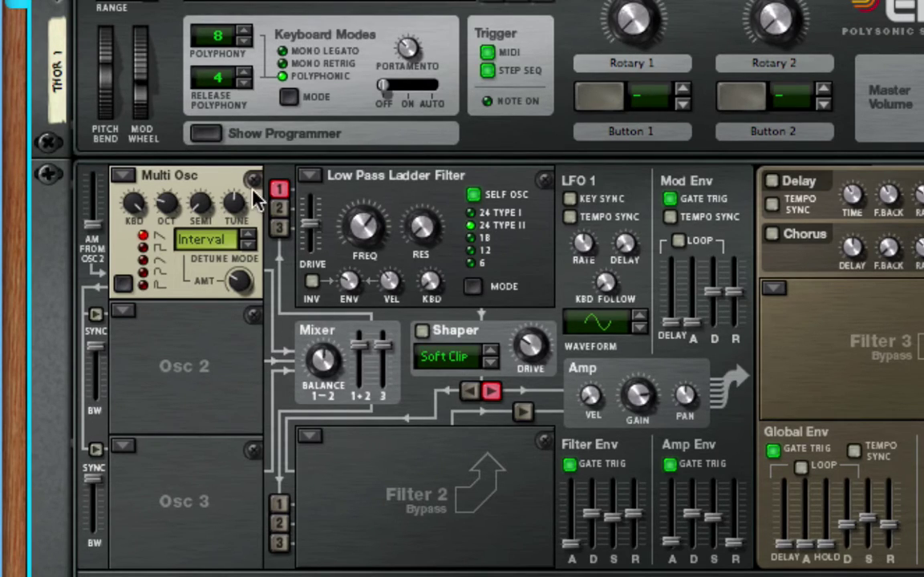
Set Filter 1 to Bypass.
click(310, 176)
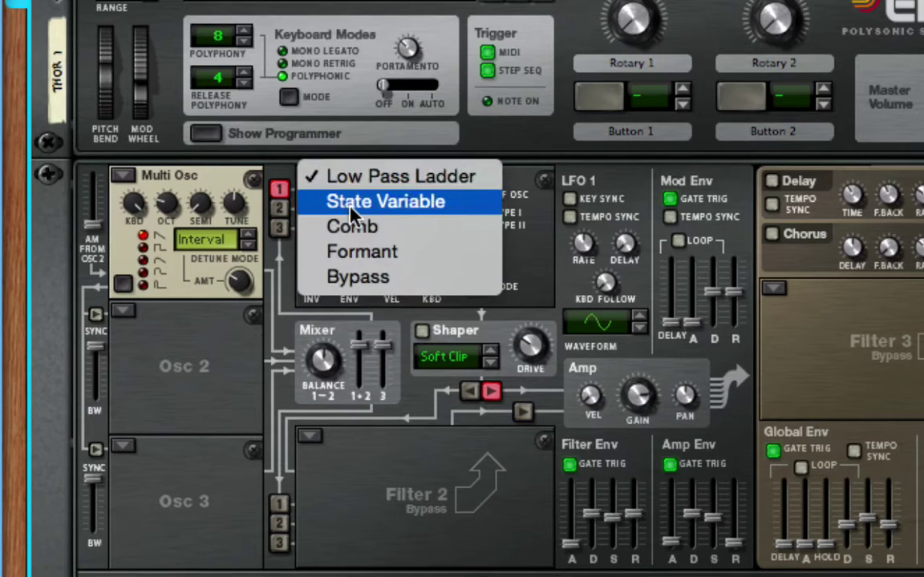
click(343, 275)
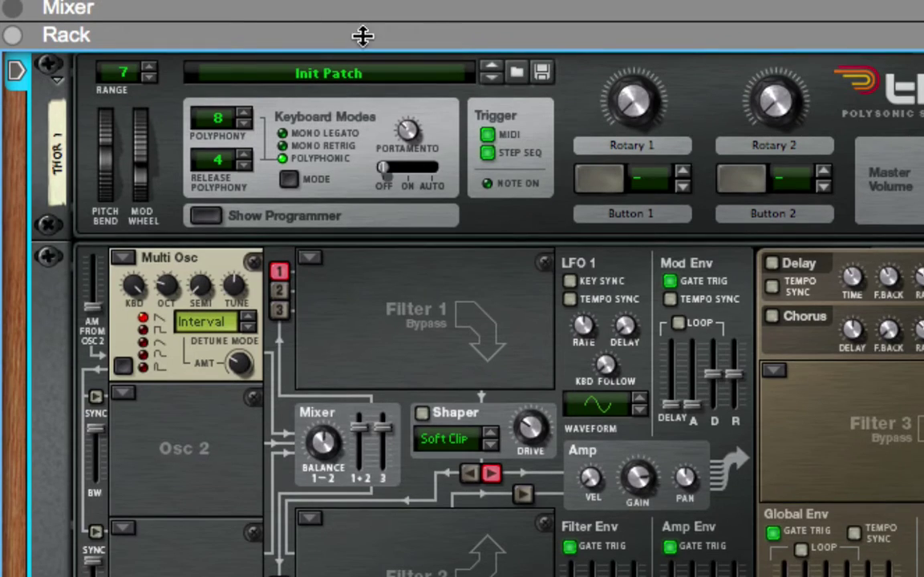
Start saving the Thor patch and open the instructor's personal folder on the Instructors Backup drive.
click(541, 72)
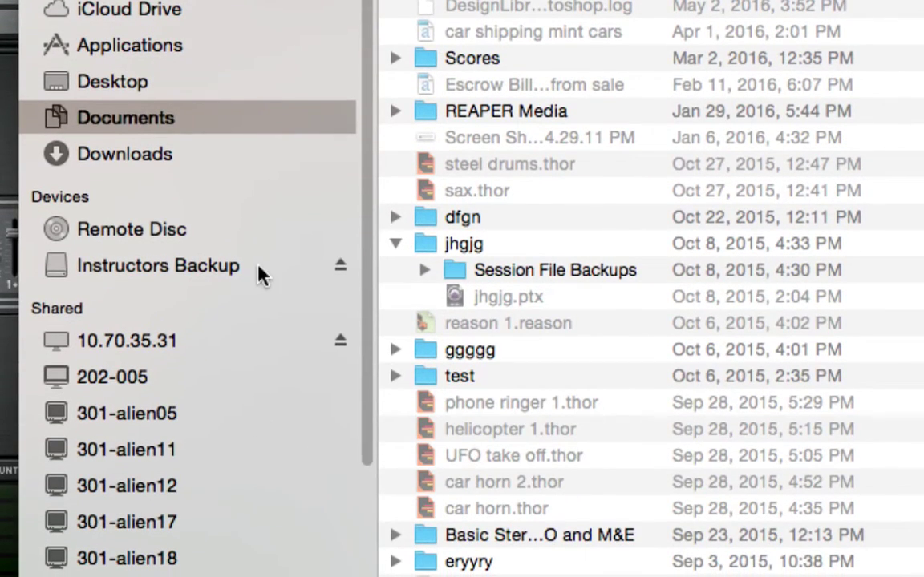
click(201, 272)
scroll(622, 268, down, 10)
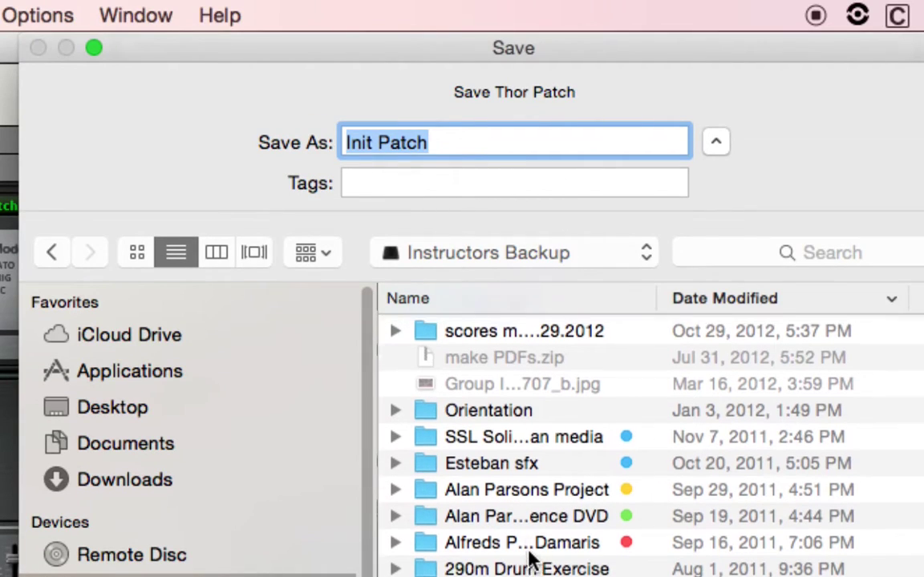
scroll(531, 495, up, 15)
double_click(509, 333)
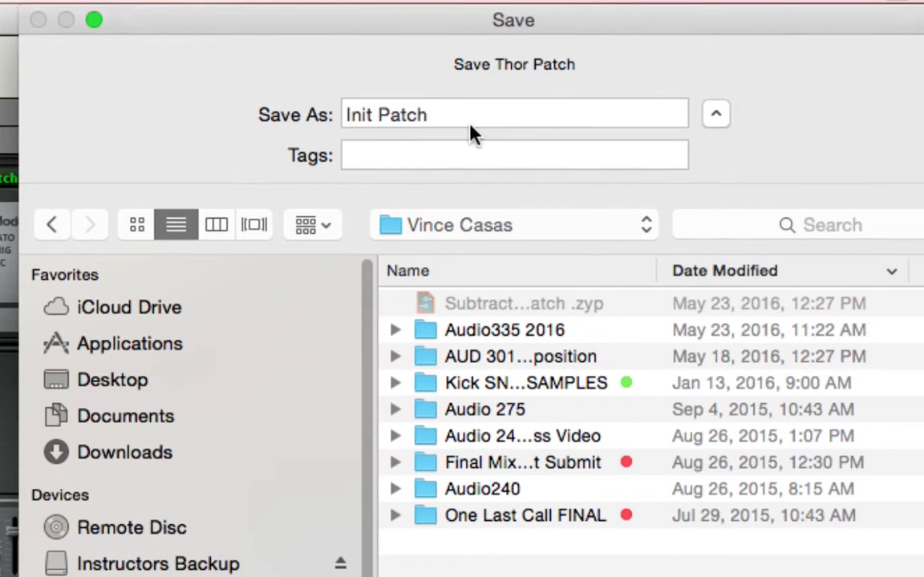
Name the patch "Thor Big Synth" and save it in the open folder.
click(470, 150)
double_click(469, 148)
drag(470, 121, 338, 84)
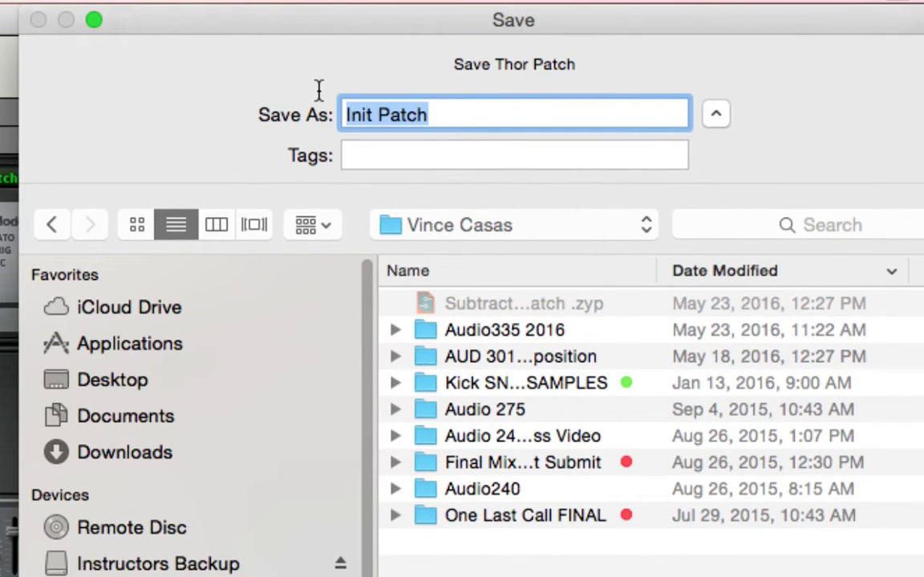
text(Thor Biug)
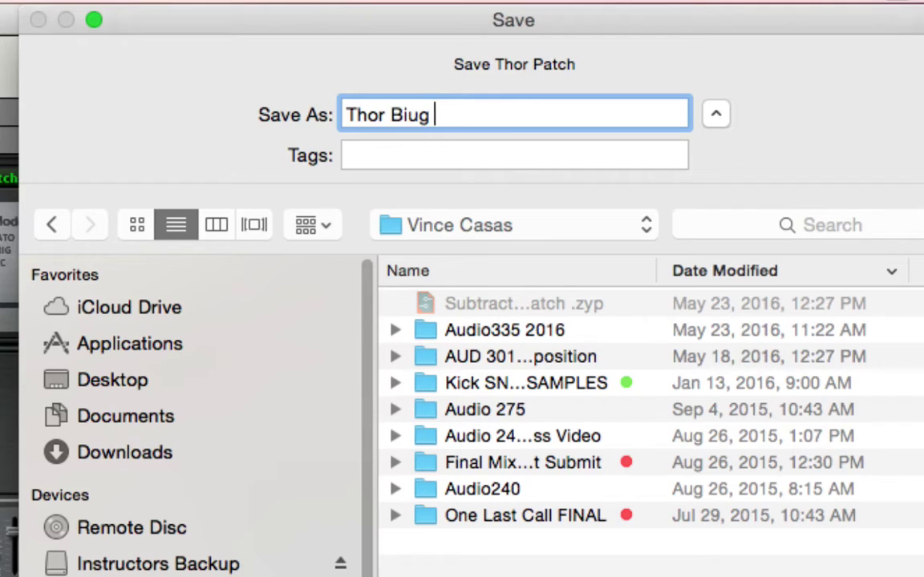
key(BackSpace)
key(BackSpace)
text(g Suynth)
key(BackSpace)
key(BackSpace)
key(BackSpace)
key(BackSpace)
key(BackSpace)
text(ynth)
key(Return)
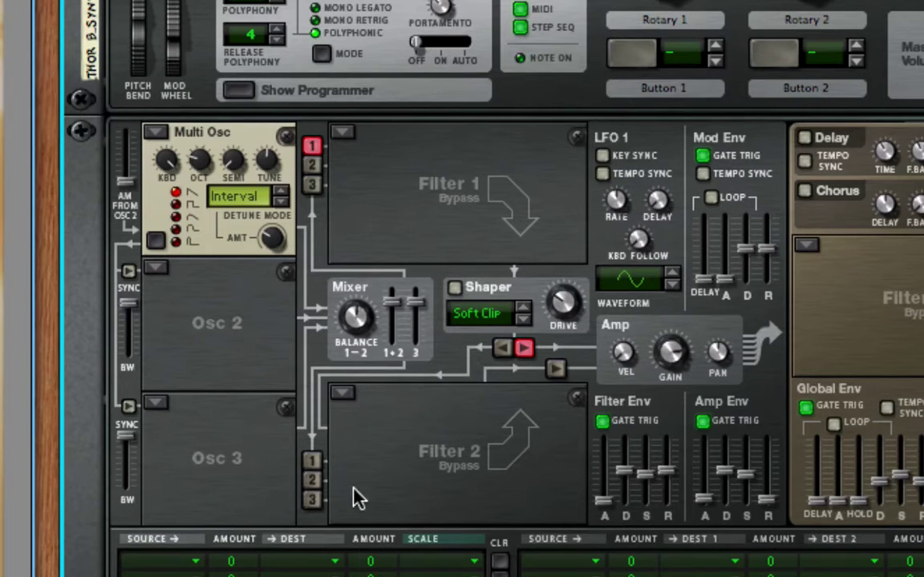
Switch oscillator 1 to Noise and lower its noise modulation amount.
click(160, 133)
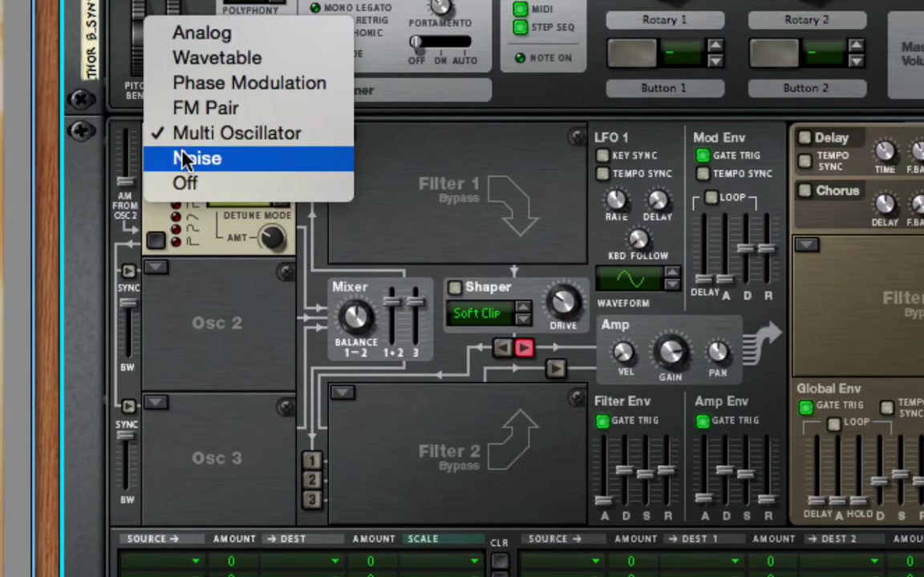
click(185, 158)
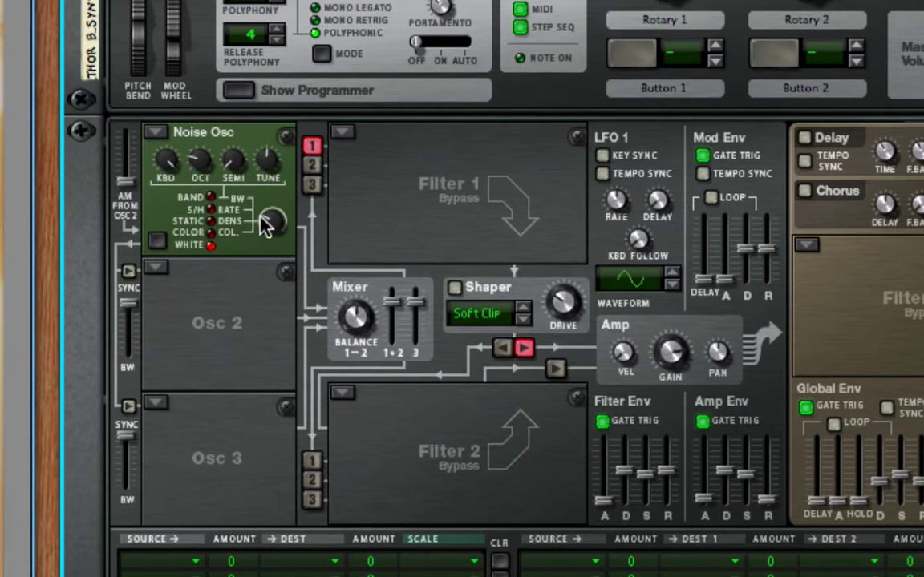
mouse_move(267, 235)
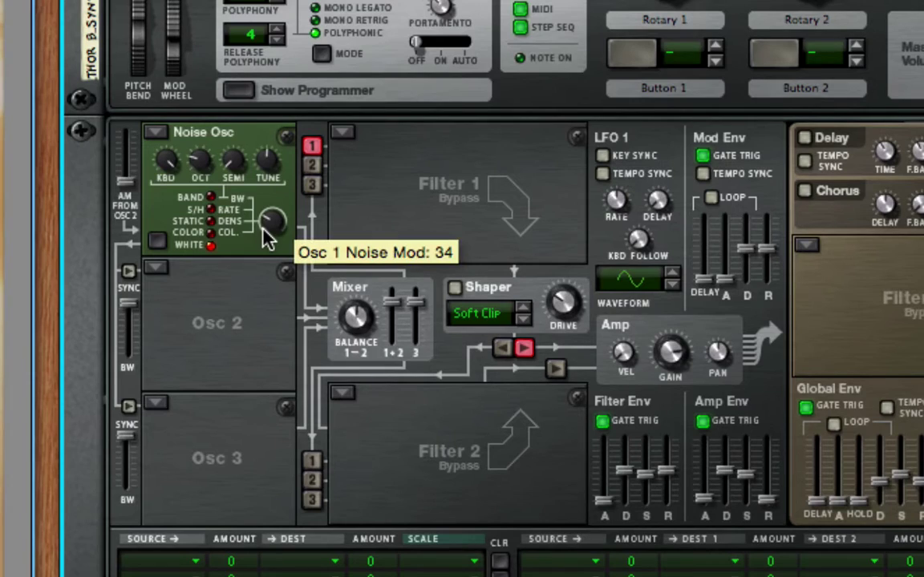
mouse_move(267, 234)
mouse_down()
mouse_move(258, 255)
mouse_move(258, 234)
mouse_up()
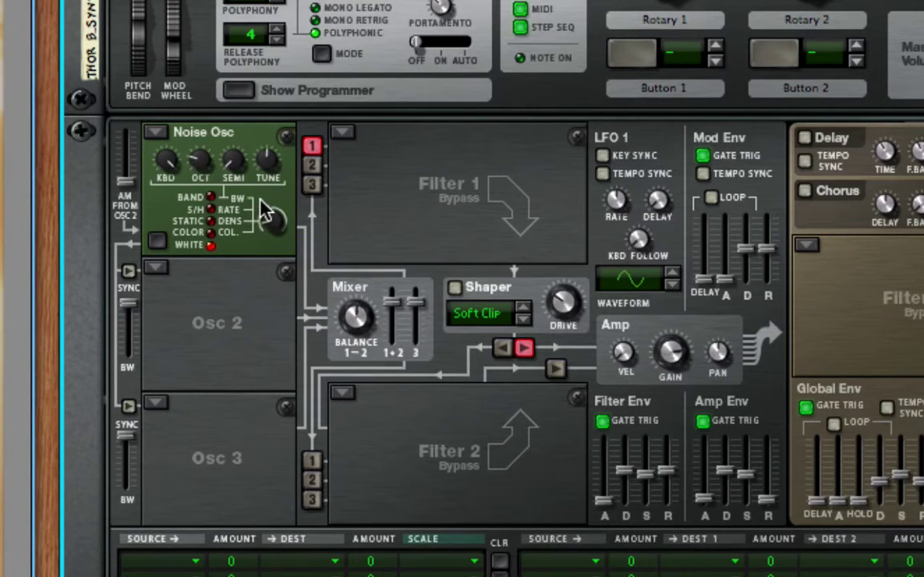
Cycle oscillator 1 through its noise types, settle on Color, and raise the octave setting.
click(159, 242)
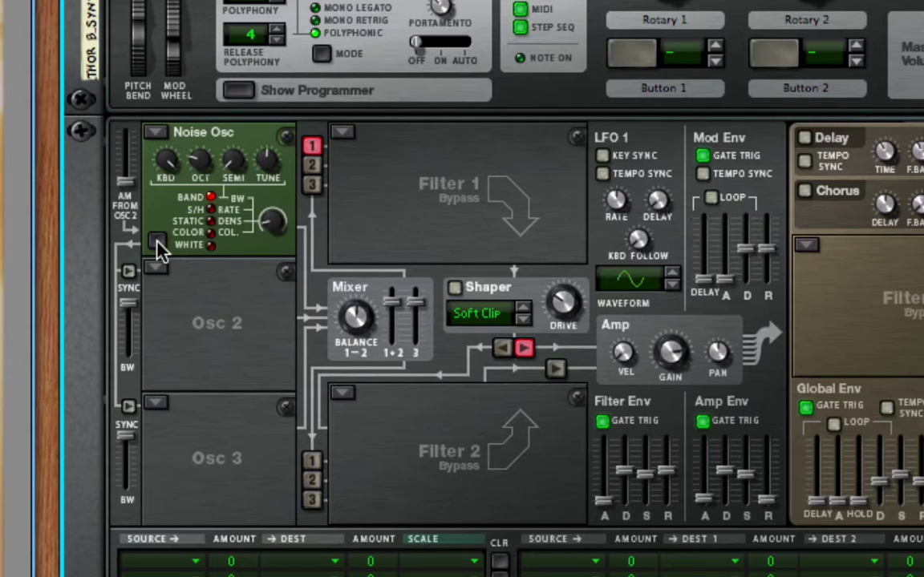
click(157, 244)
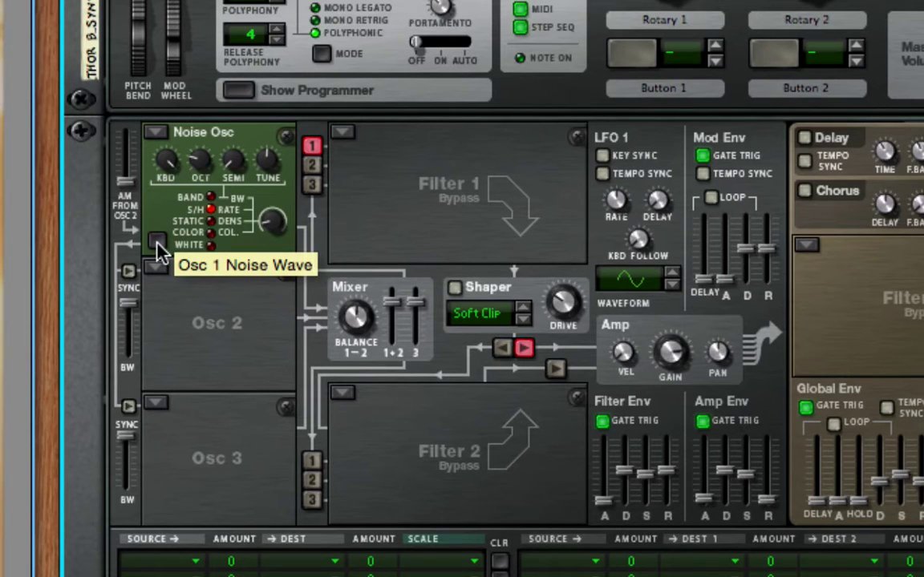
click(157, 243)
click(157, 244)
click(157, 244)
click(157, 244)
click(157, 243)
click(157, 243)
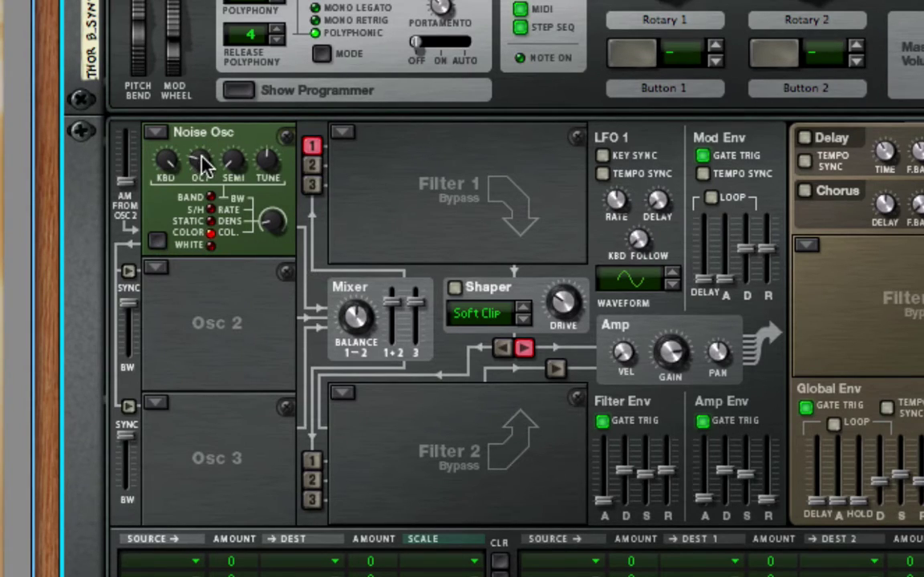
drag(190, 88, 192, 140)
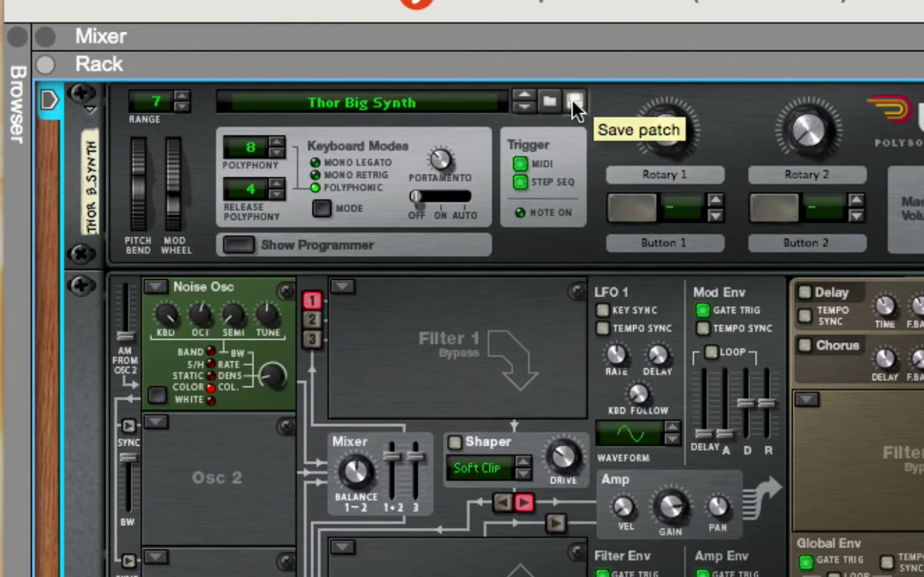
Reload the saved patch Thor Big Synth.thor from the patch browser and end patch browsing.
click(574, 103)
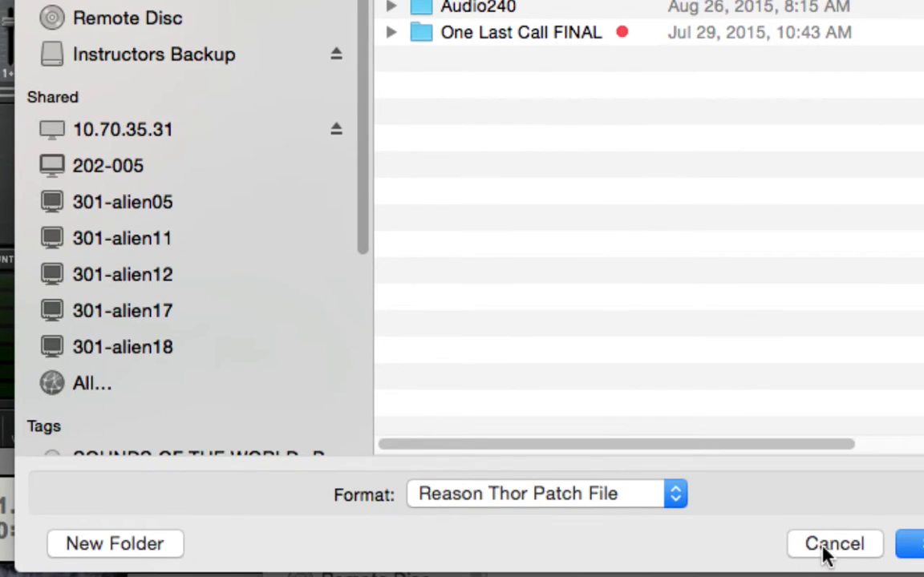
click(825, 545)
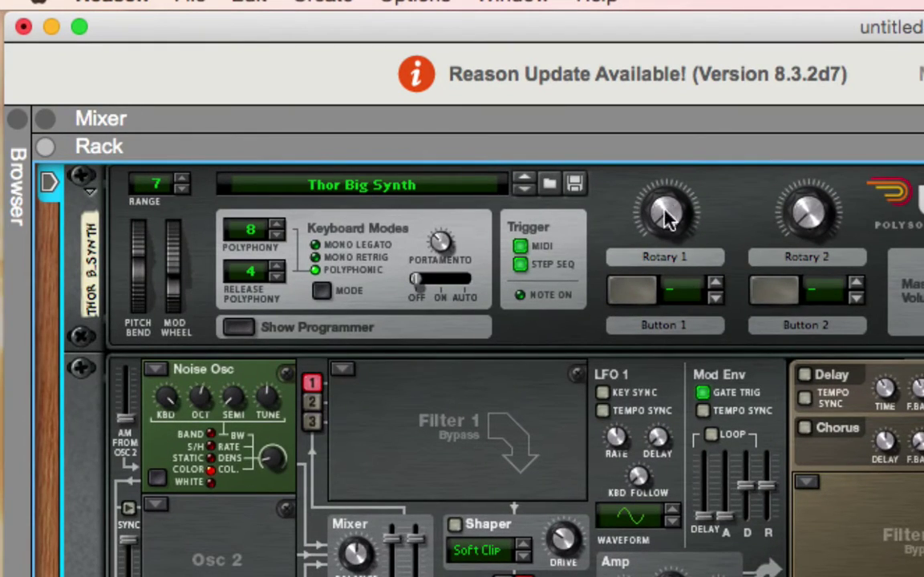
click(548, 186)
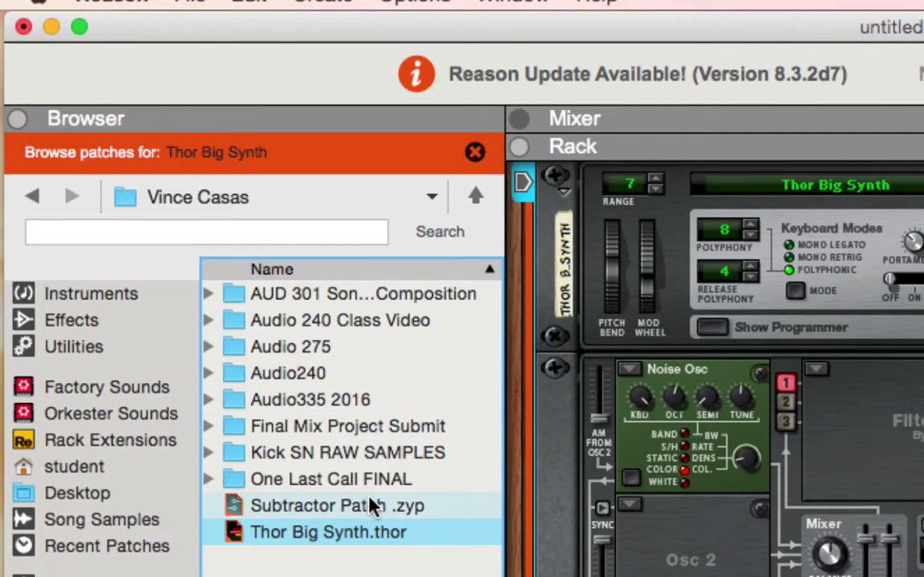
click(358, 537)
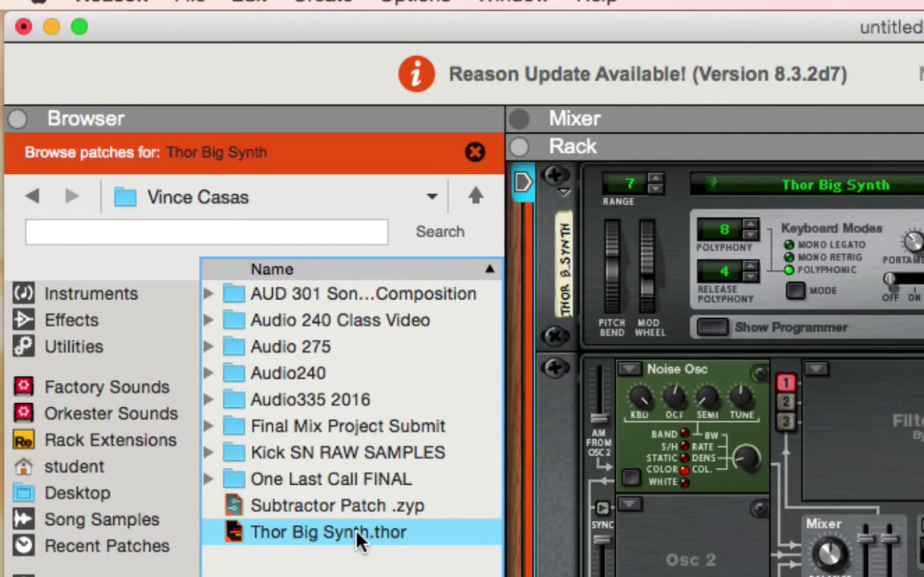
click(474, 153)
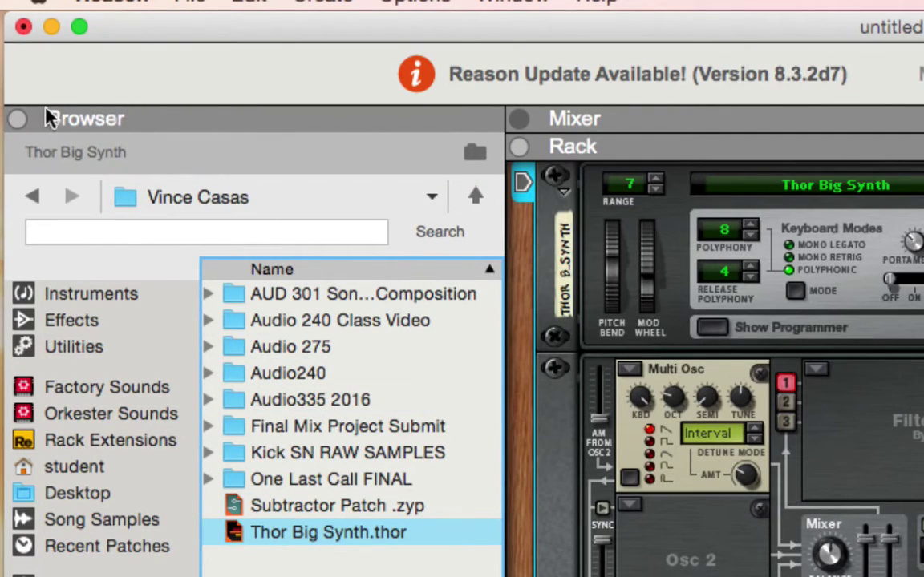
Close the browser, set oscillator 2 to Noise, feed it into Filter 1, and adjust the oscillator 1–2 balance.
click(17, 120)
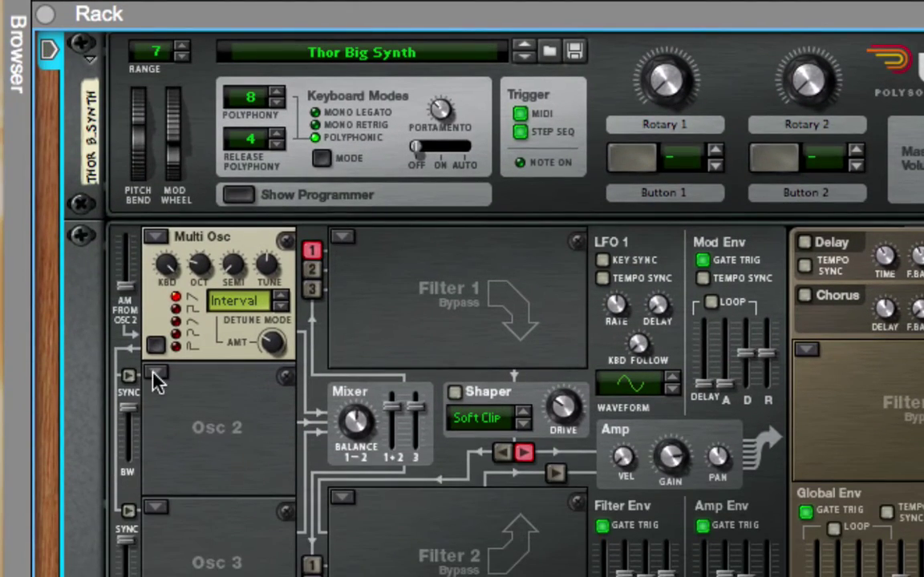
click(75, 503)
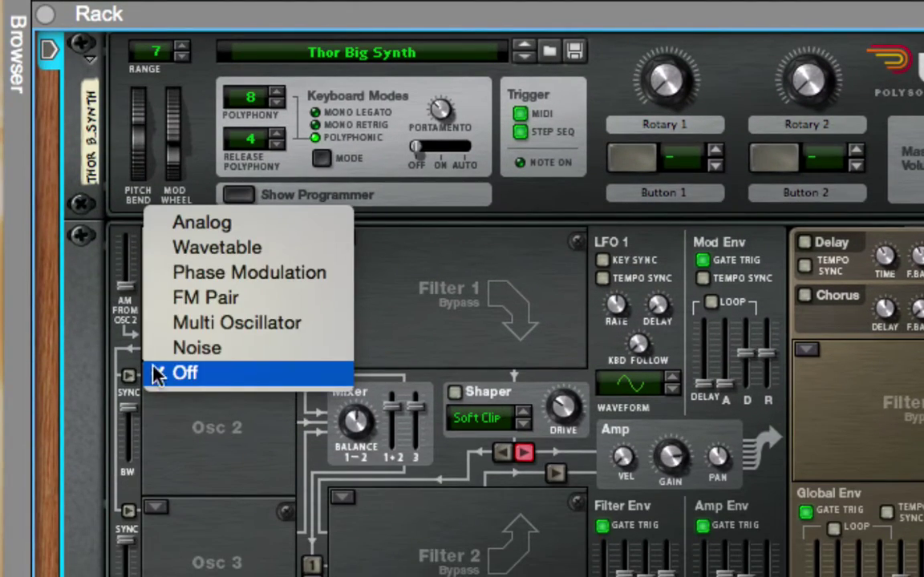
click(212, 352)
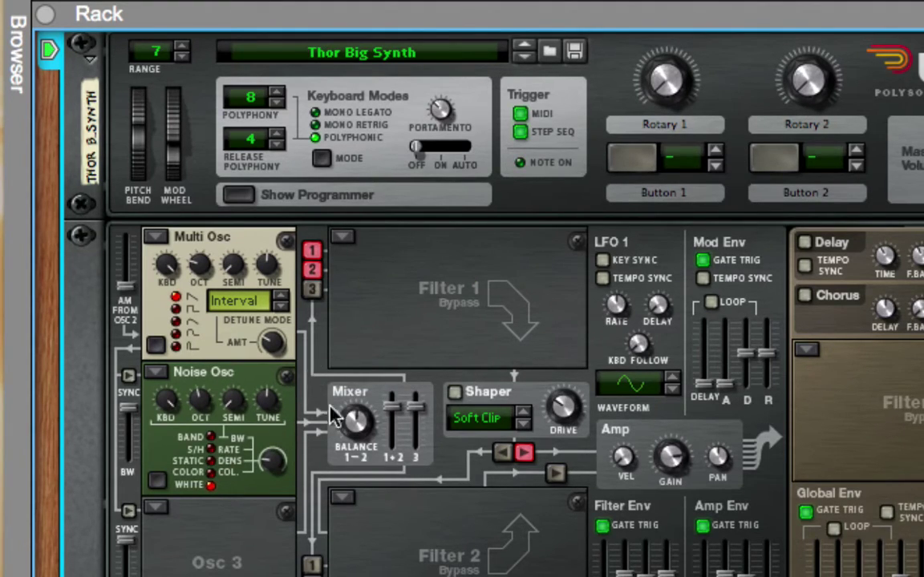
drag(359, 422, 365, 462)
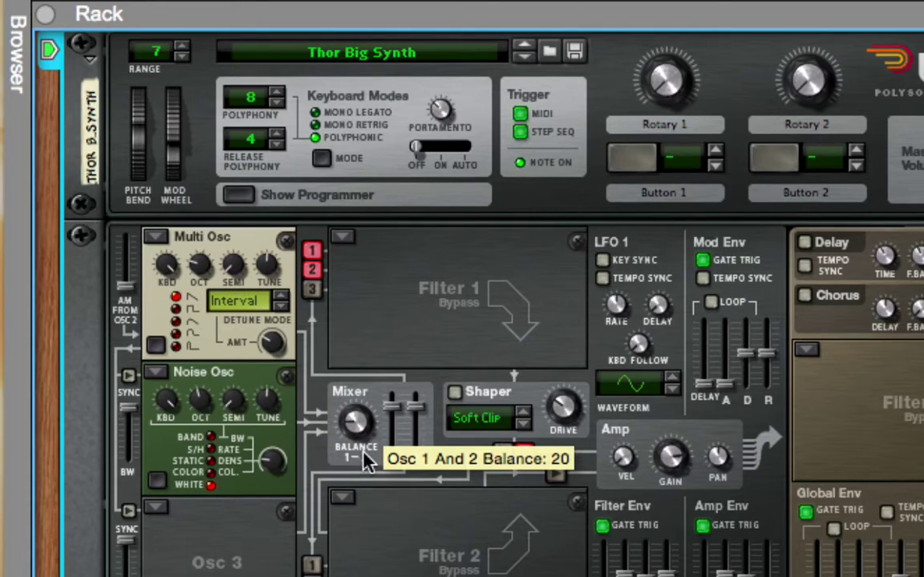
Switch oscillator 2's noise type to Color and fine-tune the mixer balance between oscillators 1 and 2.
click(152, 484)
click(157, 484)
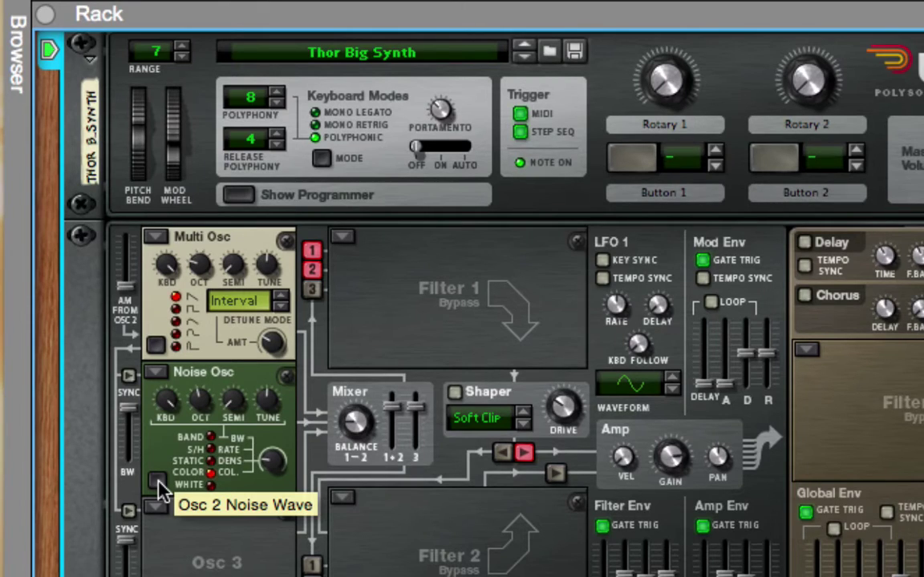
click(158, 484)
click(158, 483)
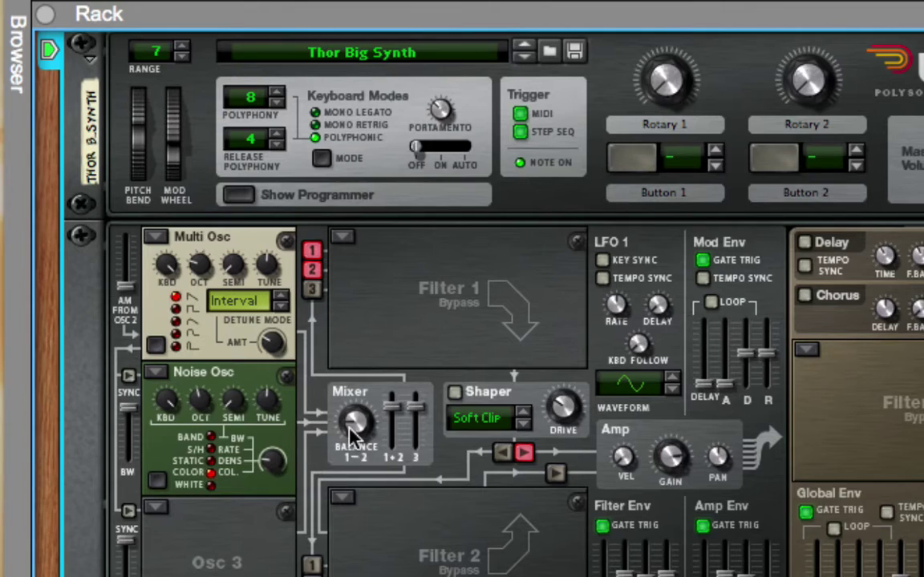
mouse_move(350, 434)
mouse_down()
mouse_move(357, 350)
mouse_move(350, 429)
mouse_up()
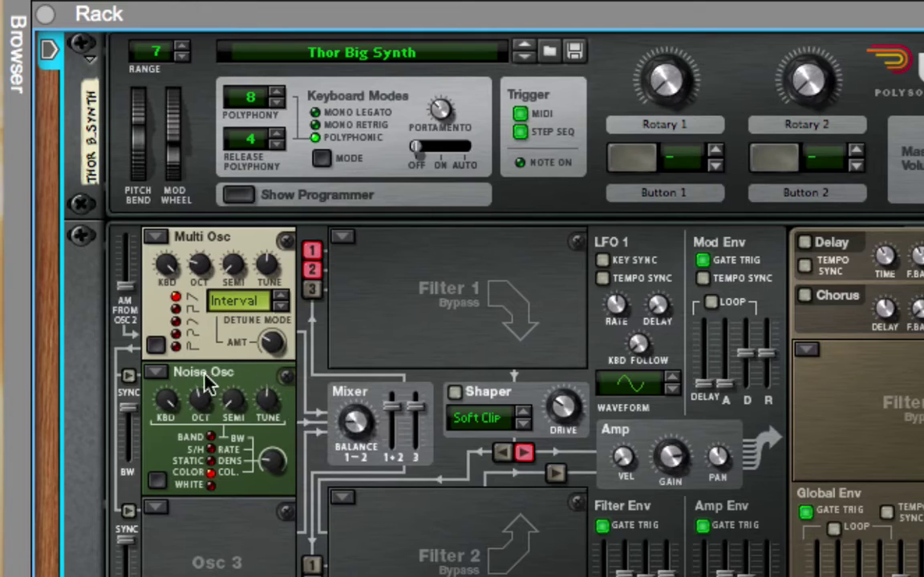
Change oscillator 2 to Phase Modulation and shift the mixer balance towards it.
click(157, 373)
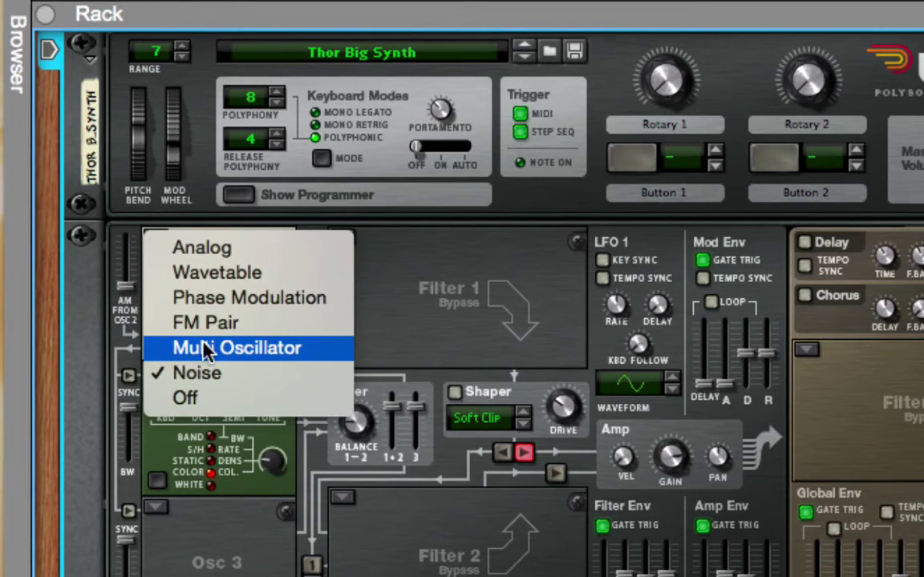
click(183, 349)
click(159, 375)
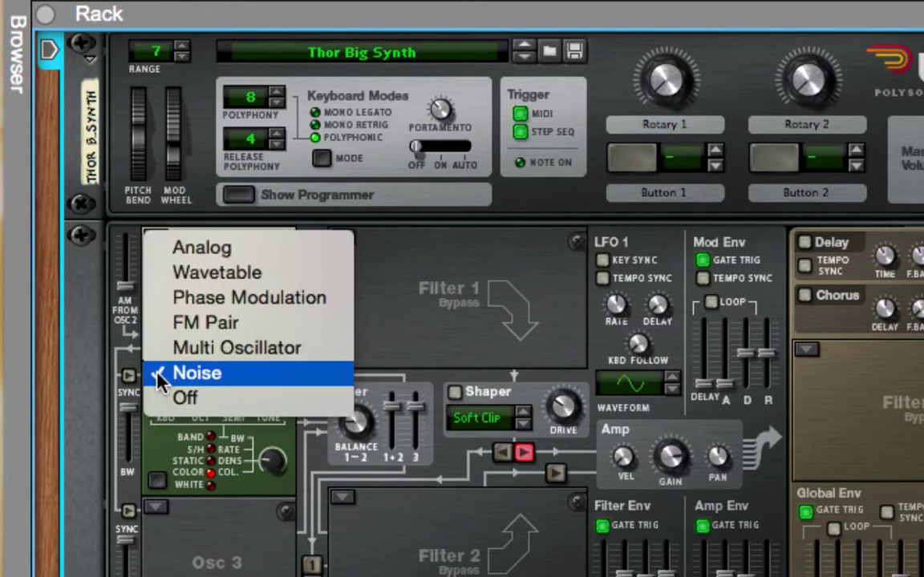
click(189, 299)
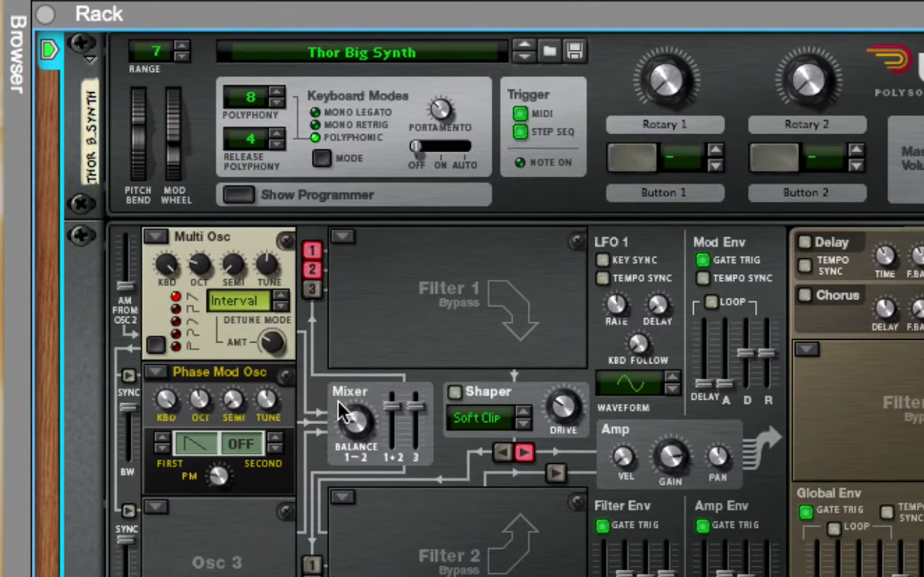
drag(340, 412, 312, 361)
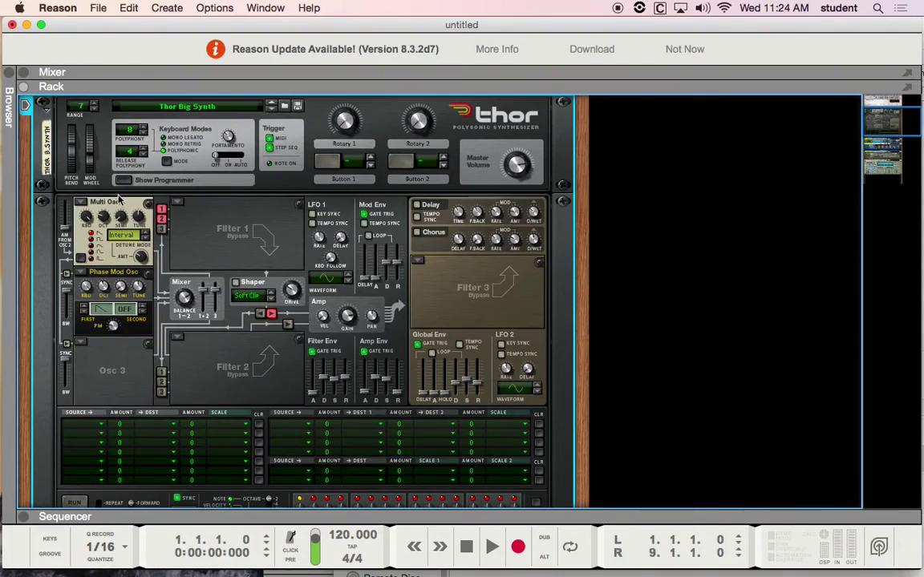
Save the song as "Day 2" in the Reason Class Sessions folder.
click(100, 8)
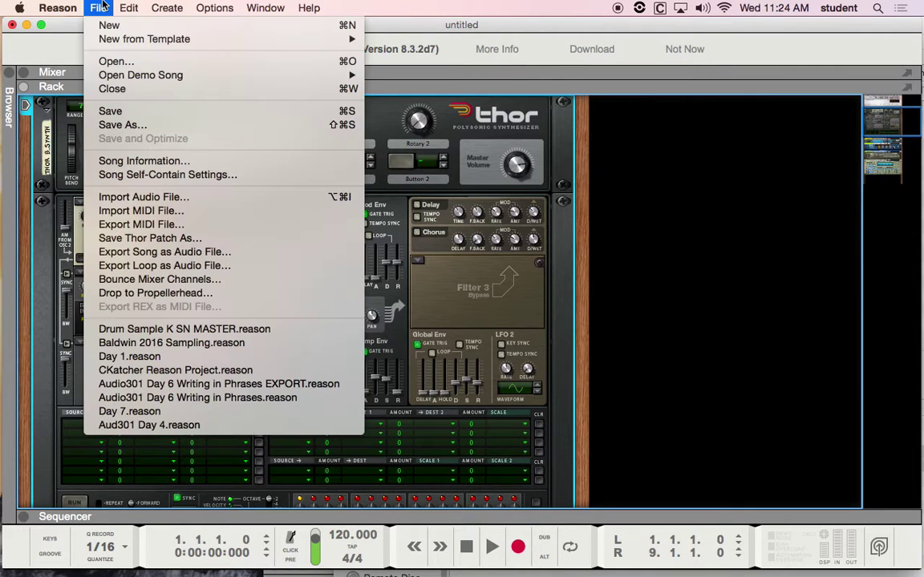
click(115, 127)
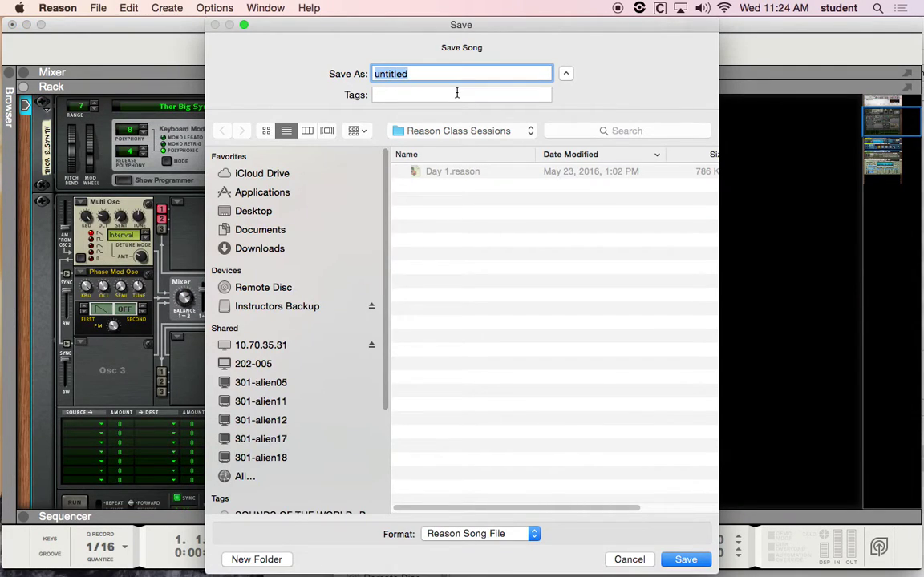
text(Day 2)
key(Return)
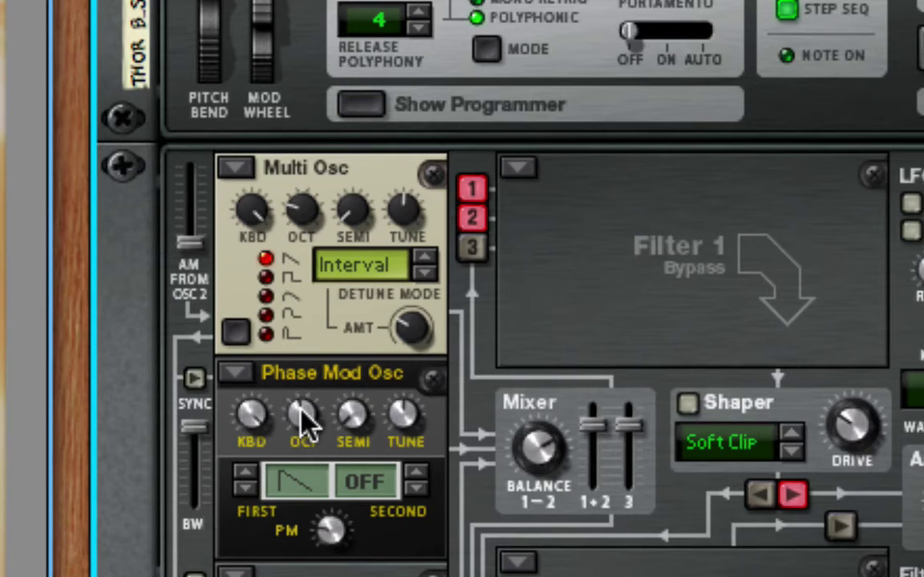
Lower oscillator 2's octave, raise its phase modulation amount, and move the mixer balance back towards oscillator 1.
mouse_move(305, 417)
mouse_move(300, 411)
mouse_down()
mouse_move(295, 444)
mouse_move(310, 408)
mouse_move(303, 423)
mouse_up()
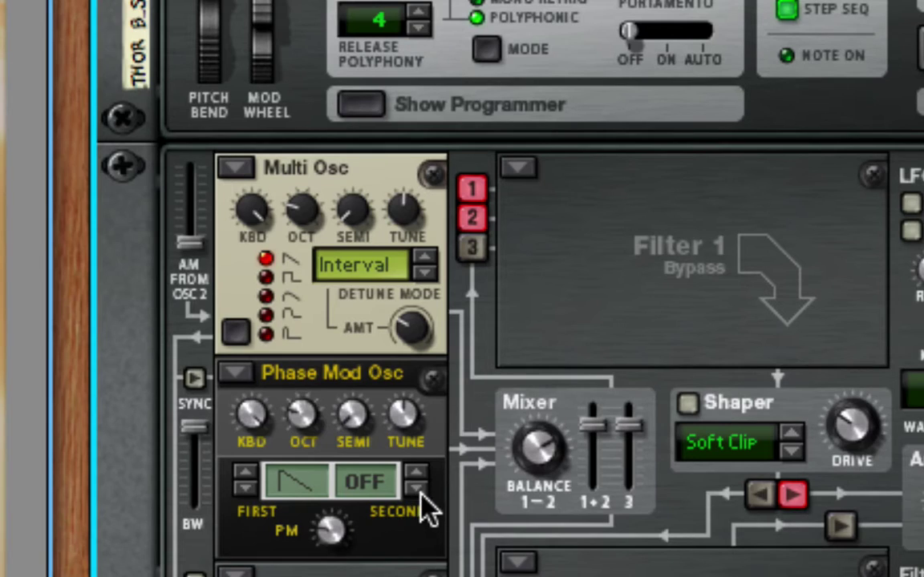
drag(329, 530, 340, 466)
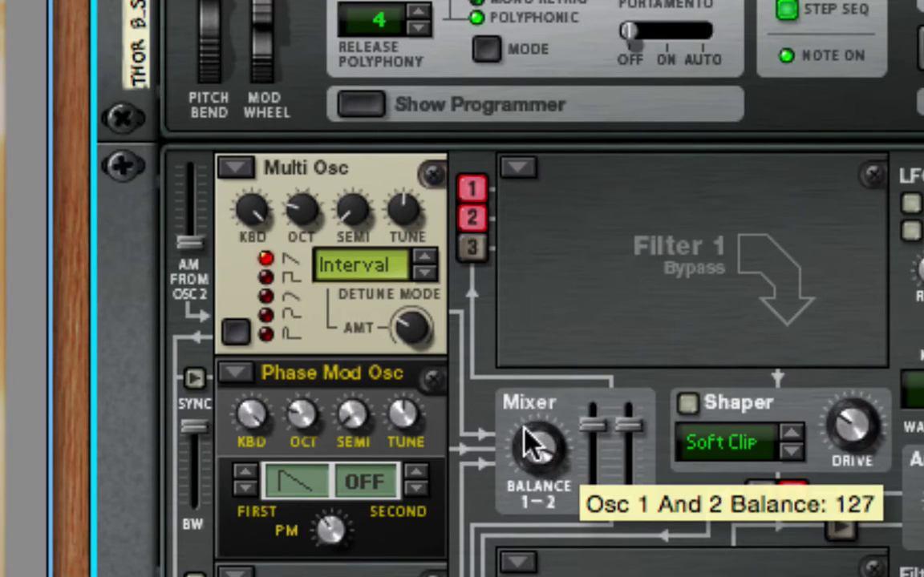
drag(532, 439, 497, 501)
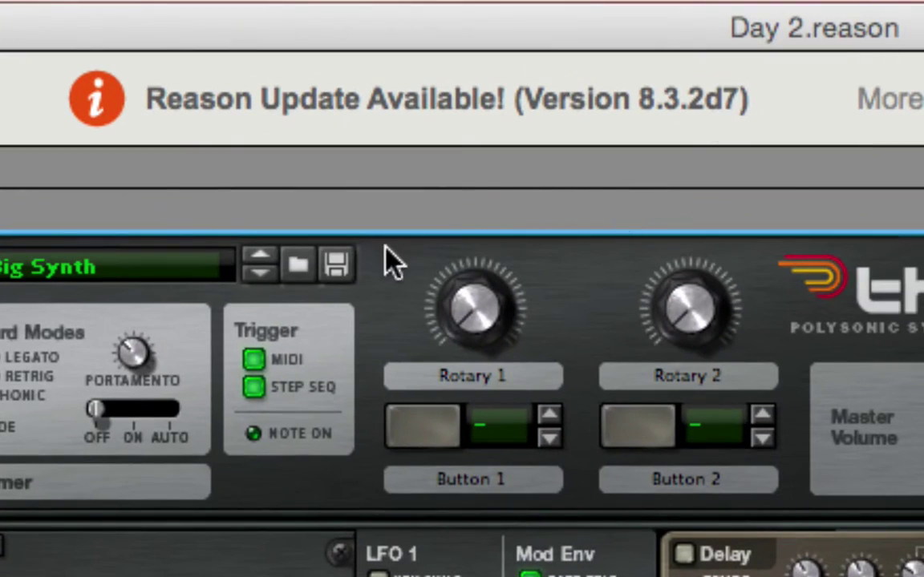
Save the modified sound as a new Thor patch named "Thor Big Synth 2".
click(339, 263)
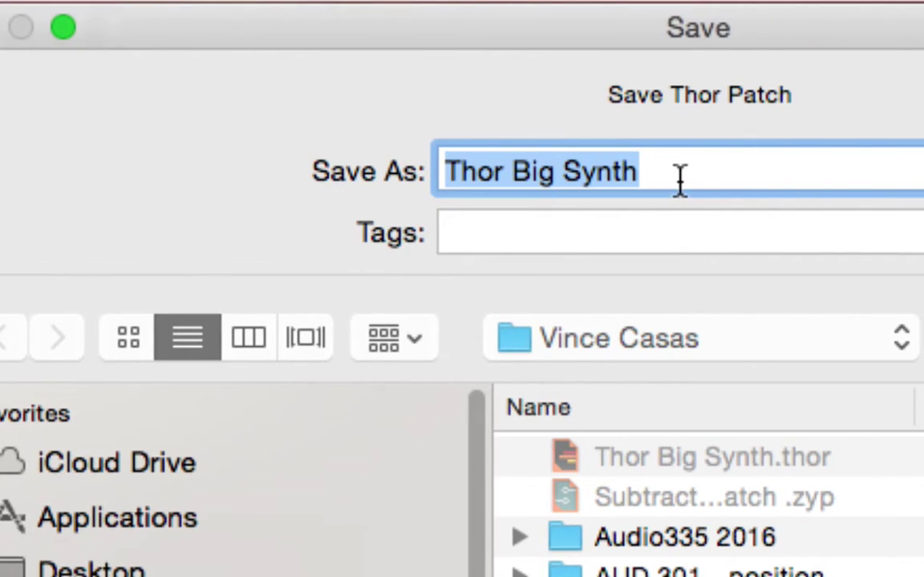
click(796, 178)
text(2)
key(Return)
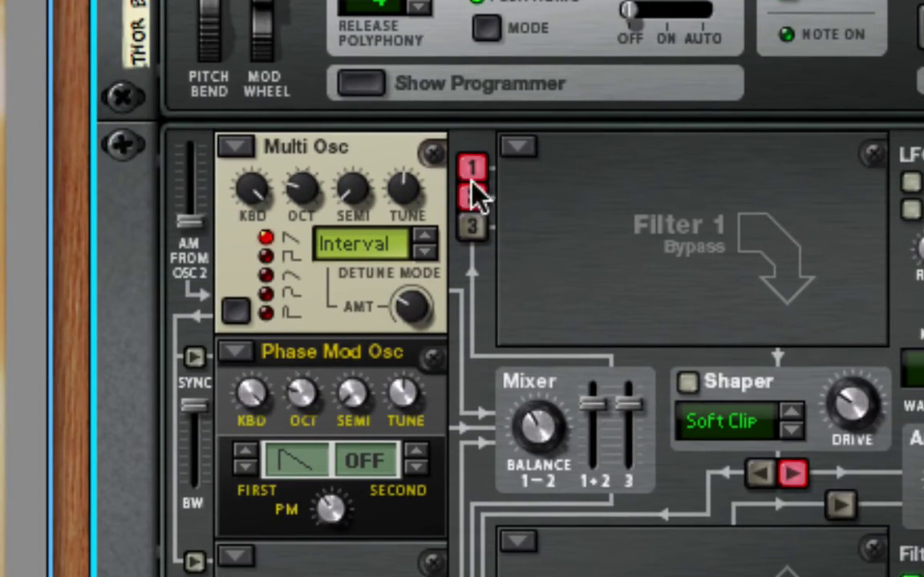
Mute oscillator 1 into Filter 1, bring the oscillator 1–2 balance near centre, and re-enable oscillator 1.
click(471, 241)
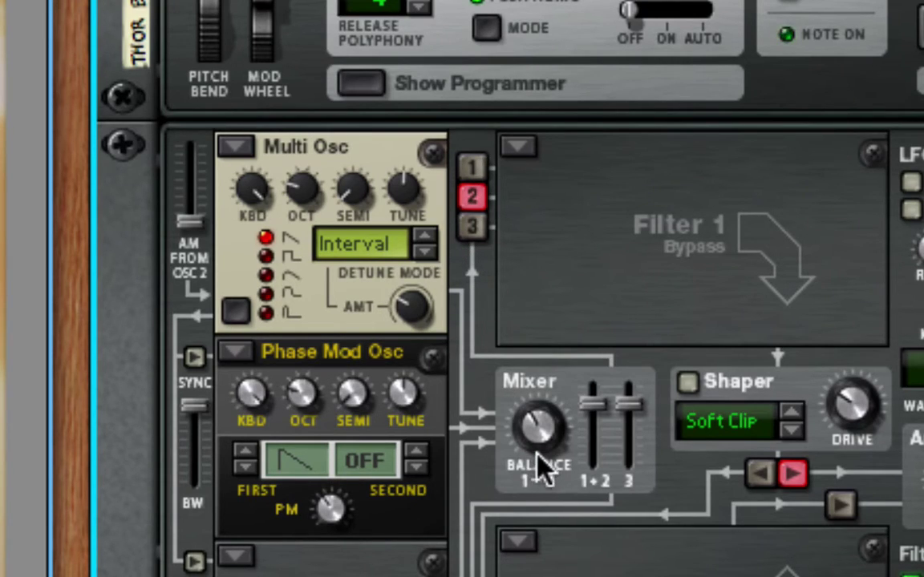
drag(534, 439, 535, 422)
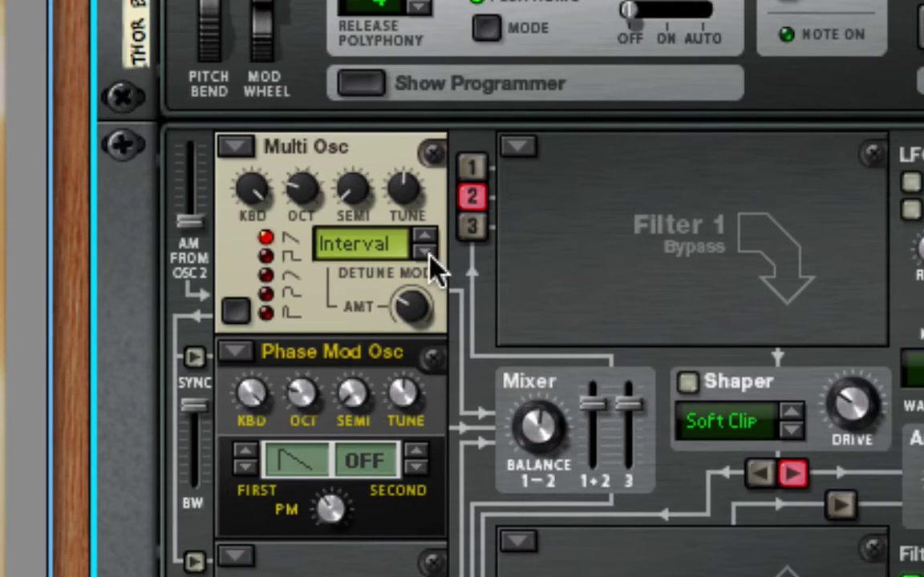
click(466, 175)
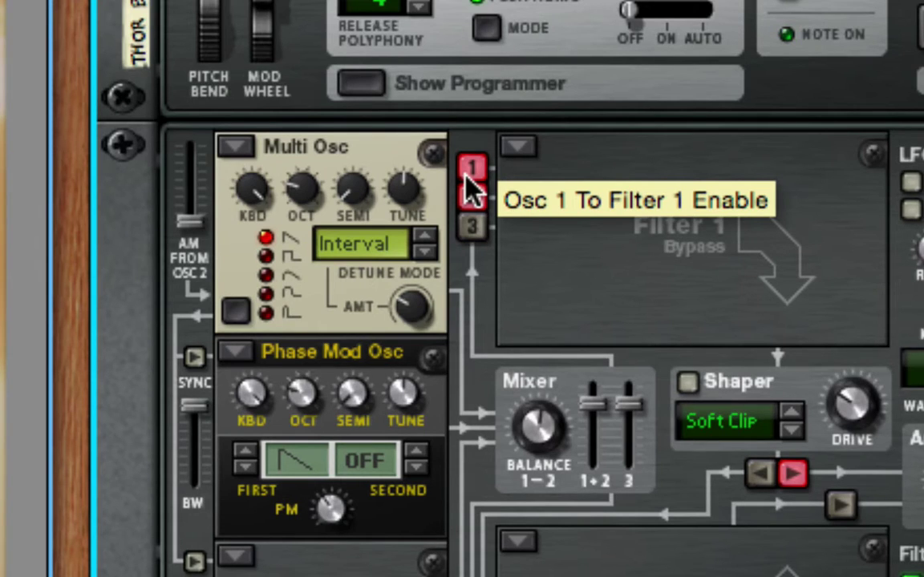
Save the patch again under the name "Thor Big Synth 2", replacing the existing file.
scroll(297, 521, down, 3)
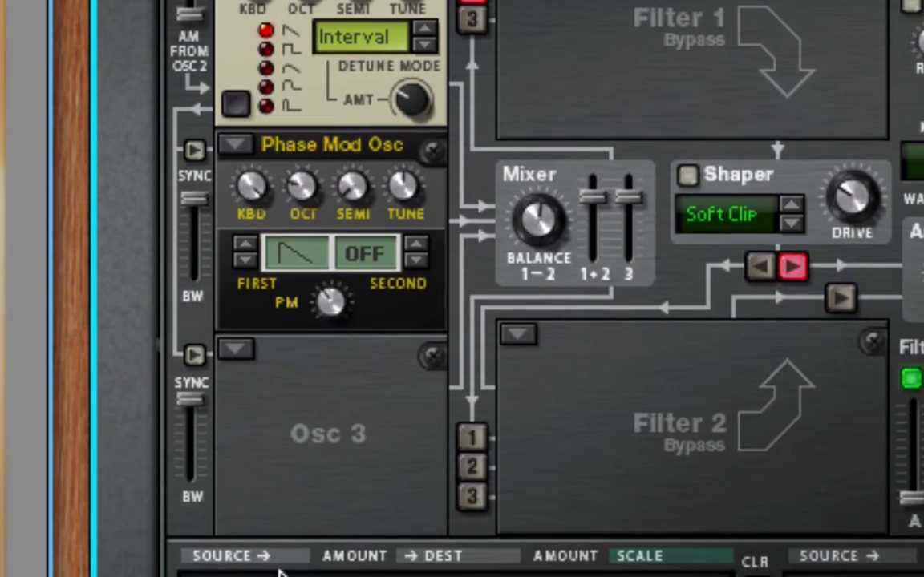
scroll(321, 7, up, 6)
scroll(337, 561, down, 3)
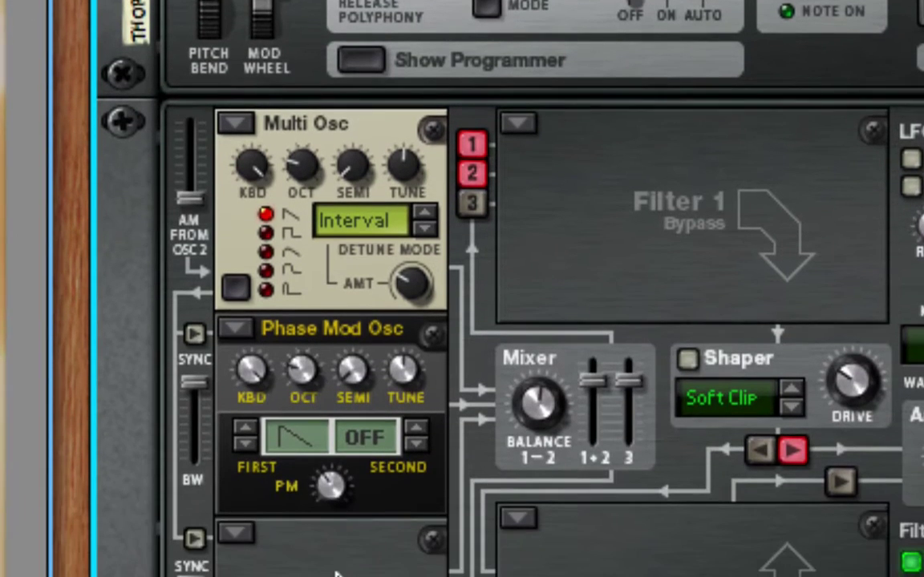
scroll(337, 561, down, 1)
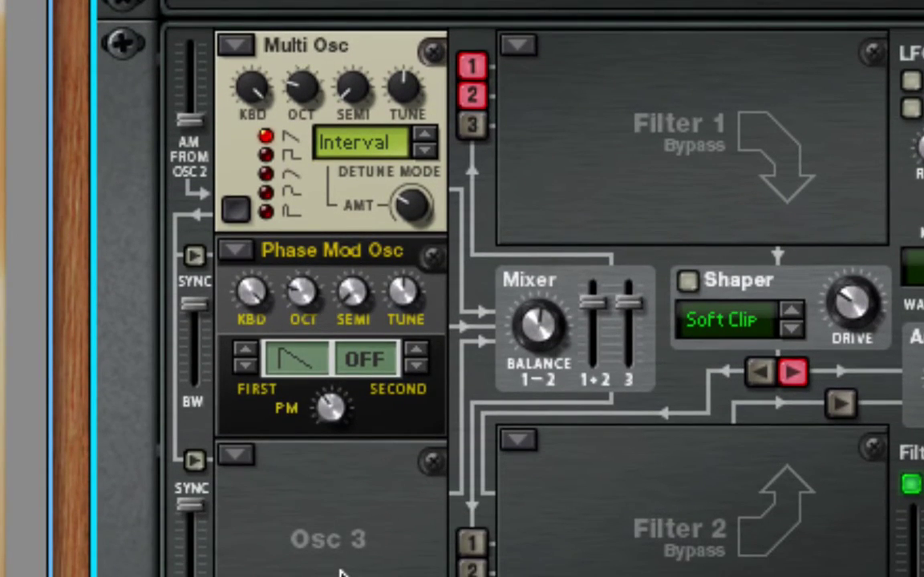
scroll(800, 10, up, 5)
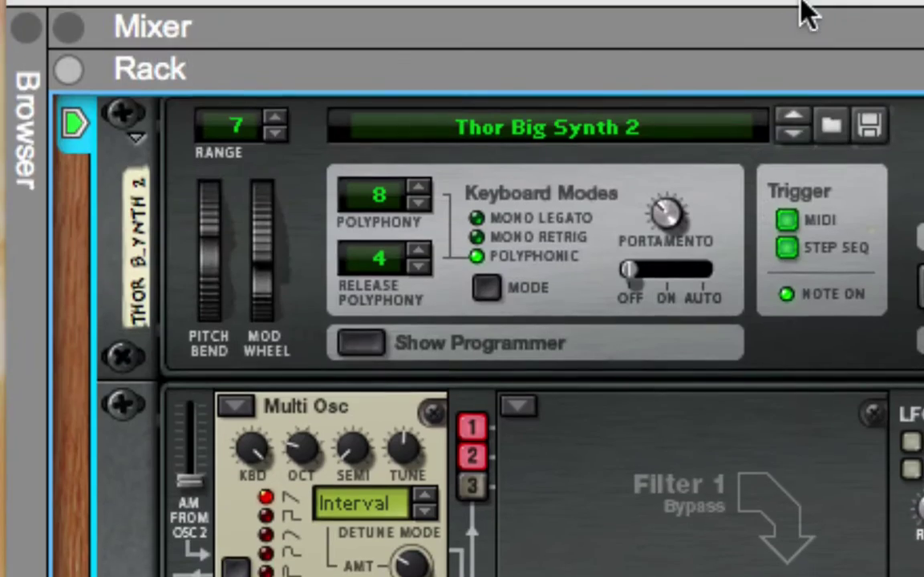
click(869, 128)
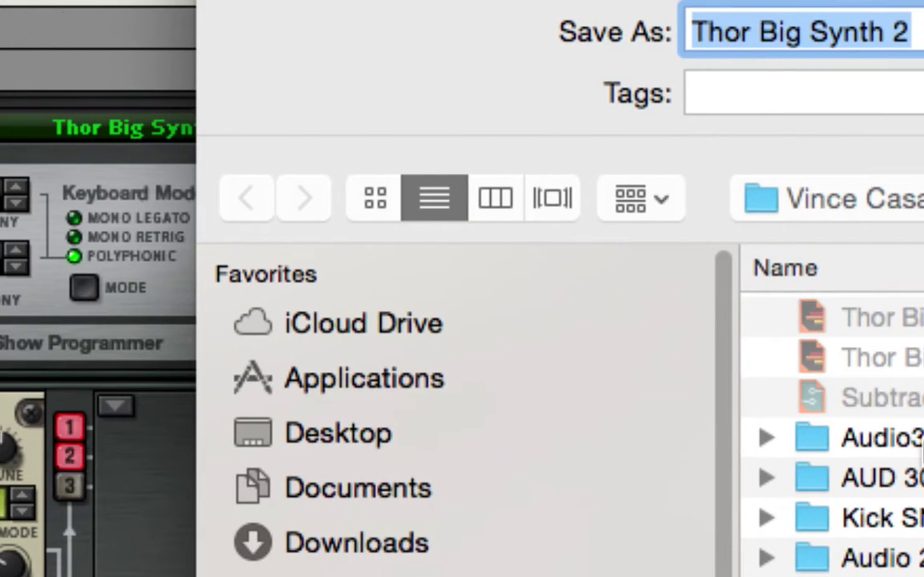
key(Return)
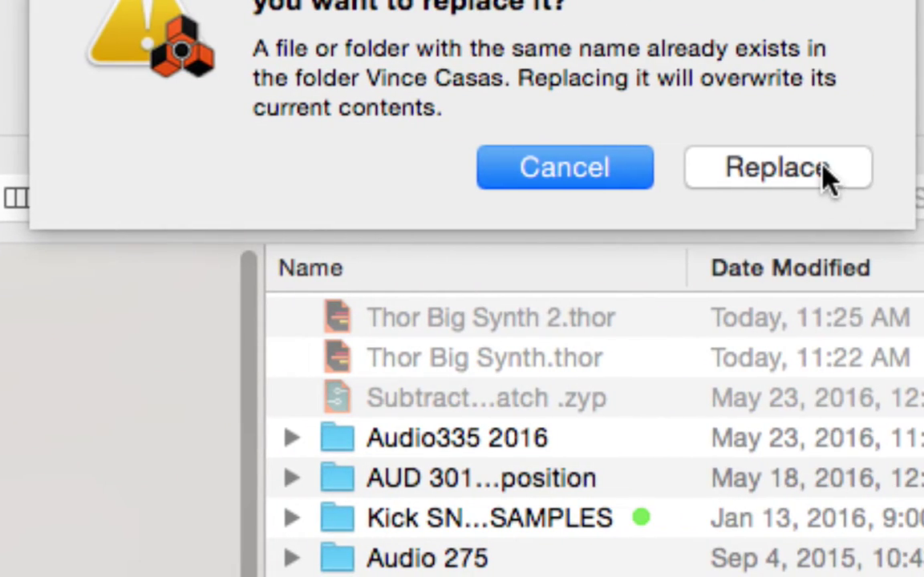
click(826, 170)
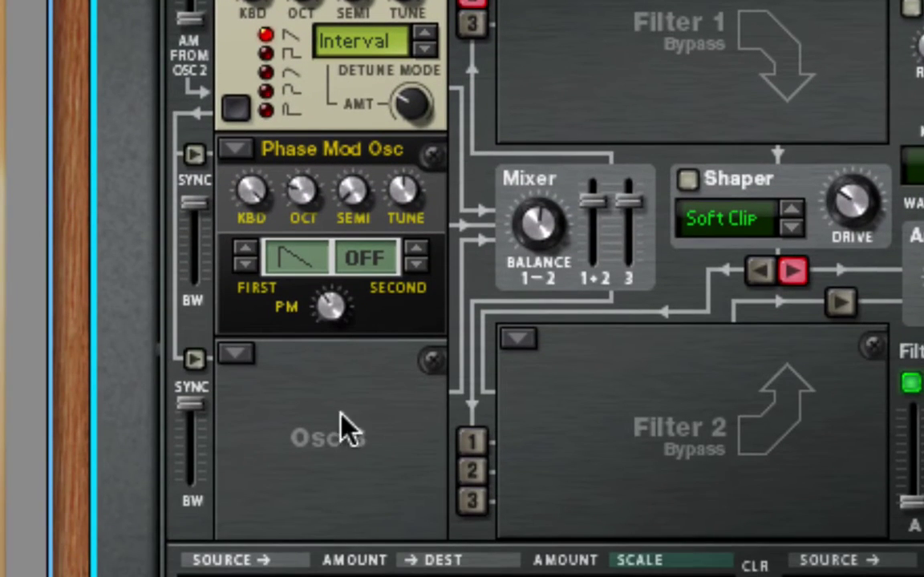
Try Wavetable as oscillator 3, then settle on the Analog oscillator type.
click(245, 354)
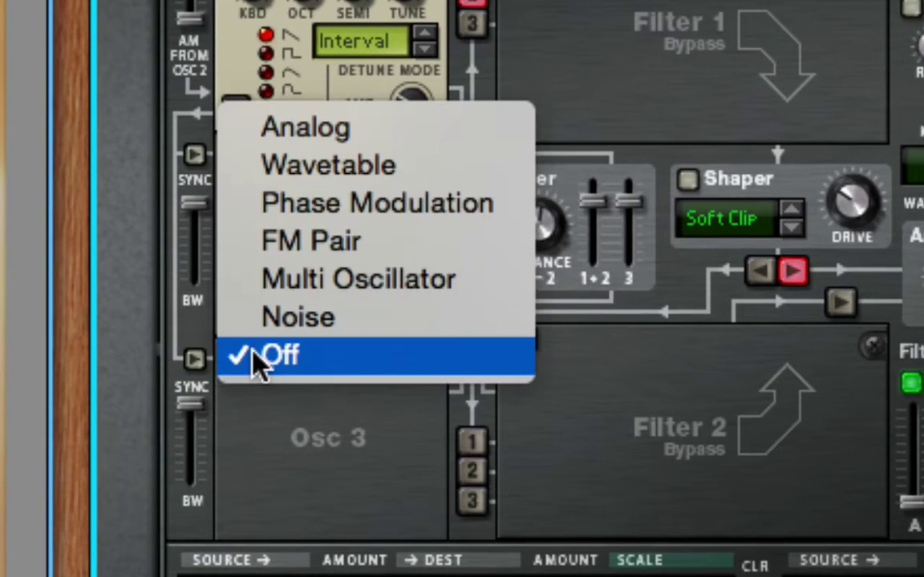
click(361, 170)
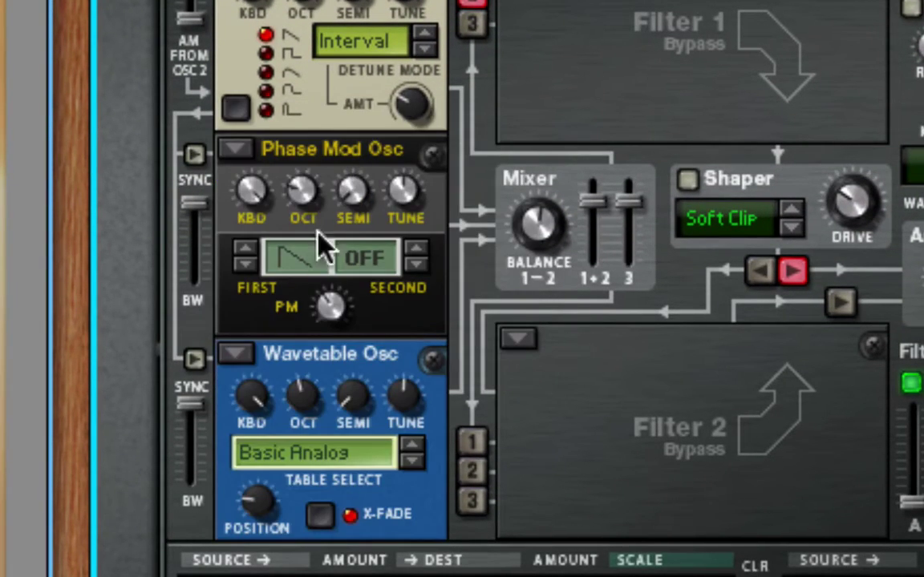
click(242, 359)
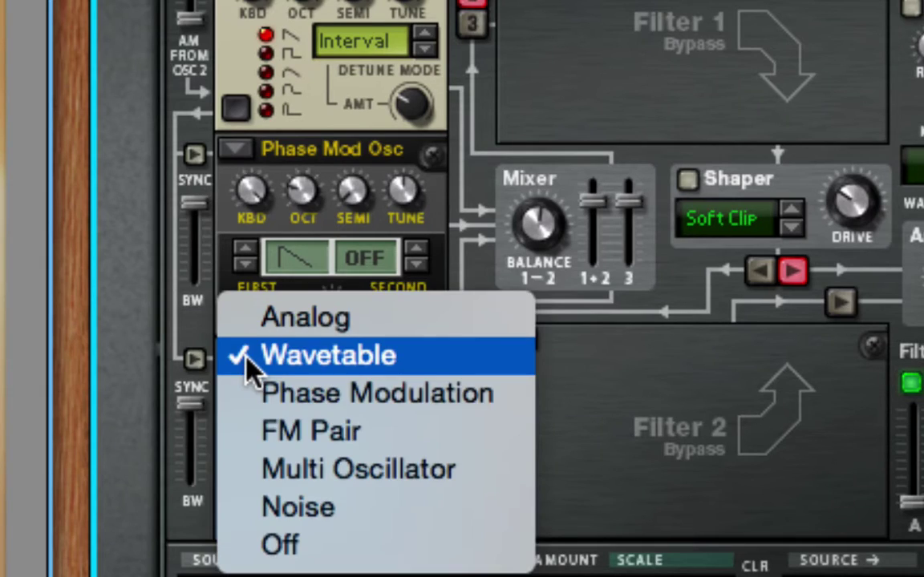
click(336, 330)
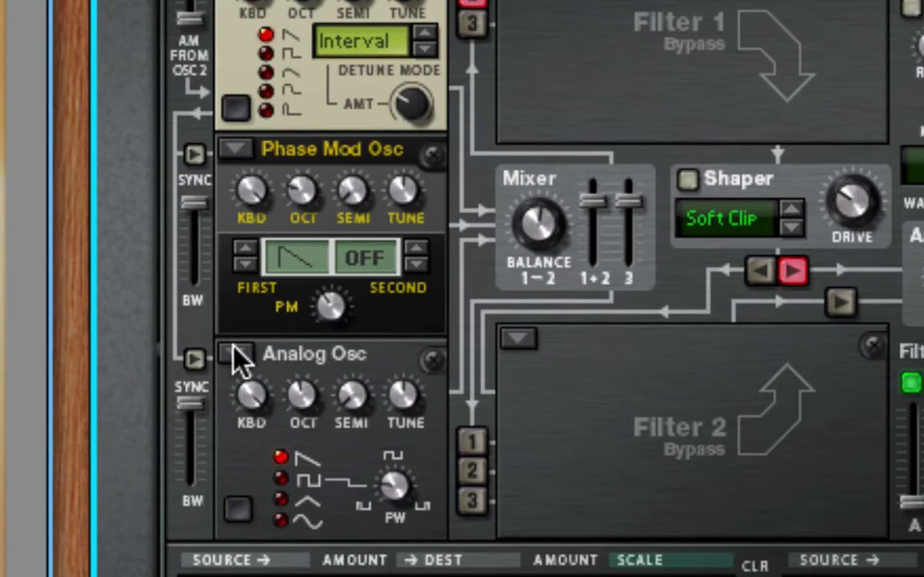
Change which oscillators feed Filter 1 and set oscillator 3's pulse width to 74.
scroll(371, 215, up, 2)
click(472, 78)
click(472, 108)
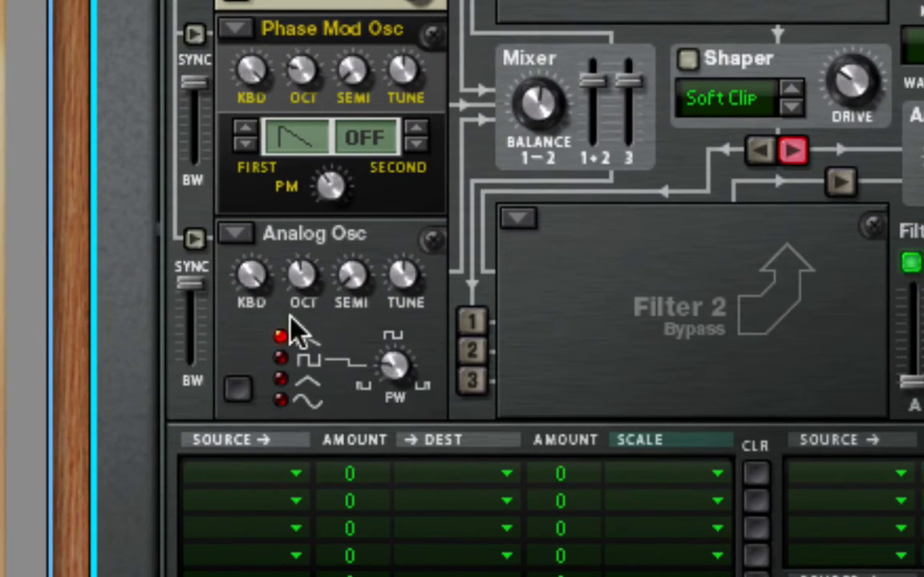
drag(387, 375, 397, 326)
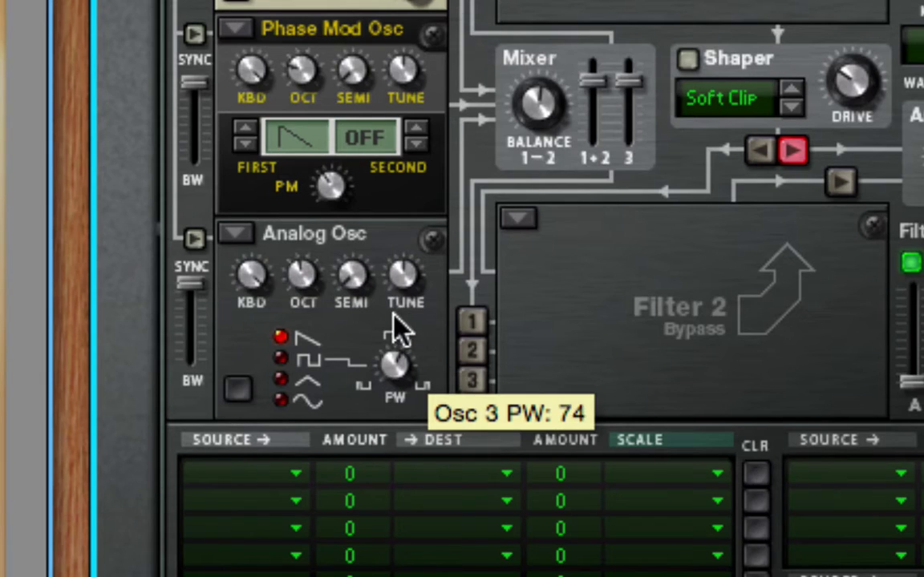
Cycle oscillator 3 through its waveforms, stopping on the square wave, and lower its octave from 4.
click(249, 386)
click(248, 384)
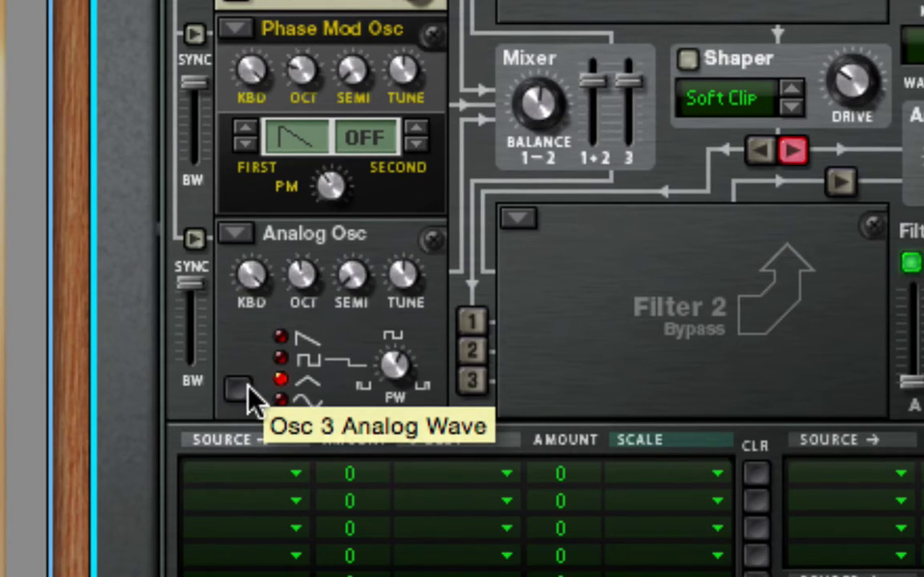
click(247, 387)
click(248, 386)
click(248, 387)
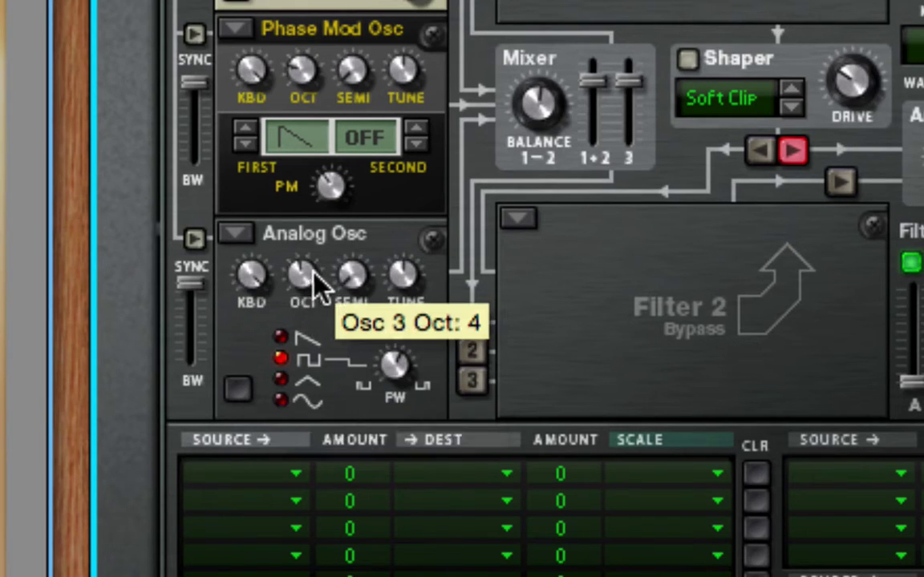
mouse_move(311, 289)
mouse_down()
mouse_move(311, 315)
mouse_move(313, 268)
mouse_move(299, 304)
mouse_move(311, 287)
mouse_up()
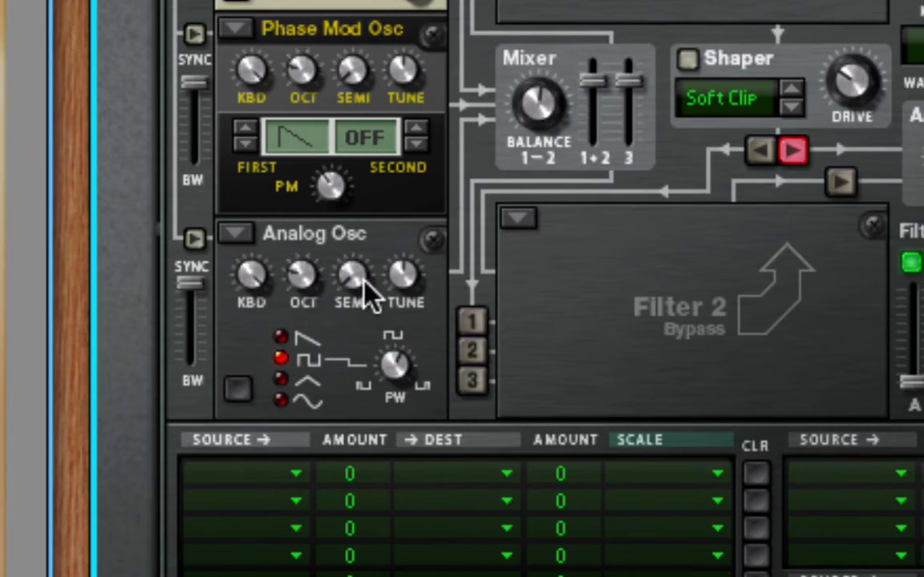
Switch oscillator 3 back to the sawtooth waveform and readjust its octave.
click(238, 389)
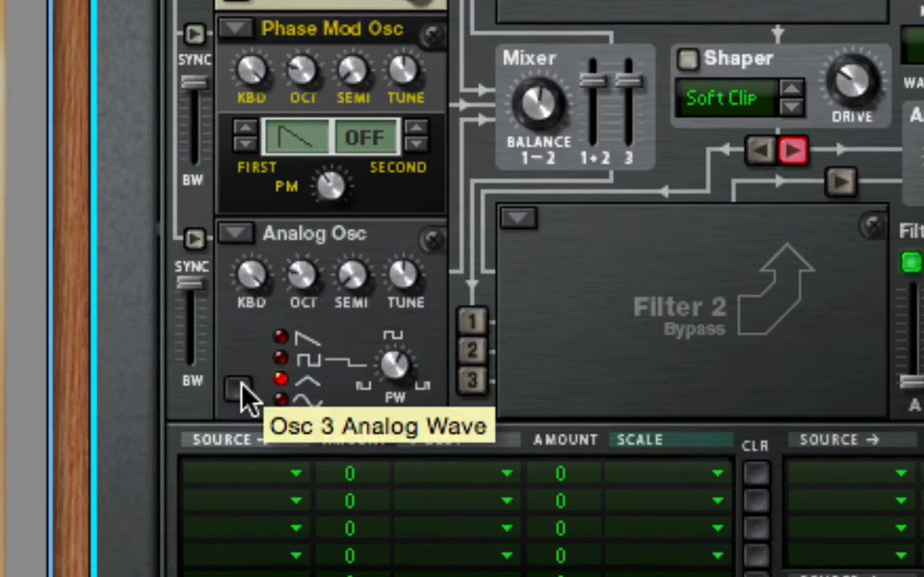
click(239, 390)
click(239, 390)
mouse_move(309, 278)
mouse_down()
mouse_move(310, 305)
mouse_move(304, 280)
mouse_up()
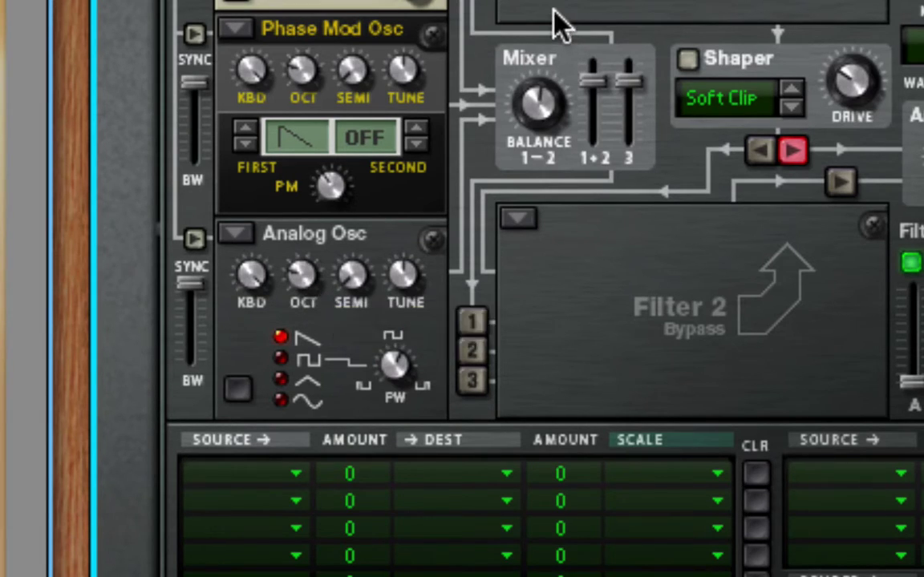
Route all three oscillators into Filter 1 and lower oscillator 3's level in the mixer.
scroll(553, 25, up, 5)
click(473, 291)
click(473, 319)
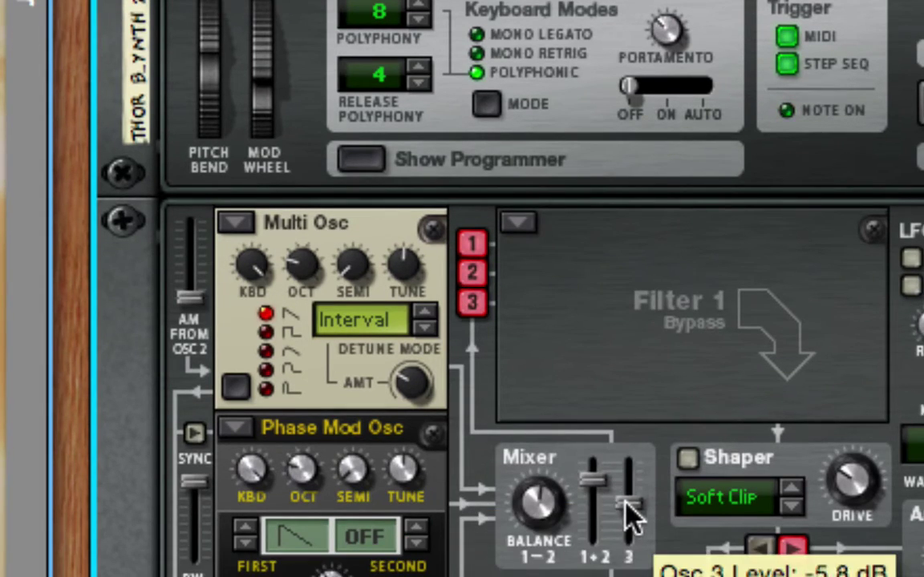
drag(631, 517, 629, 525)
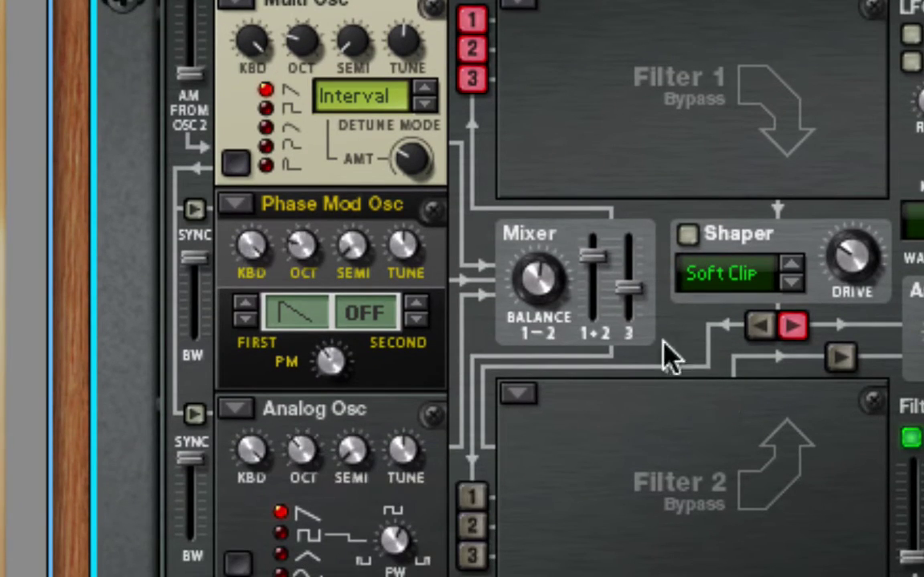
drag(643, 288, 645, 284)
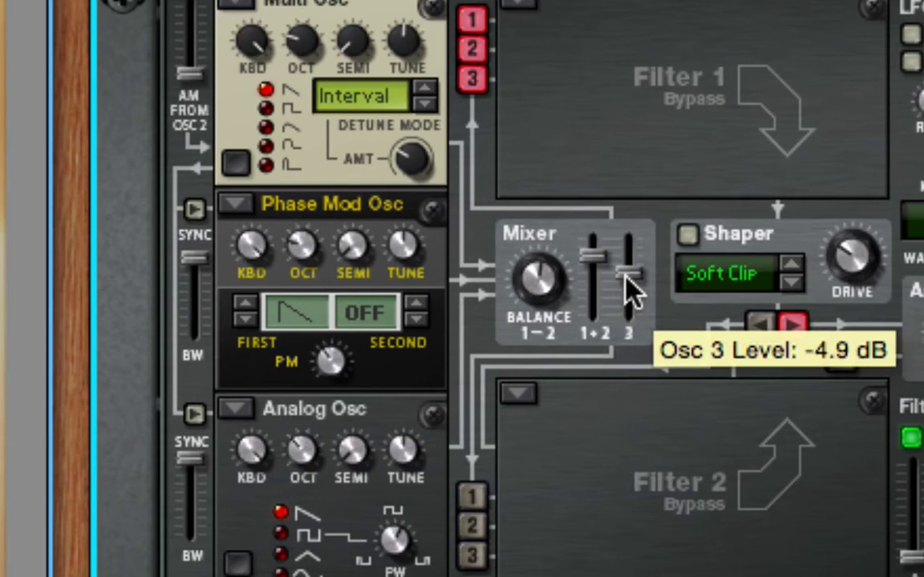
drag(625, 276, 613, 298)
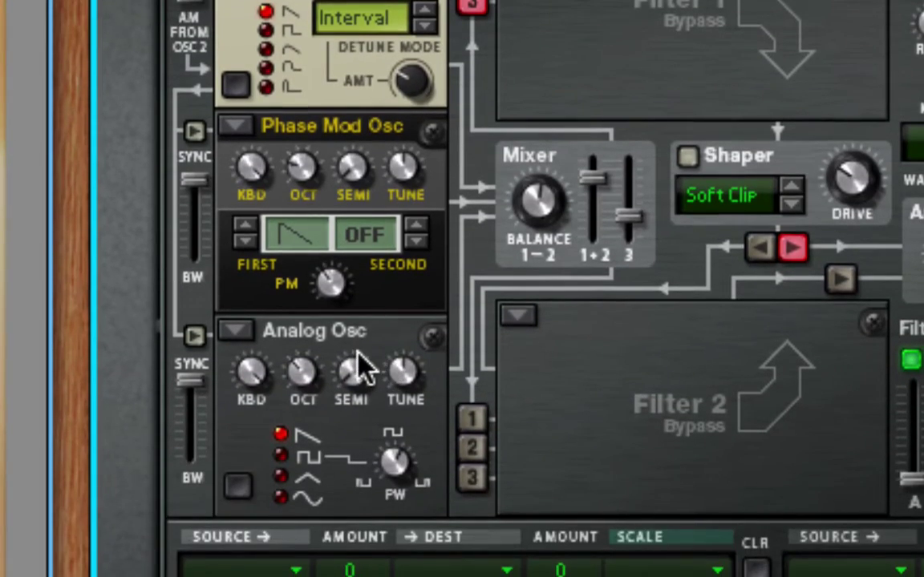
Raise oscillator 3's semitone tuning to 4, then readjust it by ear.
mouse_move(356, 378)
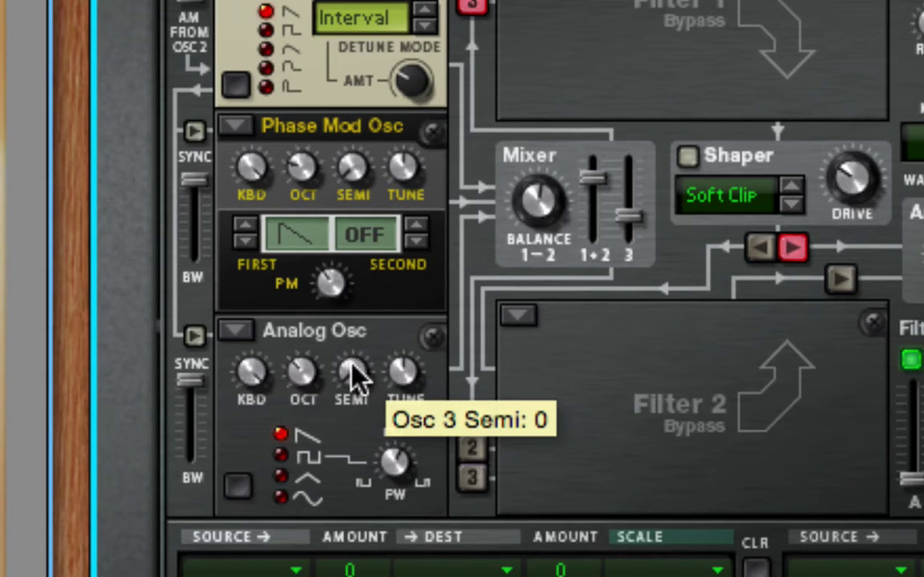
drag(351, 362, 353, 340)
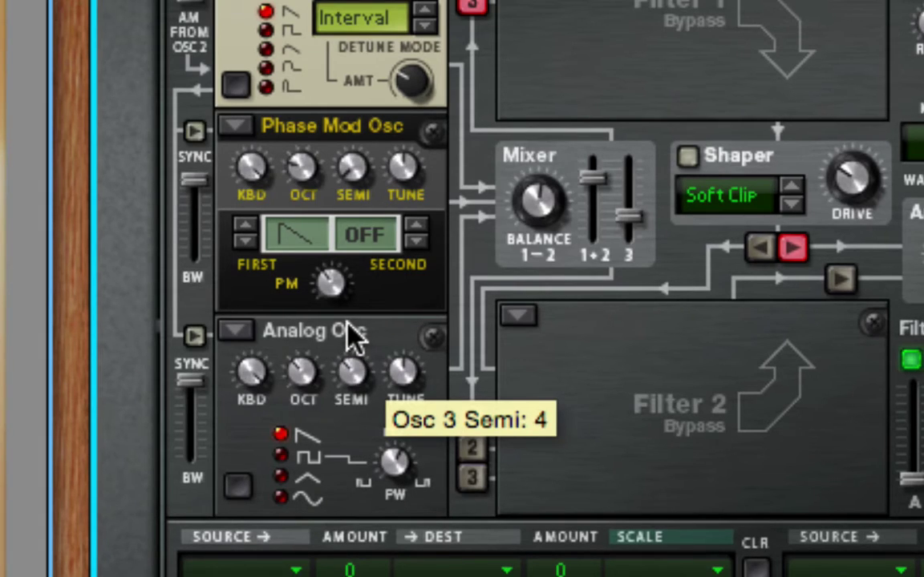
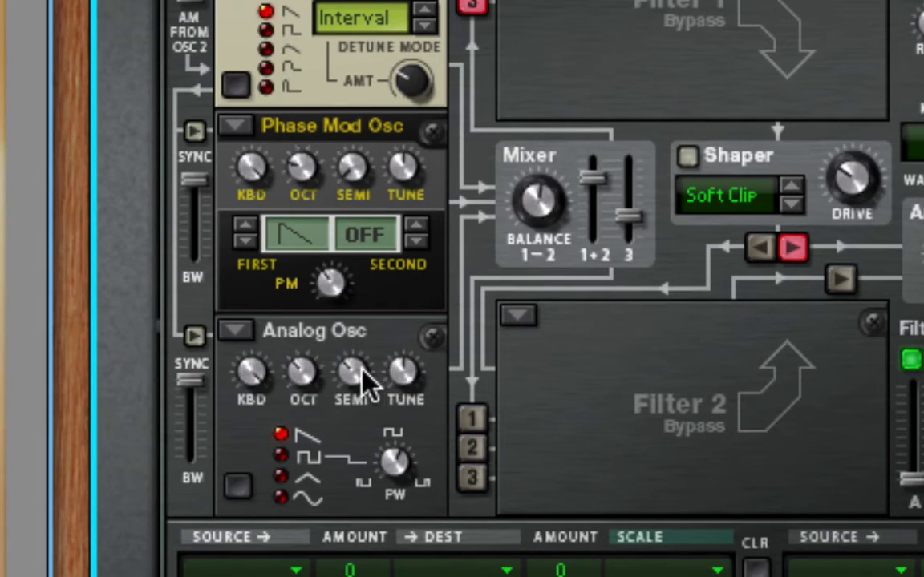
mouse_move(359, 359)
mouse_move(359, 357)
mouse_down()
mouse_move(359, 337)
mouse_move(355, 363)
mouse_up()
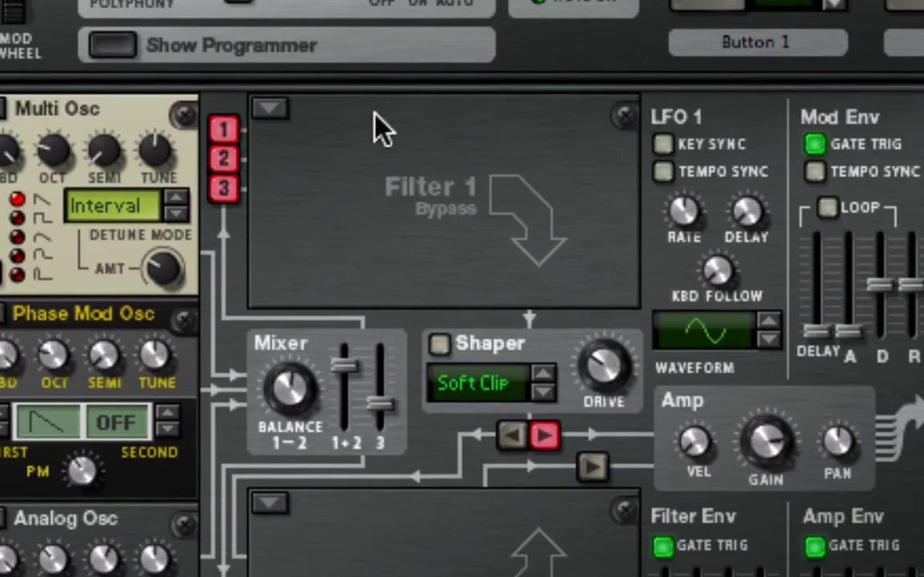
Load the Low Pass Ladder filter in Filter 1 and lower its cutoff frequency.
click(285, 106)
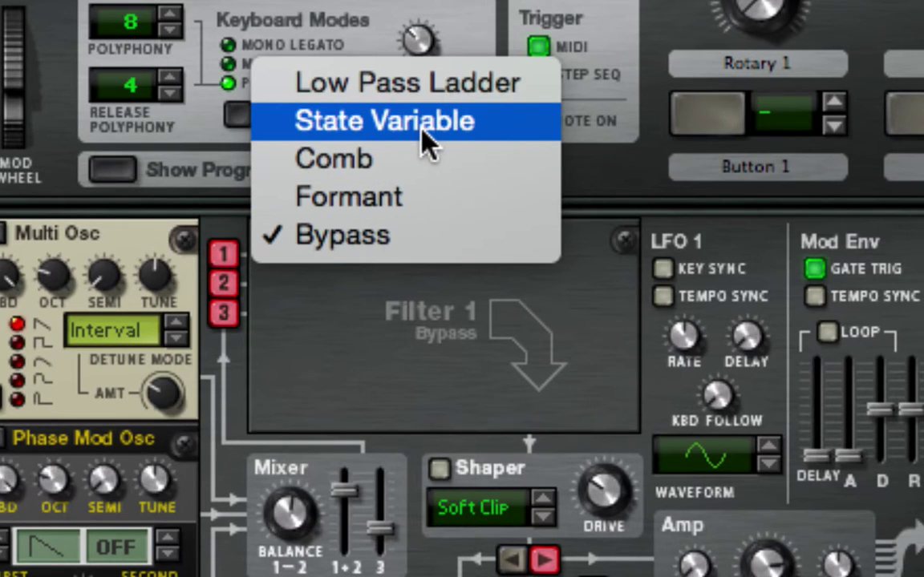
click(371, 85)
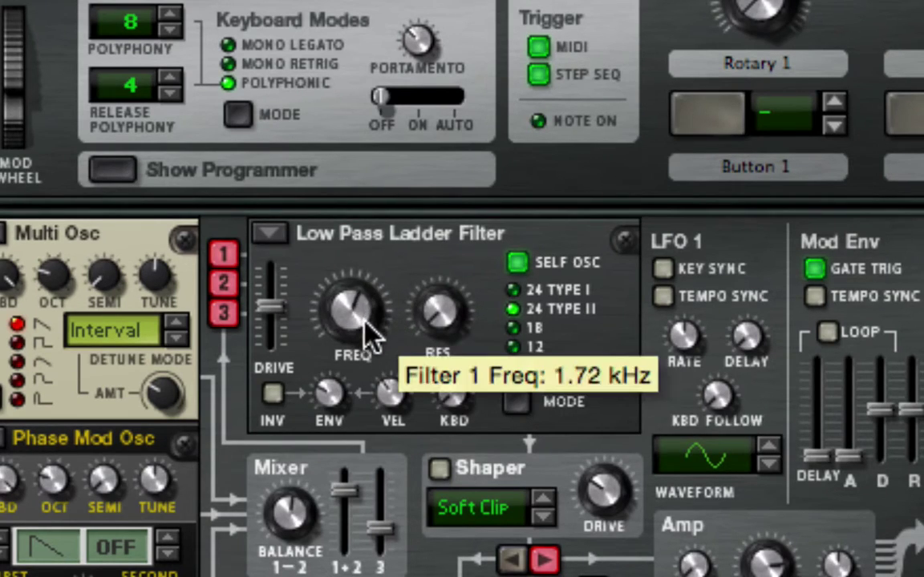
drag(371, 336, 369, 360)
scroll(369, 360, up, 2)
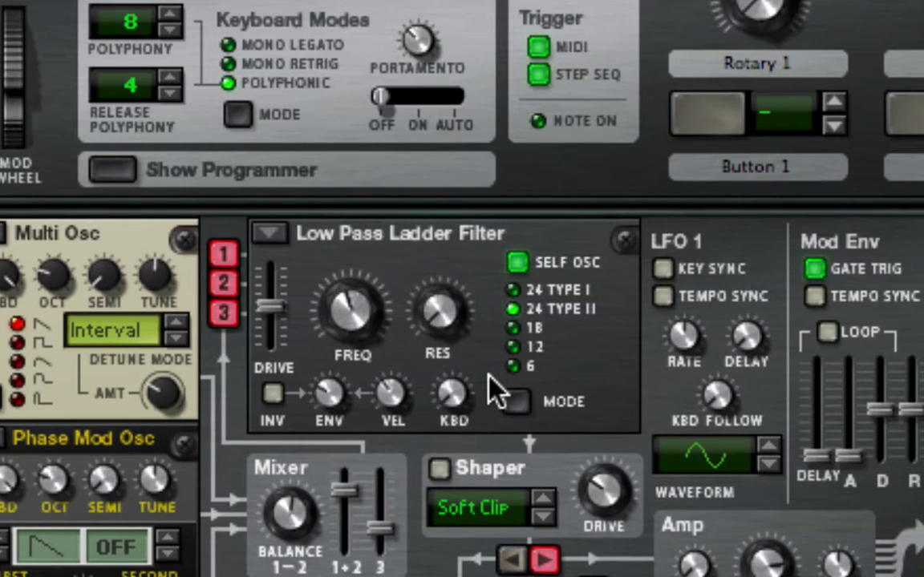
Set the ladder filter's drive to 106 and step through its slope modes, ending on 24 Type II.
drag(274, 305, 271, 281)
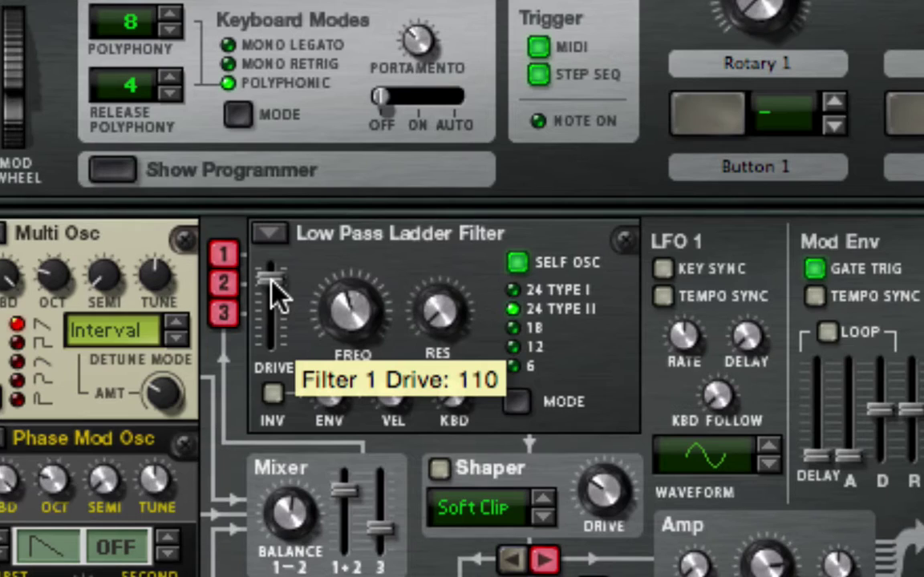
drag(270, 278, 266, 265)
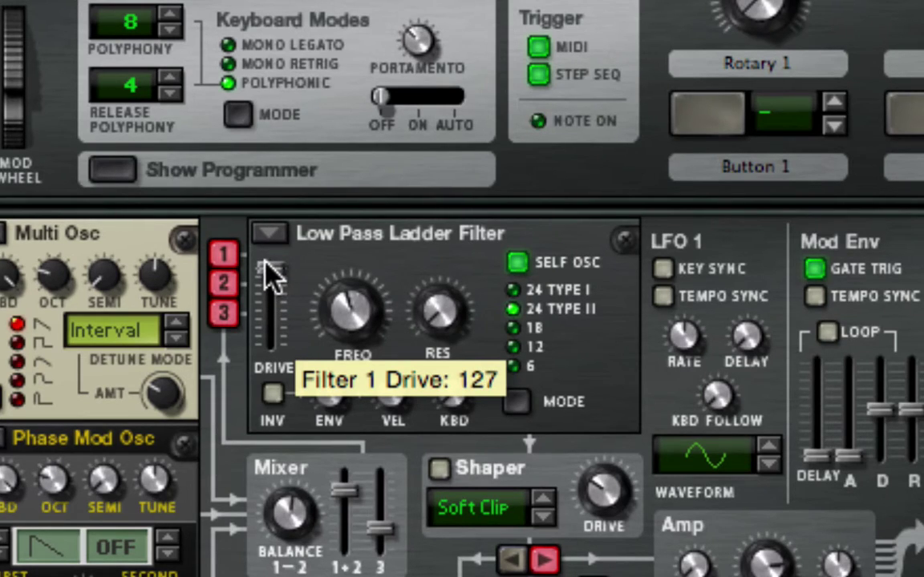
mouse_move(265, 265)
mouse_down()
mouse_move(270, 298)
mouse_move(270, 283)
mouse_up()
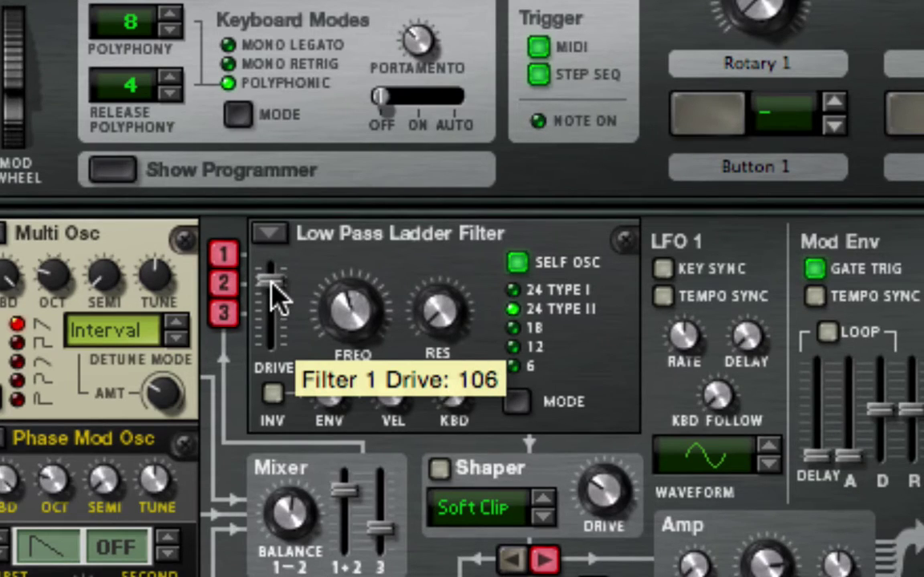
click(514, 403)
click(514, 404)
click(514, 403)
click(514, 403)
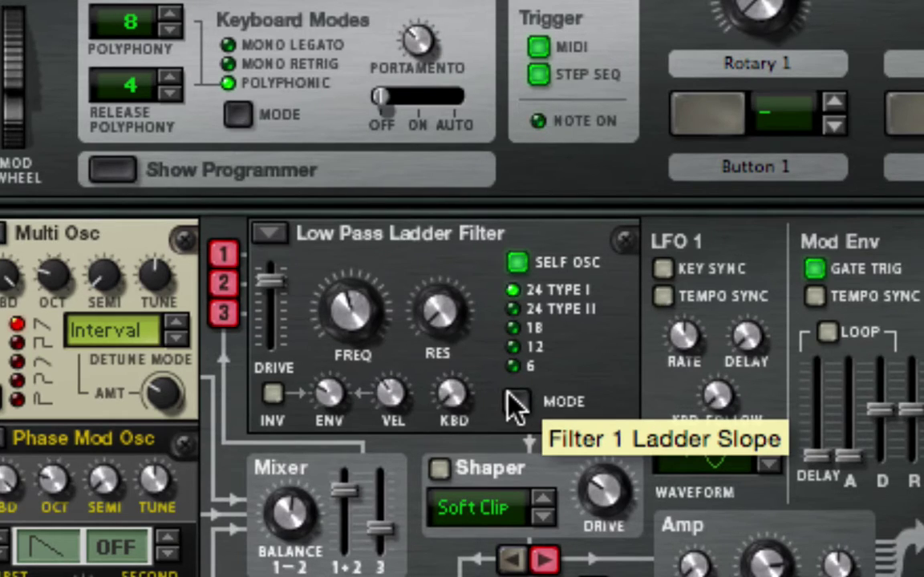
click(514, 403)
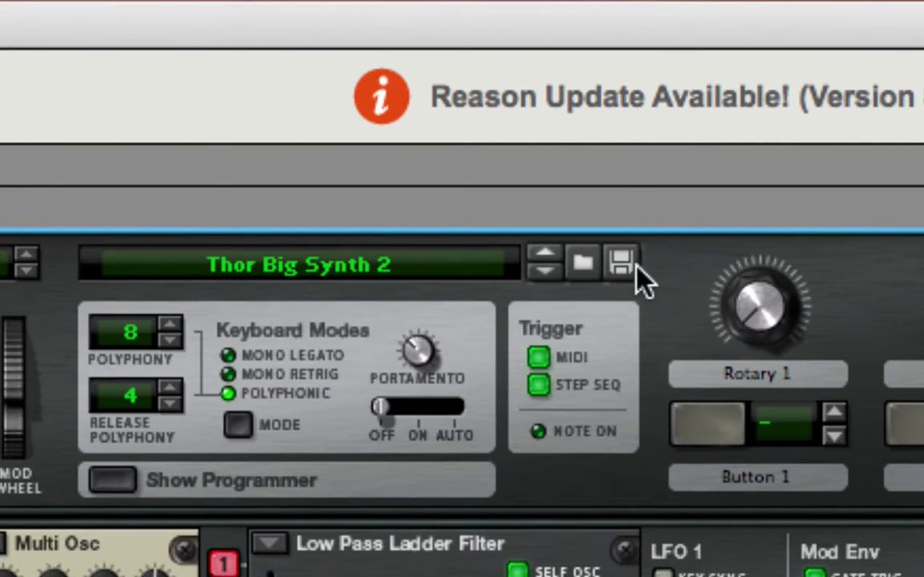
Save the patch under the new name "Thor Big Synth 2 Filtered".
click(621, 191)
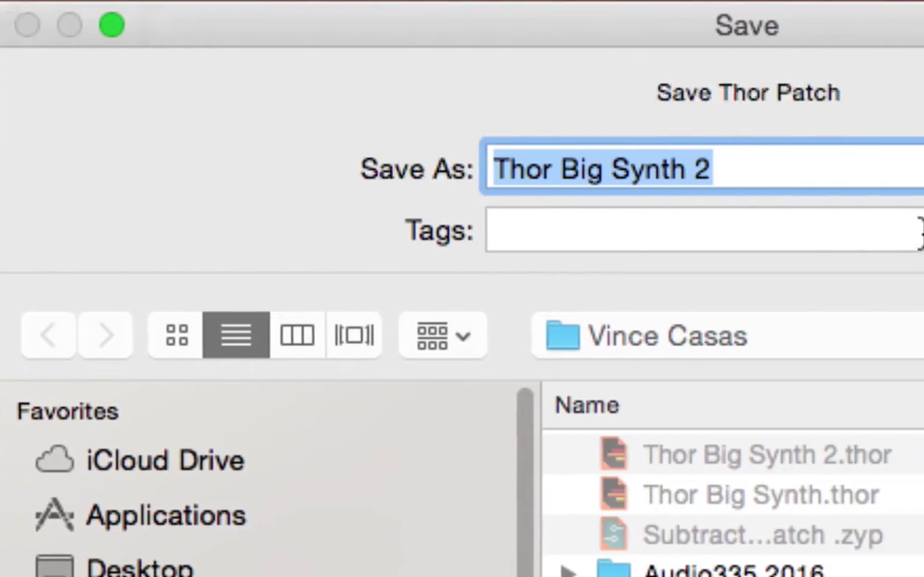
click(890, 169)
text(Filter)
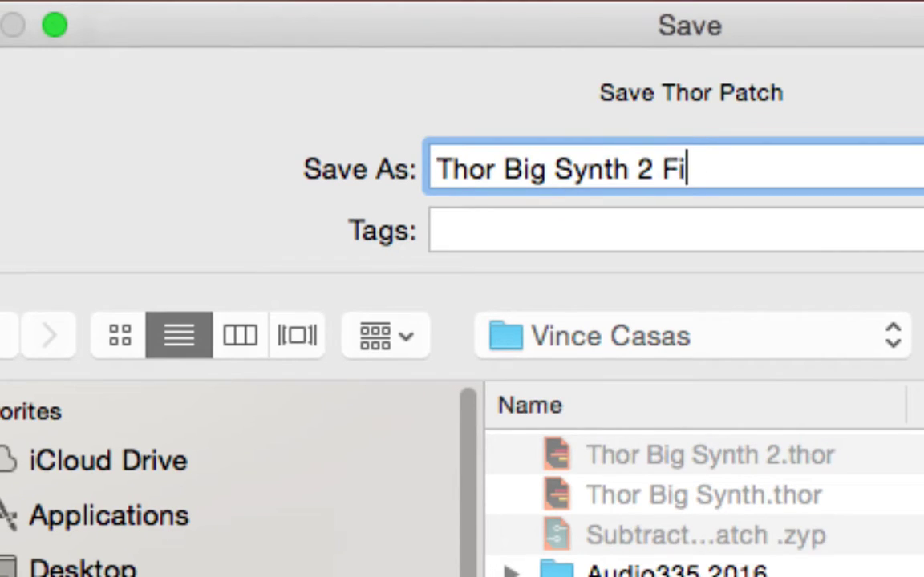
text(ed)
key(Return)
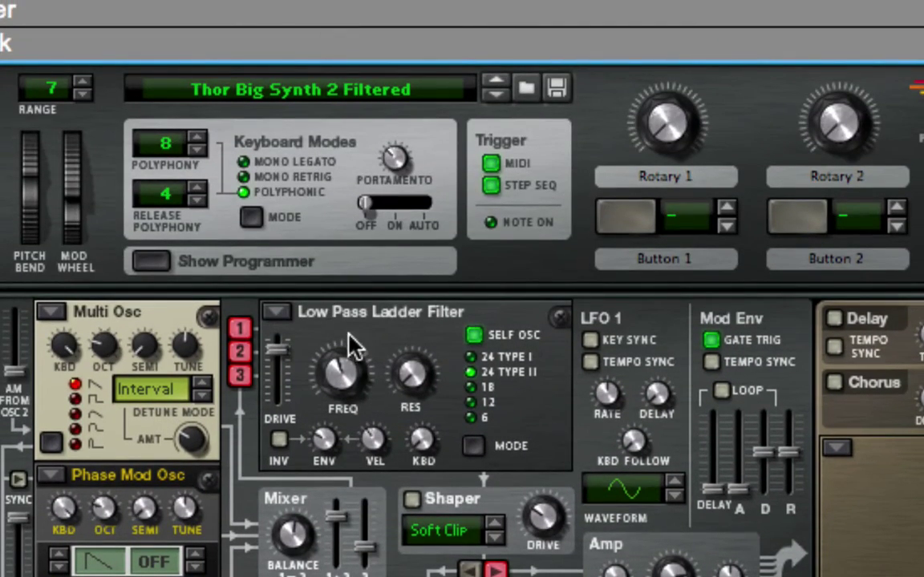
Compare the State Variable and Low Pass Ladder types in Filter 1, settling on State Variable.
click(280, 314)
click(311, 351)
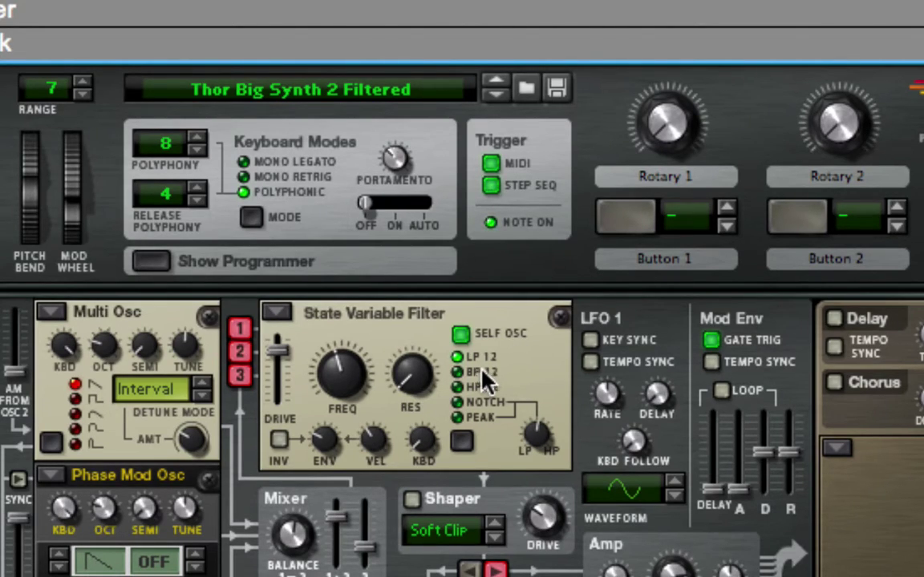
click(275, 313)
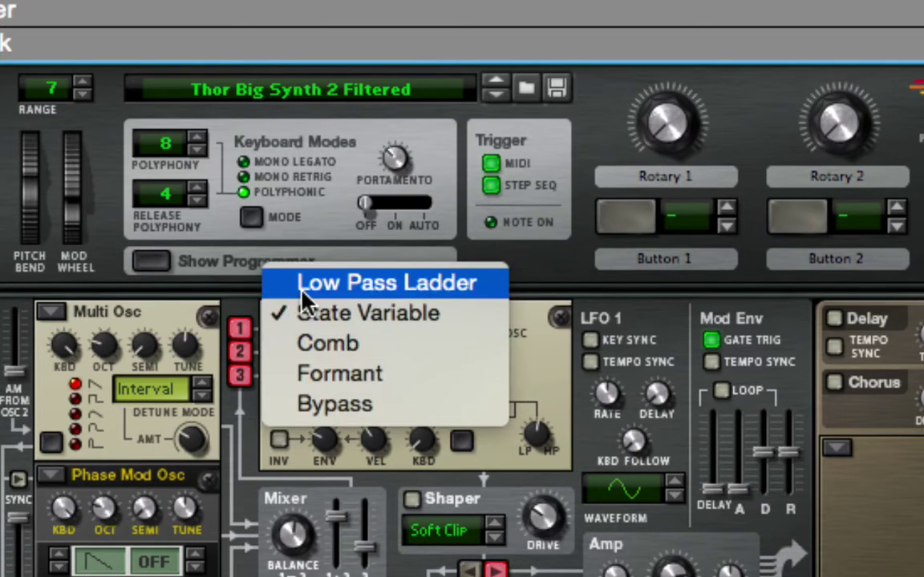
click(301, 282)
click(287, 313)
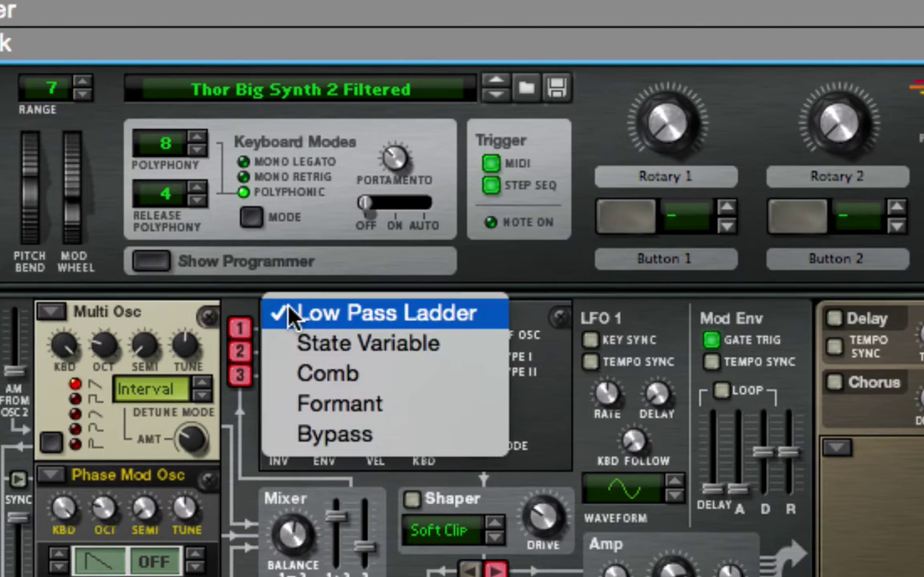
click(299, 342)
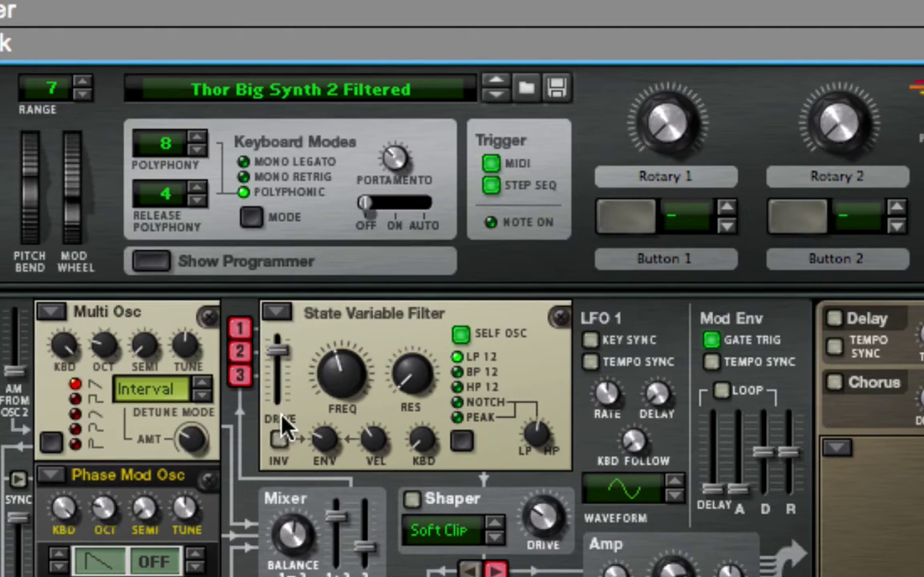
click(278, 314)
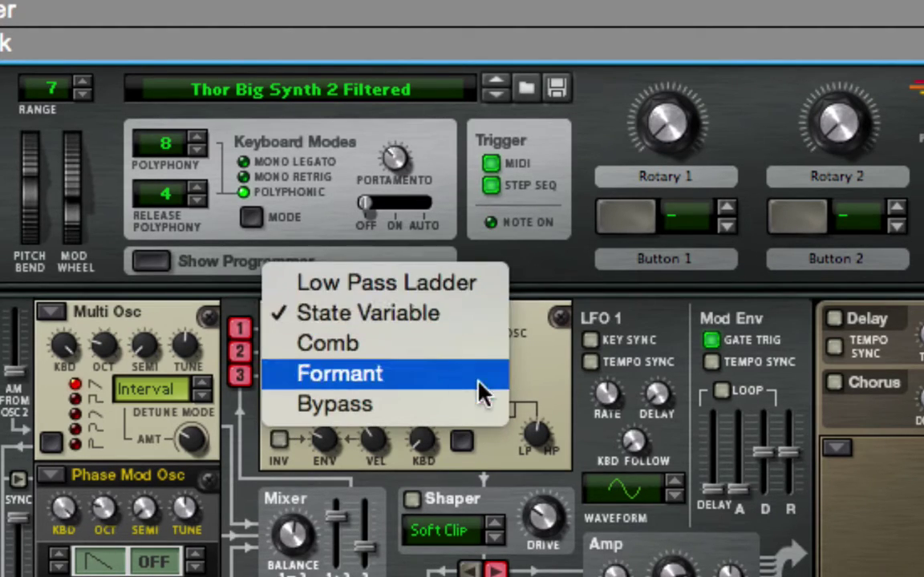
click(553, 354)
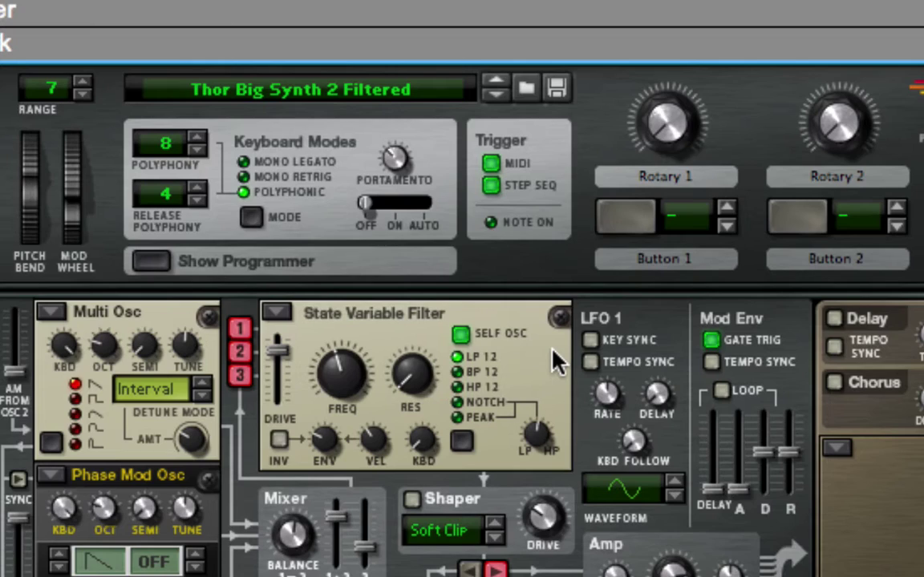
Step through the State Variable filter's modes, including Peak and LP 12, and settle on Notch.
click(462, 440)
click(462, 439)
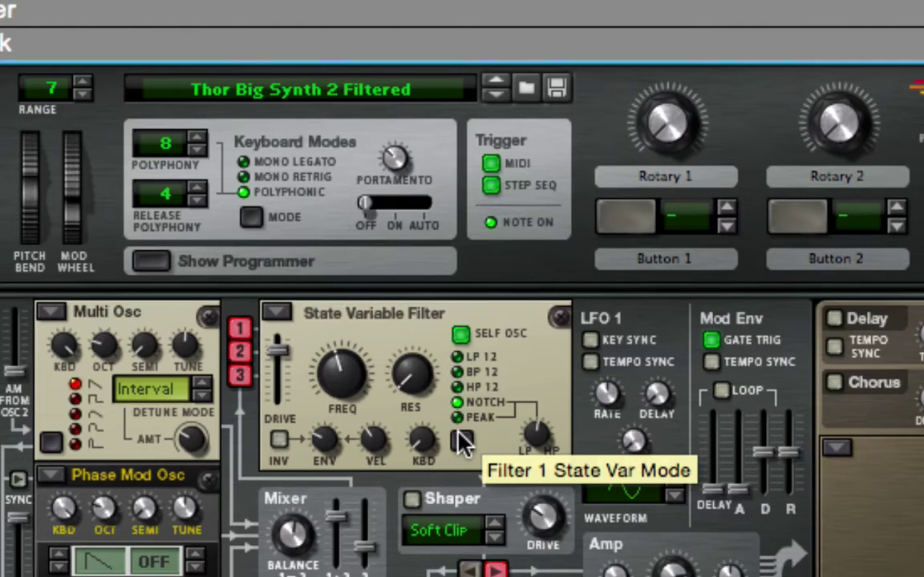
click(462, 440)
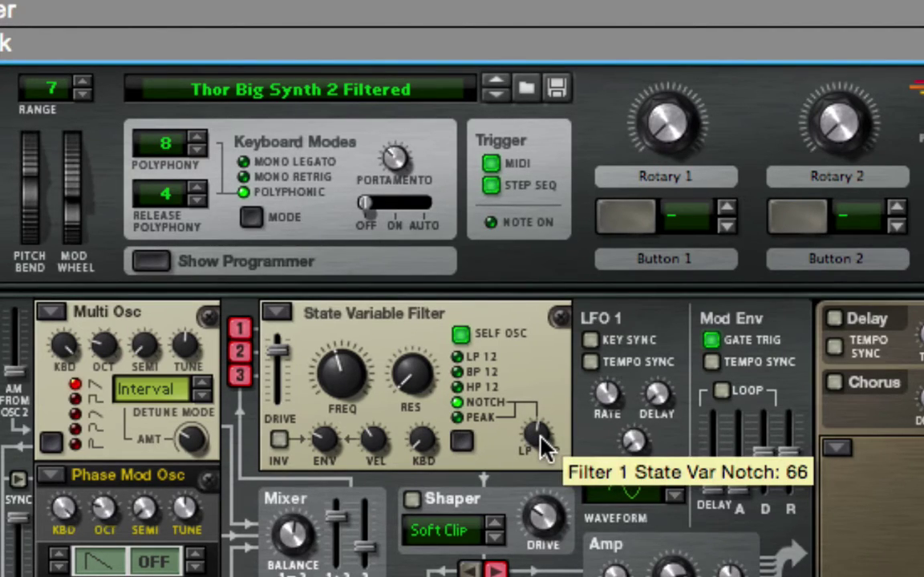
click(462, 440)
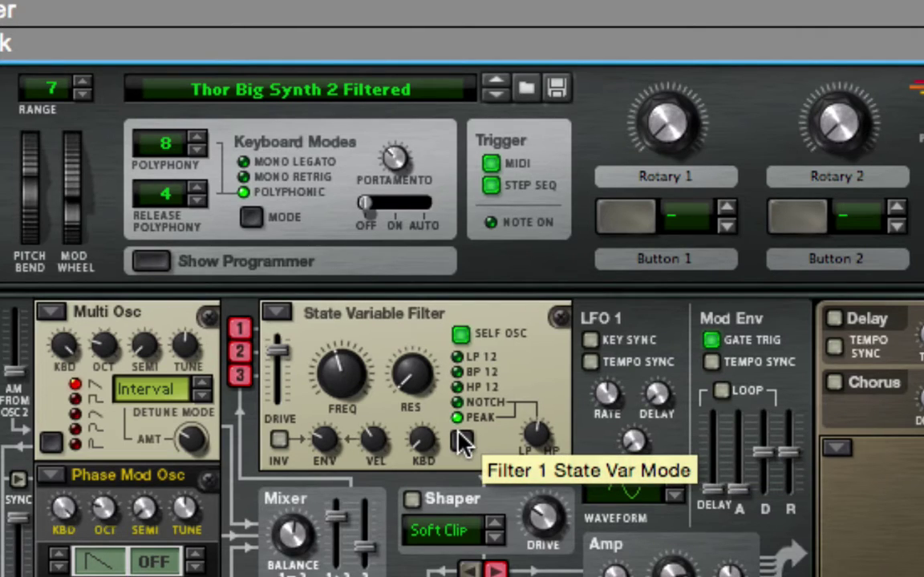
click(461, 441)
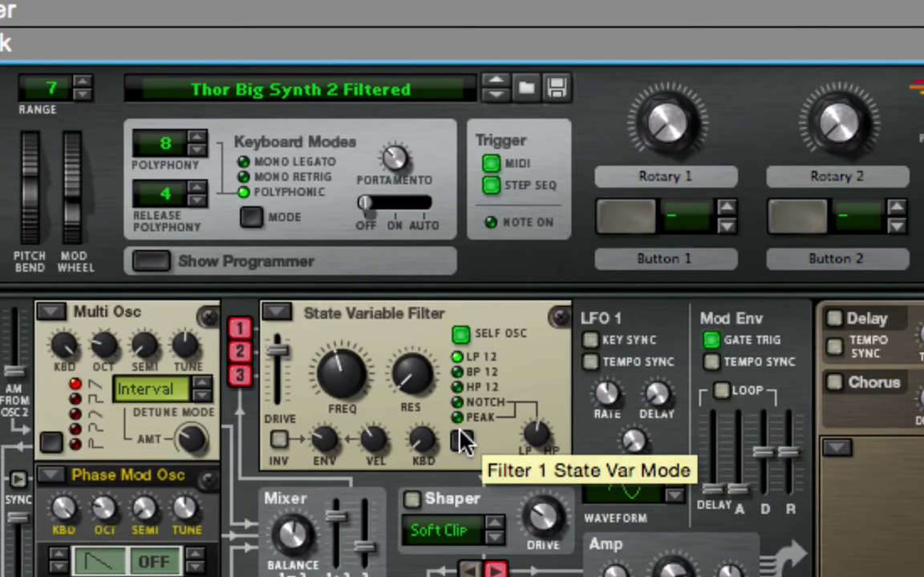
click(462, 440)
click(462, 440)
click(461, 441)
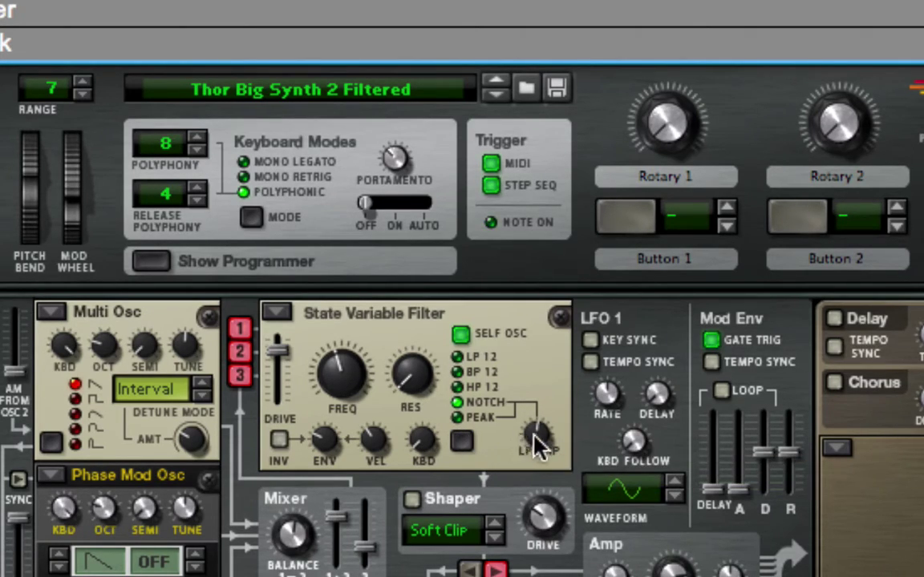
Raise the State Variable filter's cutoff frequency and resonance.
mouse_move(537, 446)
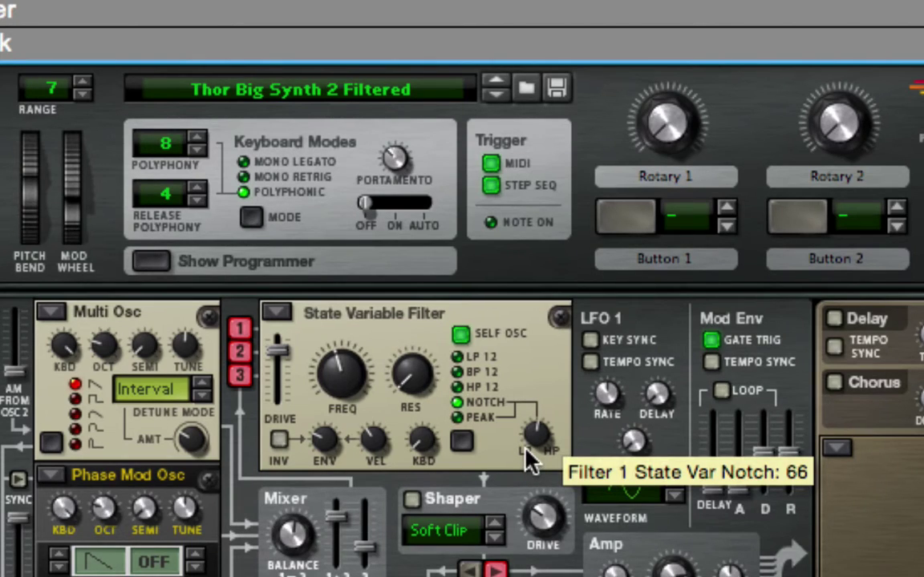
mouse_move(442, 458)
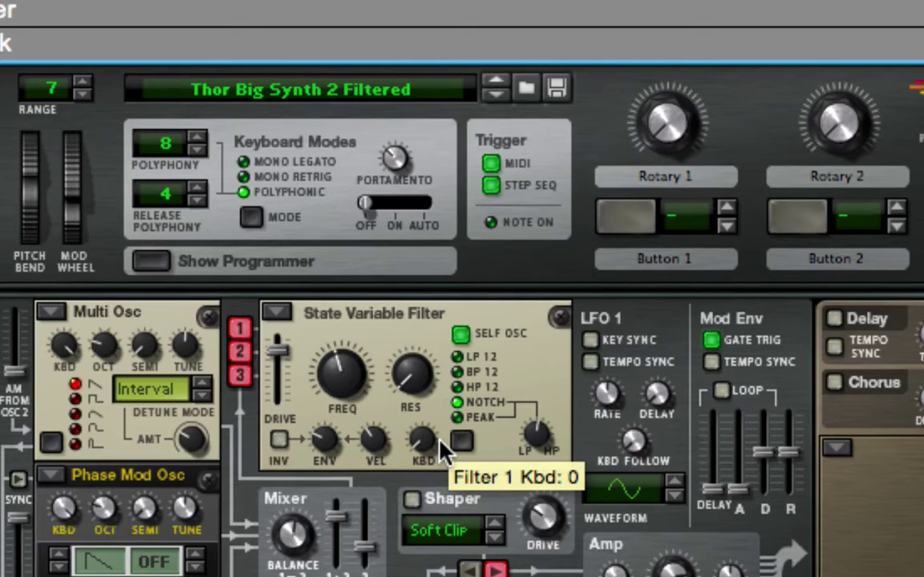
mouse_move(342, 375)
drag(343, 374, 422, 351)
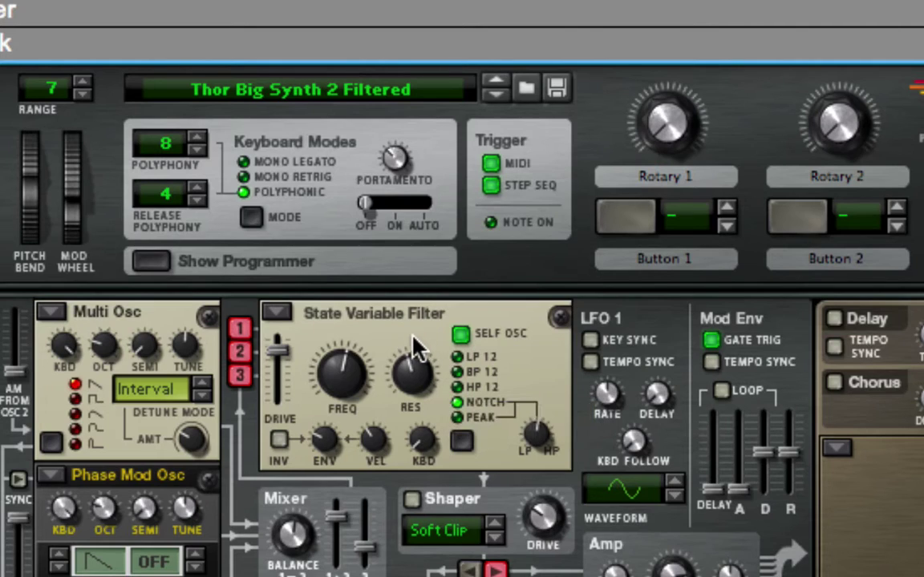
click(281, 312)
click(477, 284)
scroll(376, 513, down, 5)
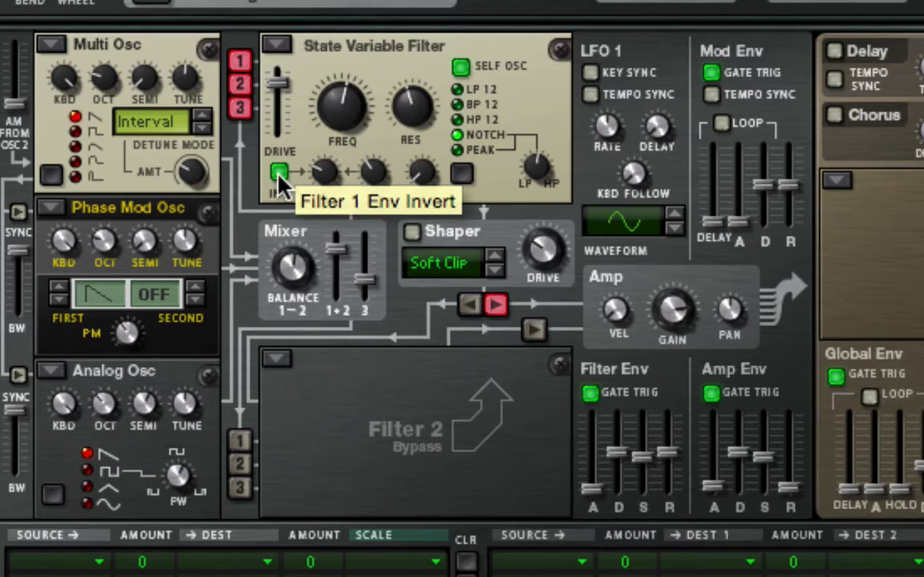
drag(321, 183, 296, 89)
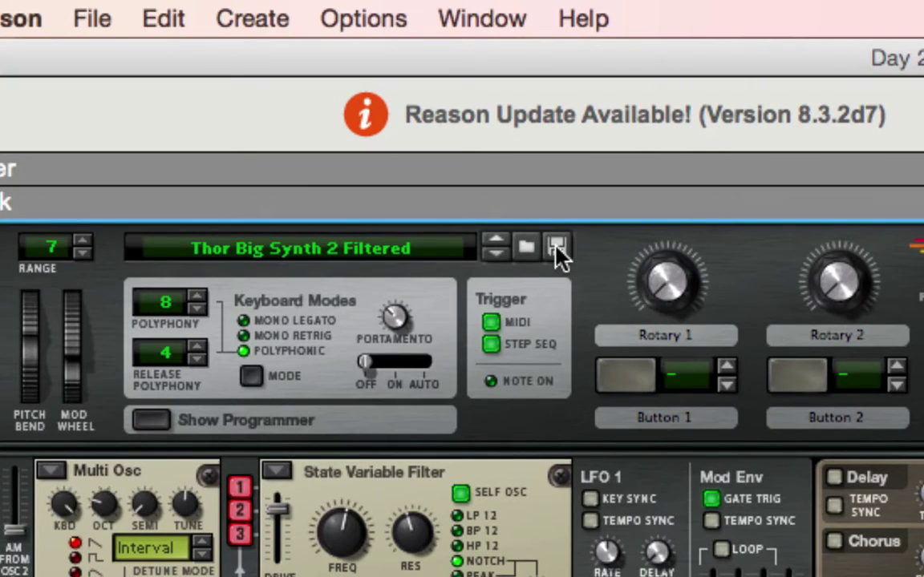
click(559, 253)
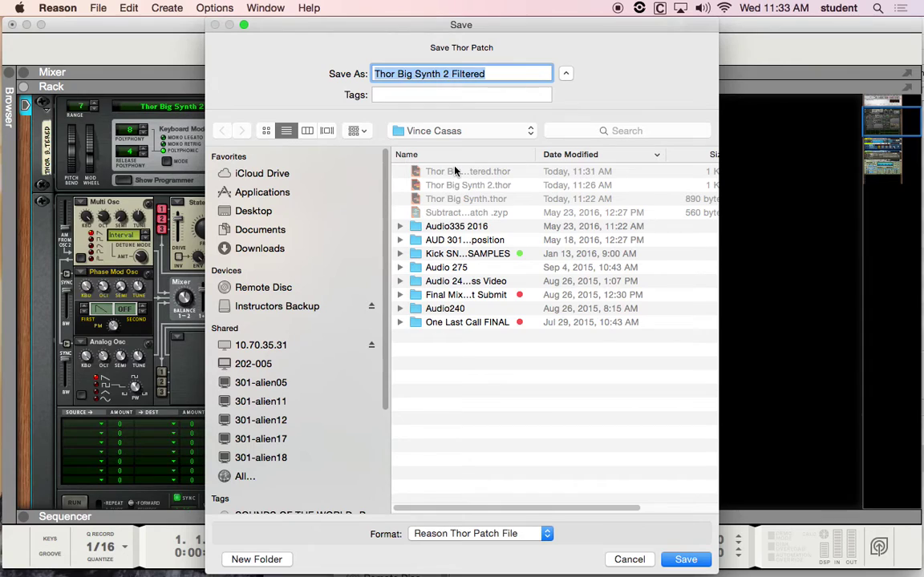
click(458, 175)
key(Return)
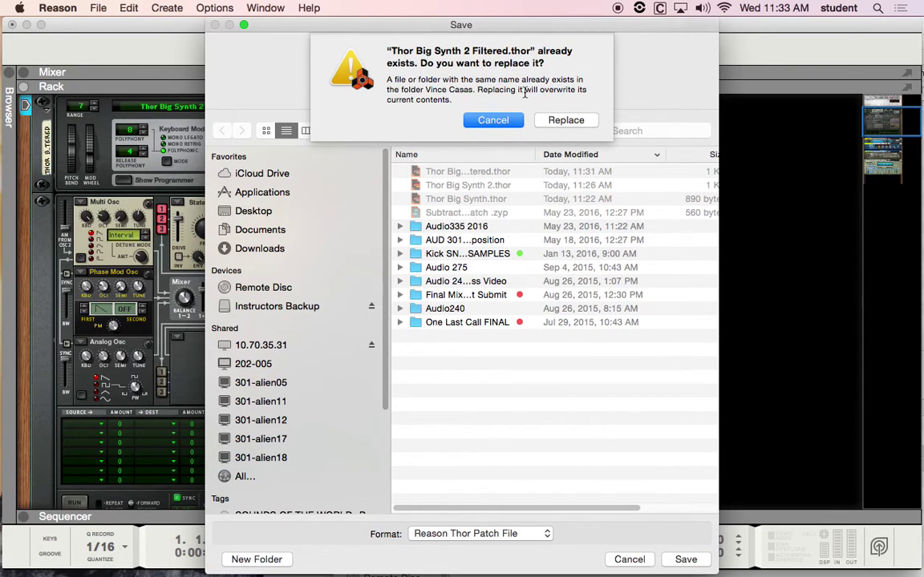
click(473, 118)
click(629, 559)
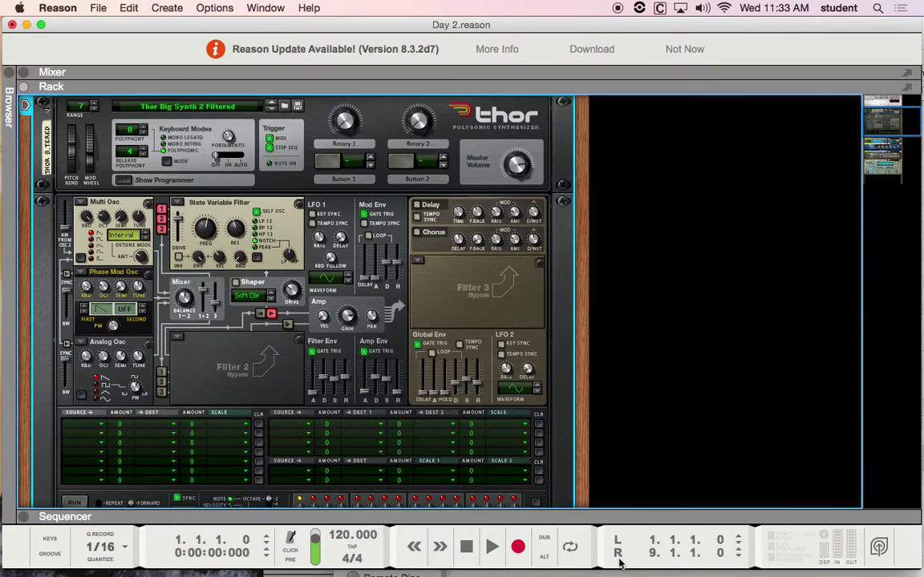
Reload the saved Thor Big Synth 2 Filtered.thor patch into Thor and close the patch browser.
click(288, 107)
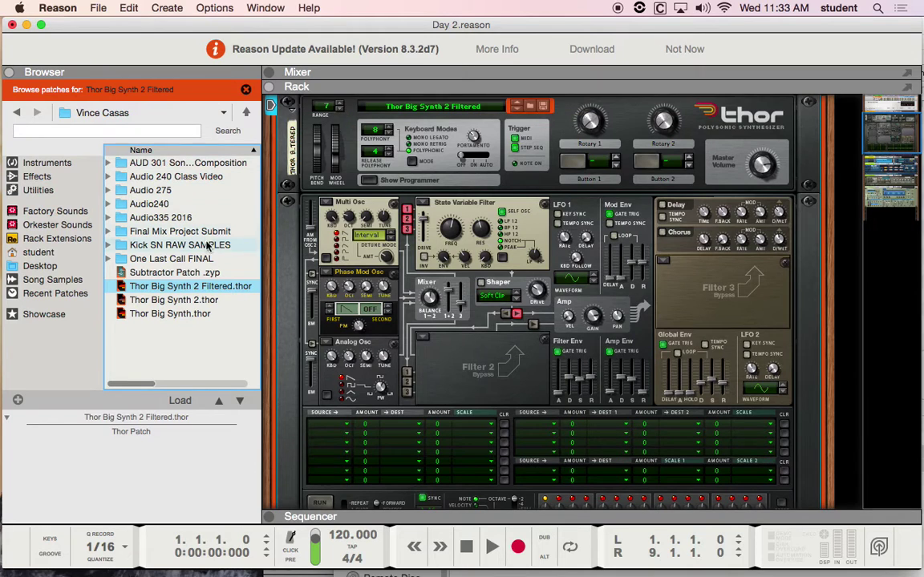
click(203, 288)
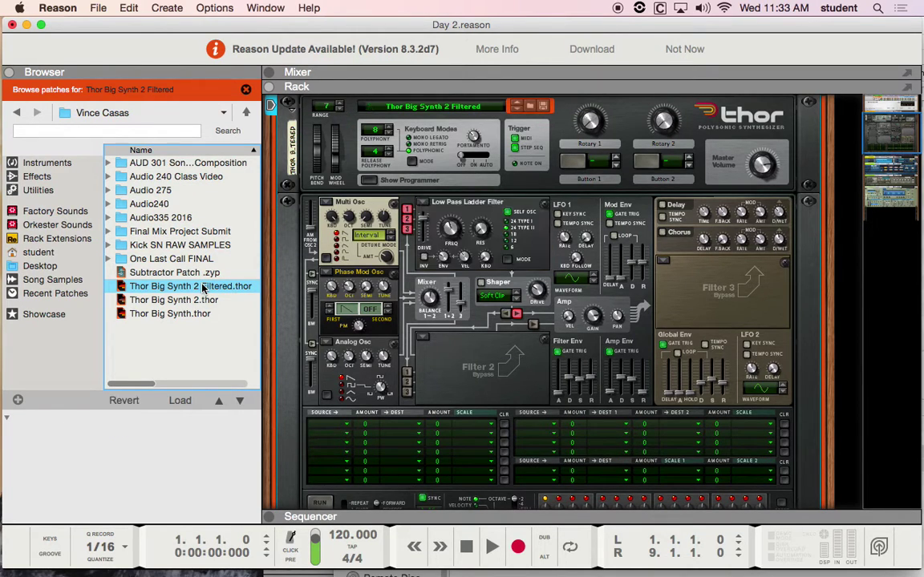
click(244, 90)
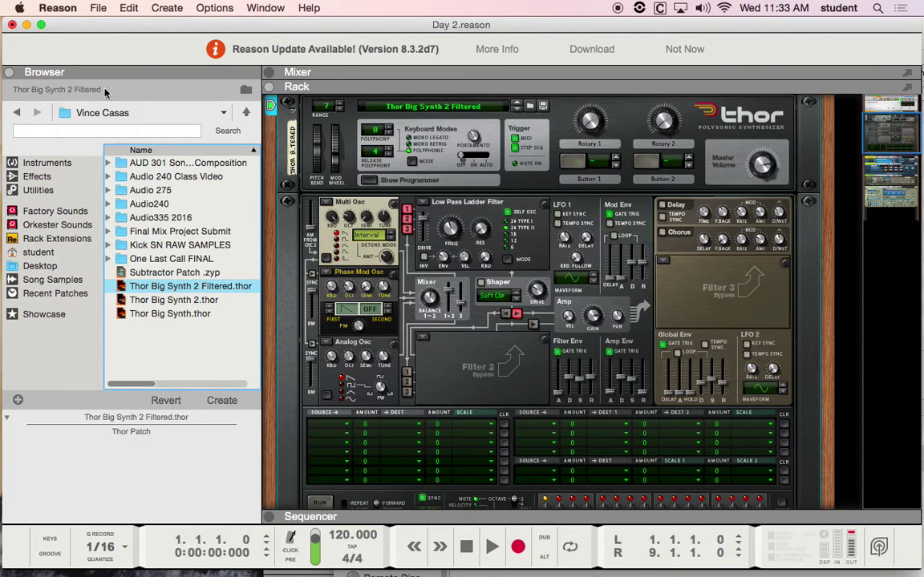
click(9, 72)
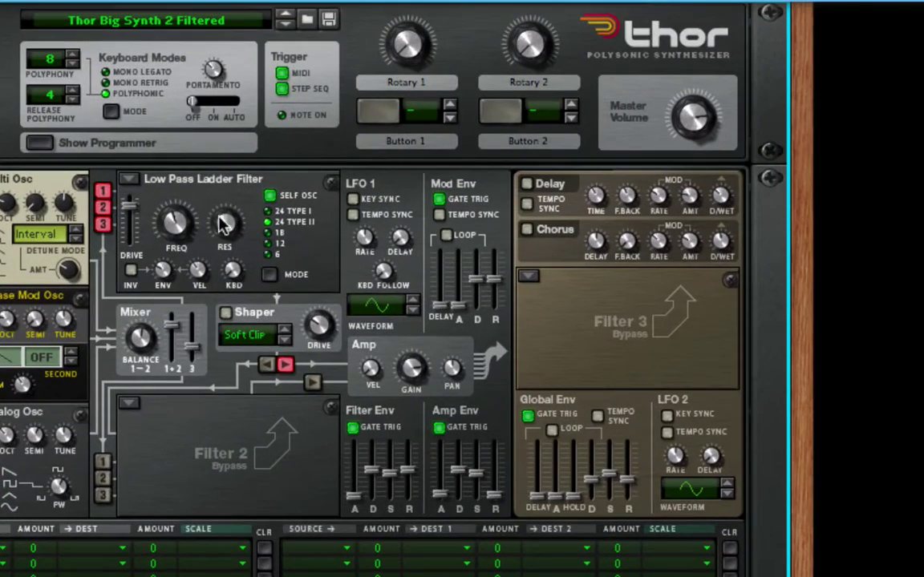
Change Filter 1 from Low Pass Ladder to Comb and raise its drive slightly.
click(179, 202)
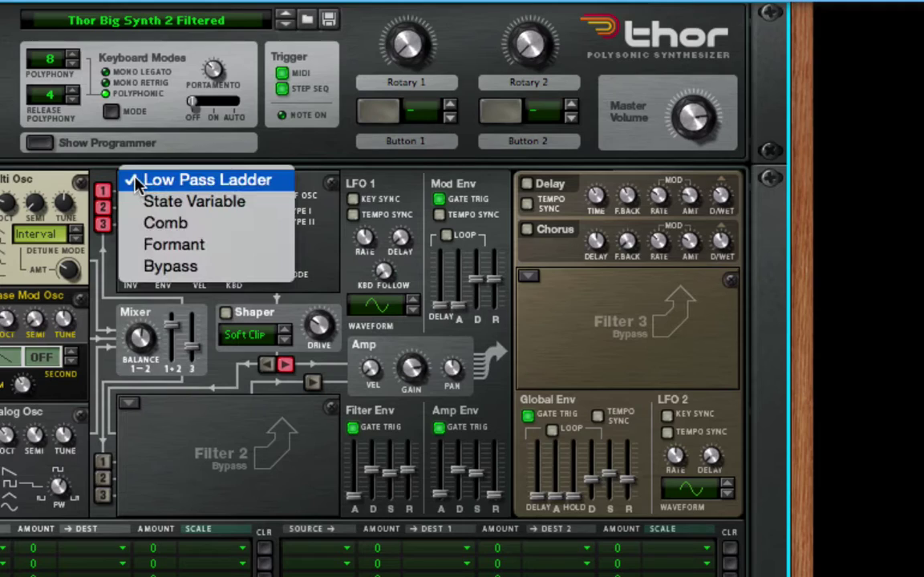
click(165, 223)
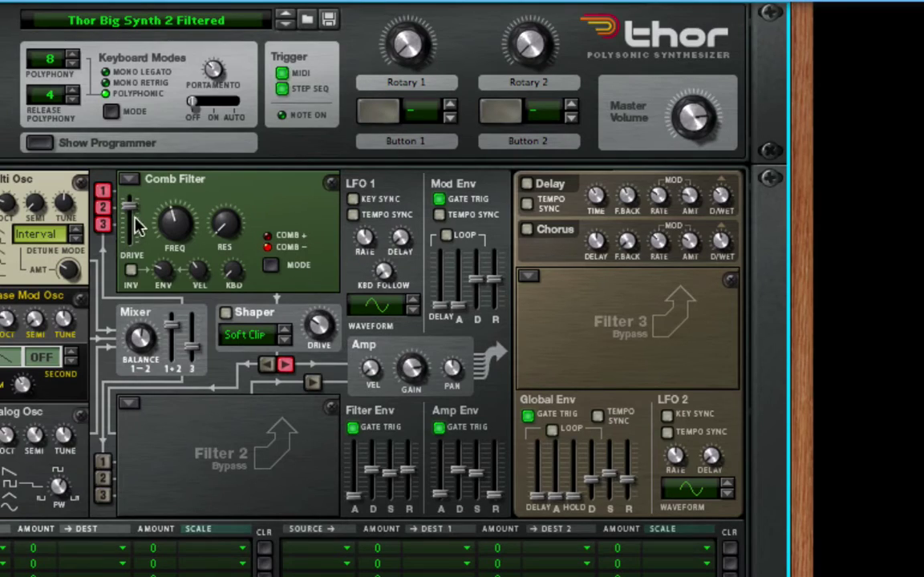
mouse_move(131, 205)
mouse_down()
mouse_move(133, 246)
mouse_move(126, 182)
mouse_move(134, 202)
mouse_up()
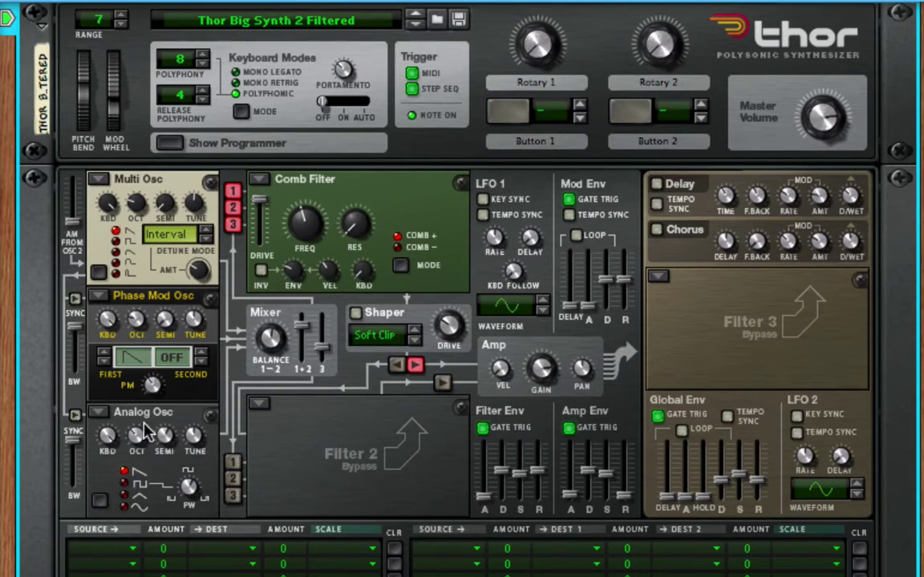
Audition different combinations of oscillators 1, 2 and 3 through Filter 1, finishing with all three enabled.
click(234, 207)
click(233, 226)
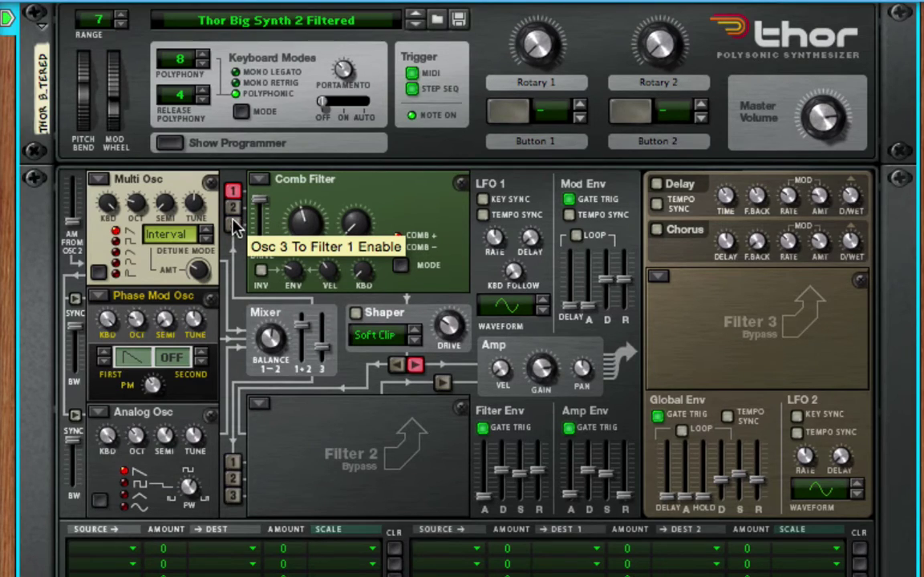
click(233, 209)
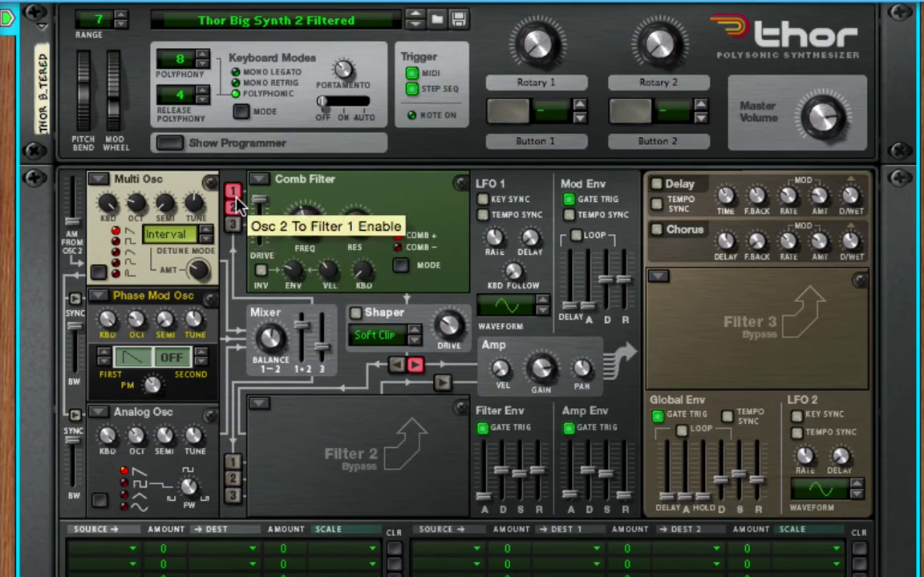
click(234, 193)
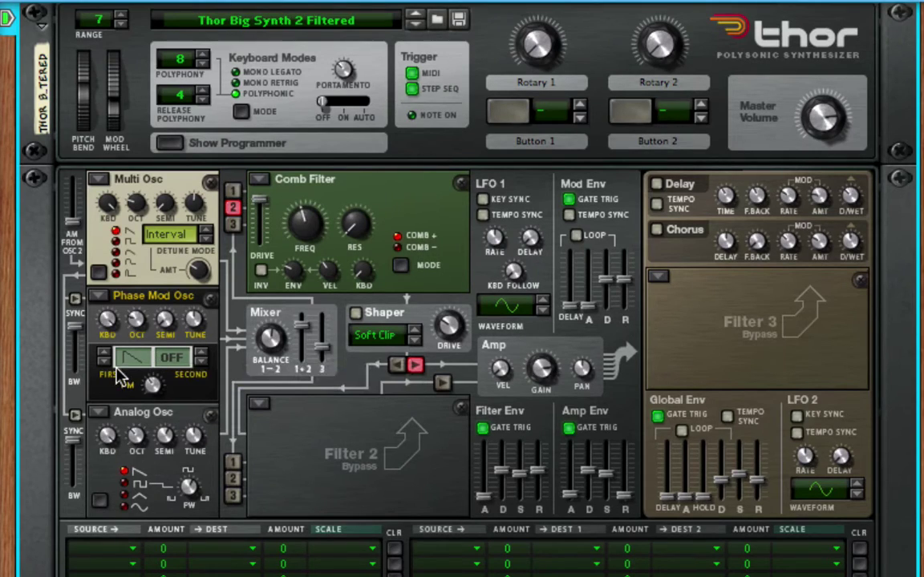
click(232, 224)
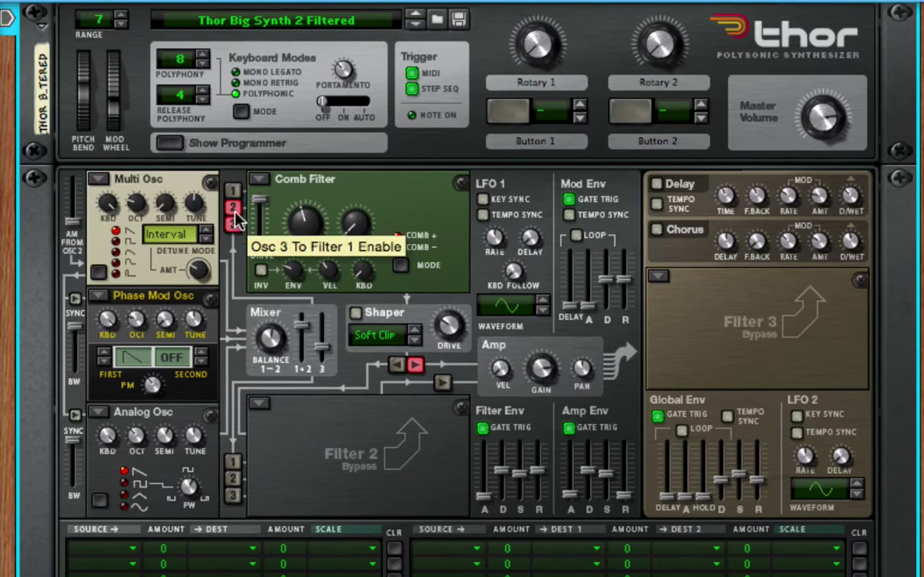
click(232, 191)
click(233, 223)
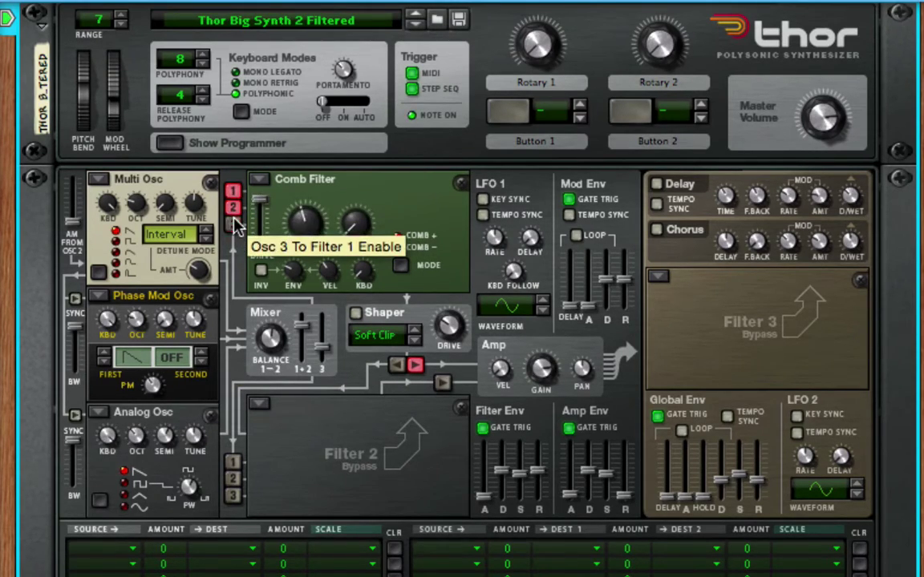
click(232, 224)
click(233, 224)
Switch Filter 1 to Low Pass Ladder for comparison and return it to Comb.
click(257, 180)
click(294, 143)
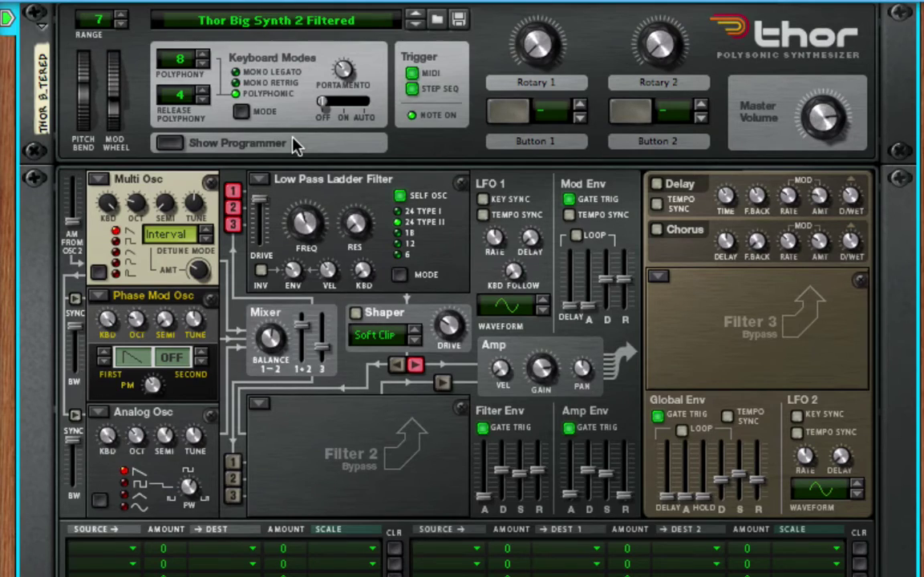
click(260, 180)
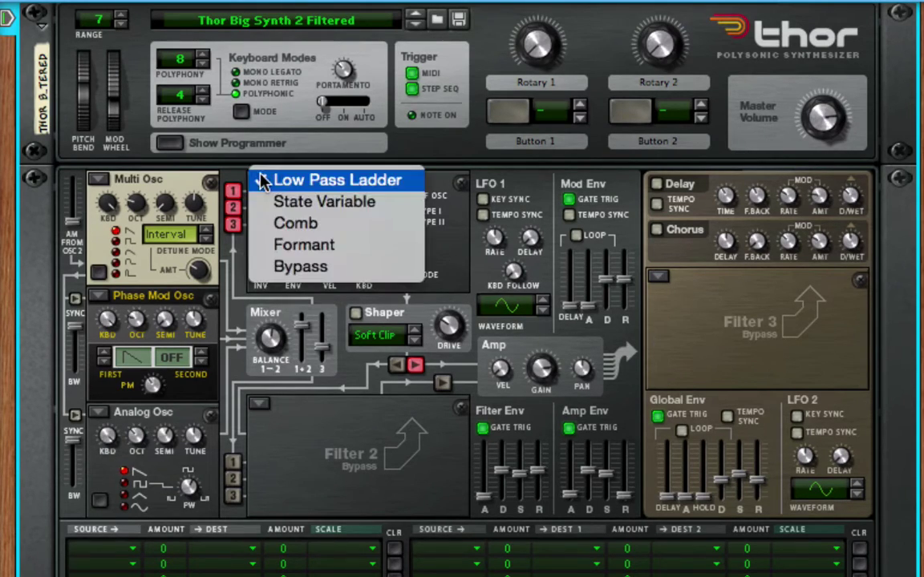
click(287, 224)
mouse_move(287, 227)
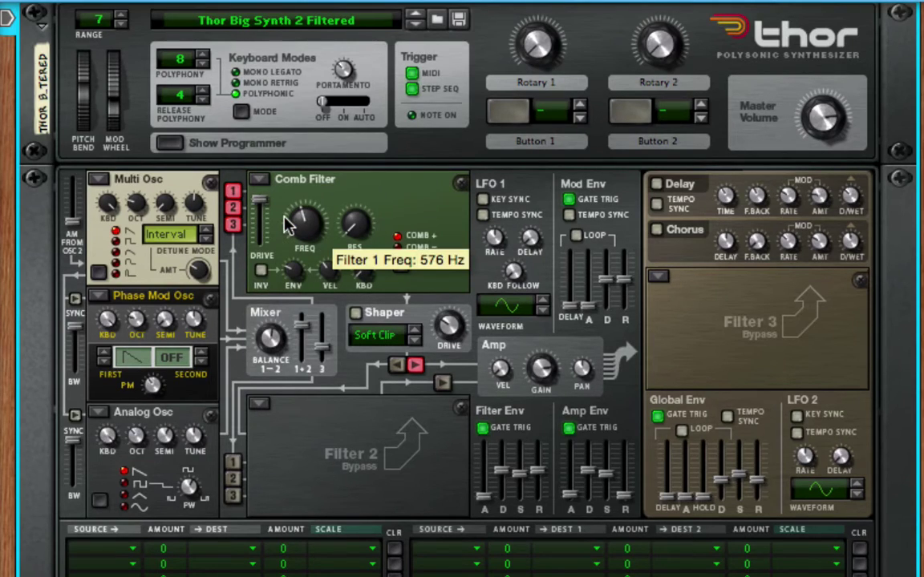
Change Filter 1 to Formant, move its X-Y point to the upper right of centre and adjust the gender control.
click(258, 180)
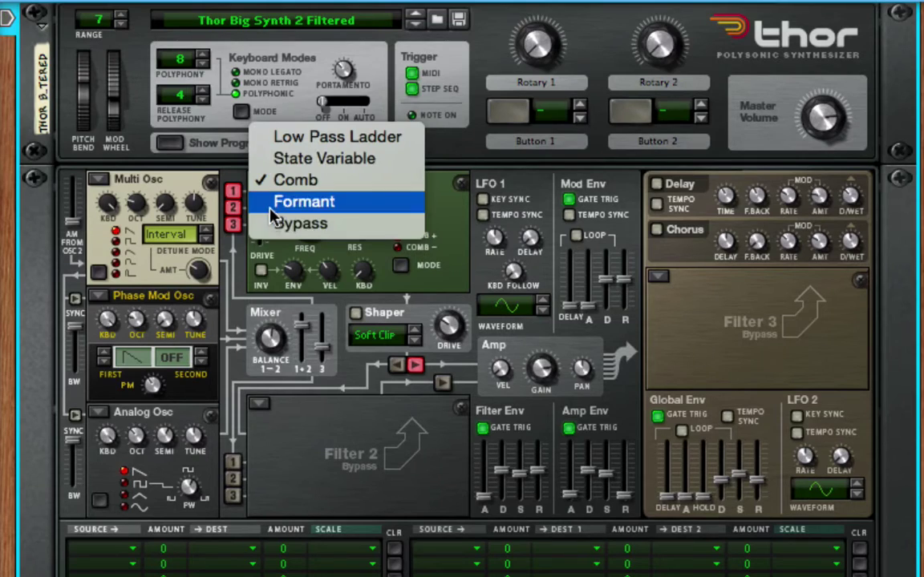
click(271, 201)
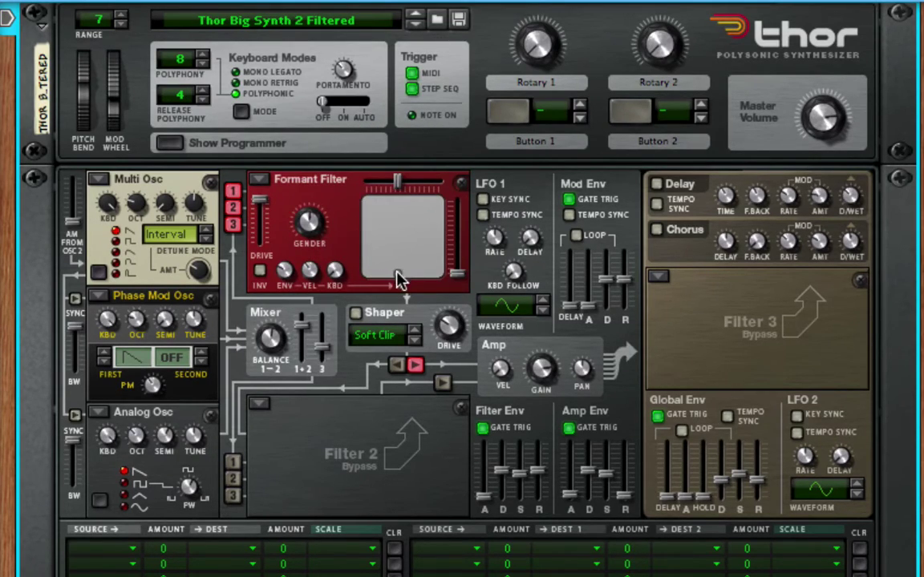
drag(397, 273, 415, 222)
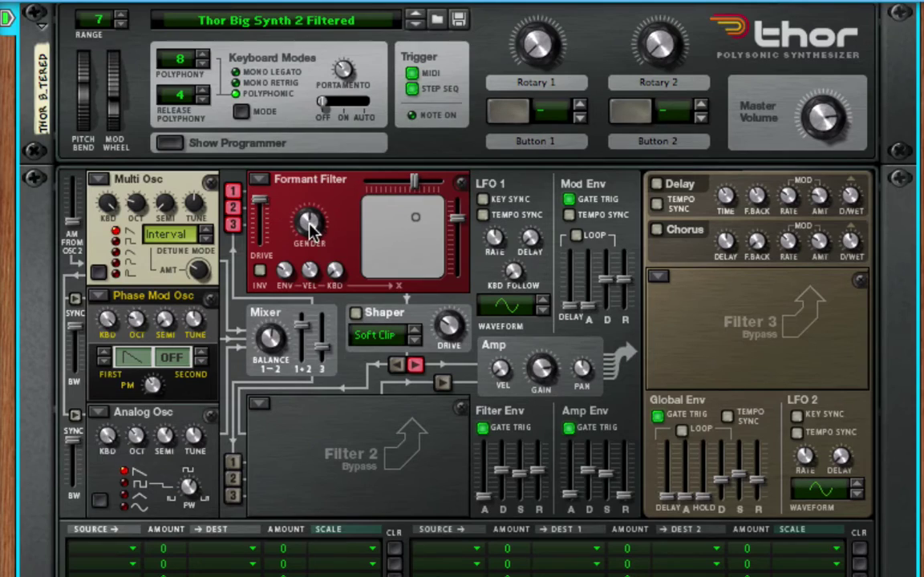
mouse_move(312, 228)
mouse_down()
mouse_move(282, 197)
mouse_move(276, 164)
mouse_move(271, 234)
mouse_move(299, 267)
mouse_move(299, 185)
mouse_move(292, 241)
mouse_move(277, 196)
mouse_move(310, 226)
mouse_up()
Save the Thor patch as "Thor Big Synth 2 Filtered 2".
click(457, 24)
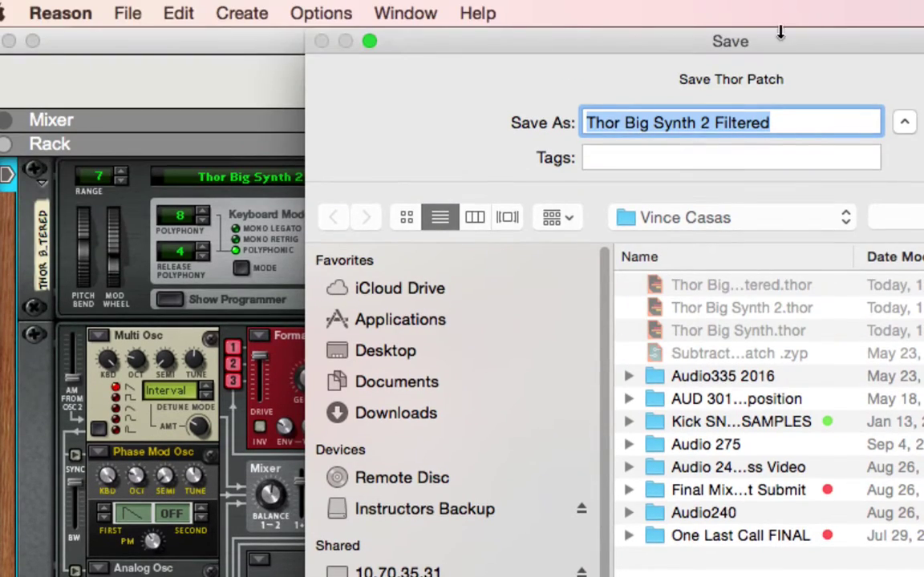
click(786, 123)
text(2)
key(Return)
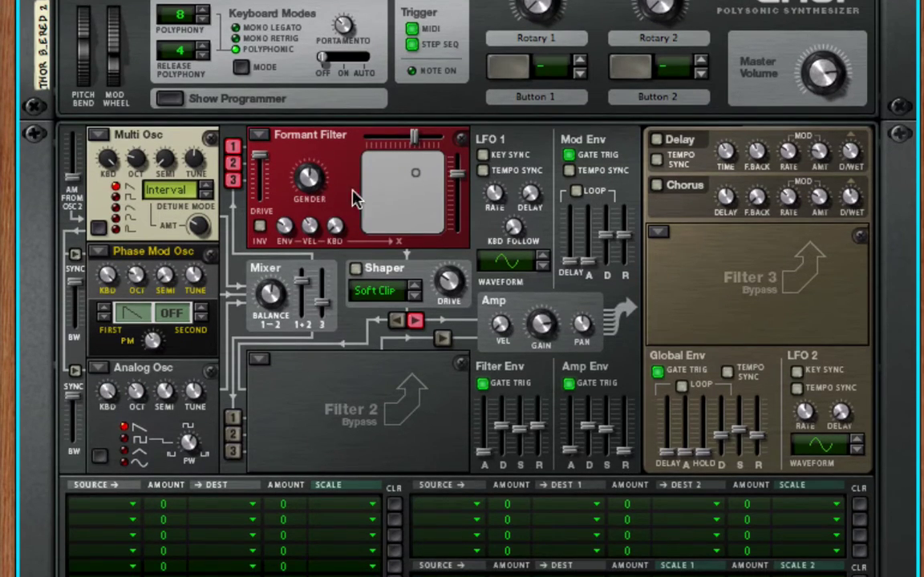
Compare Filter 1 between Bypass and Formant, leaving it on Bypass.
click(258, 136)
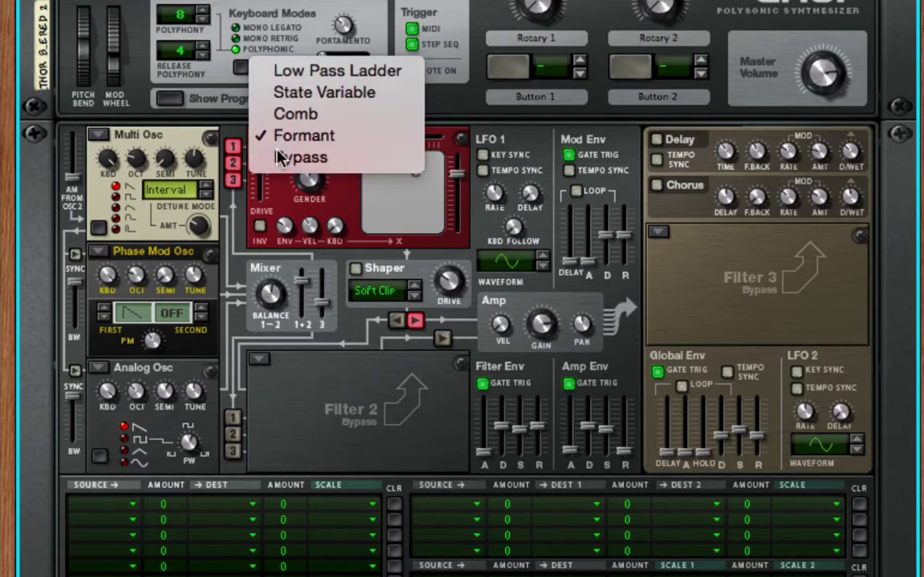
click(274, 155)
click(260, 134)
click(273, 113)
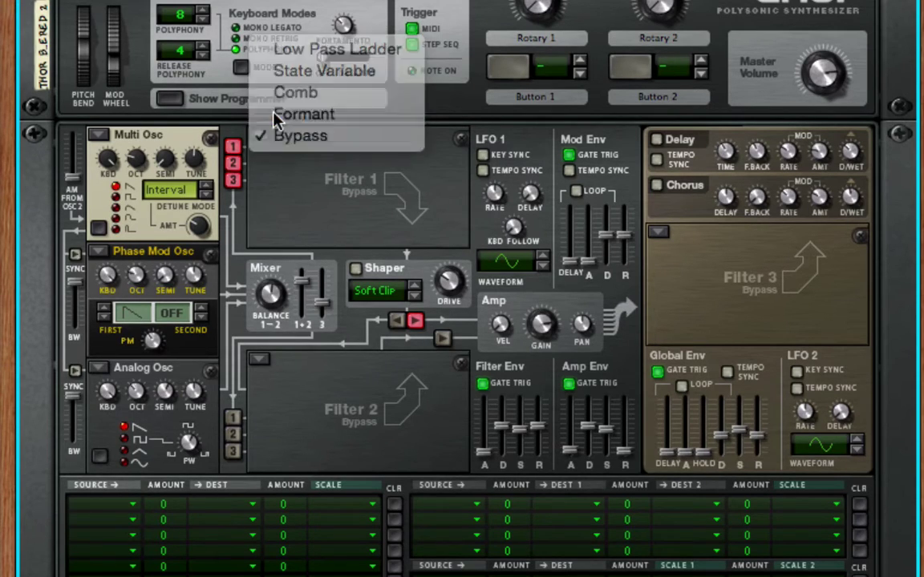
click(260, 135)
click(273, 154)
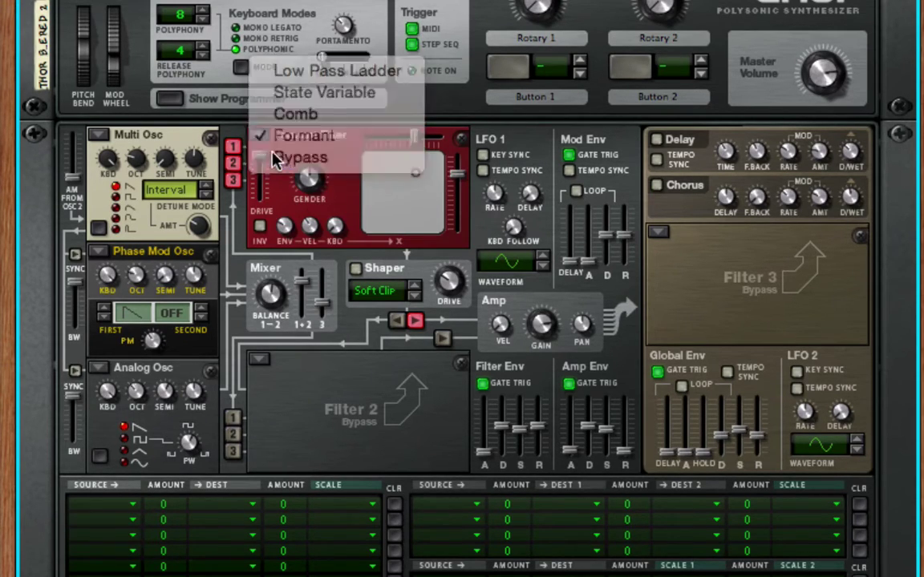
Enable the Shaper in Soft Clip mode and increase its drive well above 37.
click(356, 268)
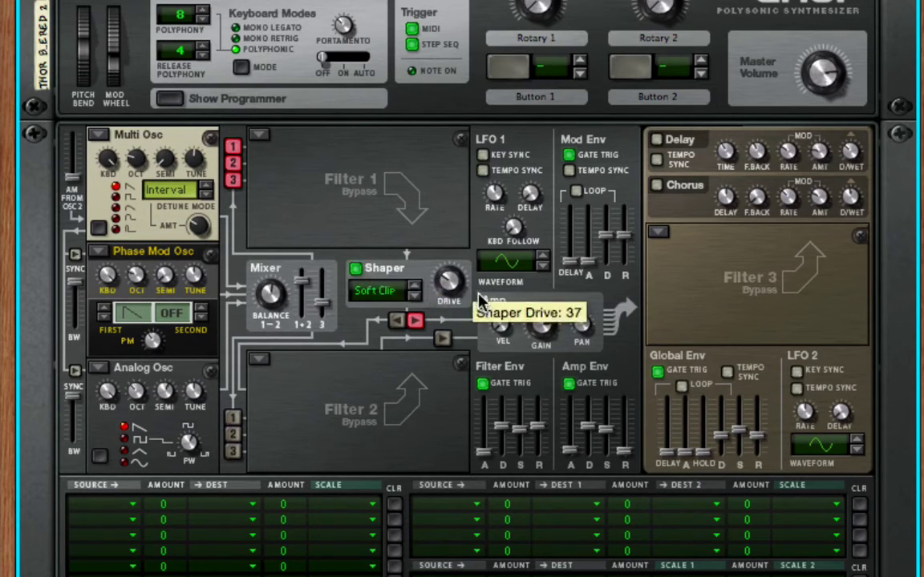
drag(464, 297, 429, 210)
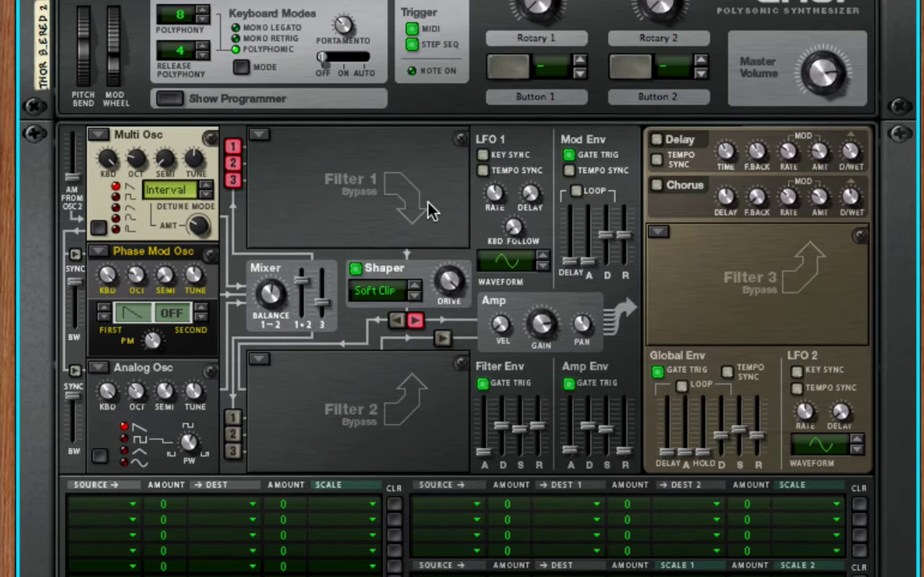
drag(429, 210, 412, 296)
Audition the Shaper modes, including Hard Clip, Saturate, Bipulse and Unipulse, and return to Soft Clip.
click(415, 296)
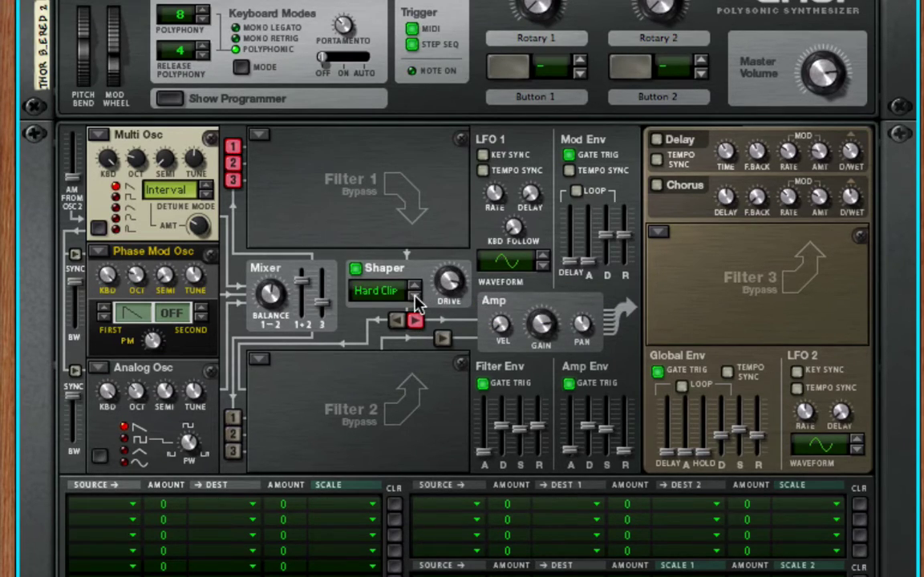
click(415, 297)
click(415, 297)
click(415, 297)
click(414, 296)
click(414, 296)
click(415, 286)
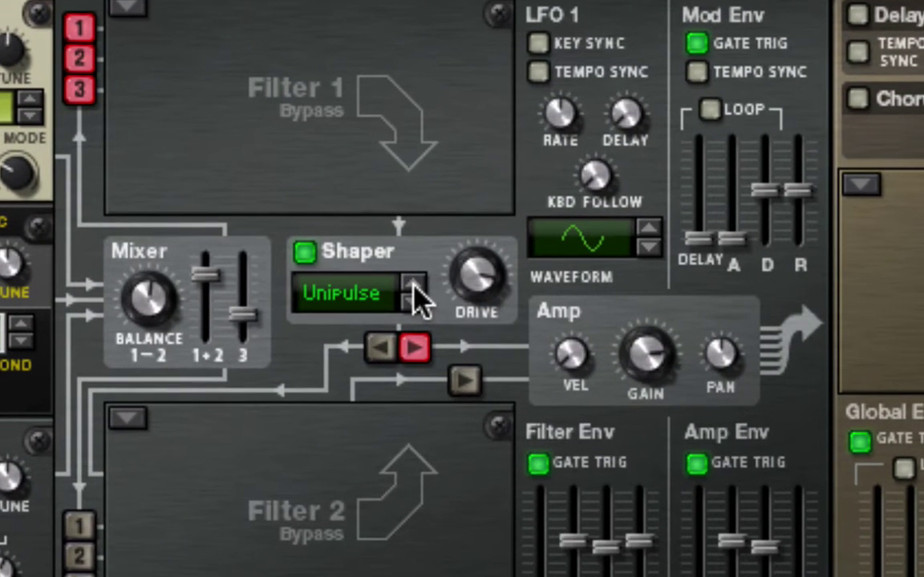
click(416, 297)
click(414, 288)
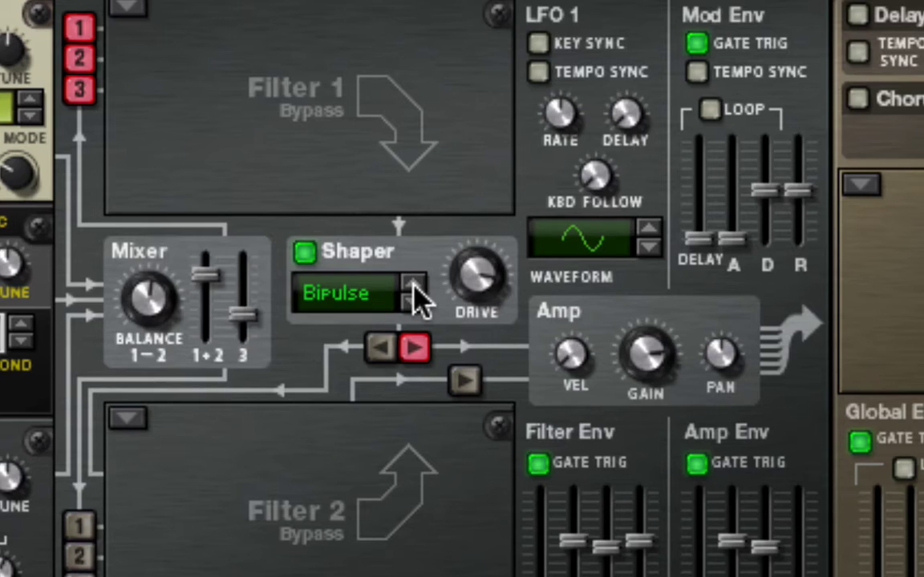
click(414, 287)
click(415, 287)
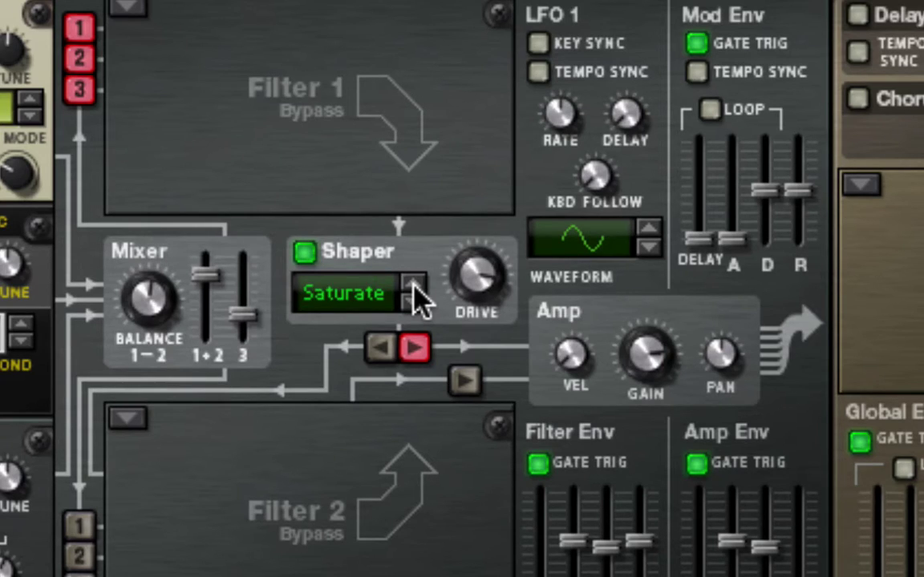
click(413, 286)
click(414, 286)
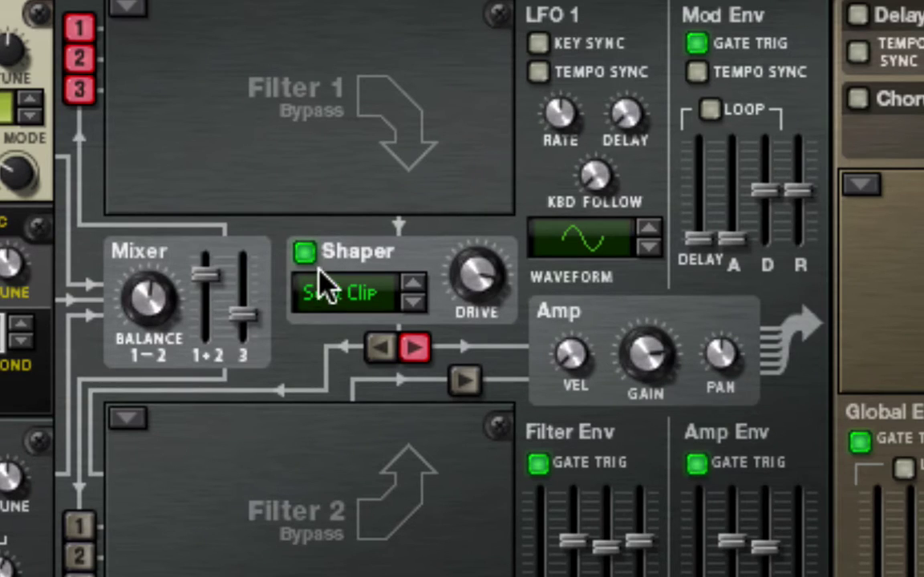
Turn off the Shaper and compare Filter 1 between Formant and Bypass.
click(304, 252)
scroll(315, 258, up, 3)
click(129, 169)
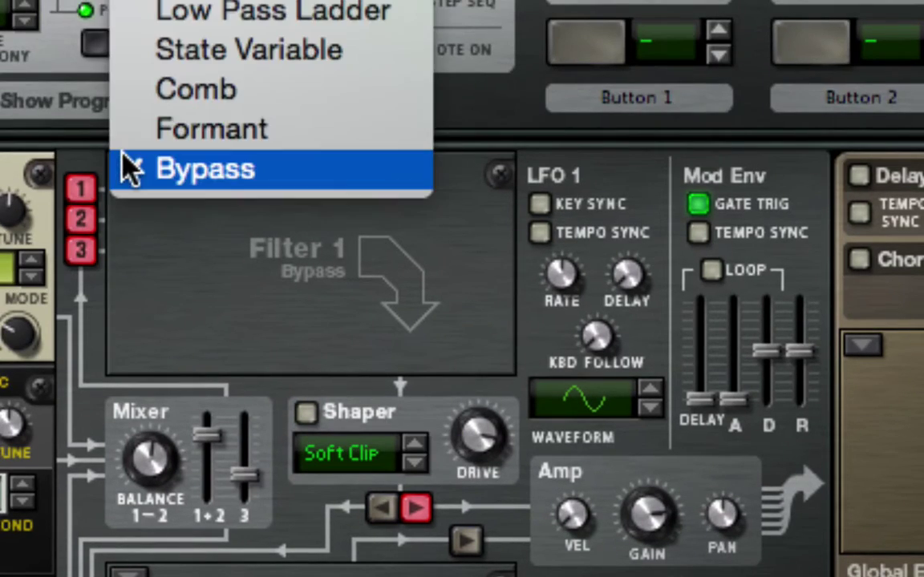
click(204, 132)
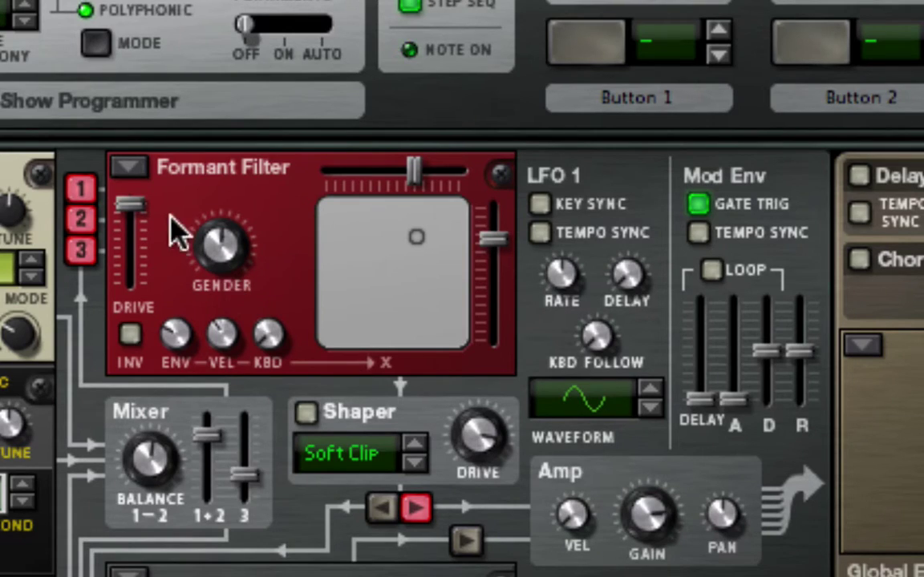
click(125, 169)
click(142, 210)
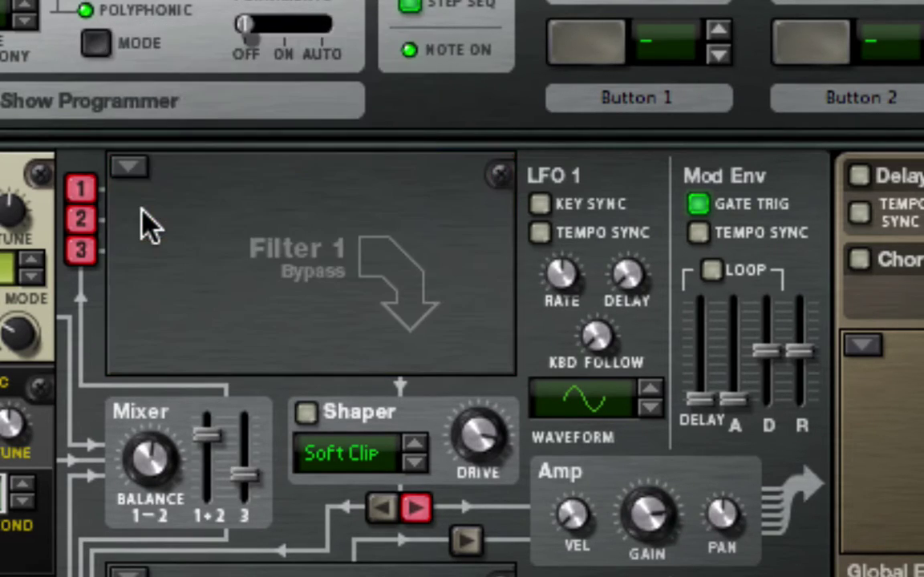
Audition Filter 1 as Formant, Low Pass Ladder and State Variable, and return it to Formant.
click(126, 170)
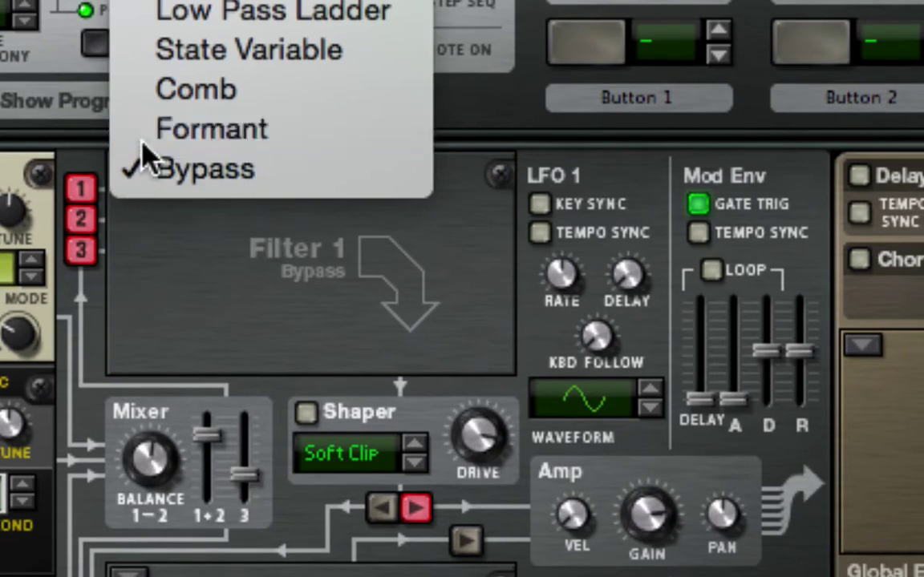
click(143, 141)
click(130, 169)
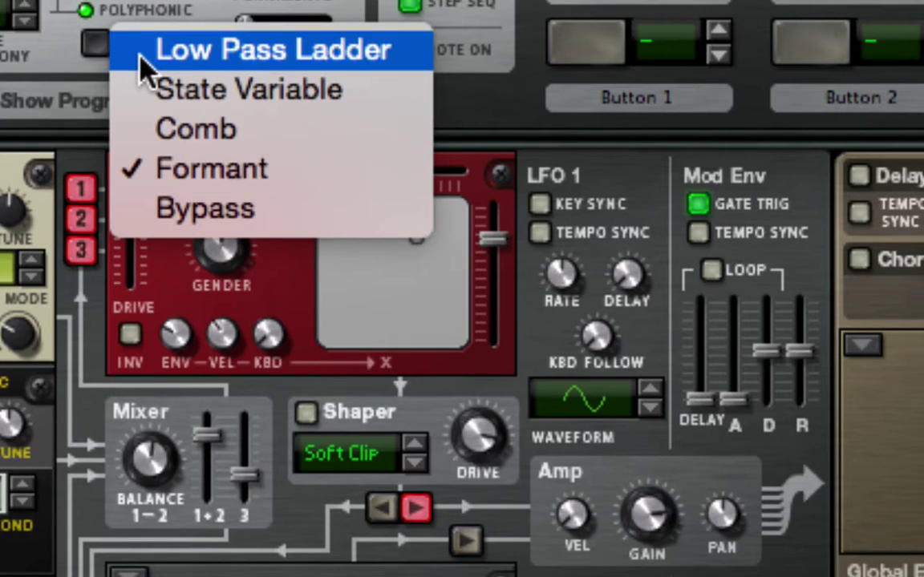
click(142, 64)
click(135, 169)
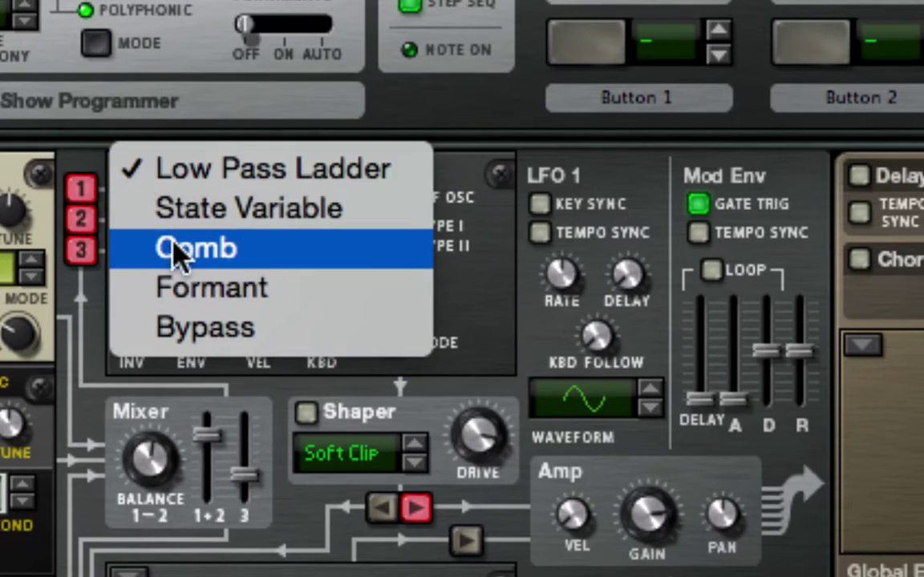
click(184, 210)
click(130, 169)
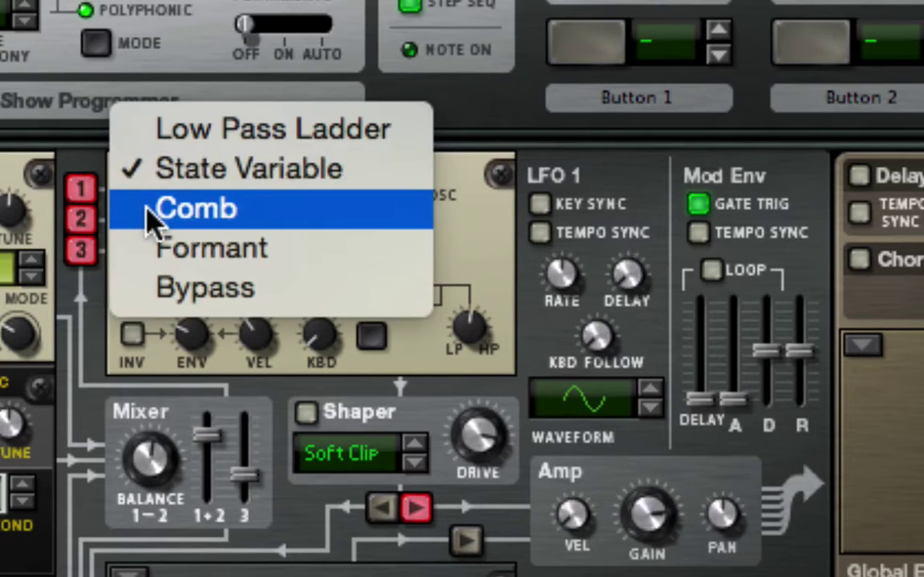
click(160, 255)
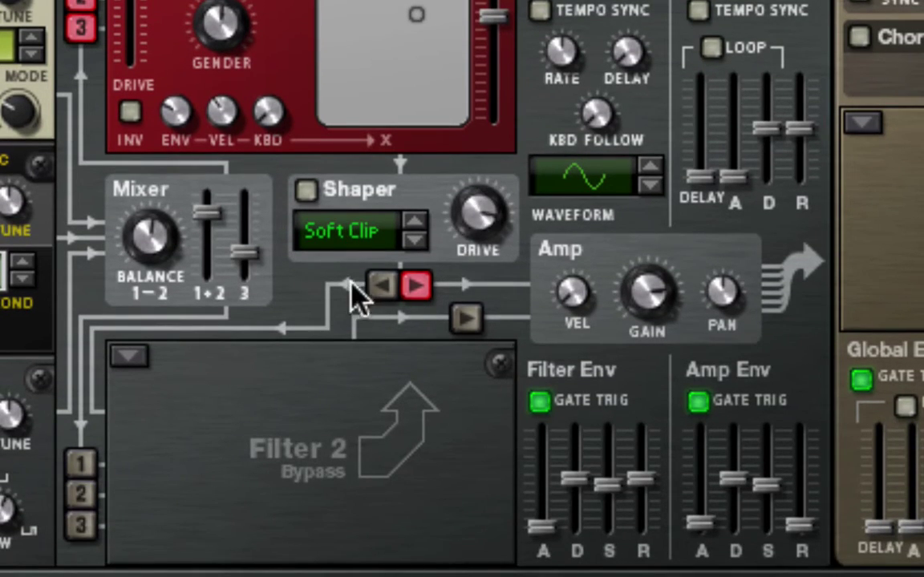
Set Filter 1 to Low Pass Ladder, leaving Filter 2 on Bypass.
click(146, 363)
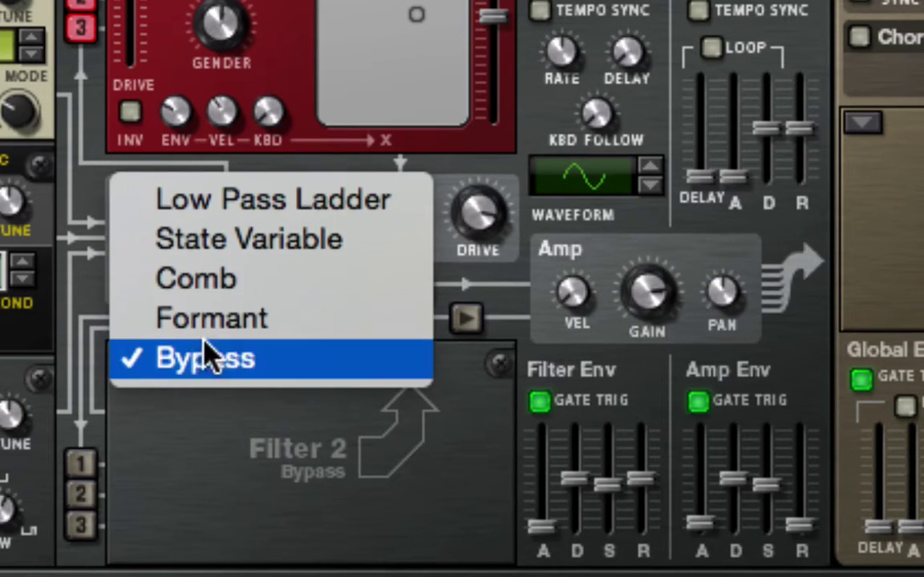
click(159, 425)
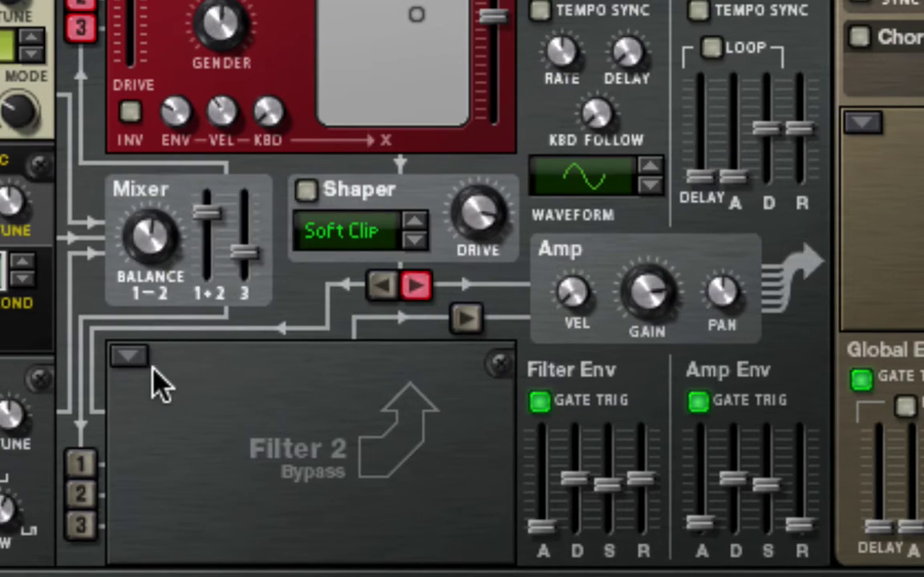
scroll(184, 143, up, 5)
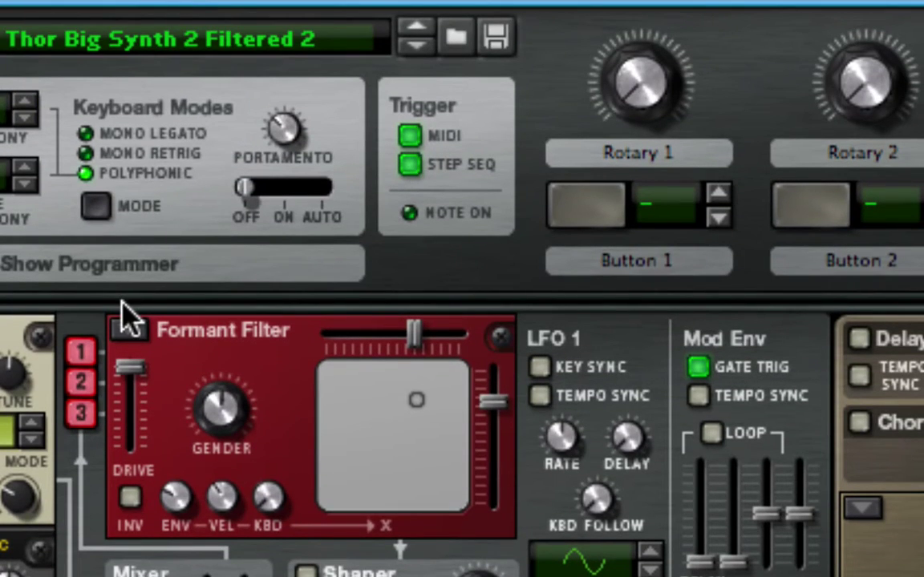
click(125, 328)
click(164, 225)
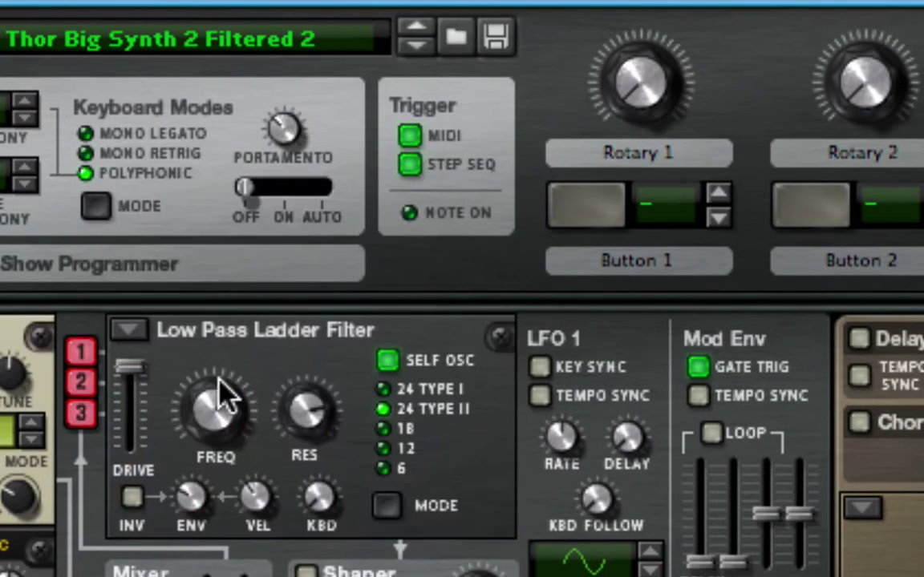
Route oscillators 1, 2 and 3 into Filter 2.
scroll(232, 574, down, 2)
scroll(224, 573, down, 3)
click(83, 473)
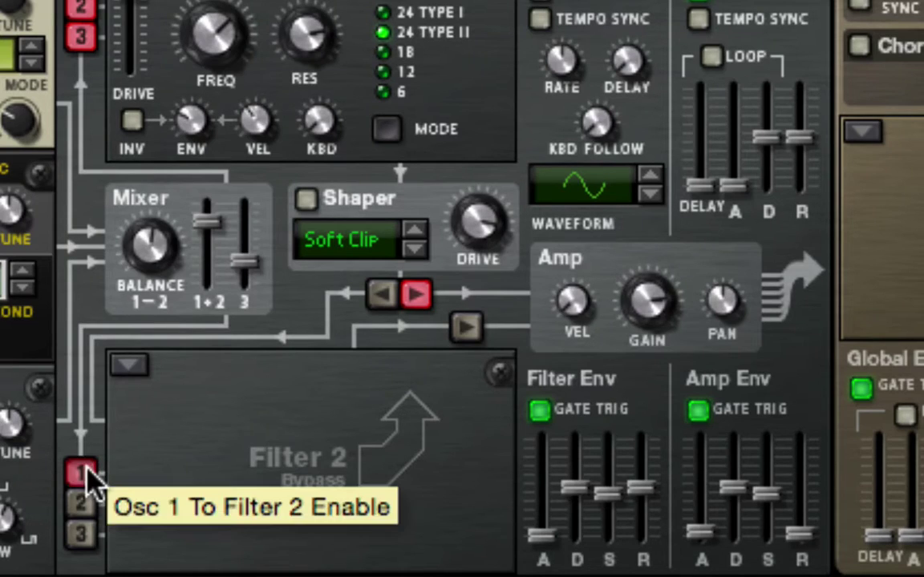
click(83, 499)
click(80, 532)
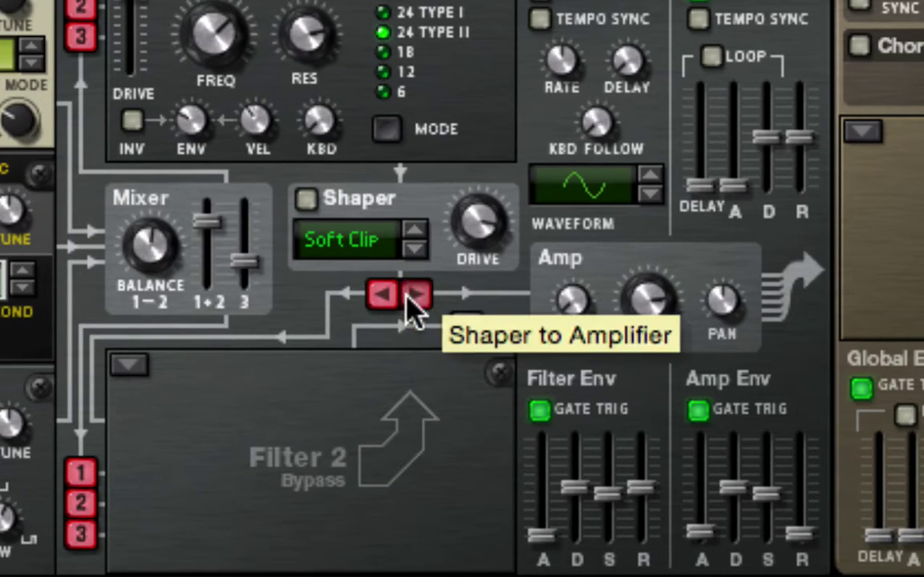
Set Filter 2 to Formant, raise its drive to maximum and place its X,Y point at about 95,94.
click(124, 365)
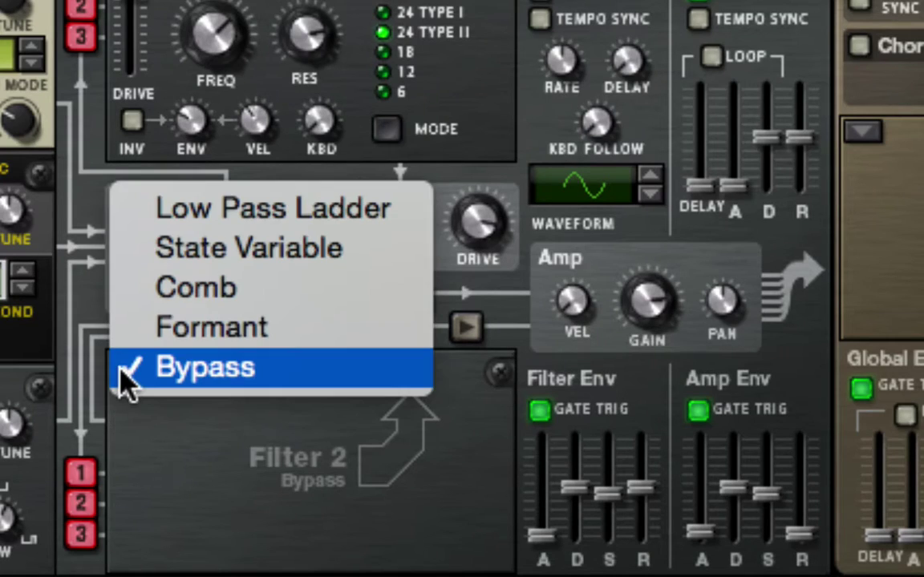
click(148, 333)
drag(408, 538, 432, 443)
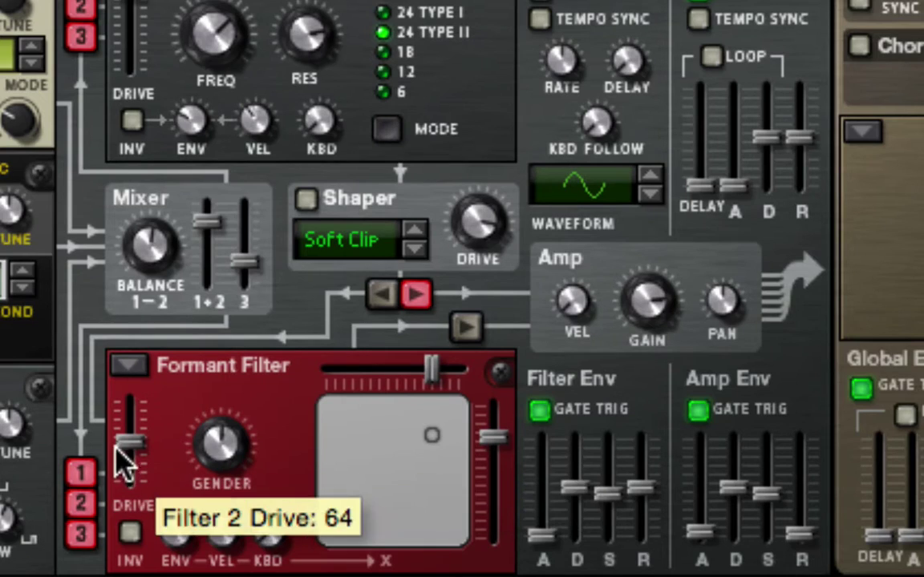
drag(122, 441, 122, 396)
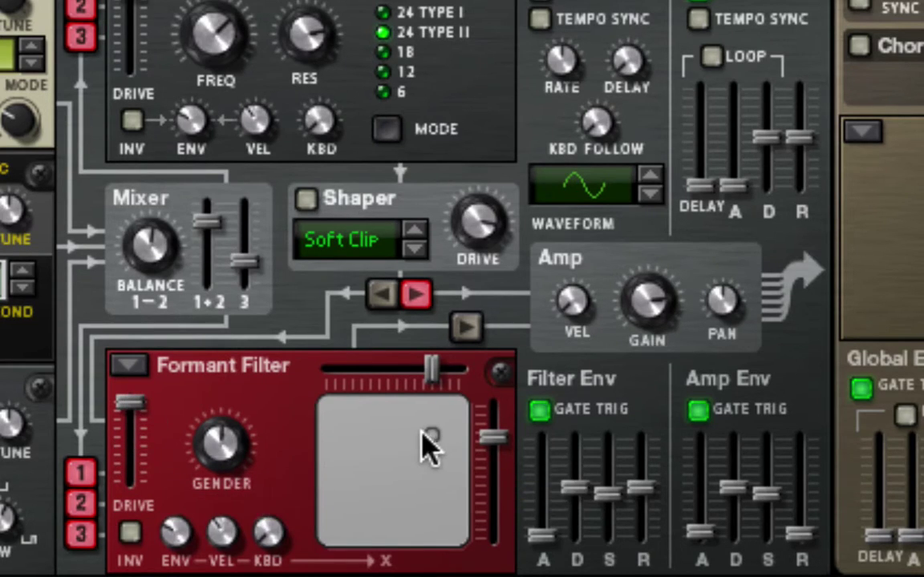
drag(431, 447, 427, 439)
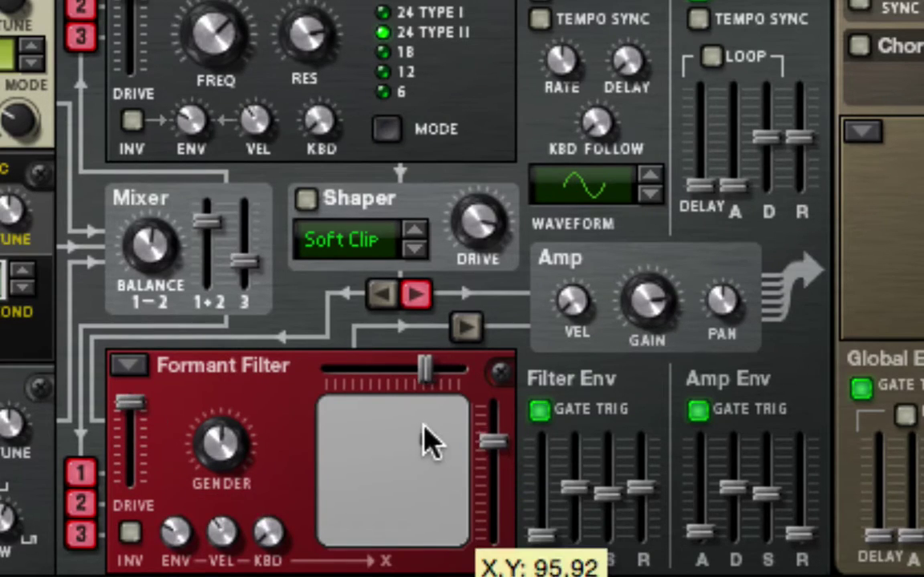
Enable the Filter 2 to Amplifier routing and compare the sound with the routing off and on.
click(464, 326)
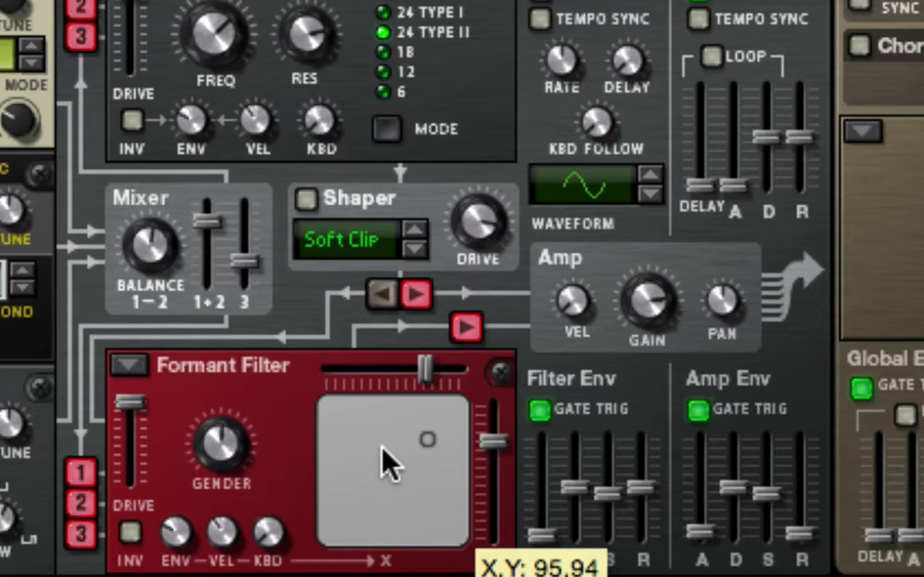
scroll(385, 546, down, 3)
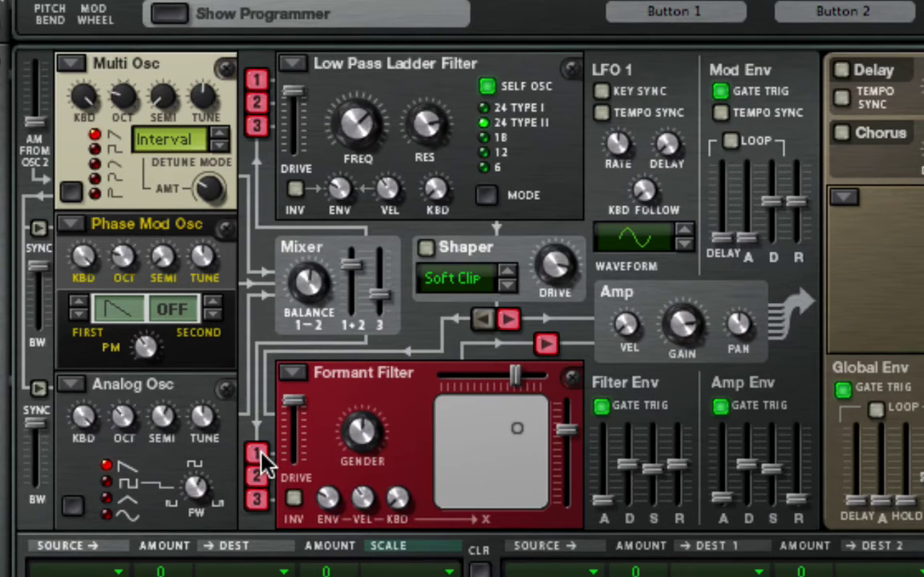
click(545, 344)
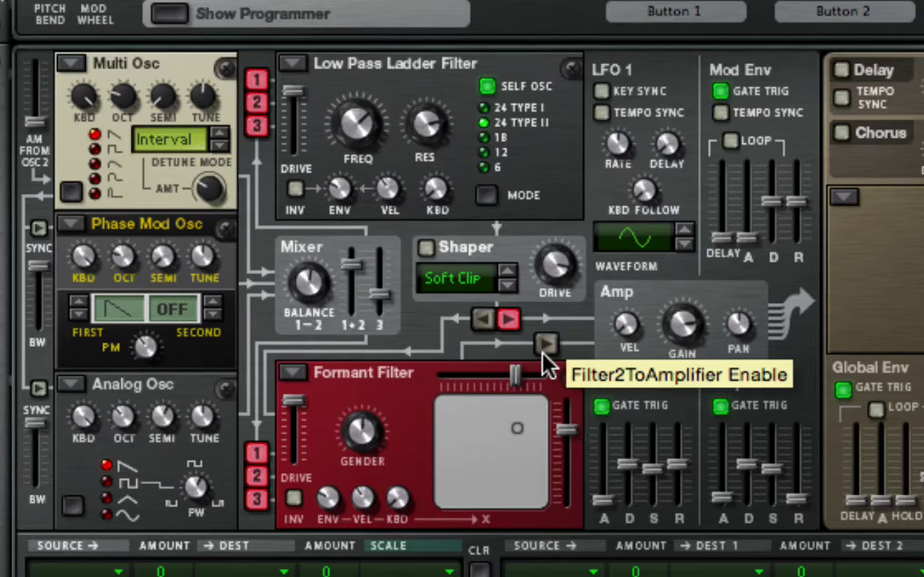
click(545, 344)
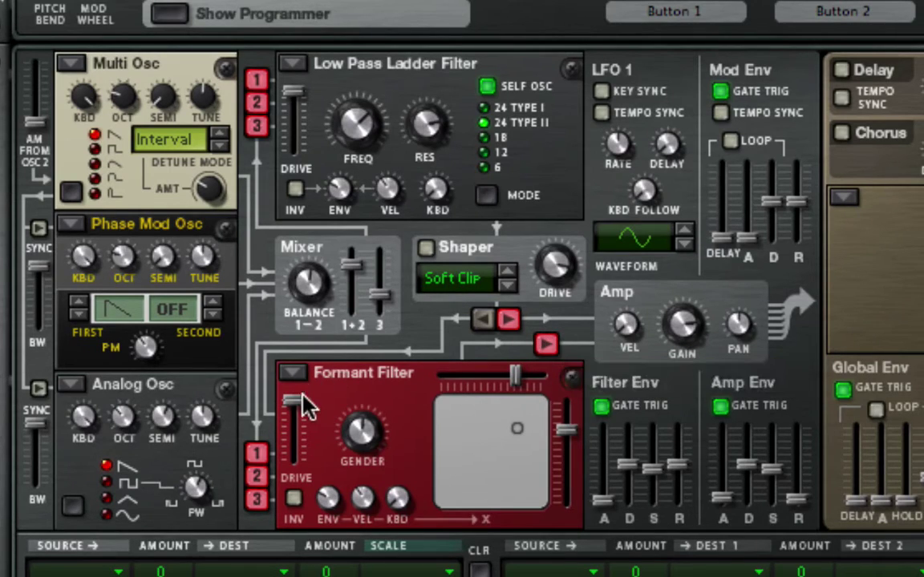
Lower the Filter 2 drive to about halfway and compare the patch without and with Filter 2 feeding the amplifier.
drag(305, 407, 360, 432)
click(545, 344)
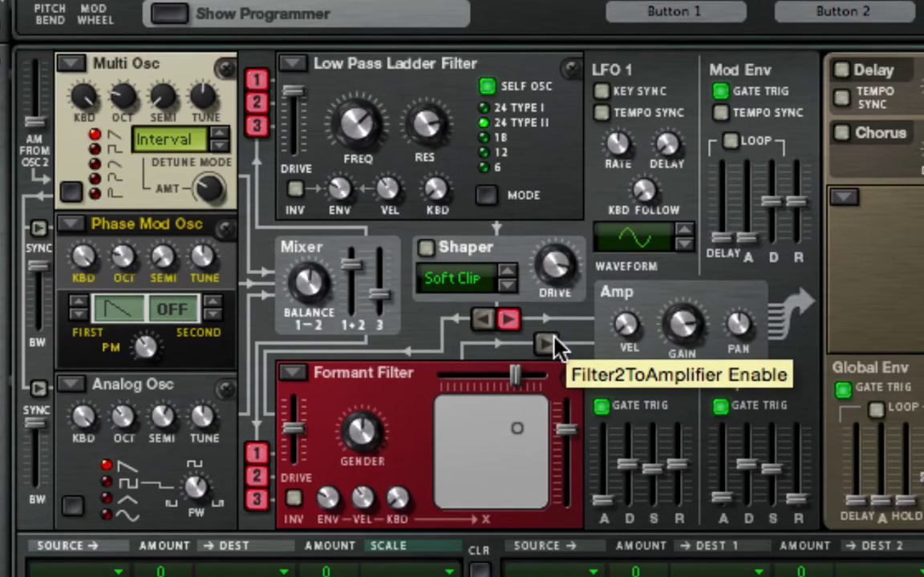
click(545, 344)
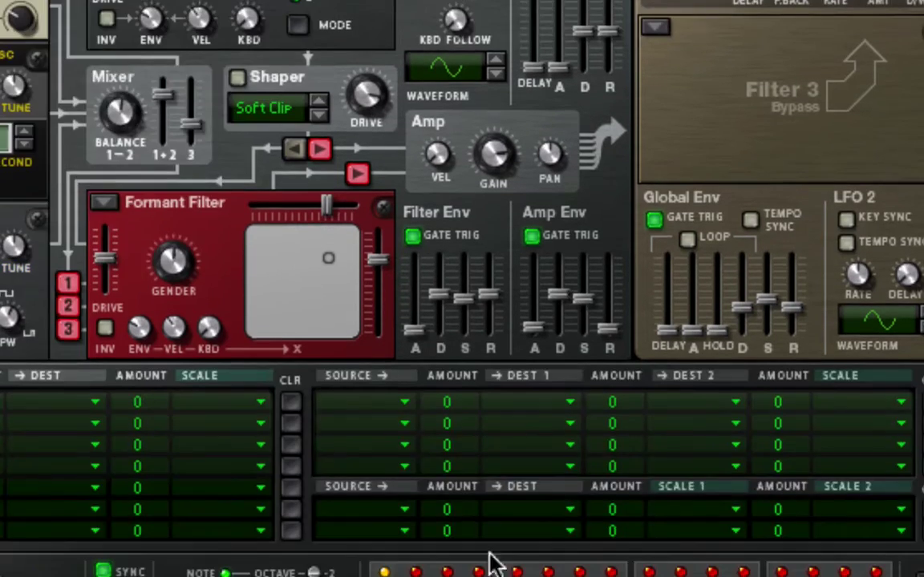
Create an RPG-8 Monophonic Arpeggiator for the Thor synthesizer.
scroll(423, 412, down, 10)
scroll(412, 402, up, 8)
scroll(407, 406, down, 3)
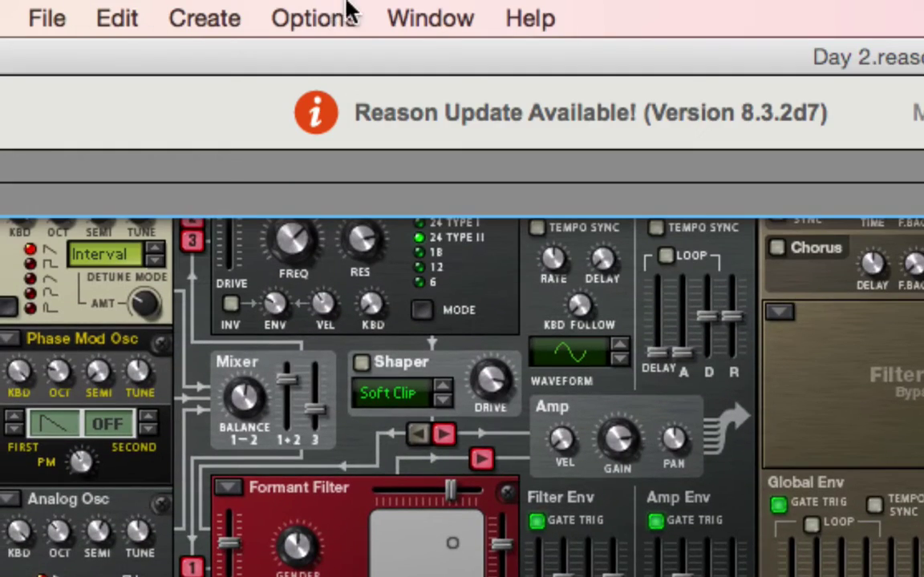
click(277, 9)
mouse_move(213, 19)
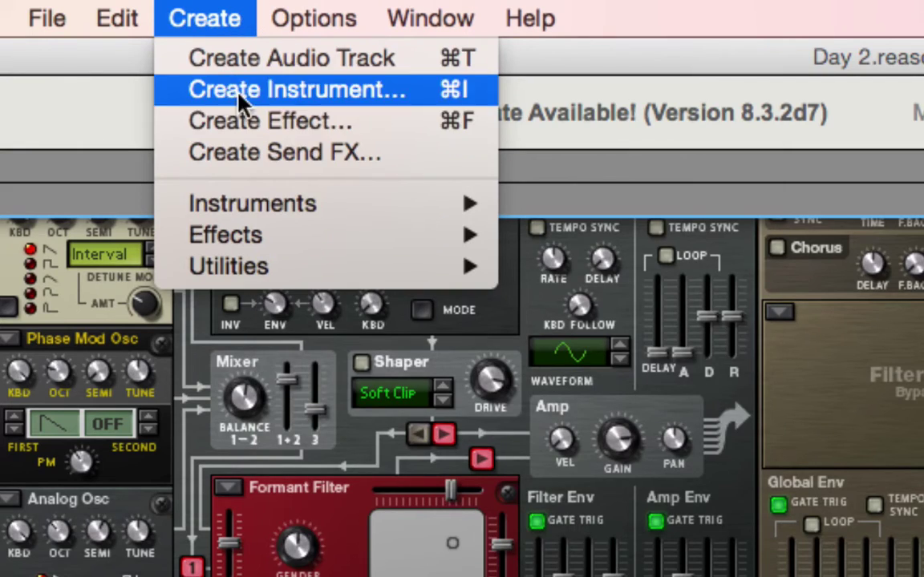
mouse_move(309, 202)
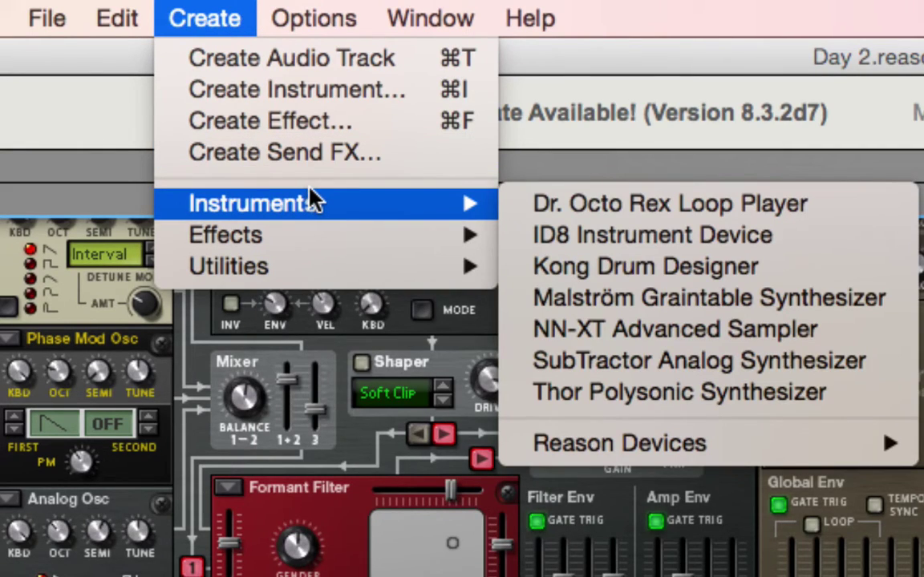
mouse_move(313, 233)
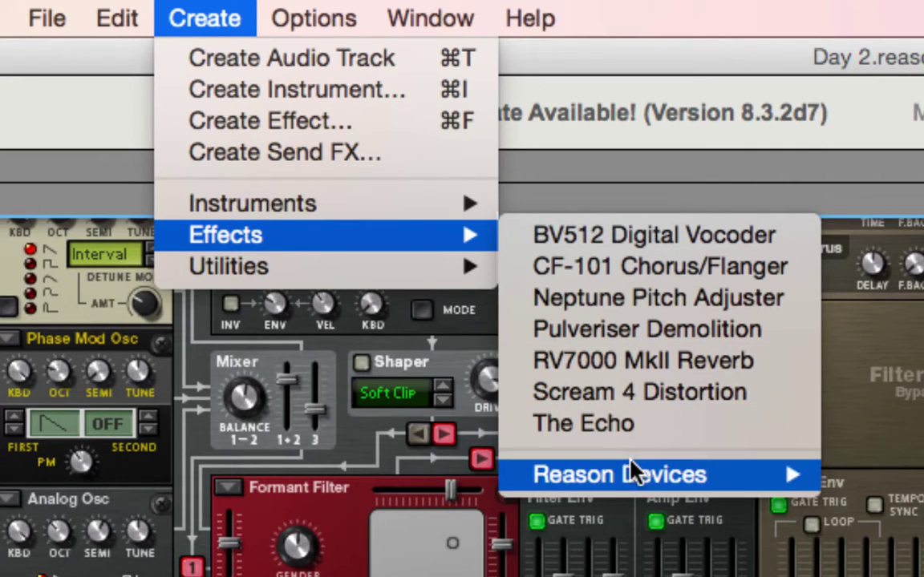
mouse_move(633, 473)
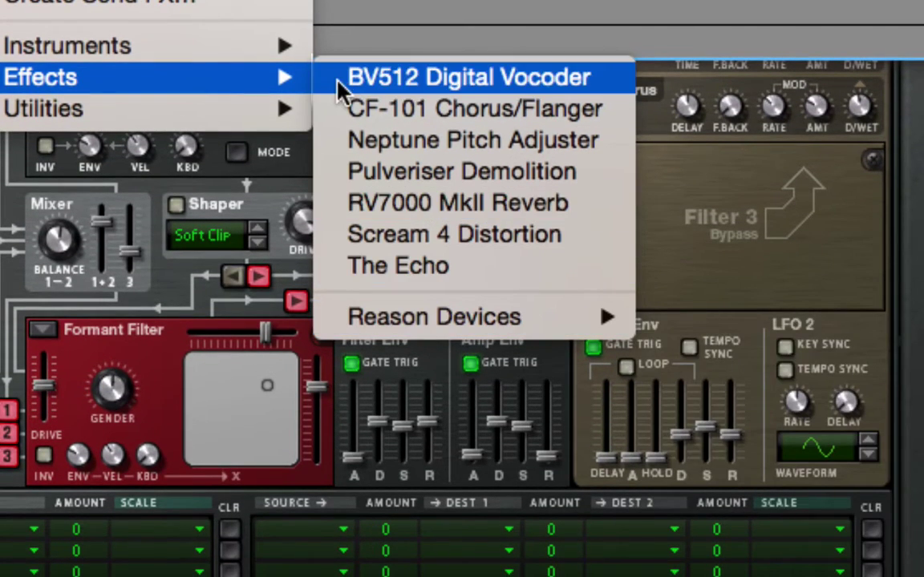
mouse_move(269, 113)
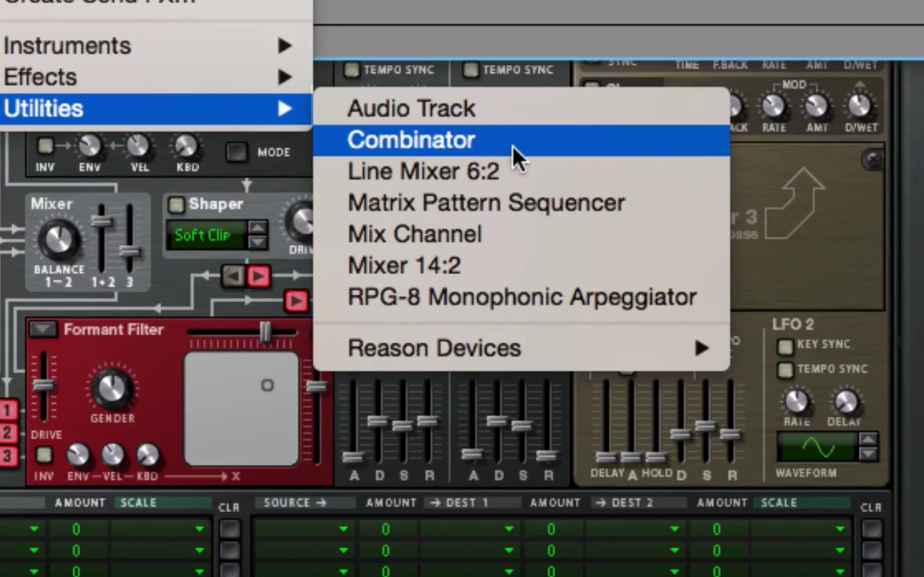
click(518, 301)
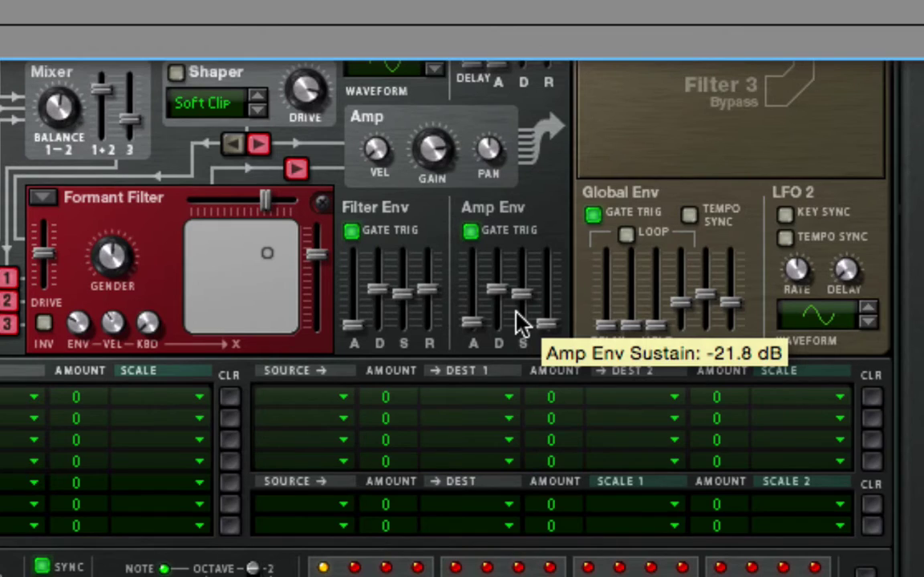
Enable the arpeggiator's pattern and switch off steps 5, 7 and 10.
scroll(517, 361, down, 5)
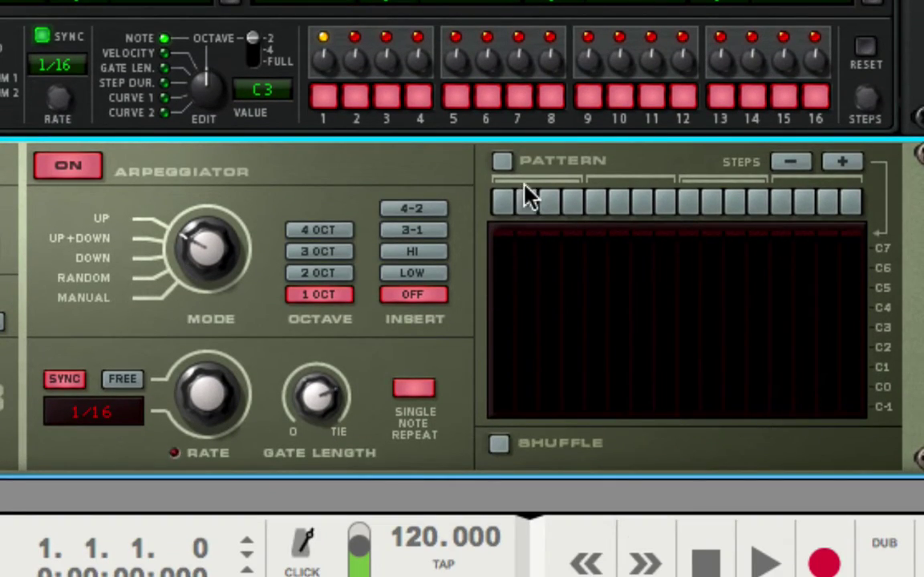
click(504, 162)
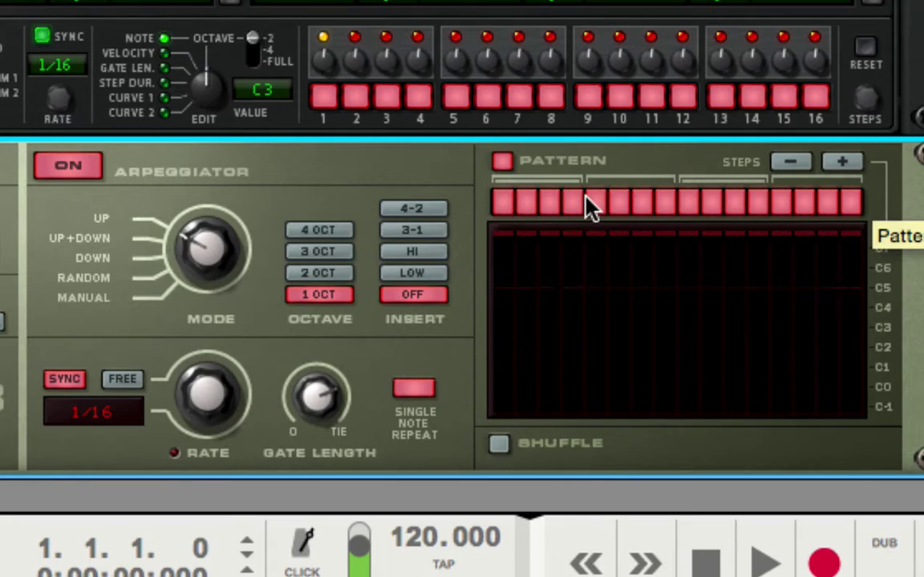
click(594, 202)
click(642, 202)
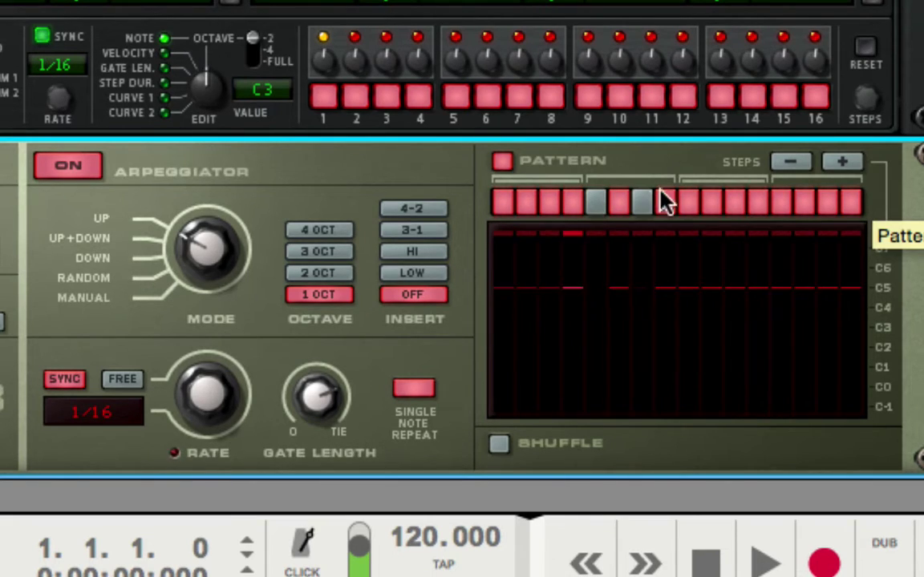
click(713, 205)
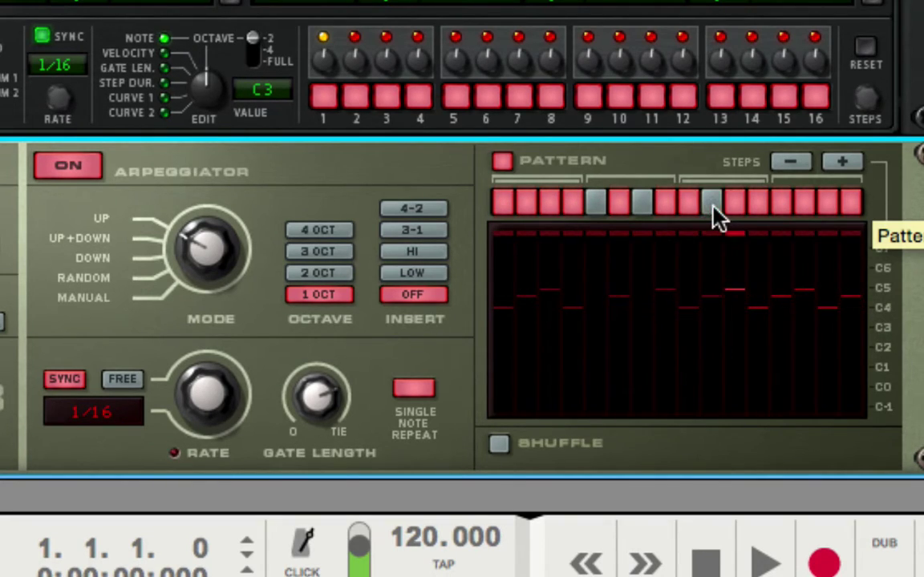
Switch off arpeggiator pattern steps 15, 13 and 2, and turn the arpeggiator off.
click(826, 205)
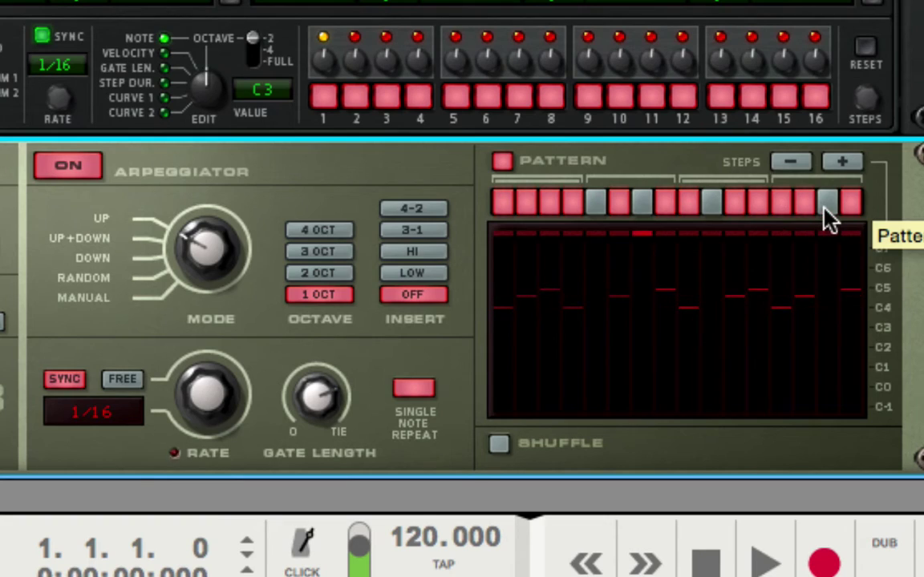
click(779, 205)
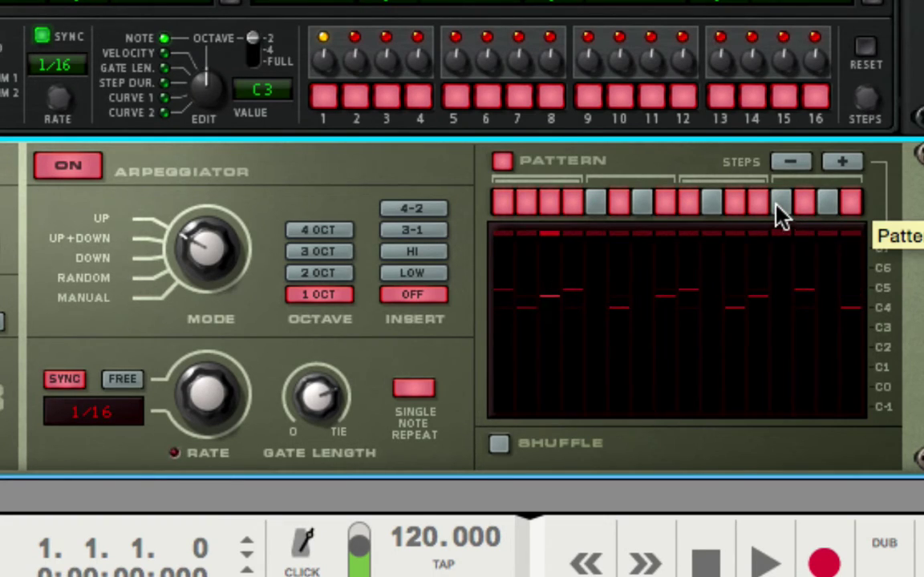
click(526, 202)
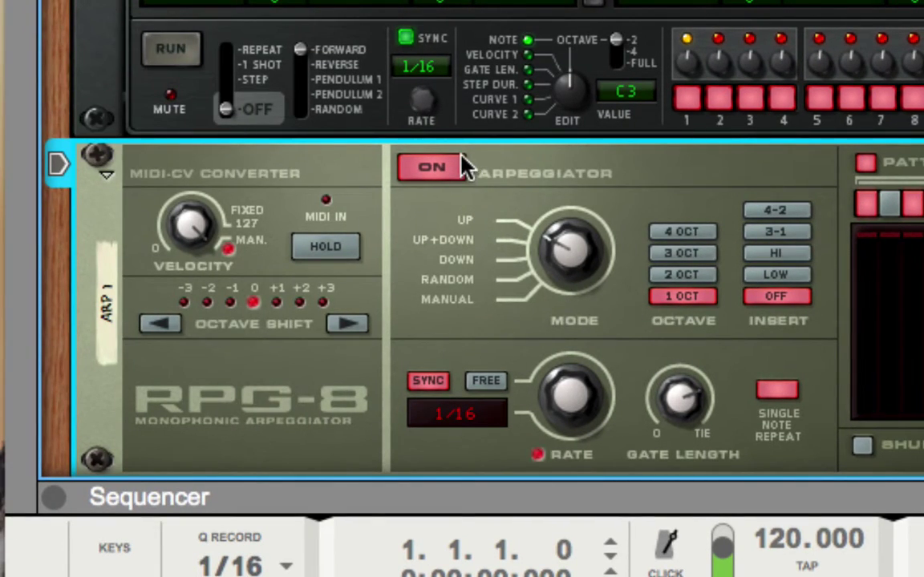
click(462, 167)
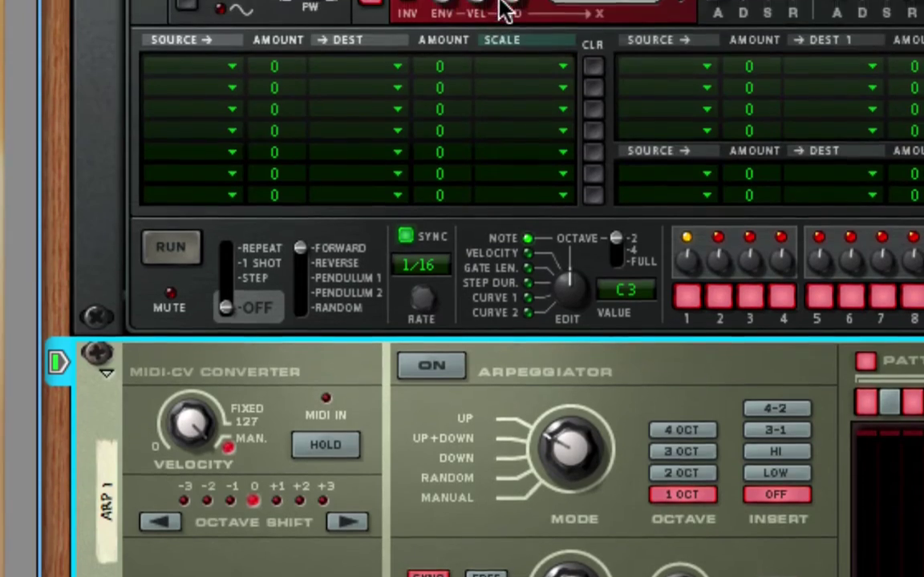
Enable key sync and tempo sync for Thor's LFO 1 and adjust its rate.
scroll(732, 546, up, 8)
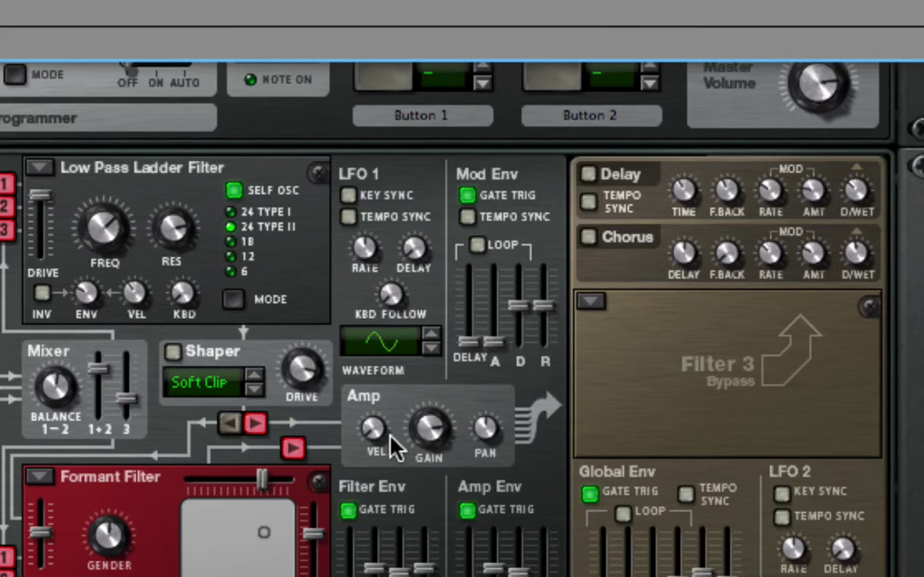
mouse_move(375, 437)
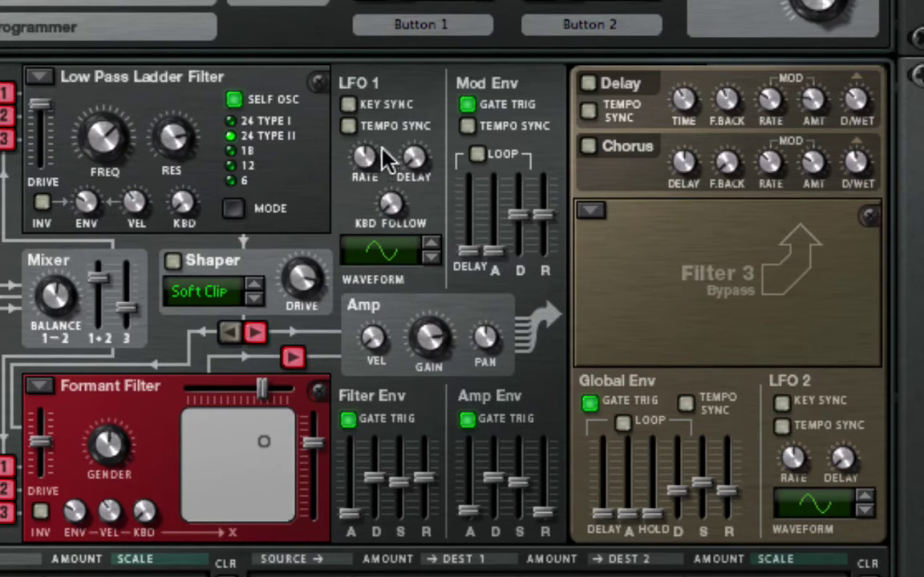
click(348, 105)
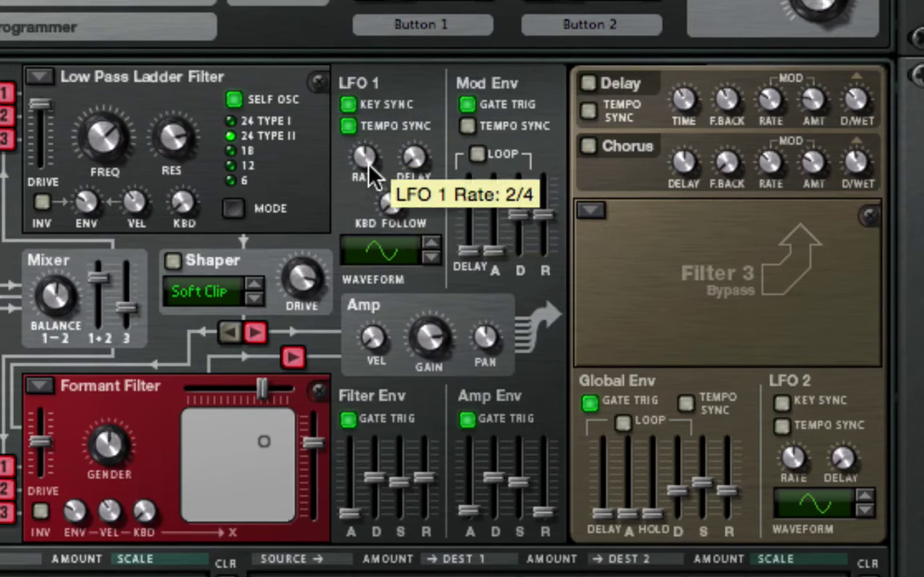
mouse_move(371, 162)
mouse_down()
mouse_move(376, 136)
mouse_move(365, 153)
mouse_move(375, 152)
mouse_up()
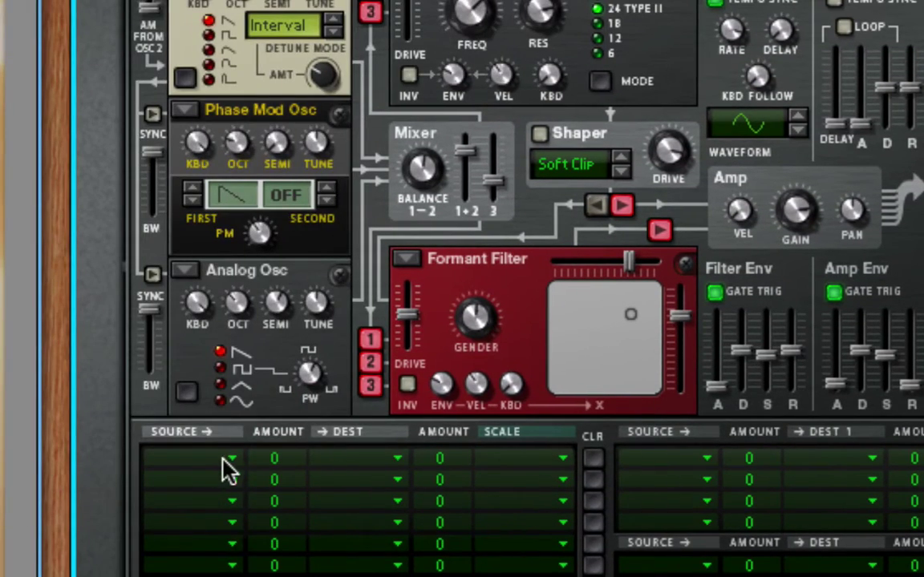
Route LFO 1 to the Amp's Audio Input in the first row of the modulation matrix.
click(224, 463)
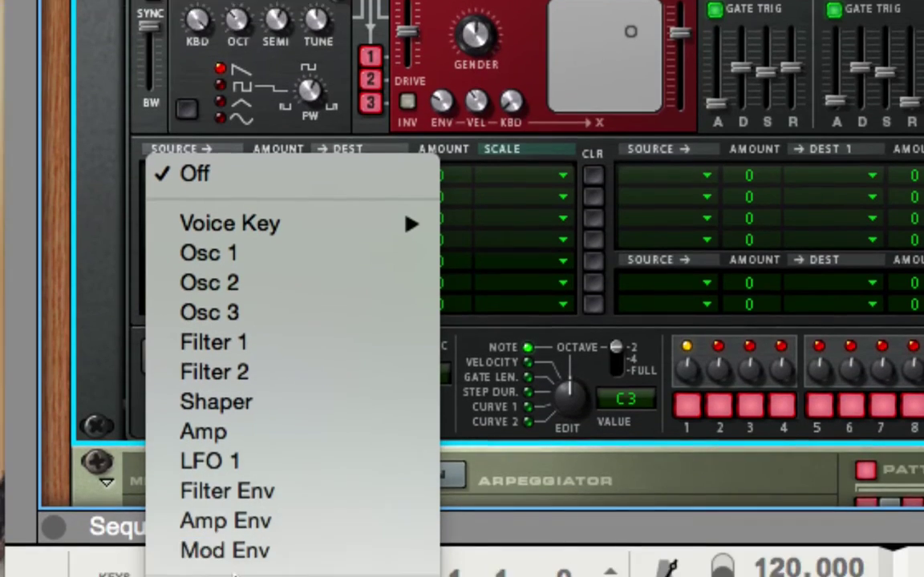
scroll(232, 574, down, 5)
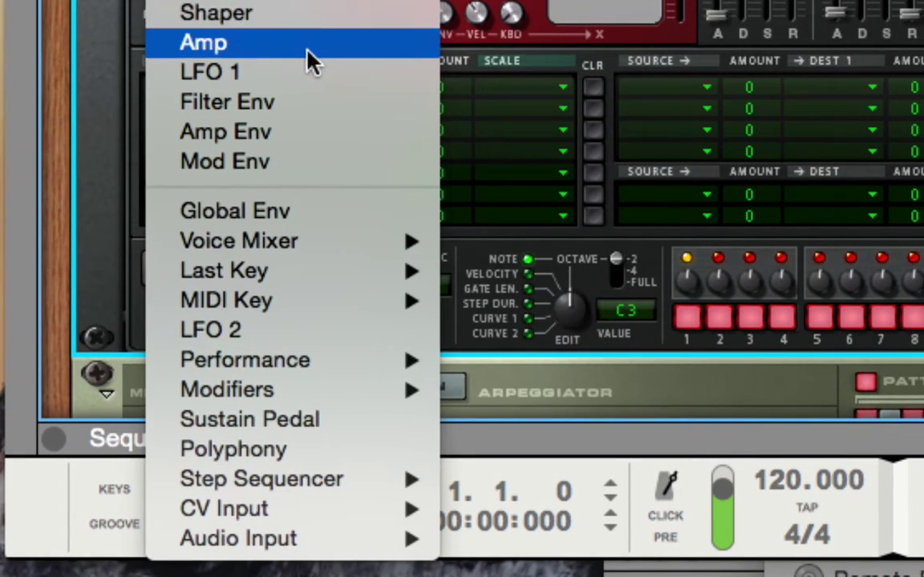
click(305, 71)
click(354, 83)
mouse_move(440, 151)
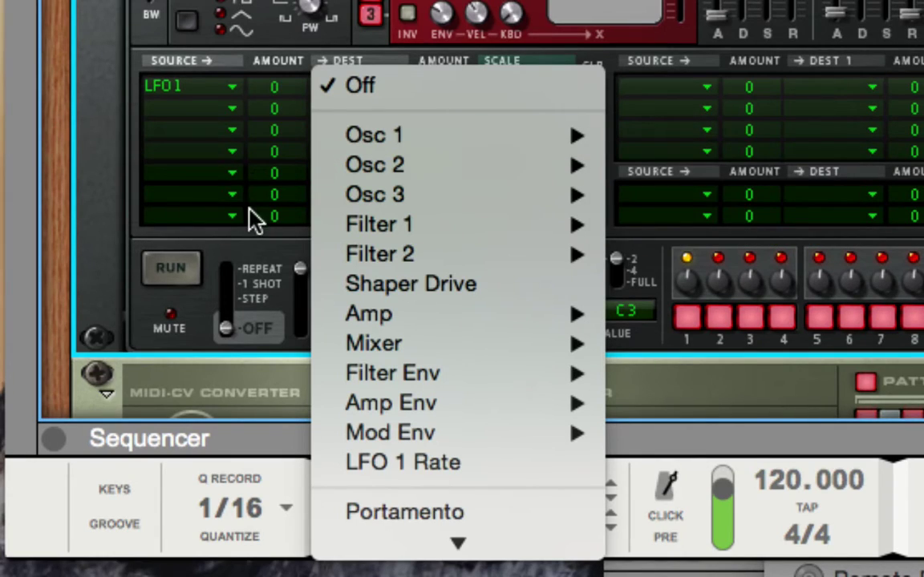
mouse_move(463, 174)
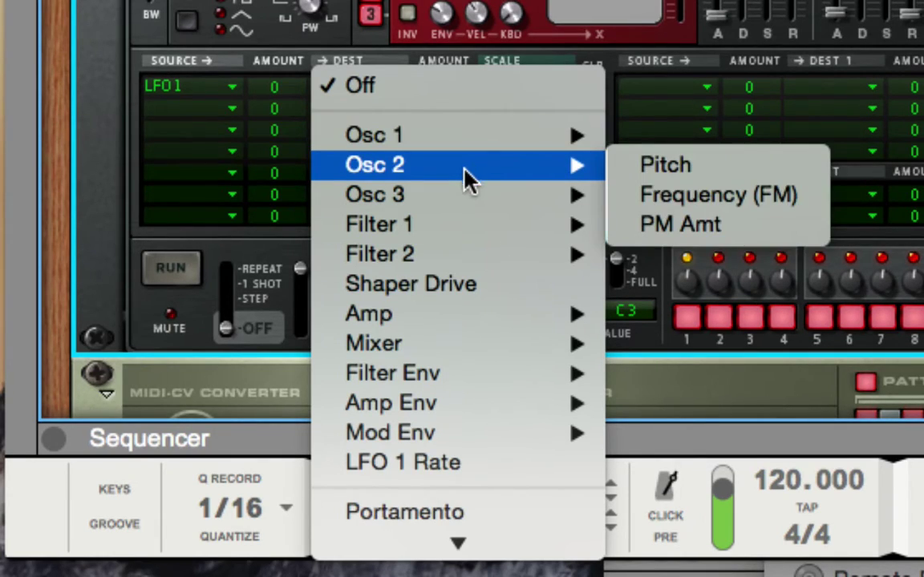
mouse_move(491, 140)
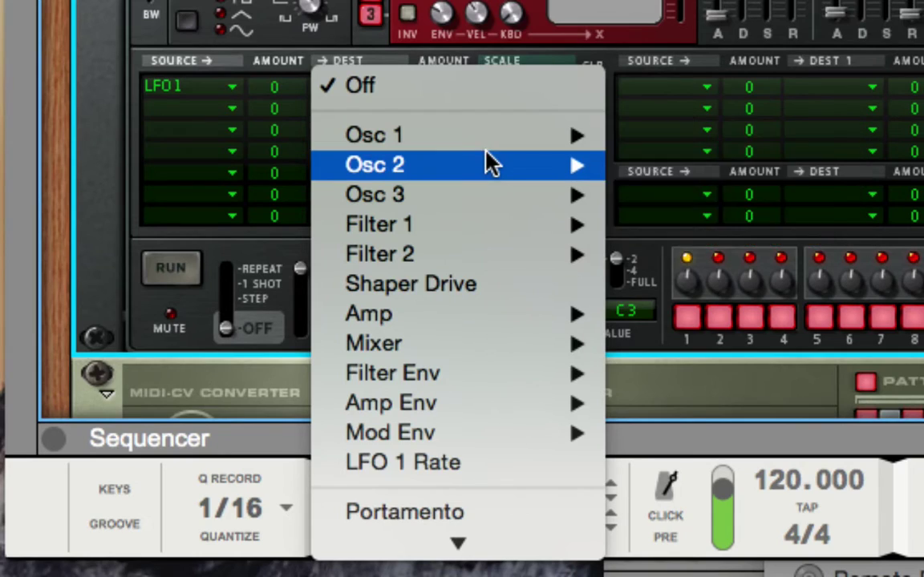
mouse_move(465, 202)
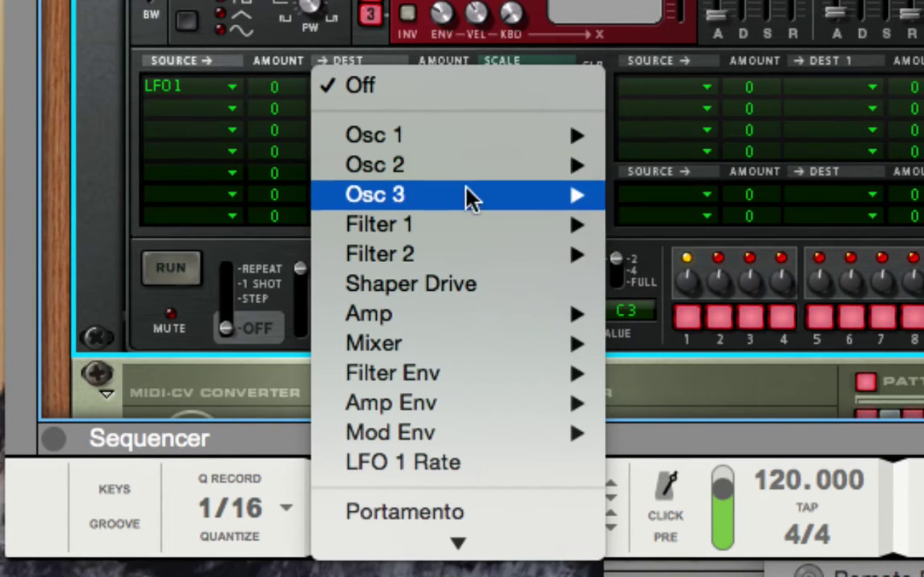
mouse_move(484, 353)
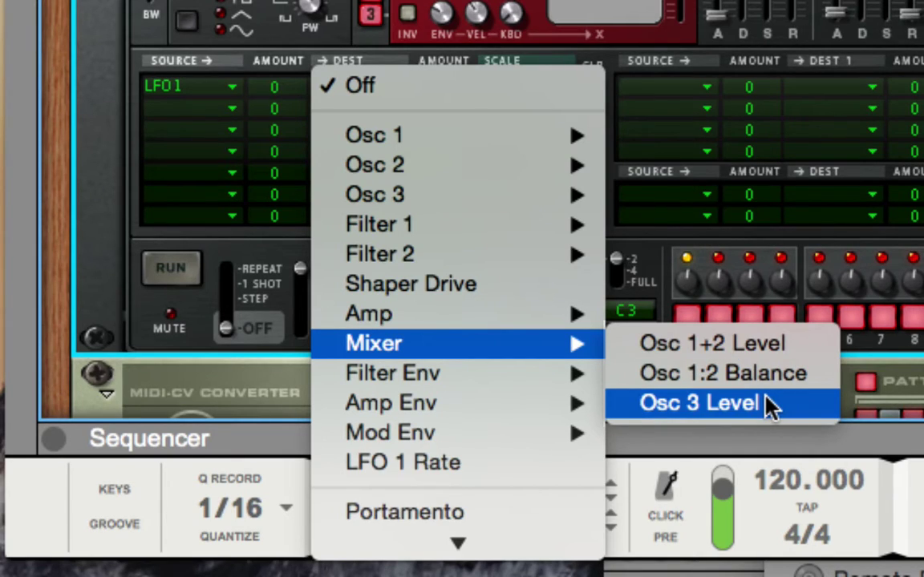
mouse_move(504, 323)
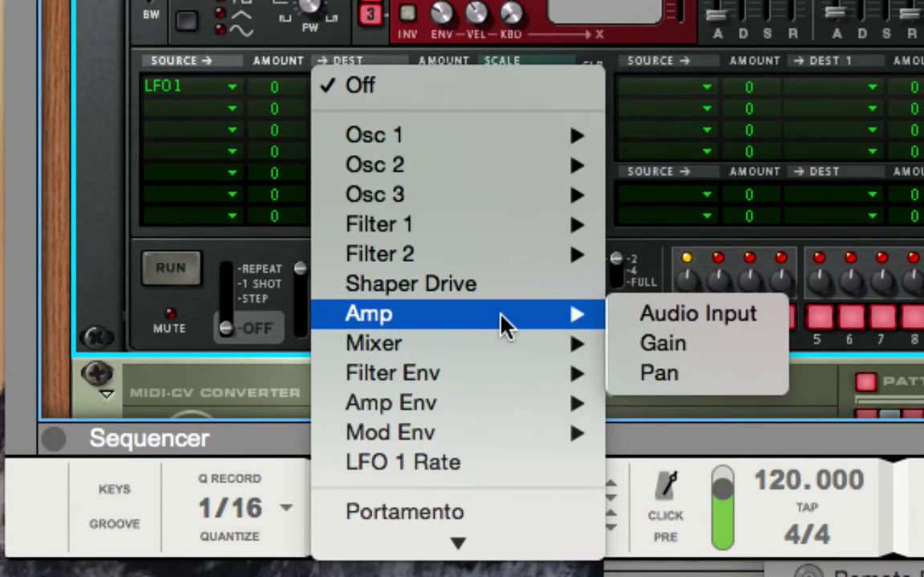
click(700, 320)
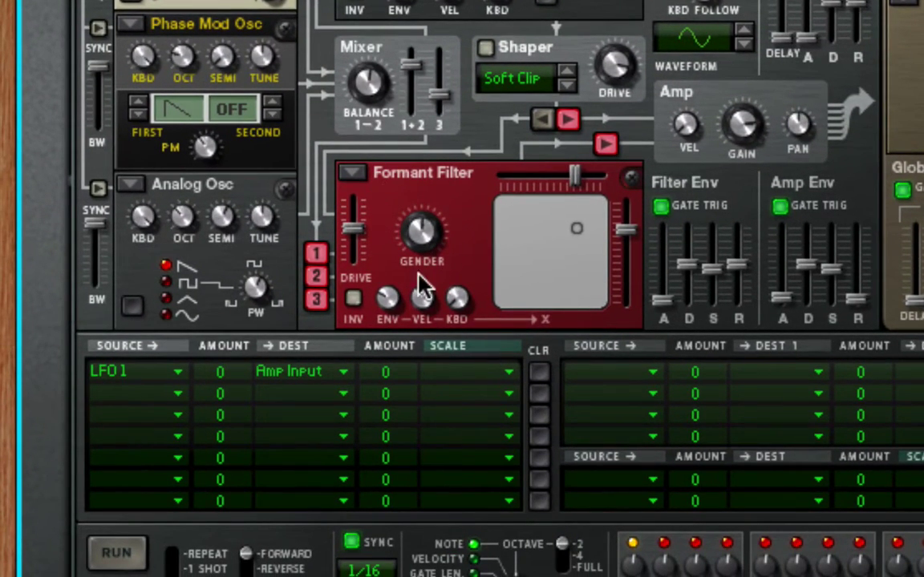
Set the LFO 1 routing's modulation amount to 90 and scale amount to 84, and choose a triangle waveform for LFO 1.
drag(217, 375, 239, 328)
drag(385, 375, 405, 357)
click(453, 374)
click(452, 374)
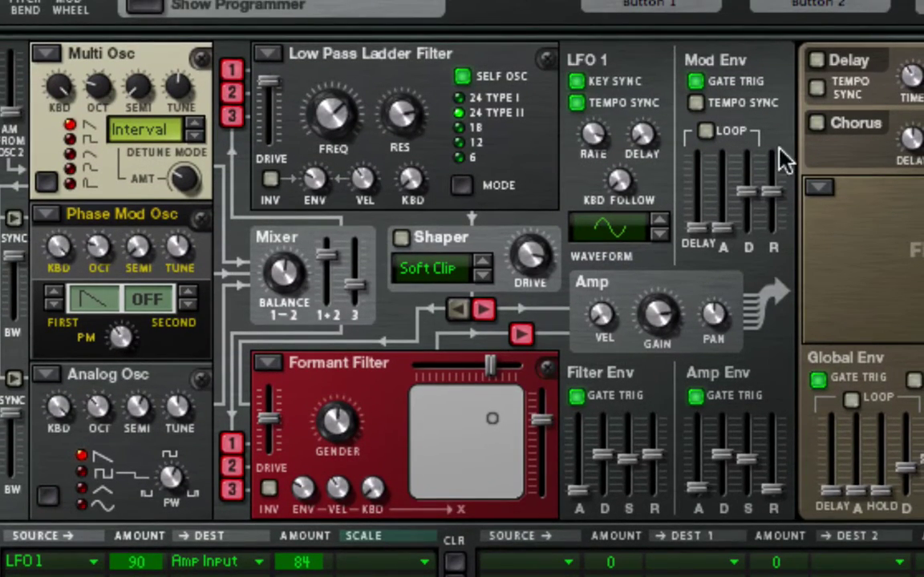
click(655, 224)
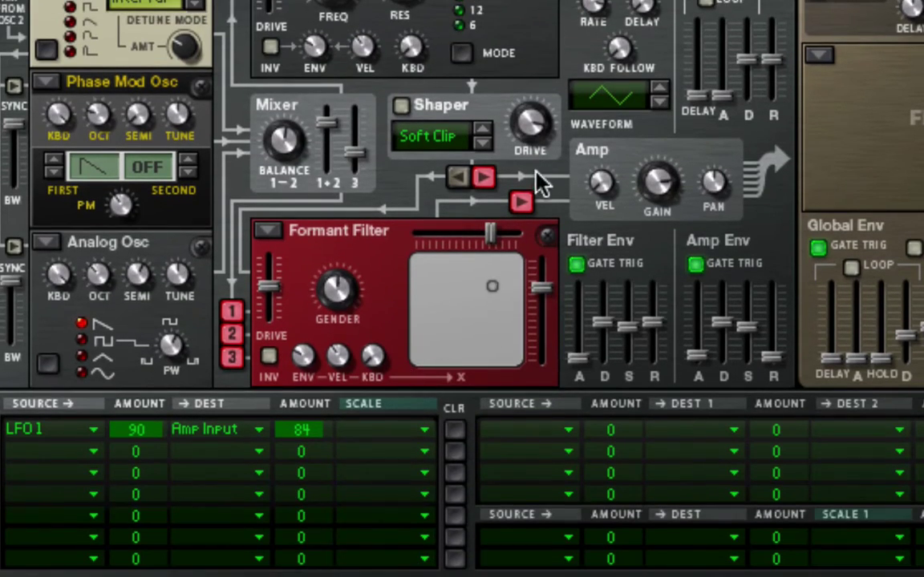
Change the destination of the LFO 1 routing to the mixer's Osc 3 Level.
click(198, 430)
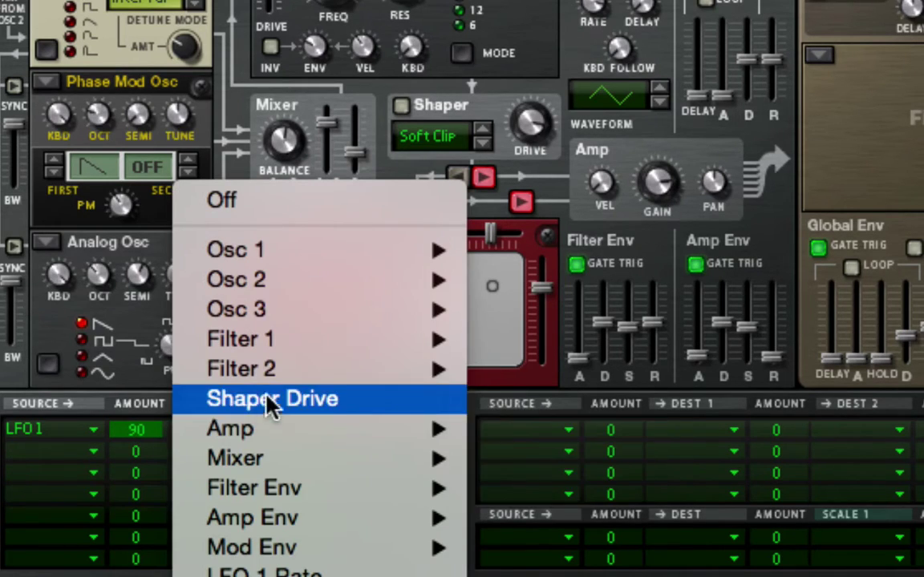
mouse_move(382, 315)
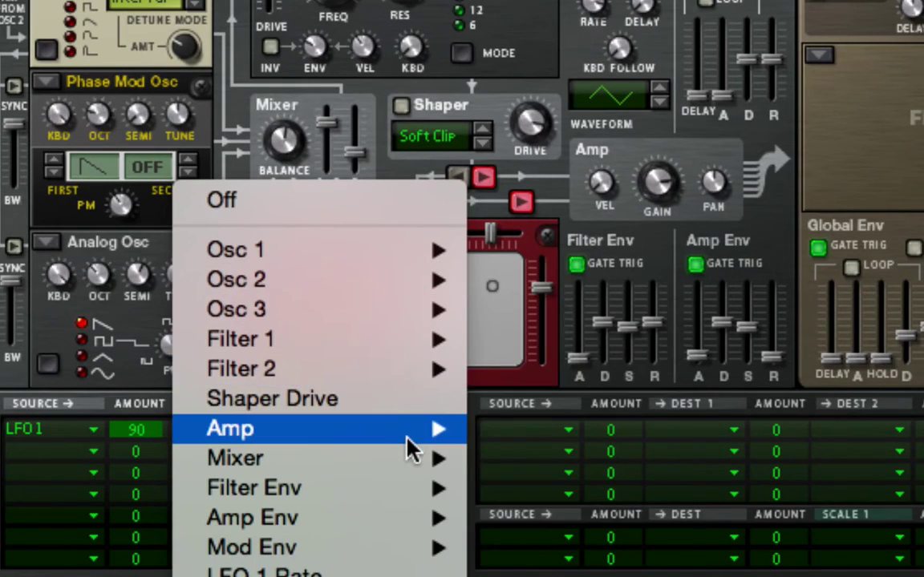
mouse_move(412, 456)
click(563, 522)
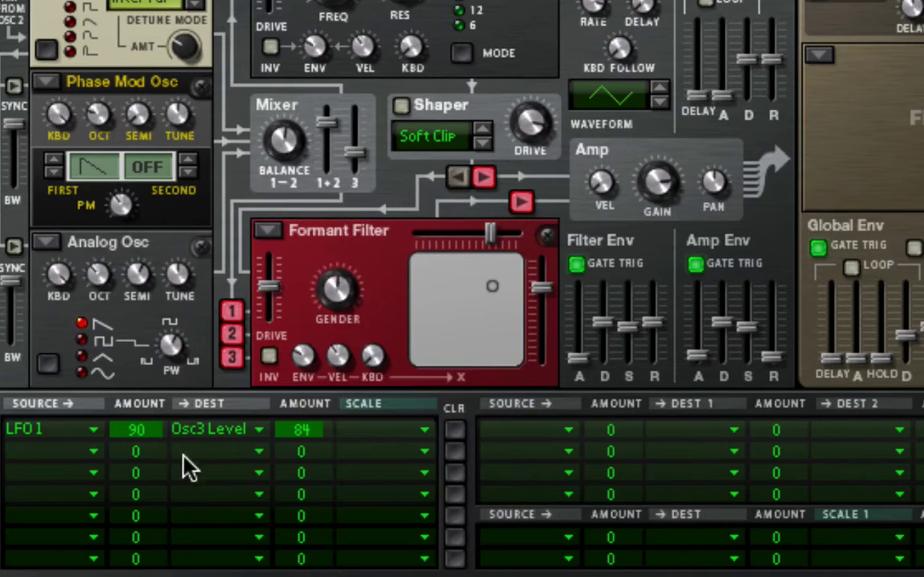
Change the destination of the LFO 1 routing to the mixer's Osc 1+2 Level.
click(238, 433)
mouse_move(383, 398)
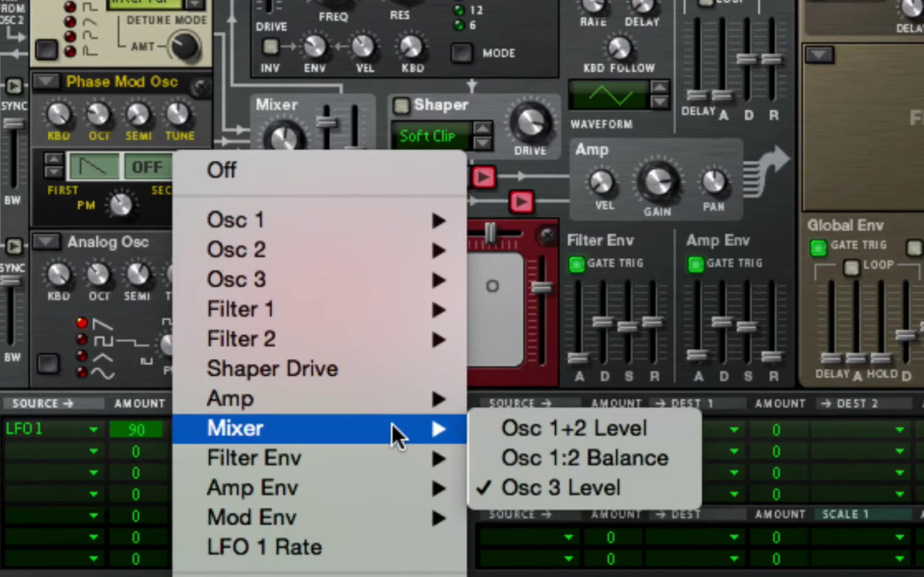
click(503, 428)
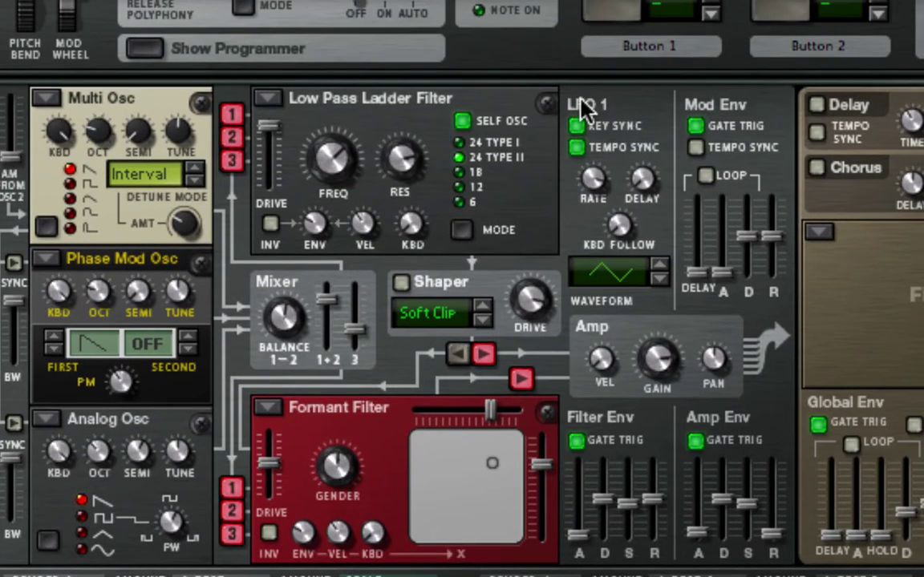
Cycle LFO 1's waveform through the square and ramp shapes to the stepped waveform marked 3.
click(655, 263)
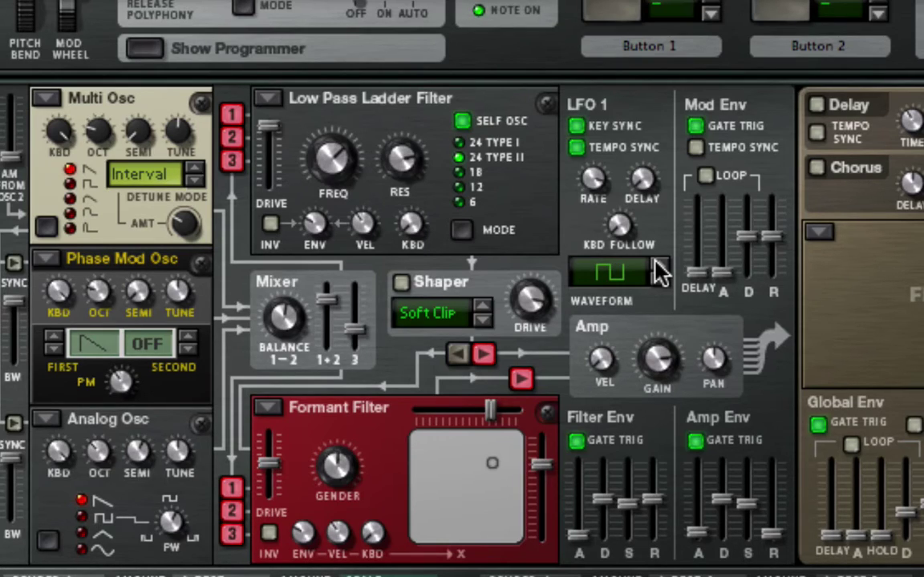
click(654, 263)
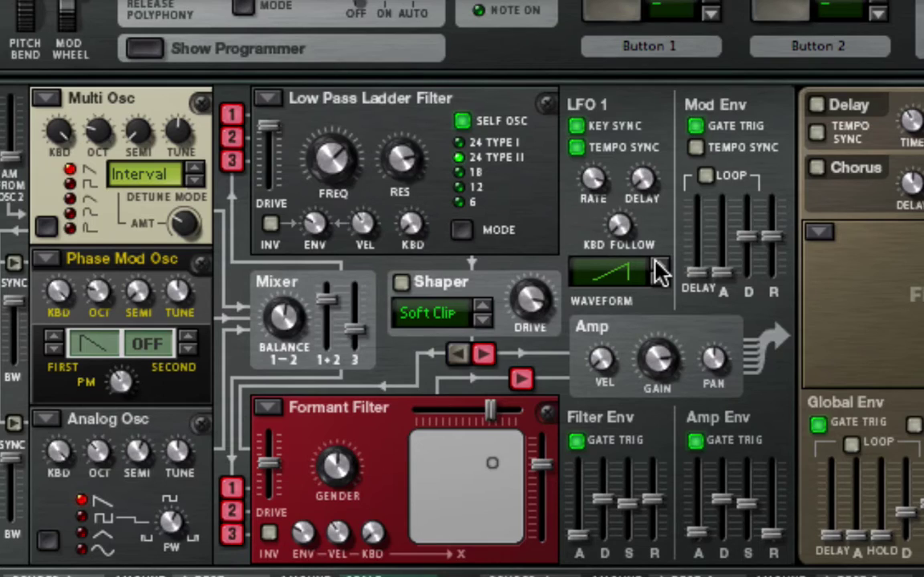
click(654, 263)
click(655, 263)
click(654, 263)
click(655, 263)
Adjust the delay of LFO 1.
mouse_move(608, 205)
mouse_down()
mouse_move(594, 175)
mouse_move(596, 224)
mouse_move(594, 207)
mouse_up()
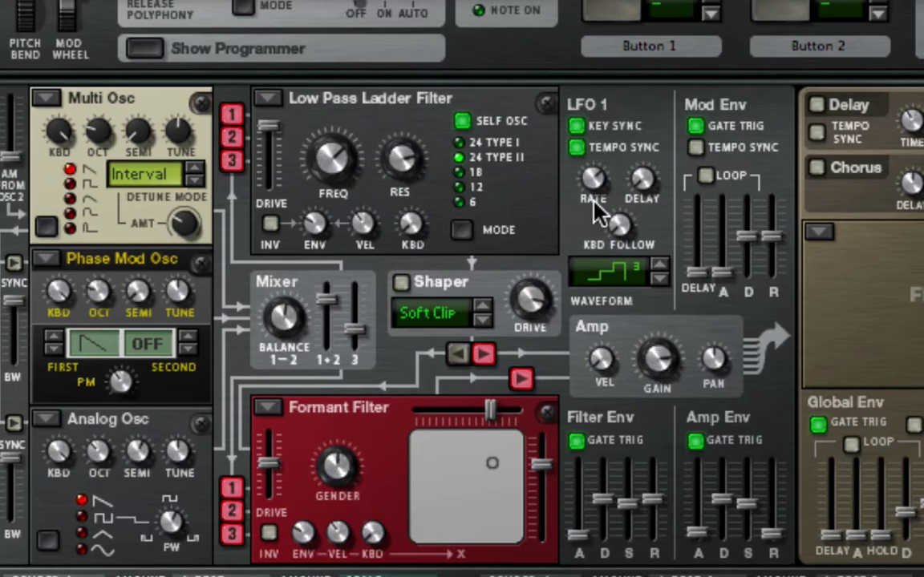
mouse_move(645, 197)
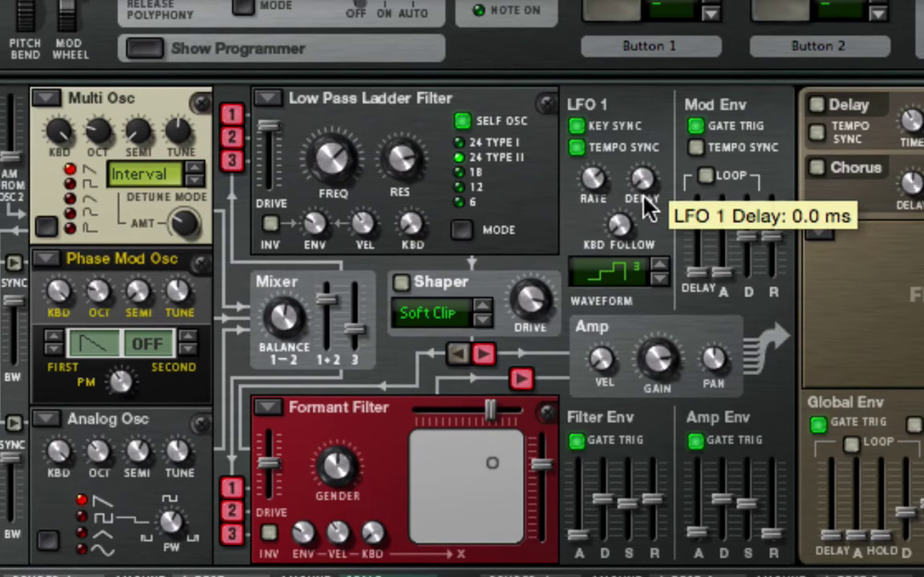
drag(647, 182, 654, 124)
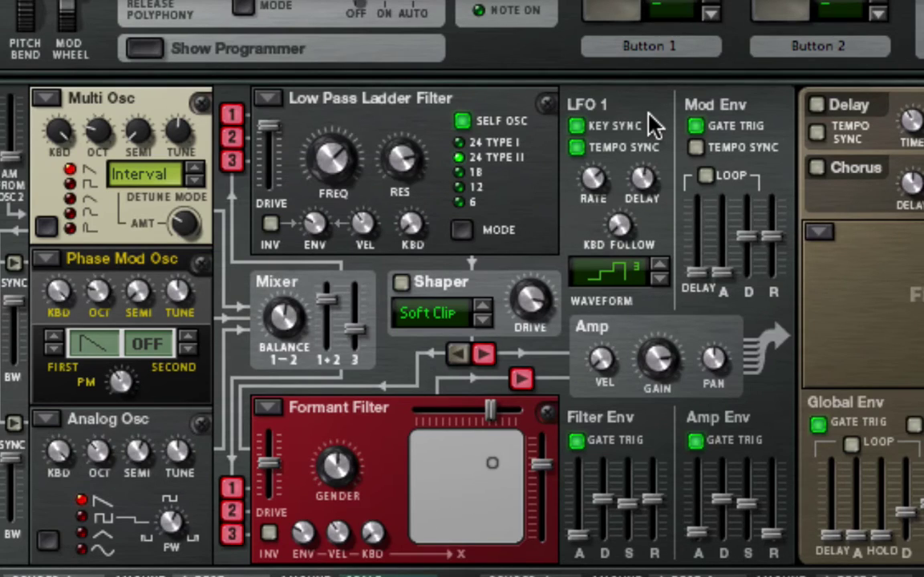
mouse_move(650, 181)
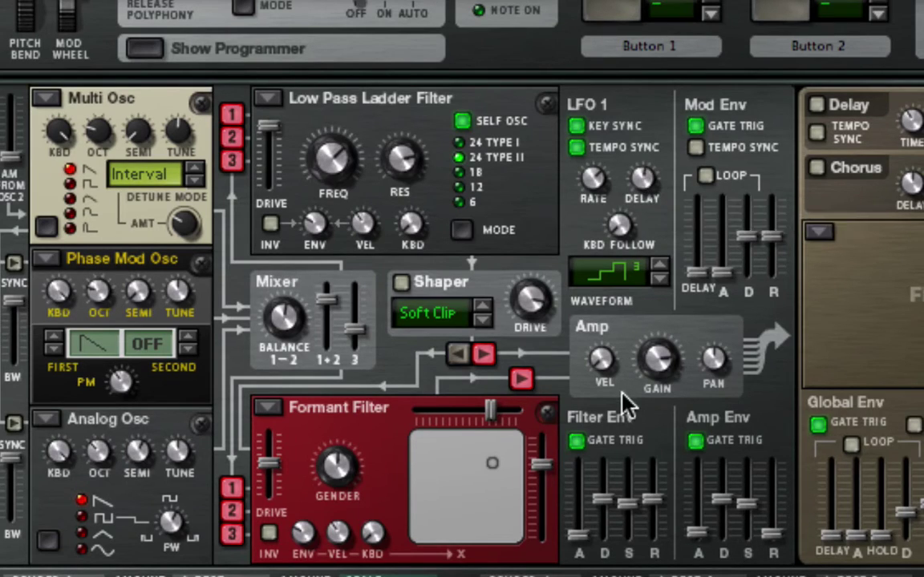
Browse further LFO 1 waveforms, including the stepped ramp marked 8, and set the waveform back to sine.
click(658, 263)
click(657, 263)
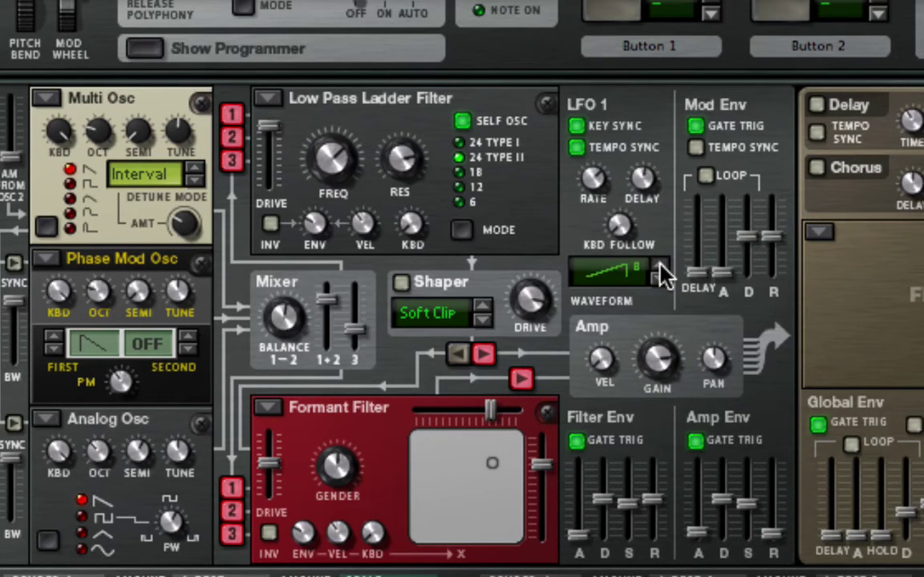
click(657, 263)
click(658, 264)
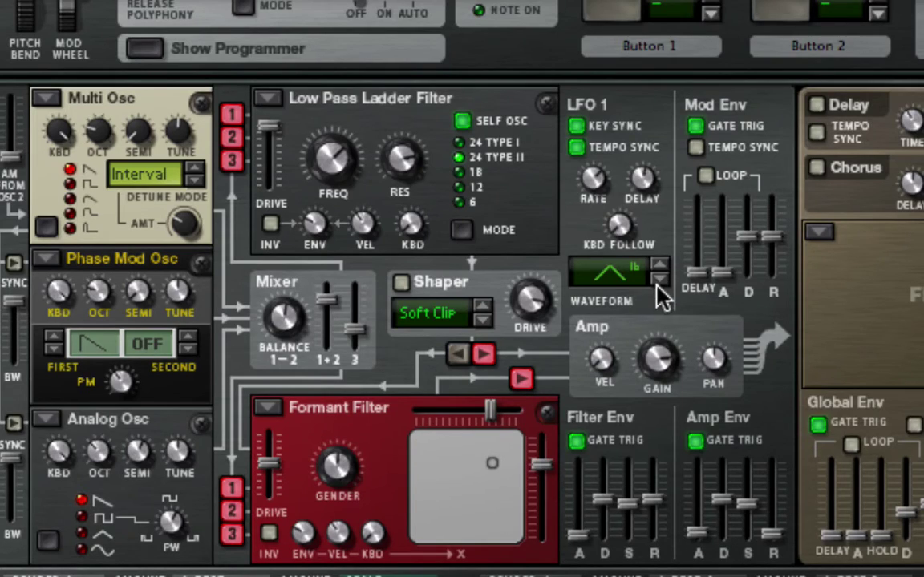
click(658, 282)
click(659, 282)
click(658, 282)
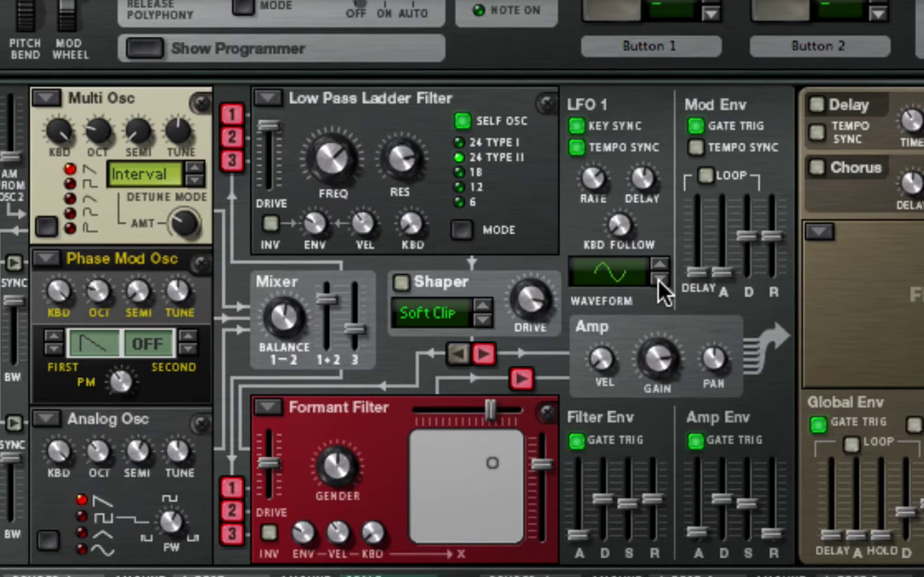
Cycle LFO 1's waveform past the square wave to the irregular, smoothly curved random shape.
click(660, 264)
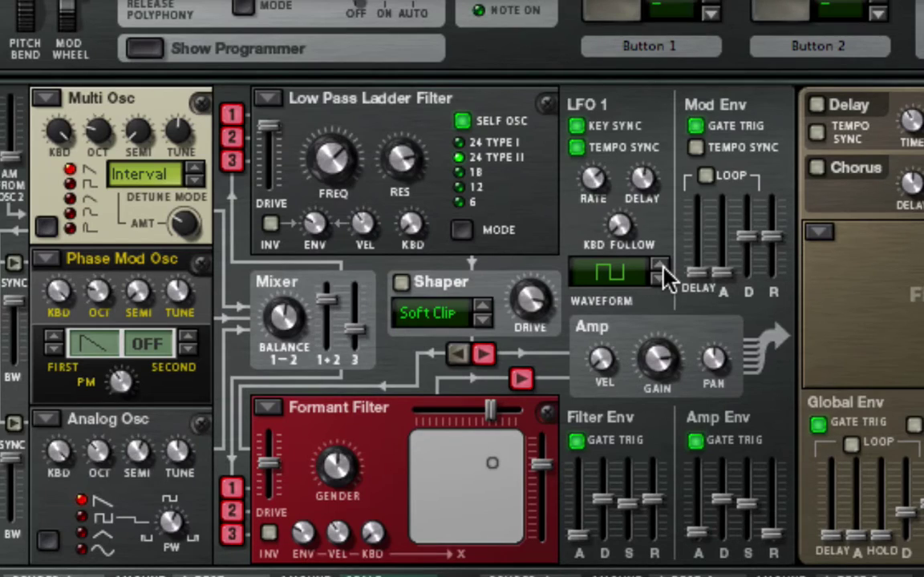
click(663, 270)
click(662, 269)
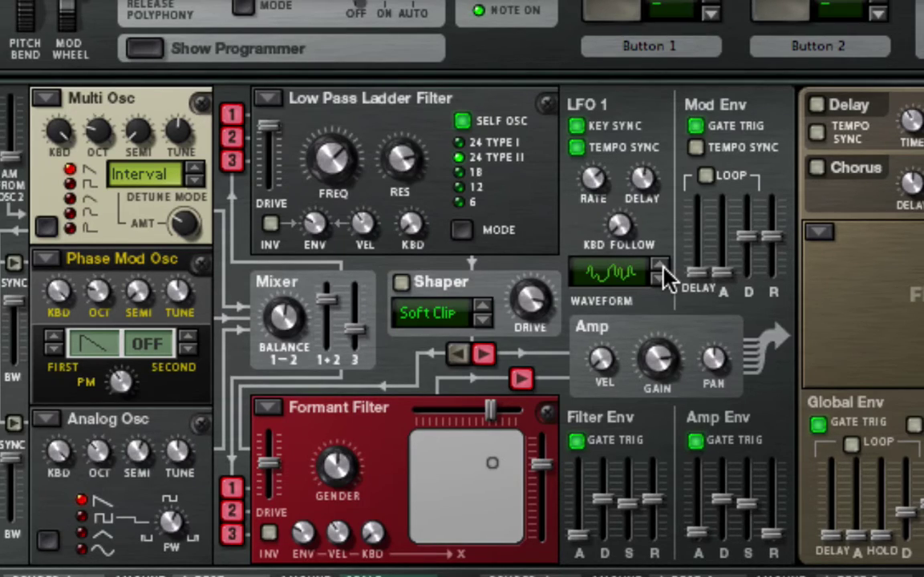
Route LFO 1 to Osc 1 Frequency (FM) in the first modulation row and adjust the LFO 1 rate.
scroll(633, 437, down, 3)
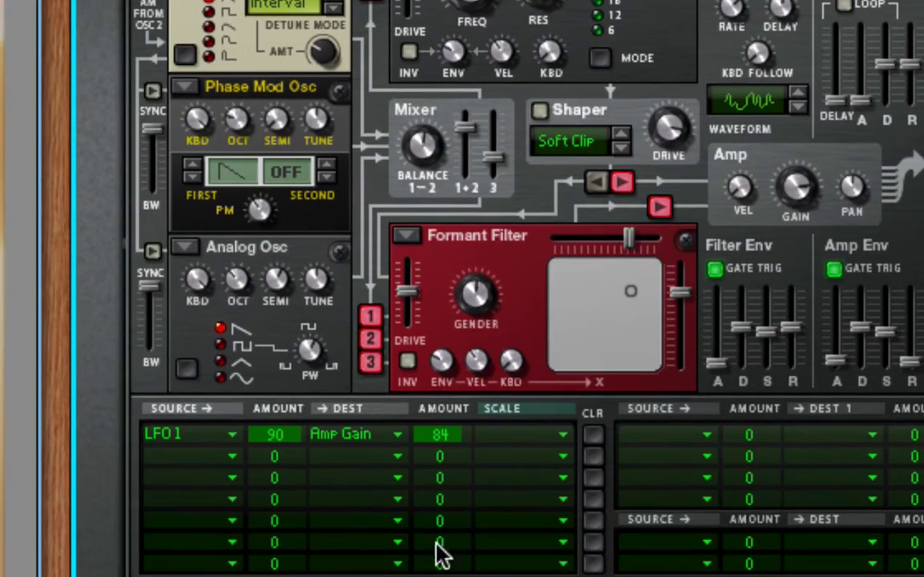
click(399, 433)
mouse_move(464, 464)
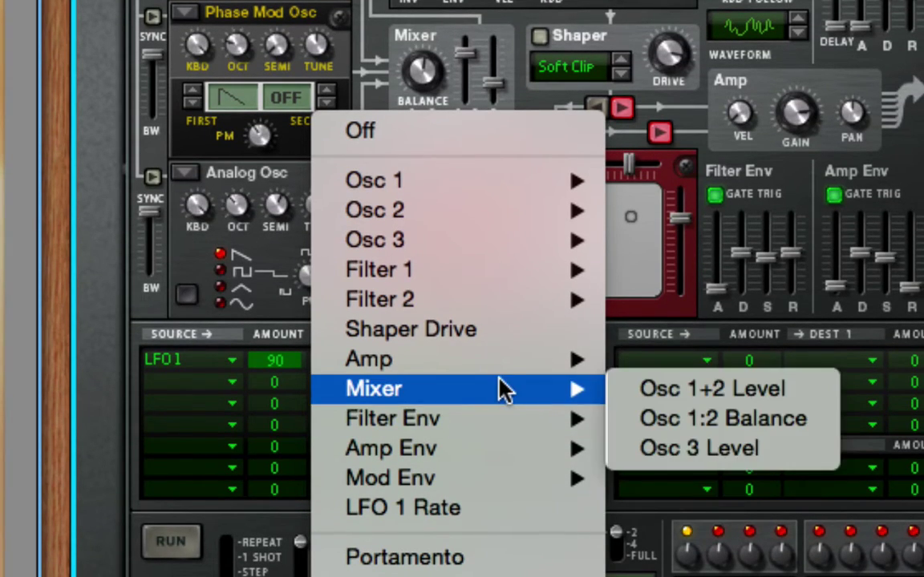
mouse_move(541, 190)
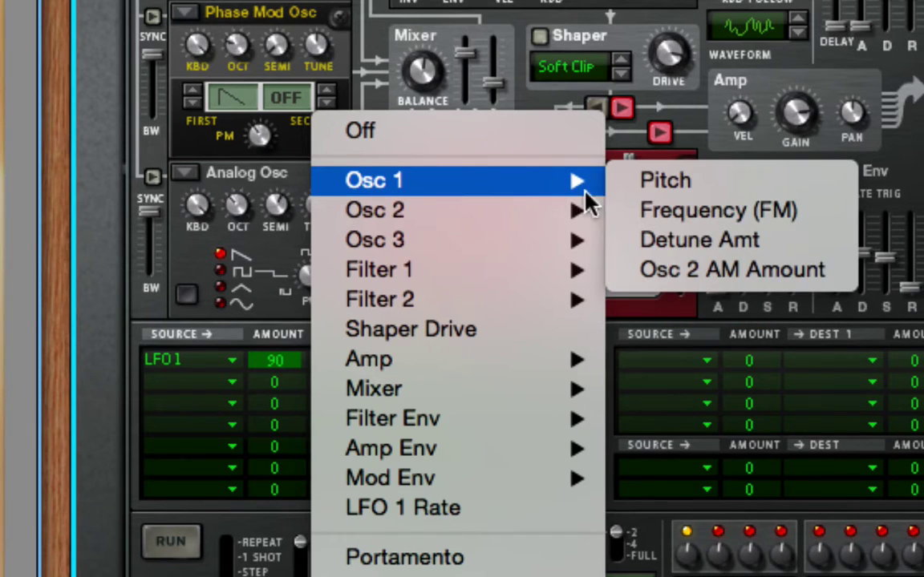
mouse_move(593, 209)
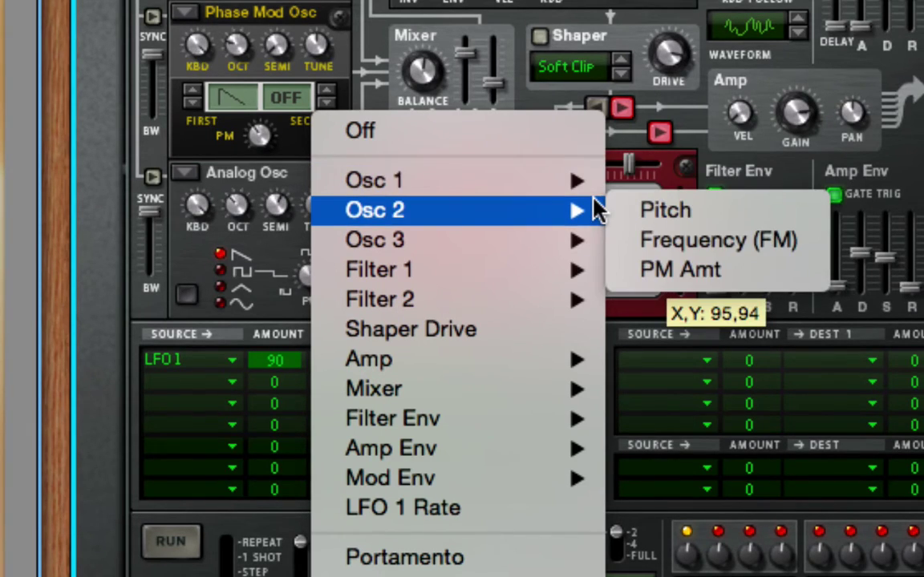
mouse_move(578, 189)
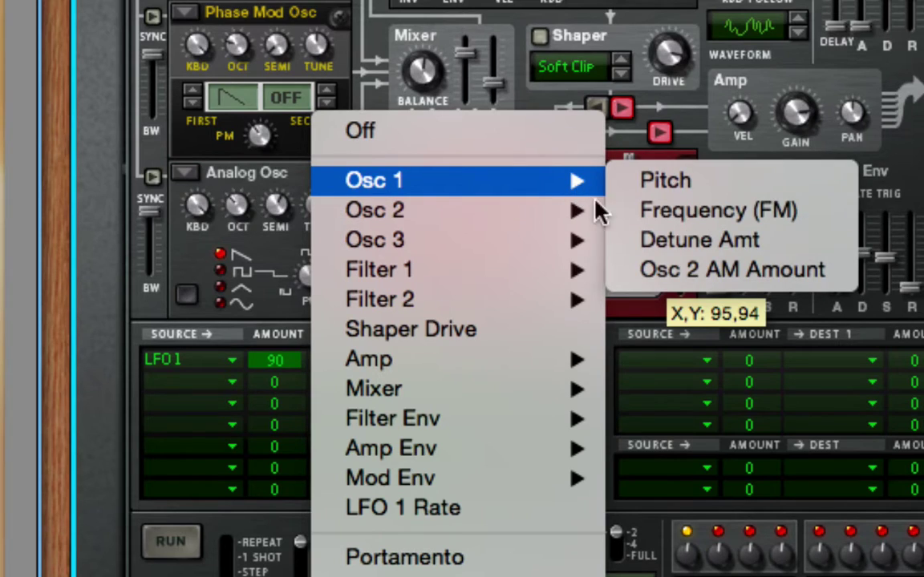
click(659, 220)
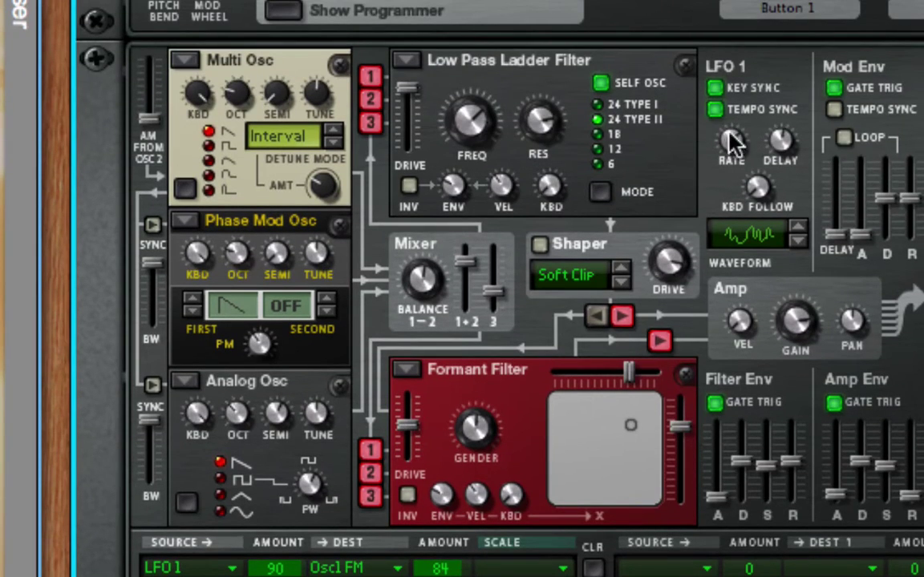
mouse_move(731, 143)
mouse_down()
mouse_move(726, 124)
mouse_move(729, 140)
mouse_up()
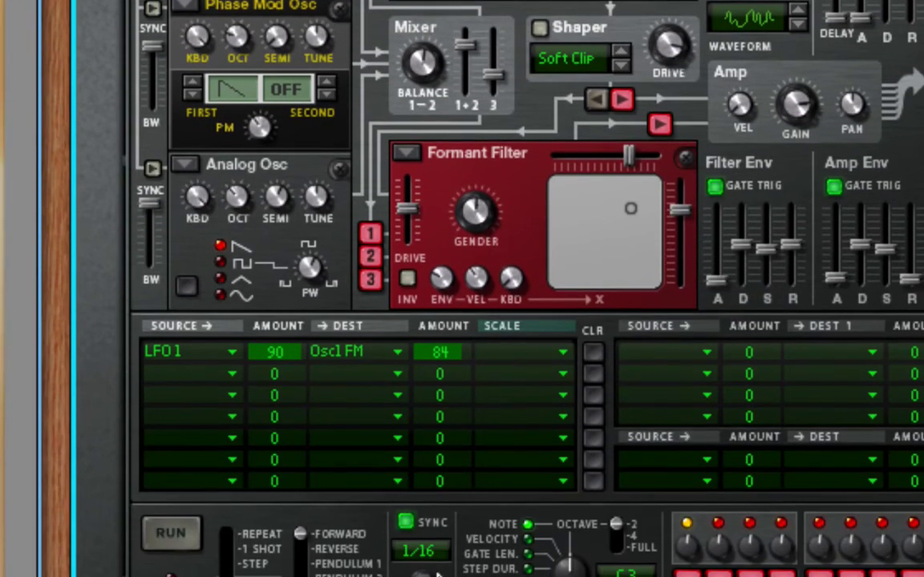
Try Osc 2 Pitch and then Osc 3 Pitch as LFO 1's destination in the first modulation row.
click(401, 362)
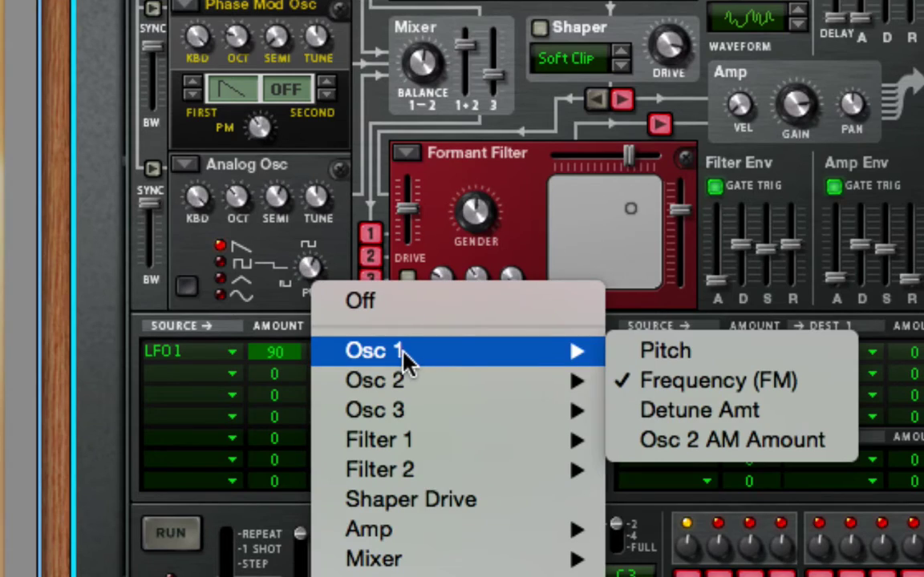
mouse_move(509, 383)
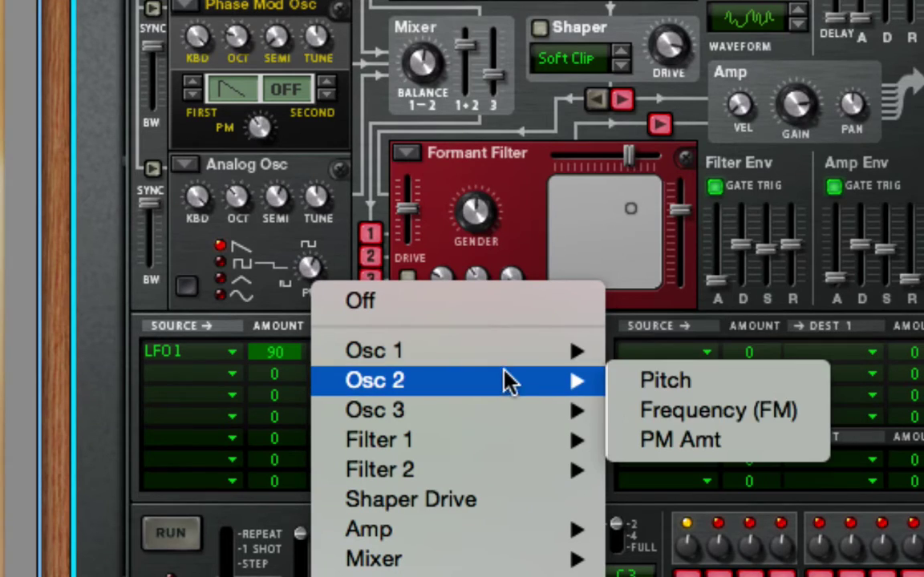
click(618, 391)
click(400, 362)
mouse_move(415, 362)
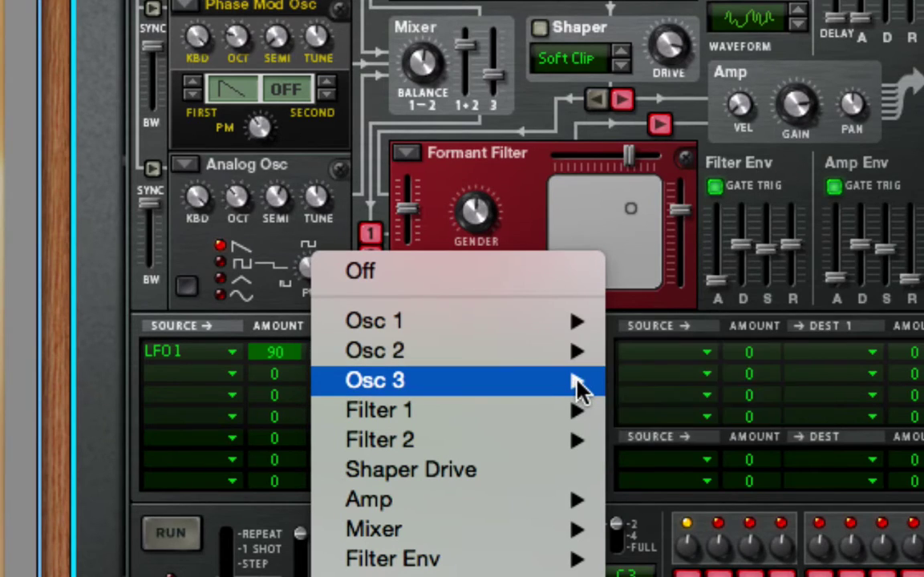
mouse_move(580, 385)
click(641, 381)
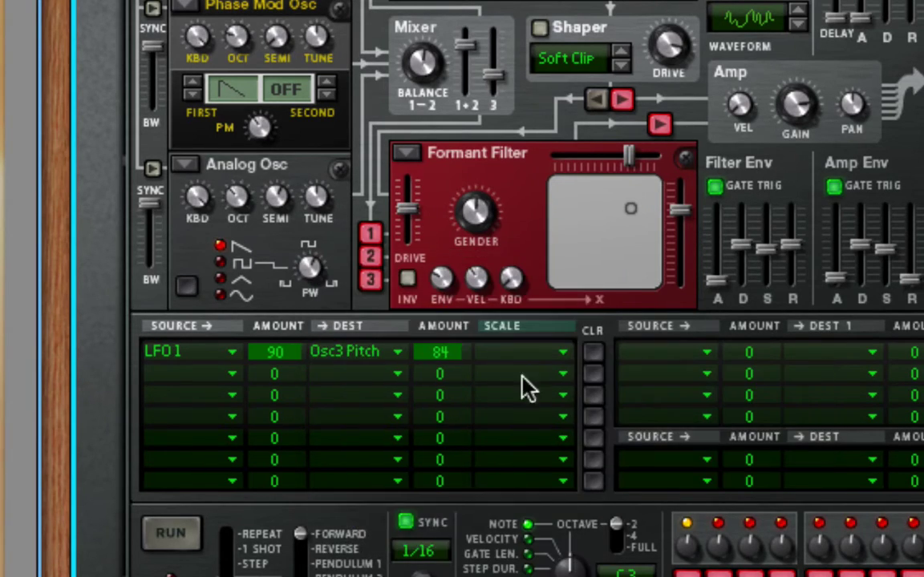
Try Filter 1 Frequency and then Filter 2 Frequency (FM) as the destination of the LFO 1 modulation.
click(393, 368)
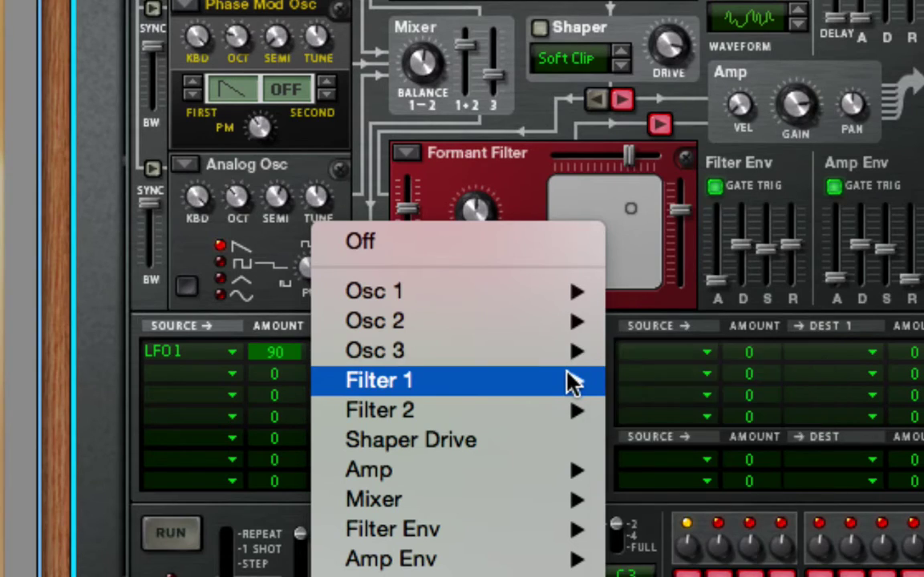
mouse_move(571, 383)
click(652, 411)
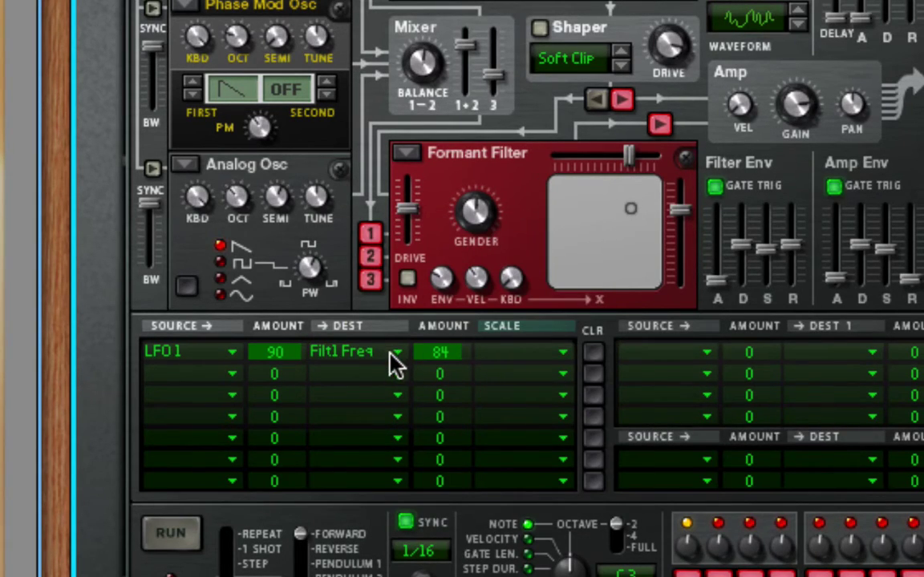
click(392, 360)
mouse_move(449, 387)
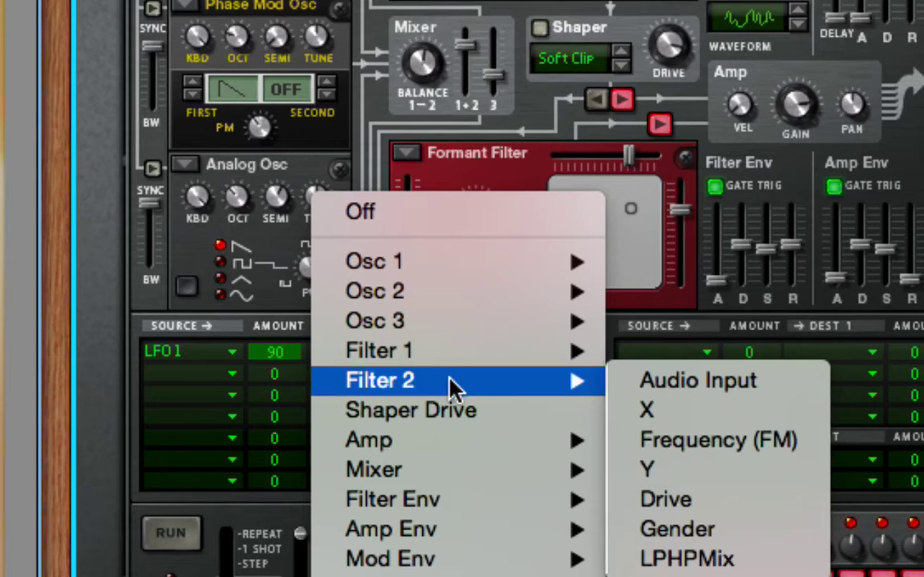
click(661, 439)
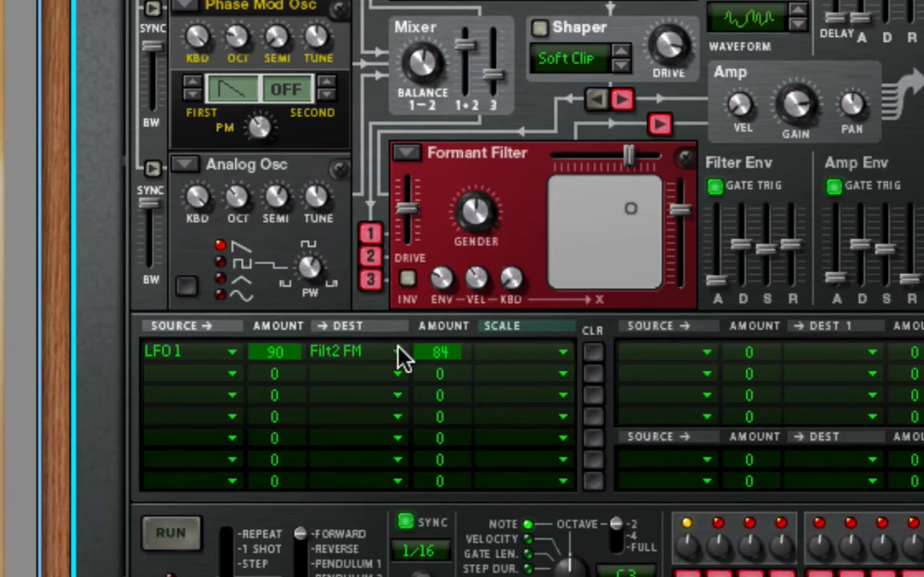
Route LFO 1 to Filter 2 Gender in the first modulation row and readjust the LFO 1 rate.
click(398, 355)
mouse_move(516, 361)
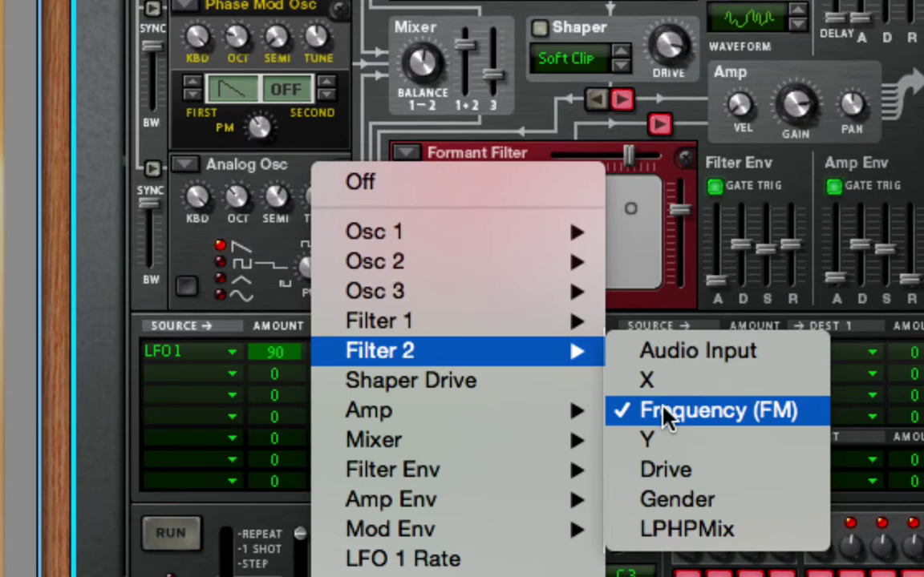
click(661, 497)
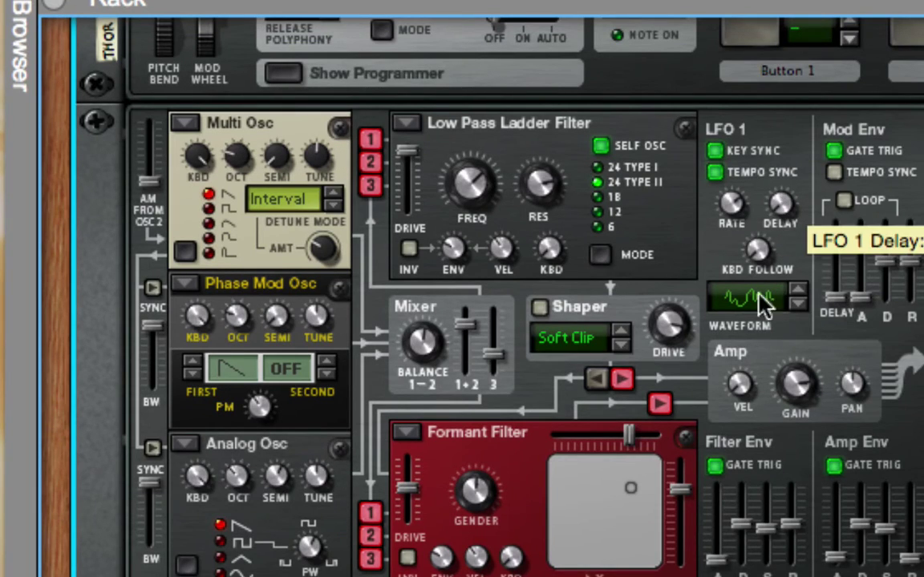
drag(734, 205, 738, 200)
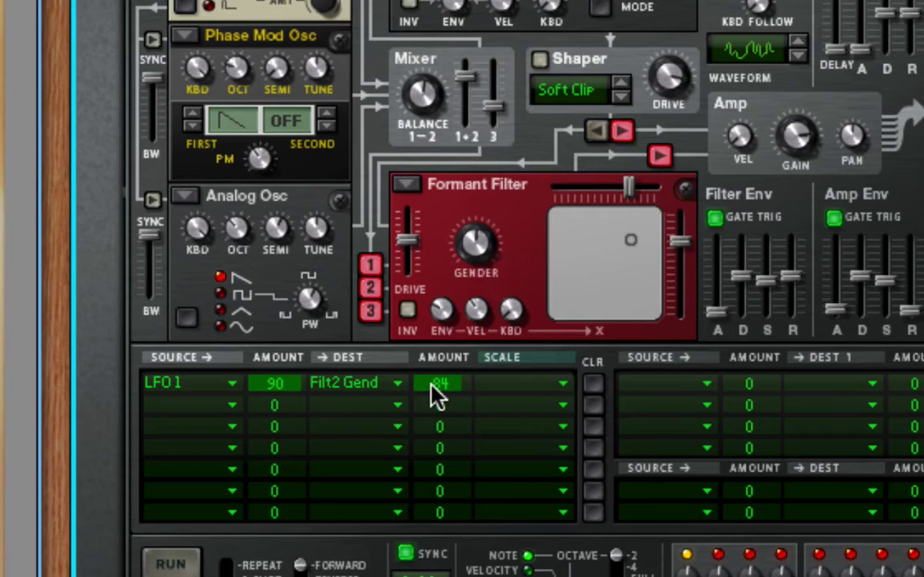
Route LFO 1 to the Filter Env Gate, sweep the scale amount into negative values and return it to 0.
click(392, 387)
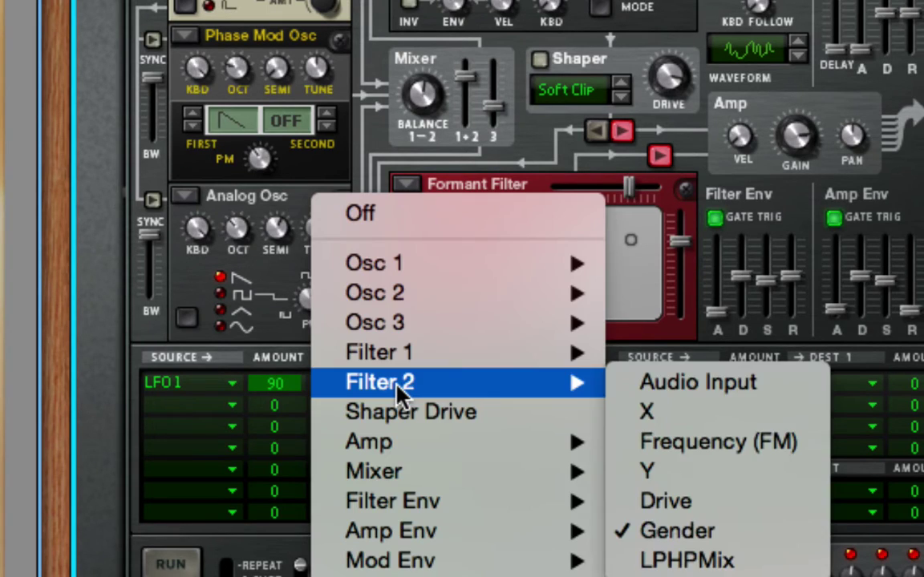
mouse_move(428, 497)
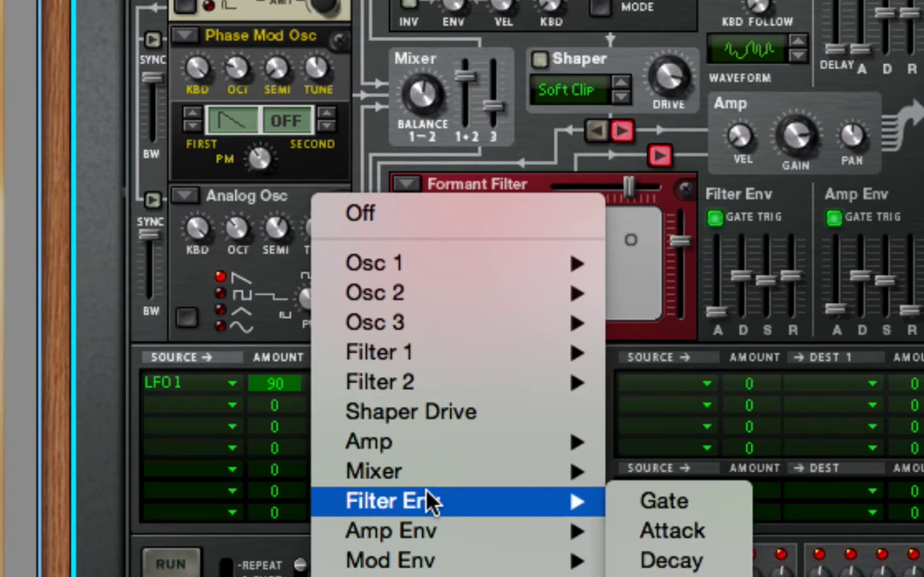
click(656, 523)
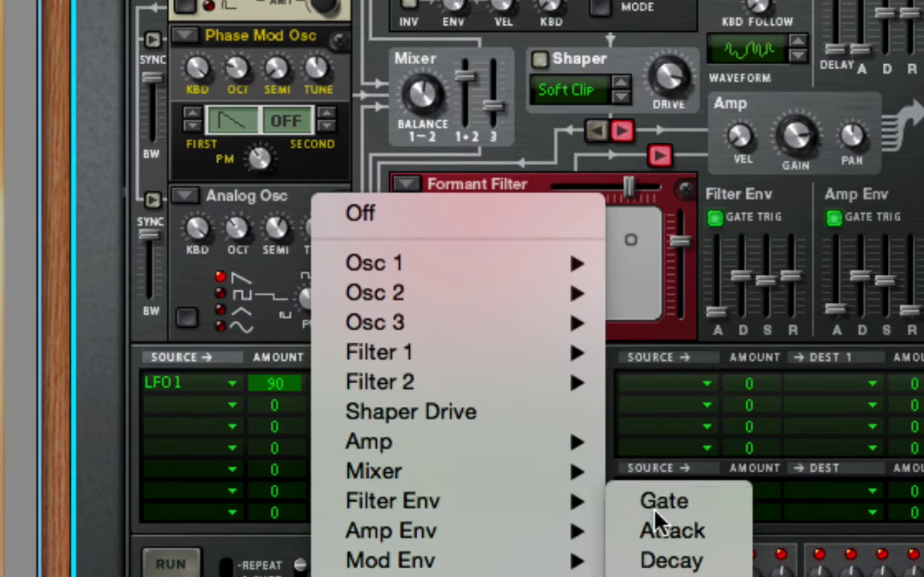
click(655, 512)
drag(440, 383, 365, 493)
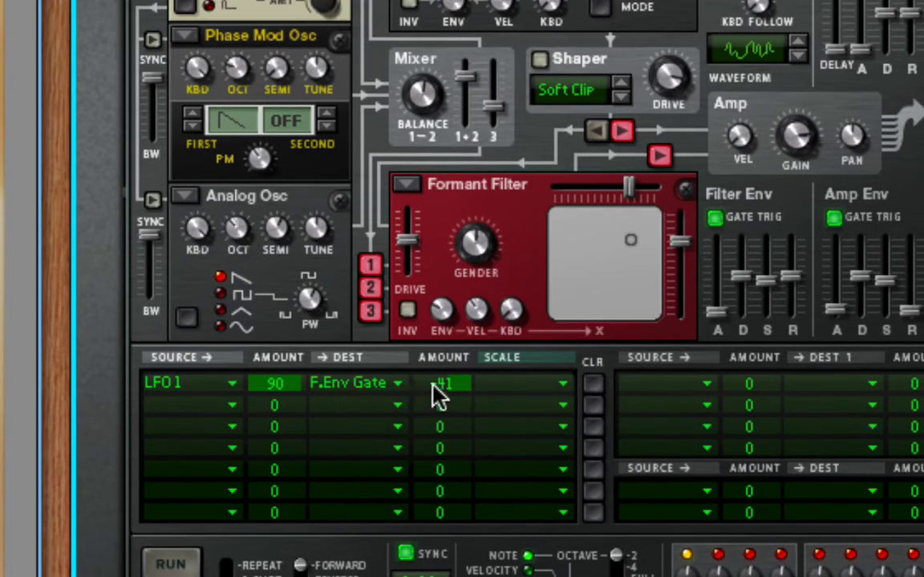
drag(441, 392, 454, 371)
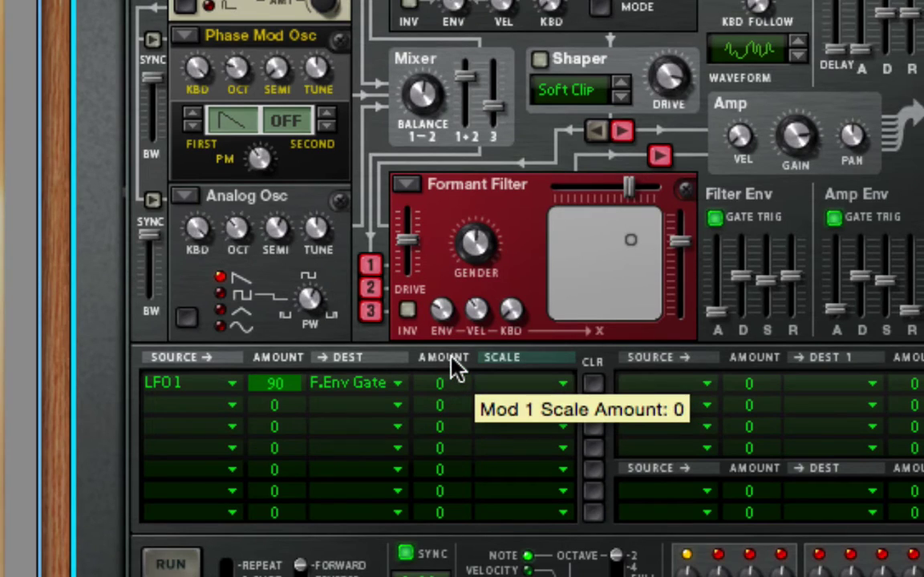
Route LFO 1 to the mixer's Osc 1+2 Level, sweep the scale amount from 100 to negative values, and reset it to 0.
click(394, 384)
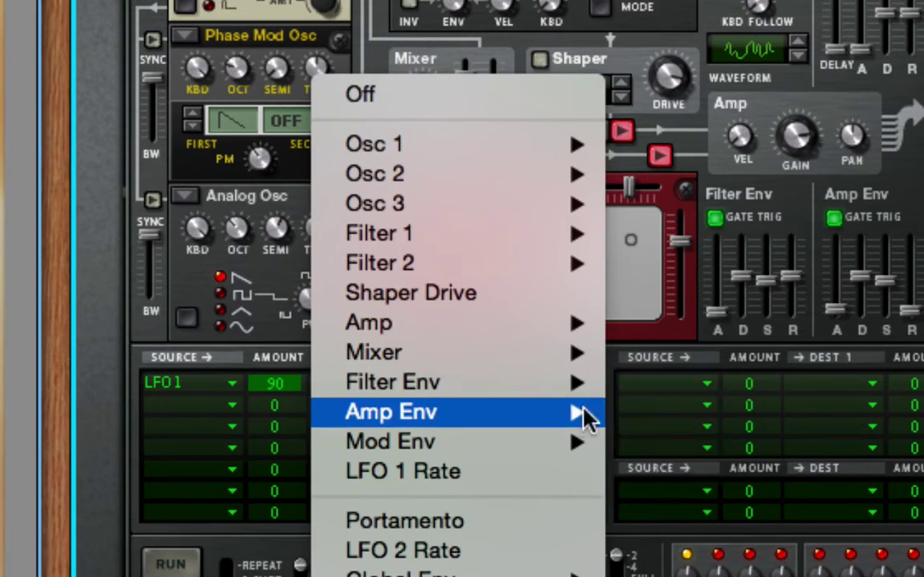
mouse_move(544, 362)
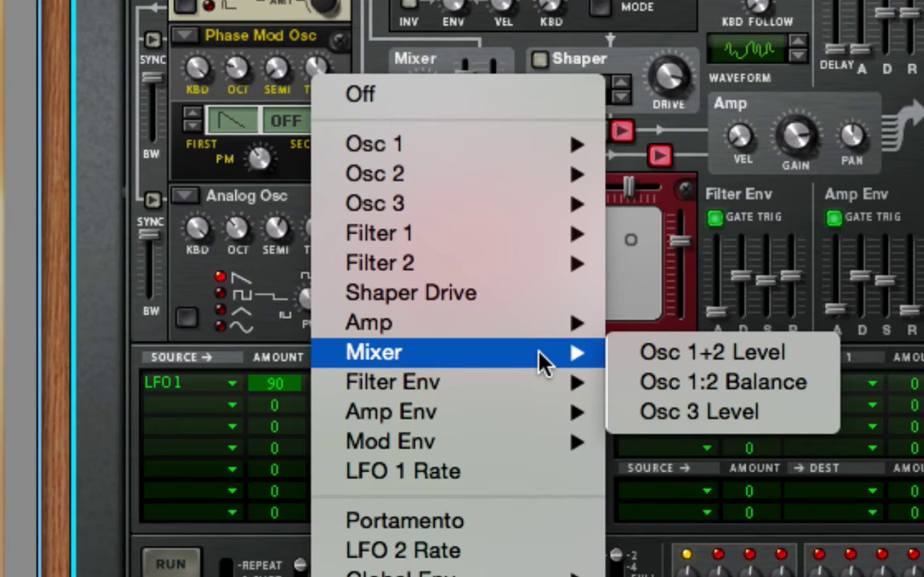
click(673, 356)
drag(439, 385, 446, 293)
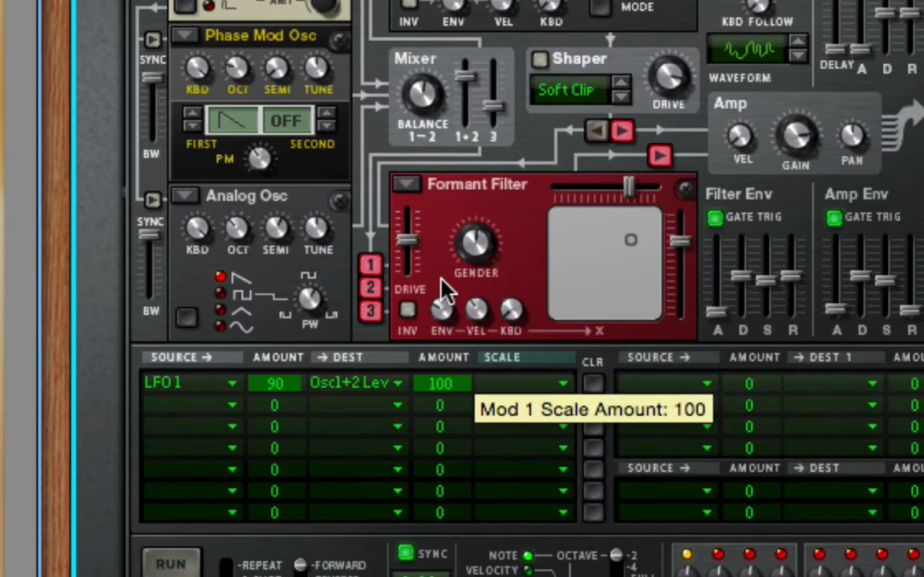
drag(427, 383, 398, 470)
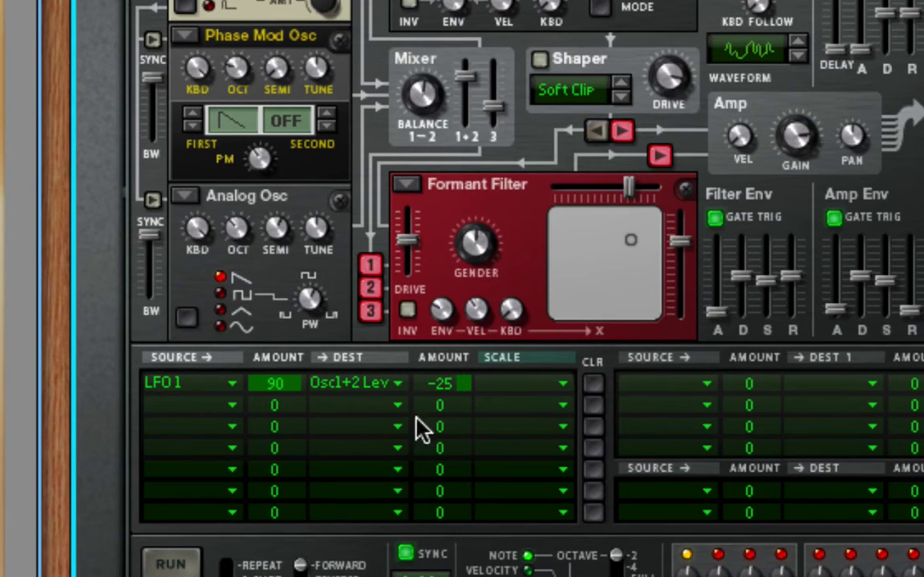
mouse_move(433, 383)
mouse_down()
mouse_move(431, 373)
mouse_move(463, 410)
mouse_move(447, 395)
mouse_up()
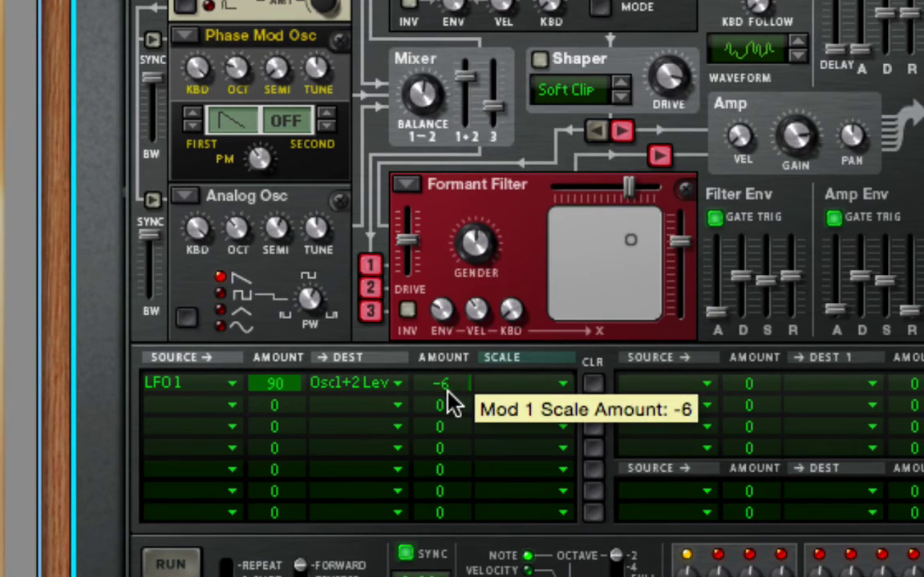
ctrl+click(449, 388)
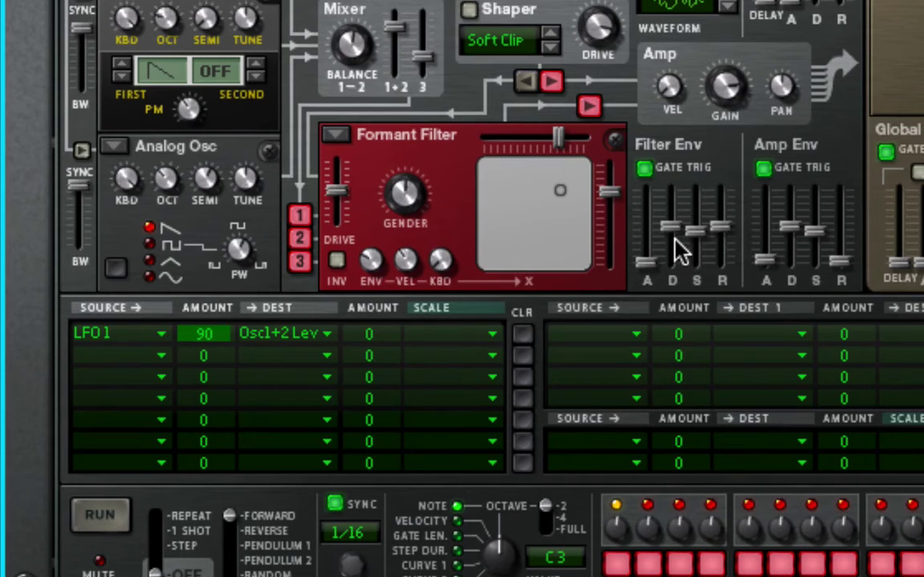
Reshape the Filter Env by lowering its decay and raising its sustain.
mouse_move(654, 263)
mouse_down()
mouse_move(647, 176)
mouse_move(653, 251)
mouse_move(661, 235)
mouse_move(660, 270)
mouse_move(651, 264)
mouse_move(645, 202)
mouse_move(674, 200)
mouse_move(674, 257)
mouse_move(700, 213)
mouse_move(654, 223)
mouse_move(651, 282)
mouse_up()
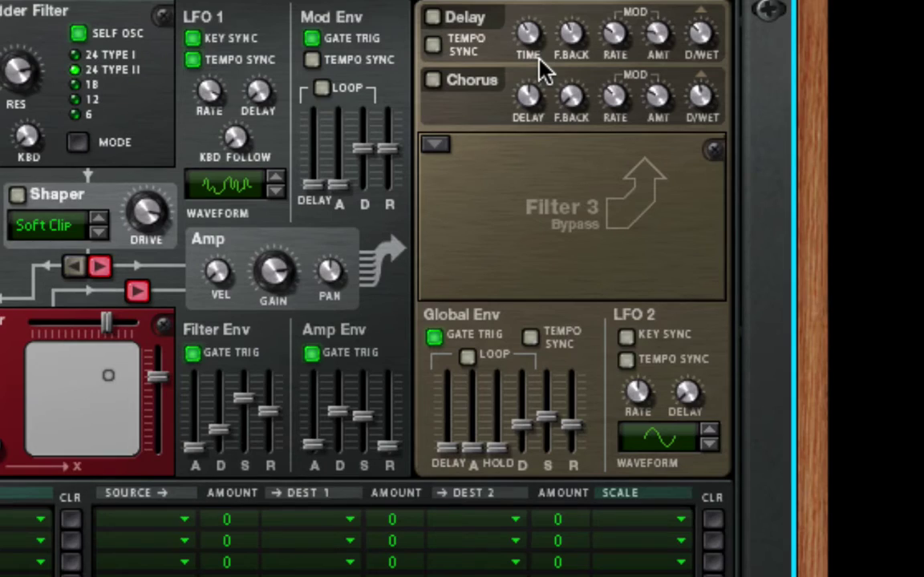
Load a State Variable filter into the Filter 3 slot, set its drive to about 106, and sweep its frequency.
click(441, 146)
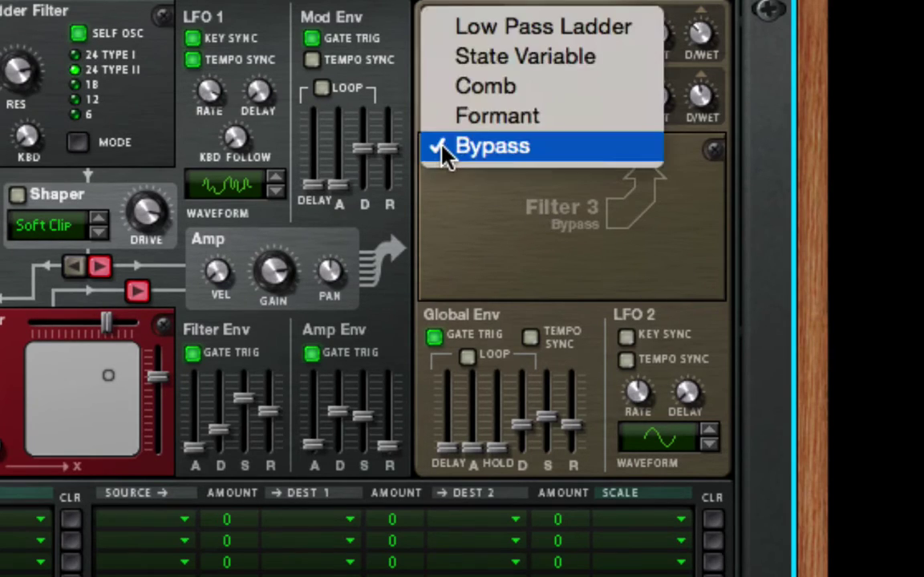
click(455, 60)
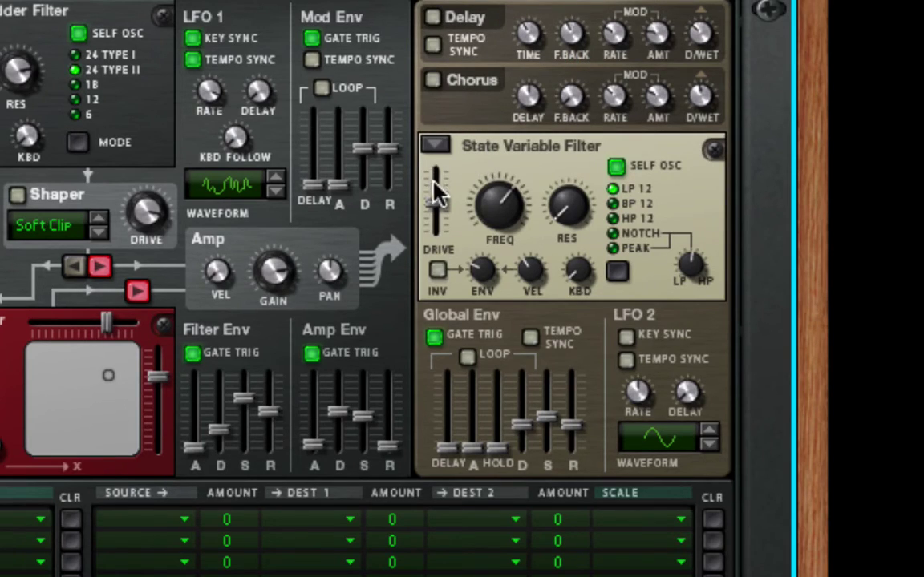
mouse_move(435, 202)
mouse_down()
mouse_move(433, 184)
mouse_move(437, 194)
mouse_up()
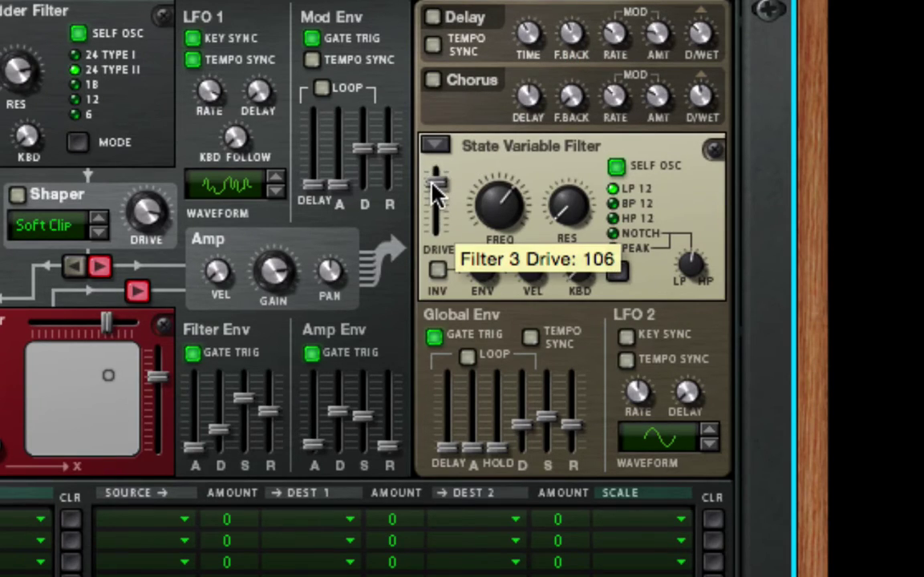
drag(513, 228, 509, 275)
drag(511, 271, 503, 180)
Set the Filter 3 slot back to Bypass.
click(434, 144)
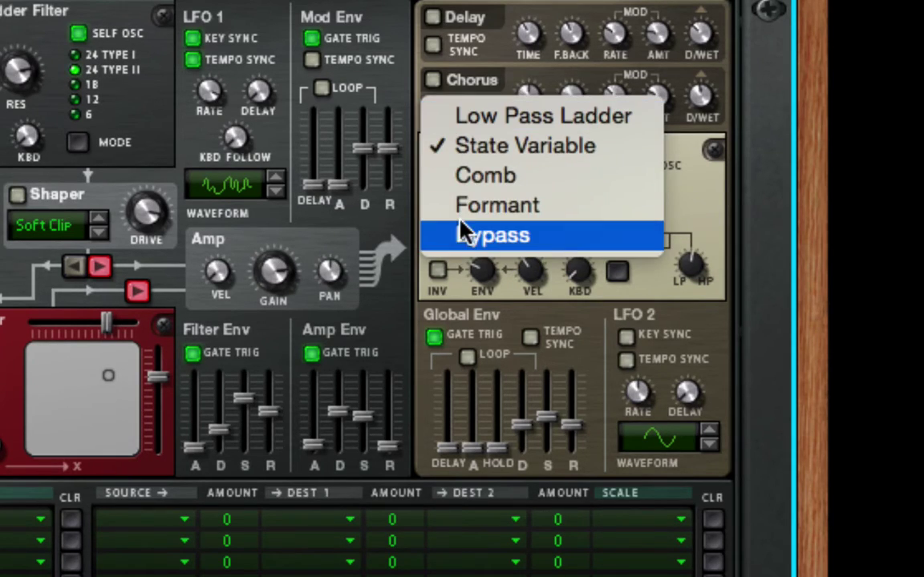
click(434, 233)
scroll(440, 70, up, 3)
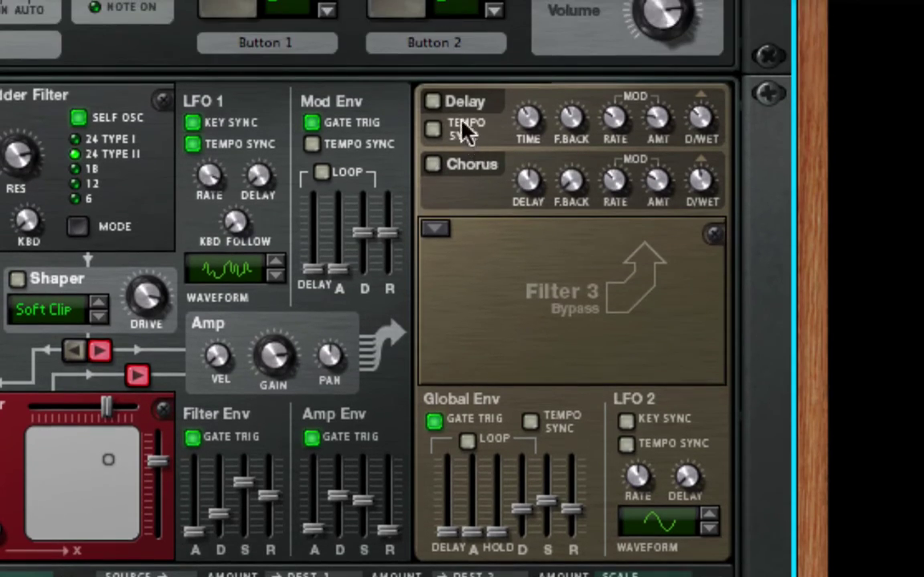
Enable the Delay and Chorus effects and adjust the chorus dry/wet mix.
click(433, 102)
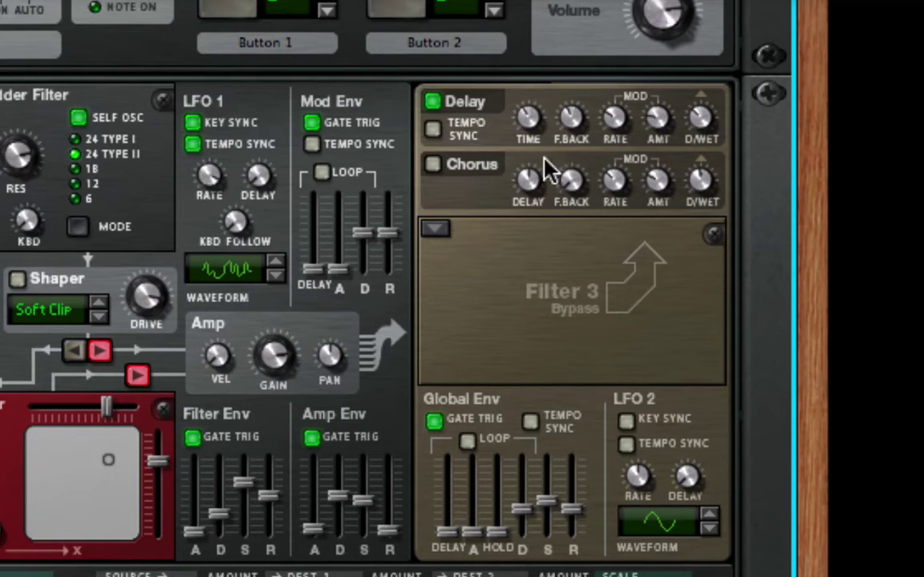
click(431, 165)
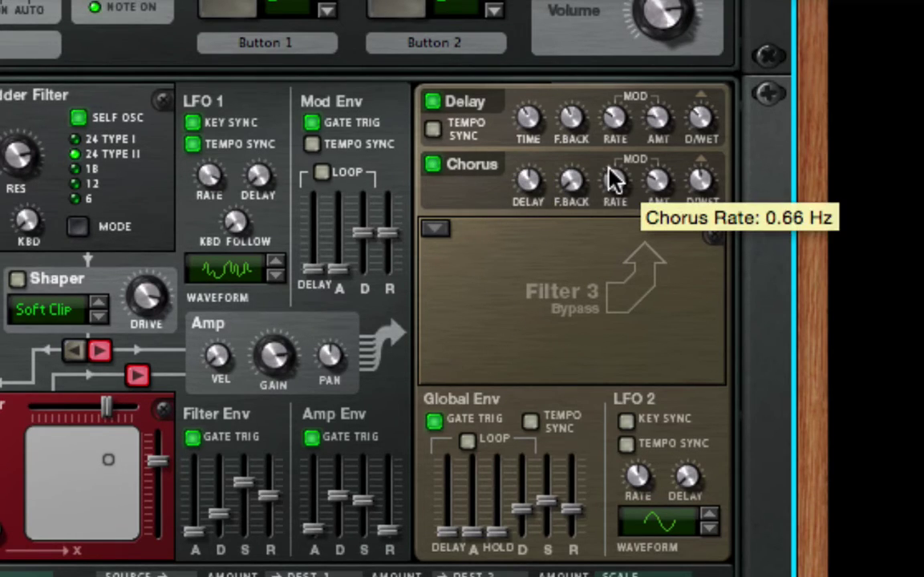
mouse_move(701, 180)
mouse_down()
mouse_move(704, 202)
mouse_move(726, 165)
mouse_move(715, 118)
mouse_move(697, 174)
mouse_move(706, 191)
mouse_up()
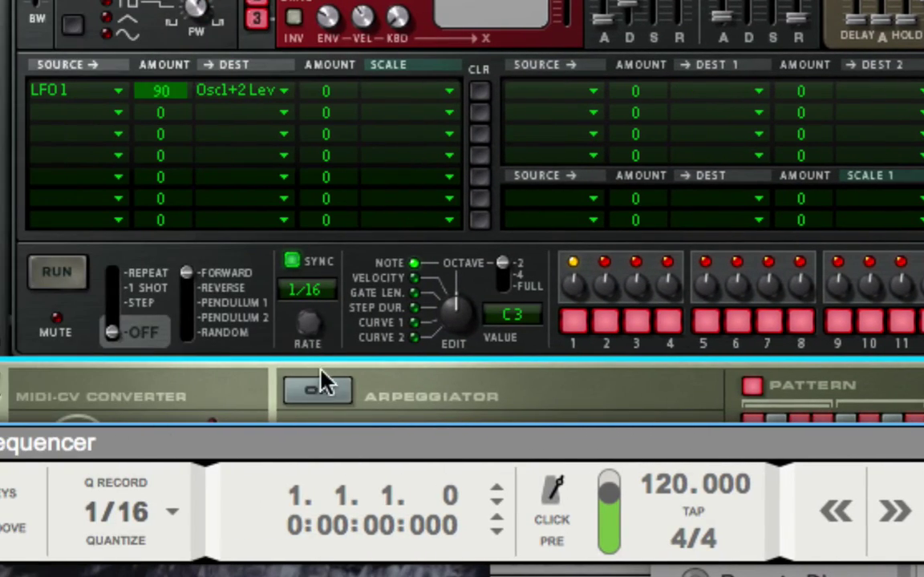
Turn on the arpeggiator, raise the delay feedback, and enable the delay's tempo sync.
click(338, 393)
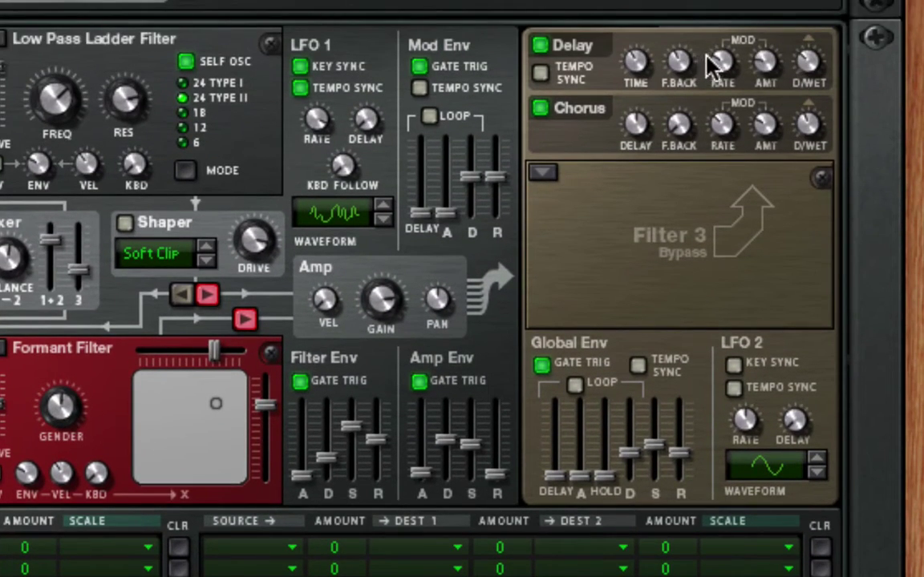
drag(676, 82, 658, 148)
click(545, 74)
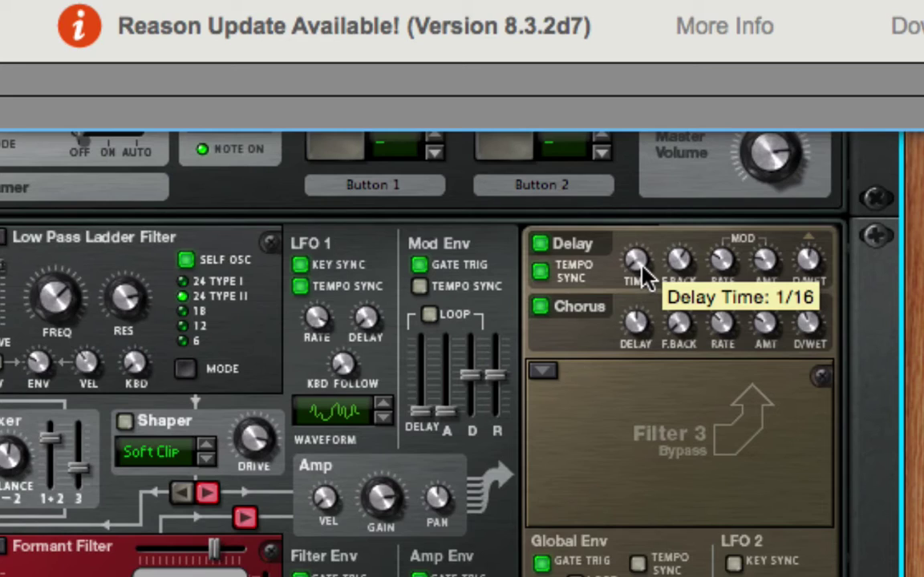
Sweep the delay time through synced divisions including 1/8T and turn down the delay's dry/wet mix.
drag(654, 272, 632, 199)
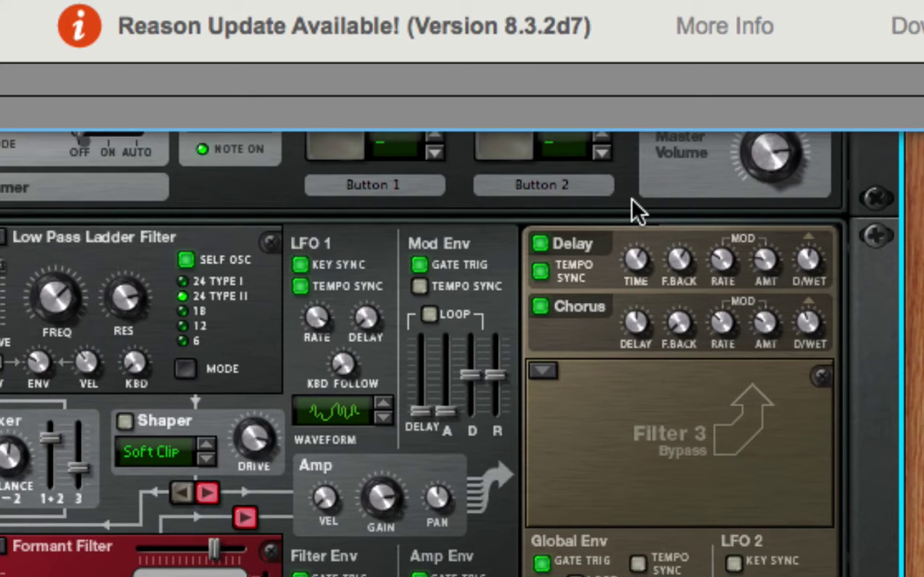
mouse_move(641, 269)
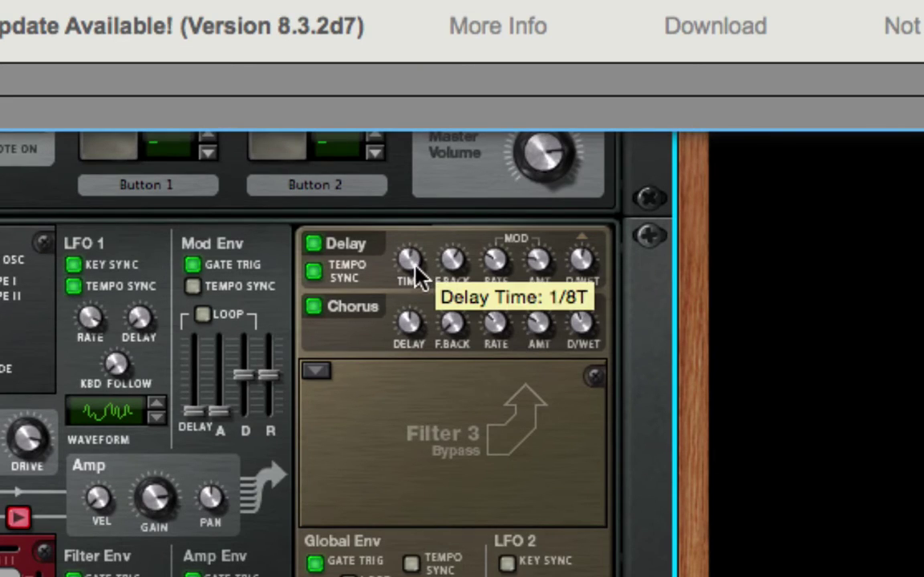
mouse_move(412, 264)
mouse_down()
mouse_move(419, 288)
mouse_move(412, 264)
mouse_up()
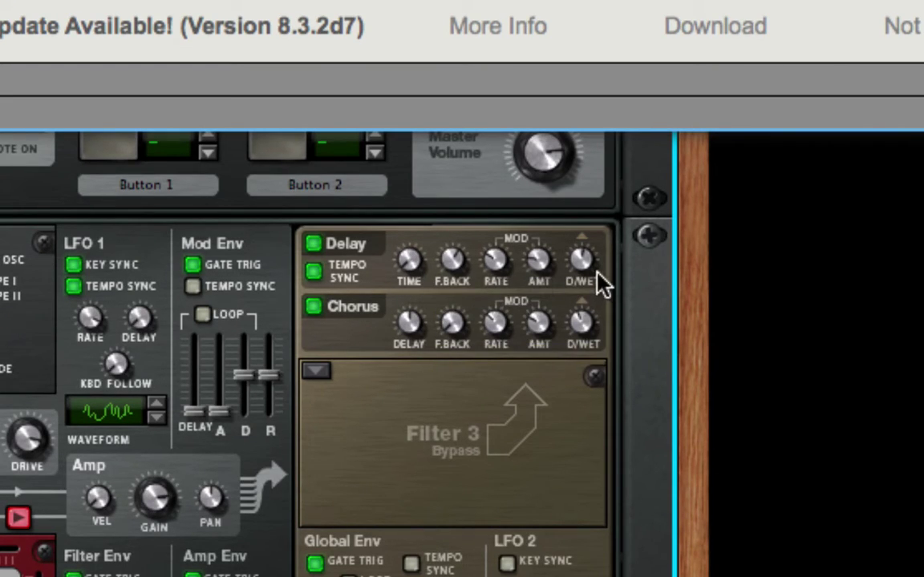
mouse_move(589, 273)
mouse_down()
mouse_move(588, 285)
mouse_move(582, 270)
mouse_up()
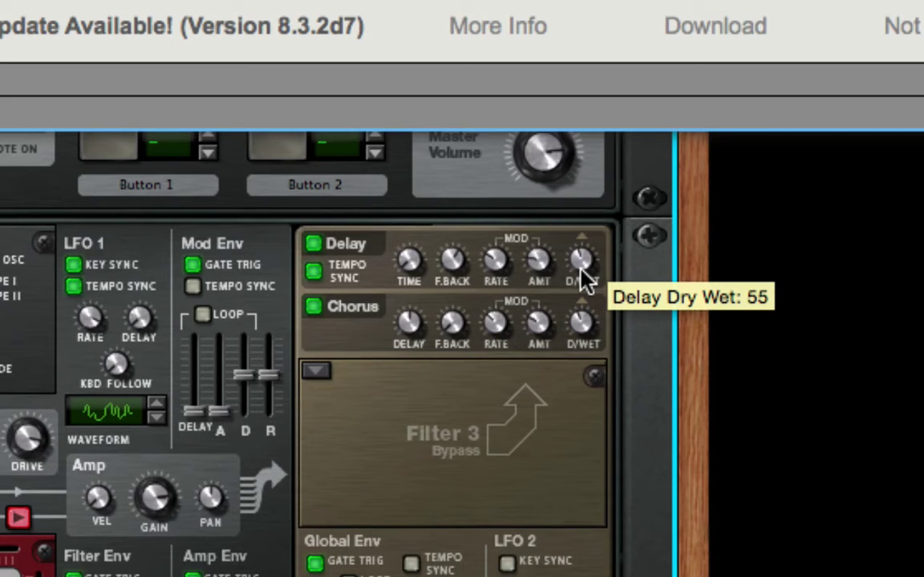
drag(584, 260, 585, 289)
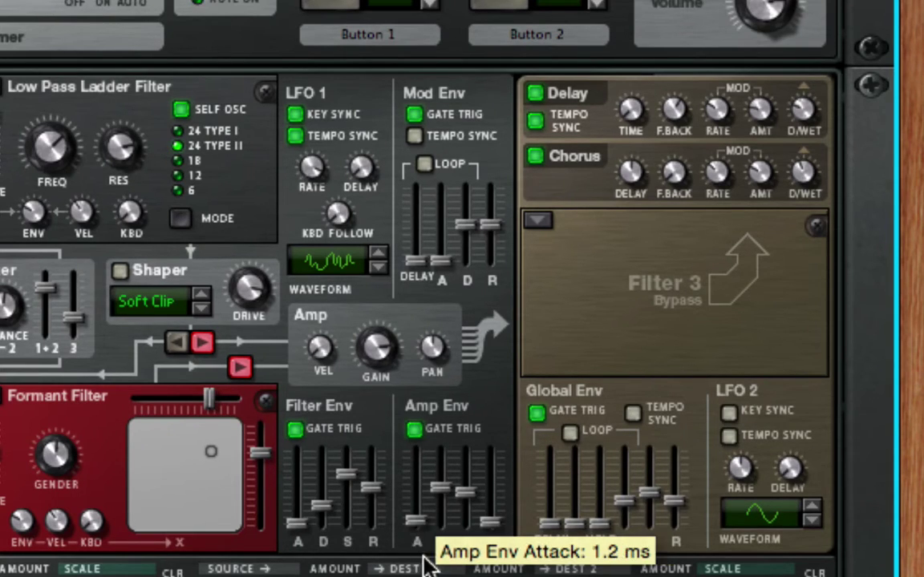
Assign the Button 1 modifier as the source of the second modulation matrix row.
scroll(423, 552, down, 3)
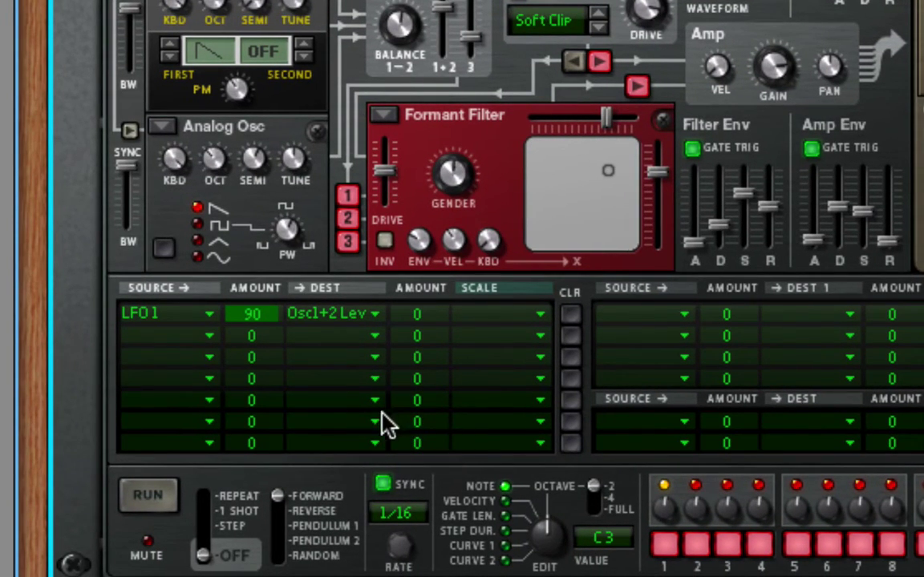
click(218, 347)
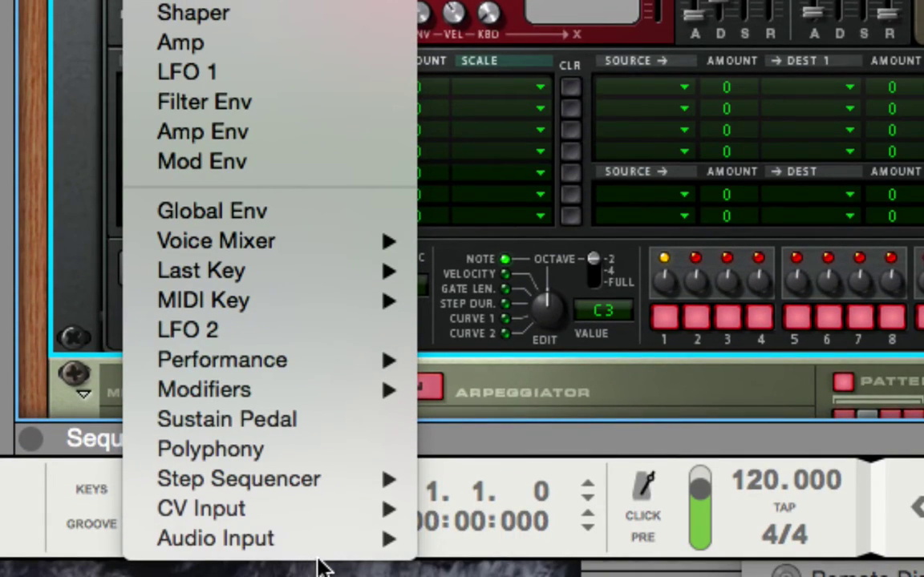
mouse_move(349, 365)
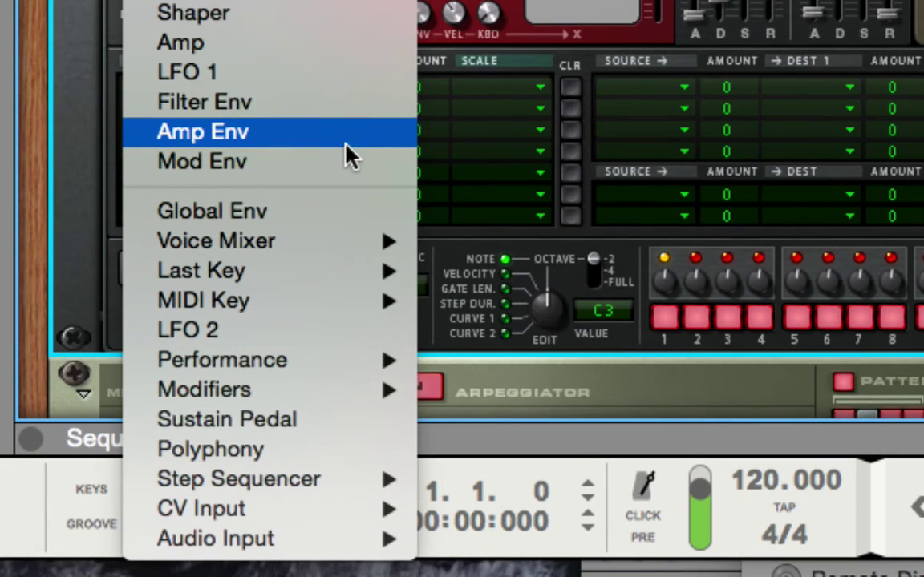
mouse_move(345, 395)
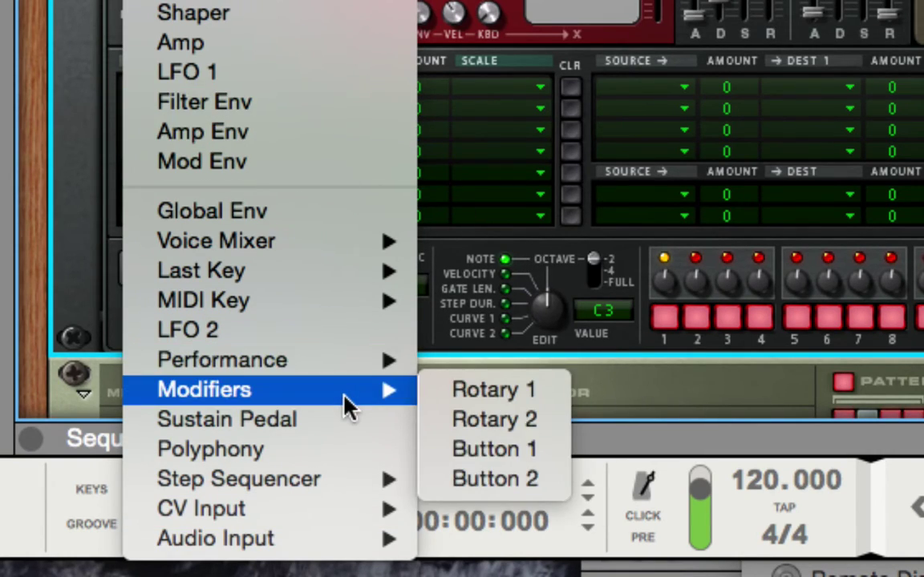
click(465, 459)
Browse the modulation destinations and set the third matrix row's destination to Filter 1 Audio Input.
click(333, 119)
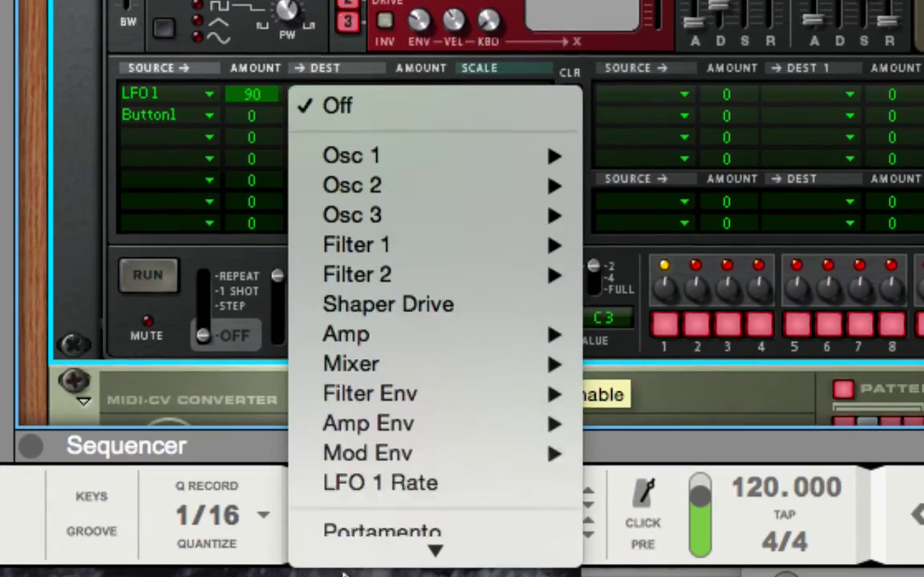
scroll(377, 418, down, 3)
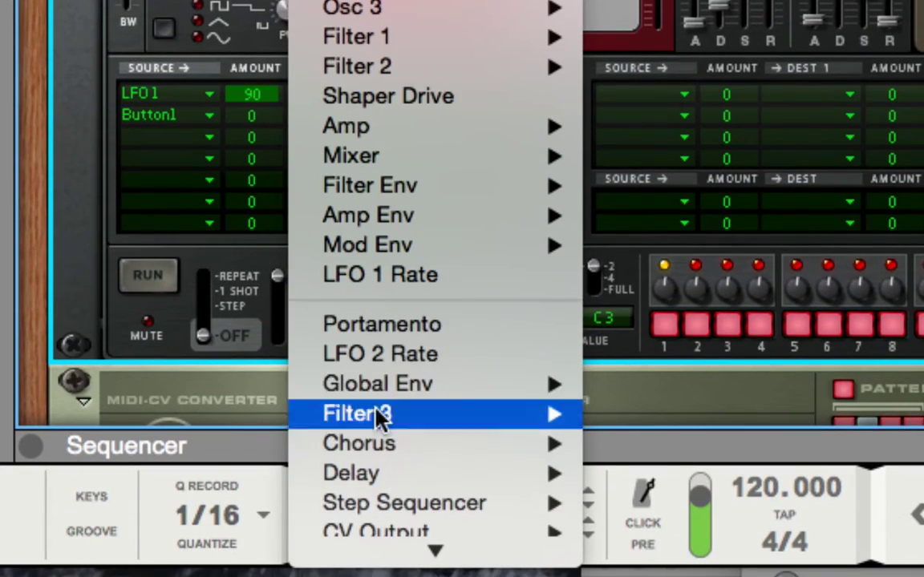
scroll(305, 470, down, 1)
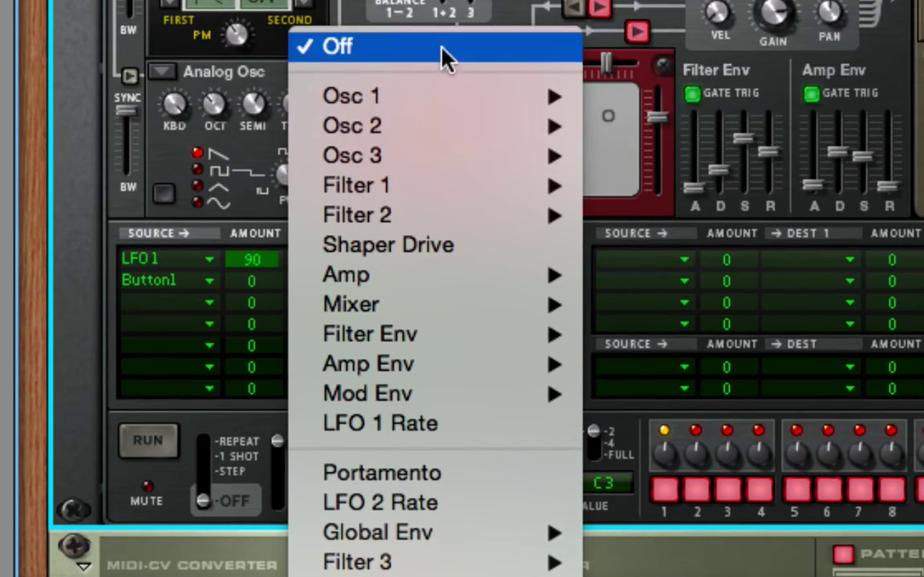
mouse_move(449, 24)
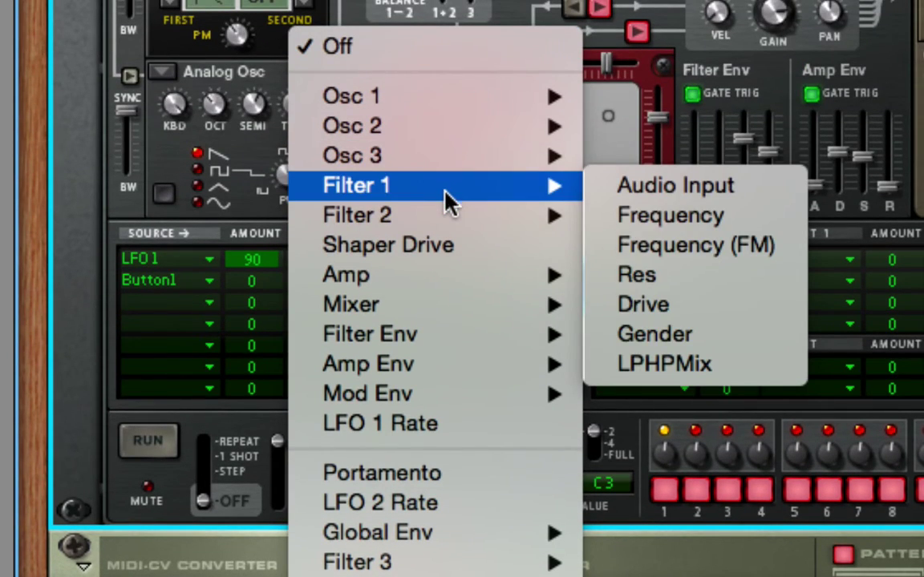
mouse_move(420, 271)
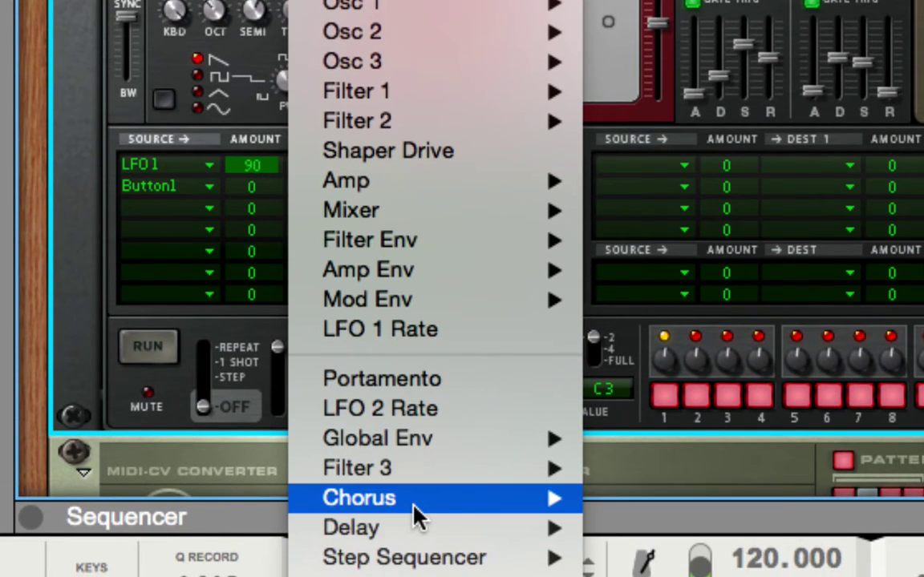
mouse_move(534, 561)
mouse_move(530, 425)
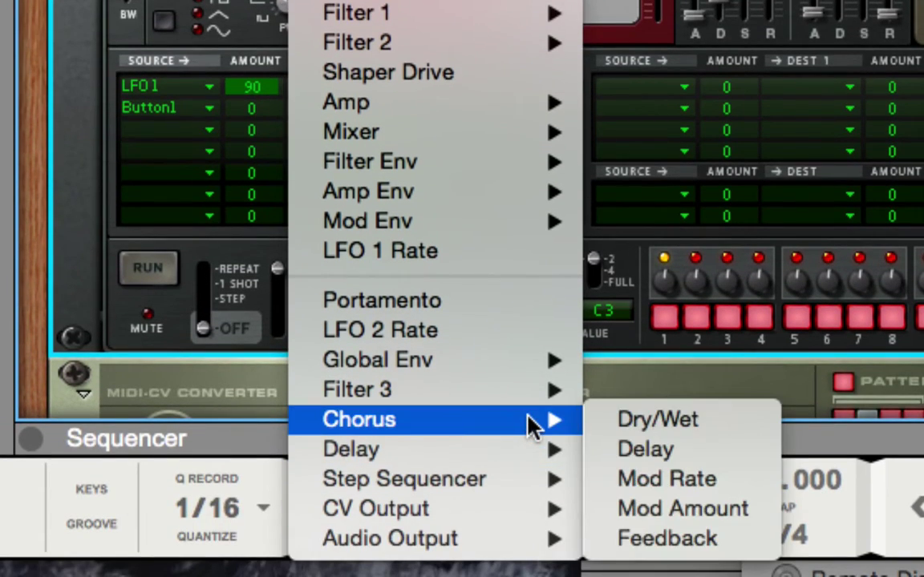
mouse_move(517, 457)
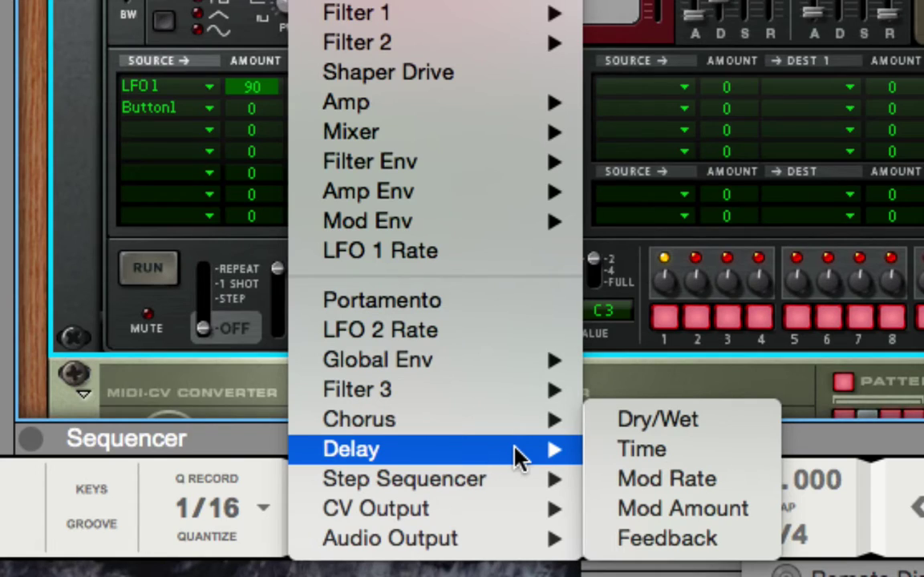
mouse_move(497, 481)
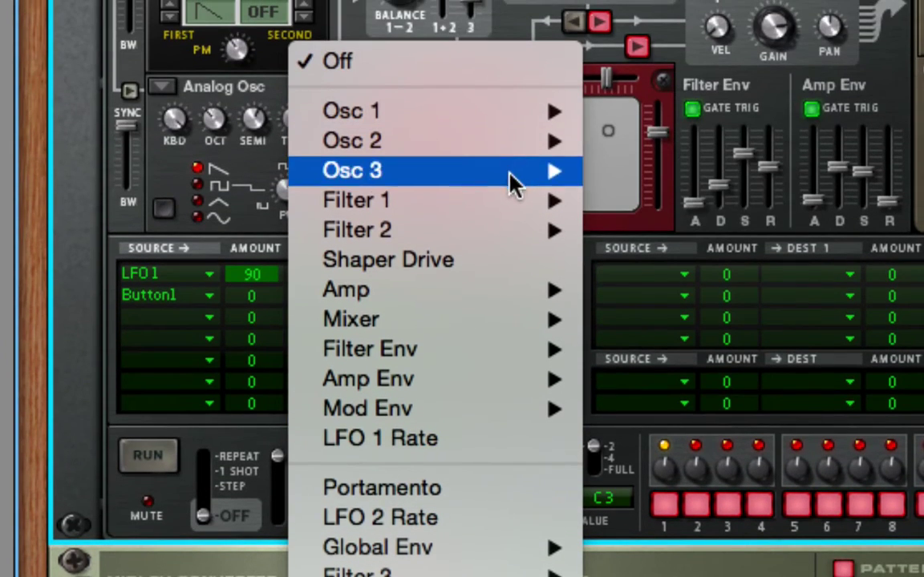
mouse_move(513, 18)
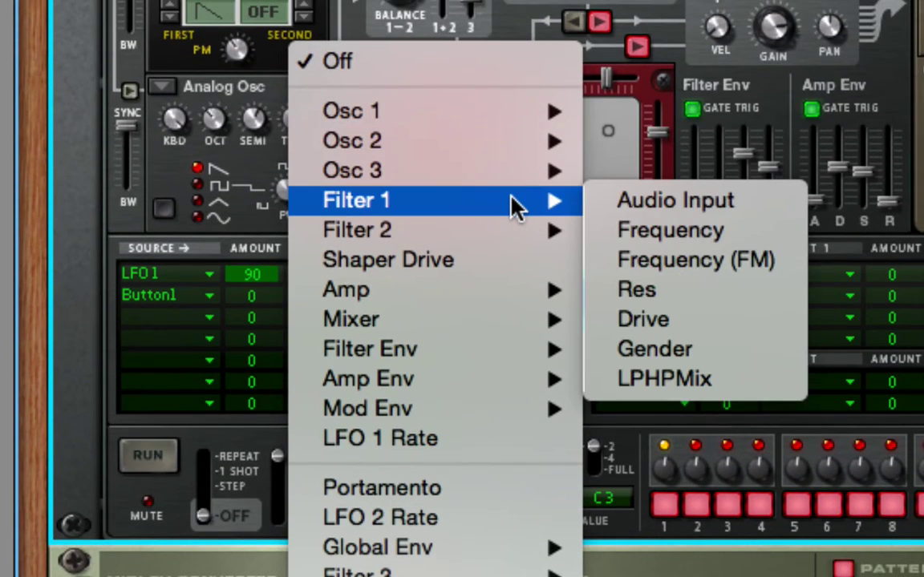
click(613, 207)
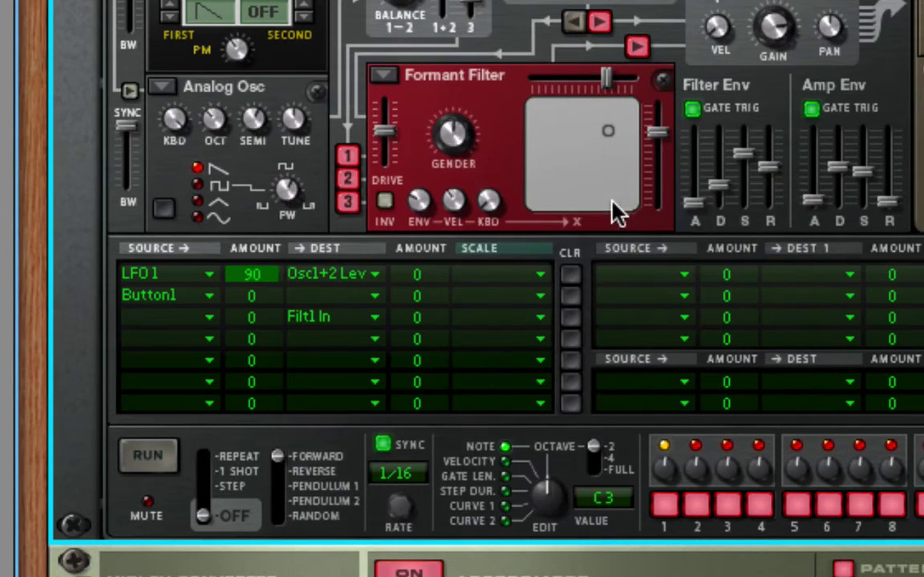
Set the Button 1 row's destination to Filter 1 Audio Input.
click(373, 298)
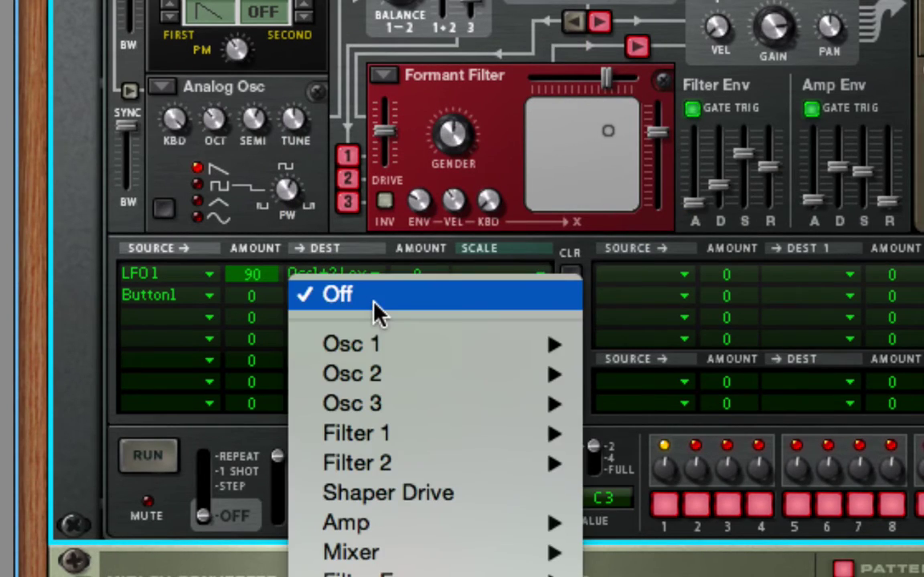
mouse_move(388, 433)
click(757, 436)
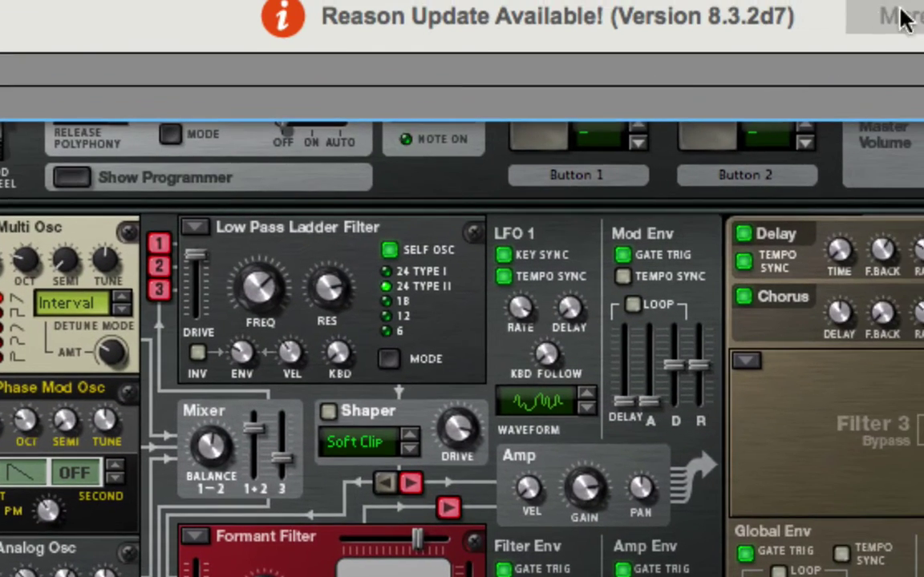
Toggle Button 1 on and off repeatedly to audition its modulation routing.
scroll(582, 228, up, 3)
click(553, 215)
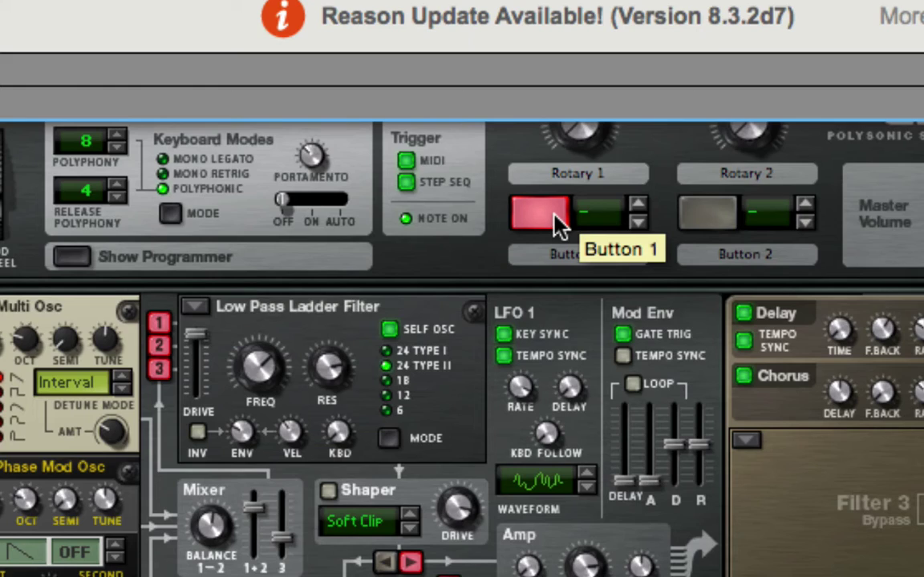
click(553, 215)
click(553, 215)
click(553, 215)
click(553, 214)
click(553, 215)
click(553, 215)
click(553, 215)
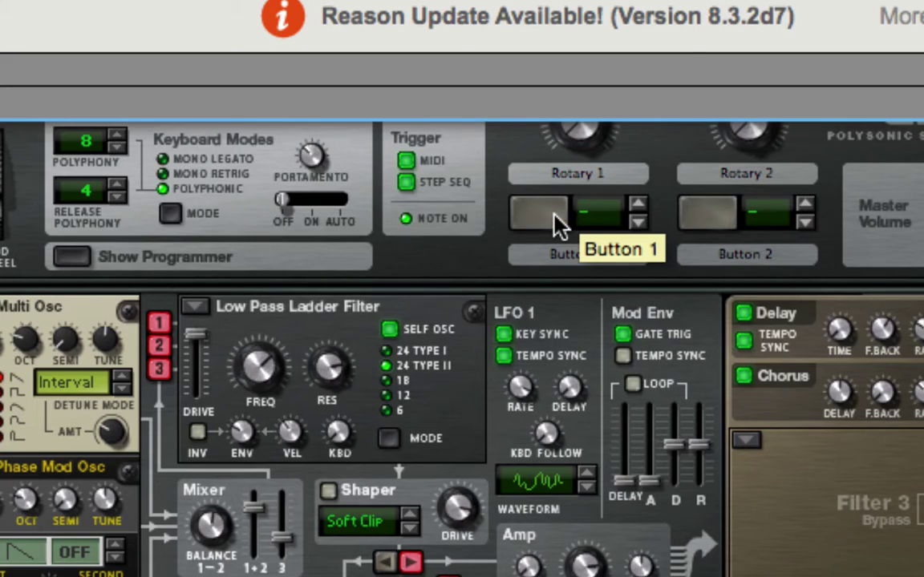
click(553, 215)
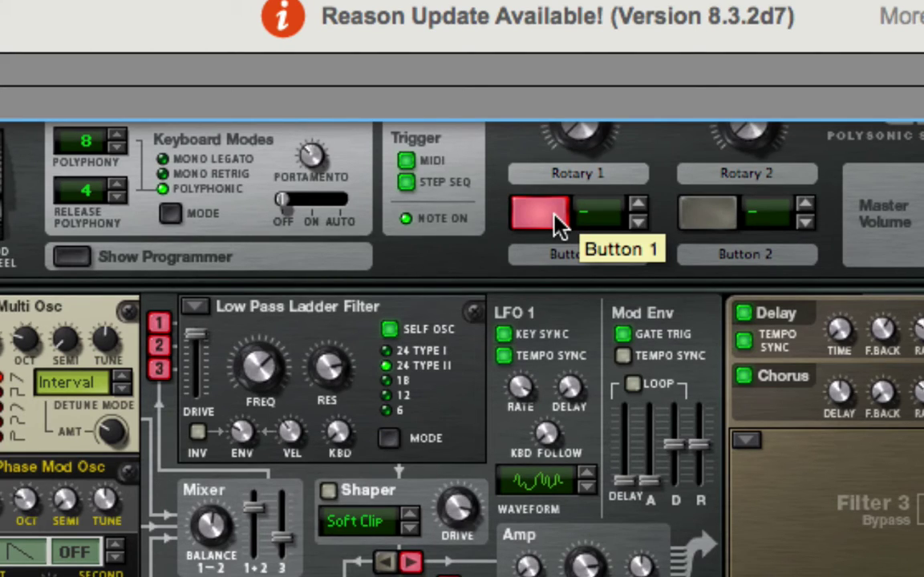
click(553, 215)
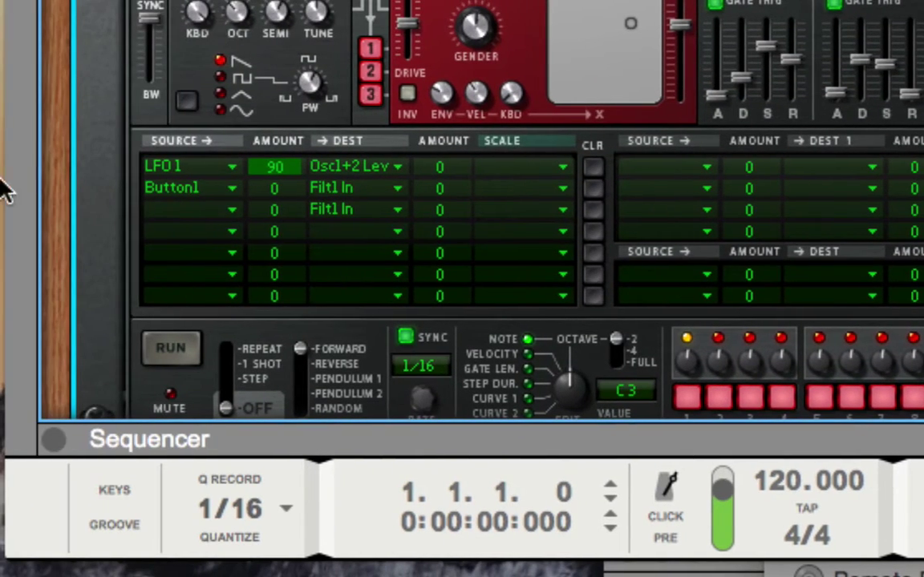
Change the Button 1 row's destination to Filter 2 Audio Input.
click(393, 189)
mouse_move(435, 225)
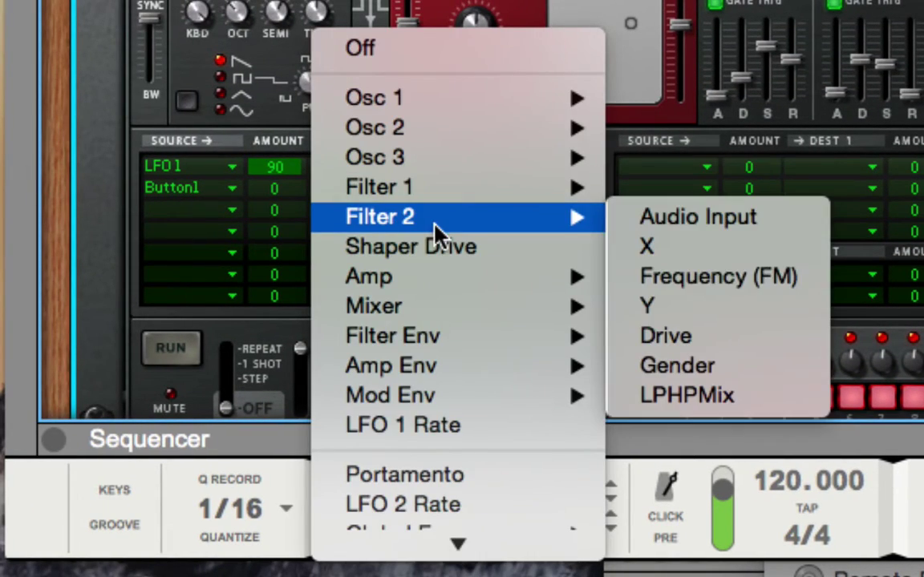
click(685, 221)
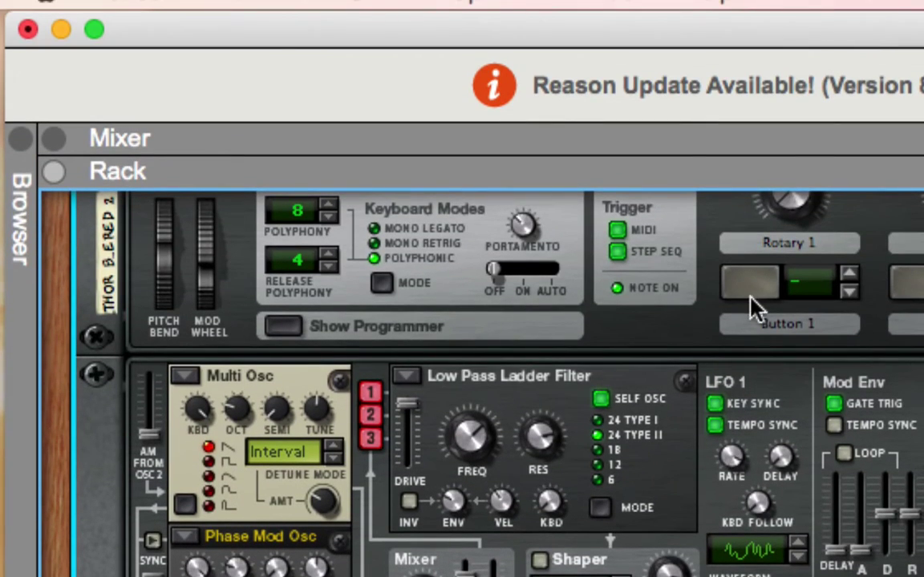
Toggle Button 1 to test the Filter 2 input routing, and raise that row's modulation amount.
click(750, 295)
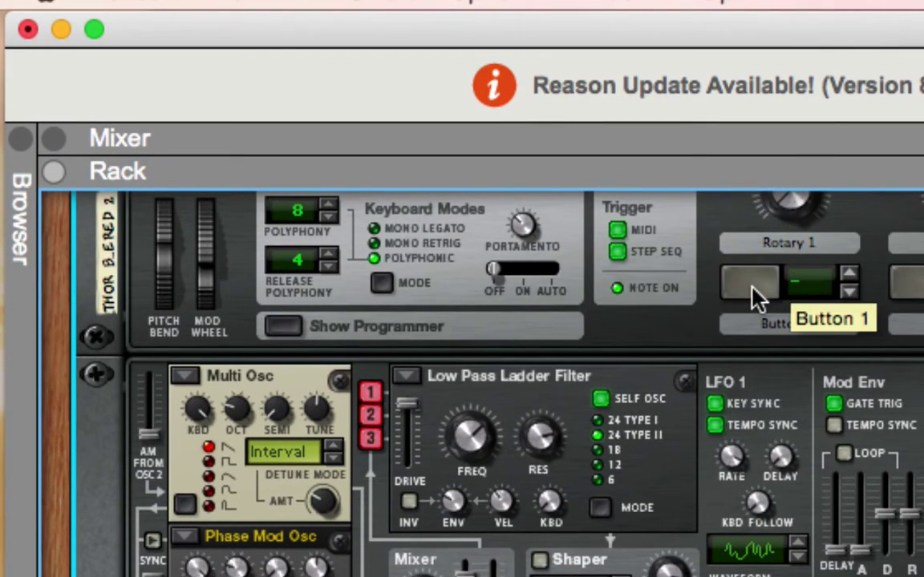
click(752, 292)
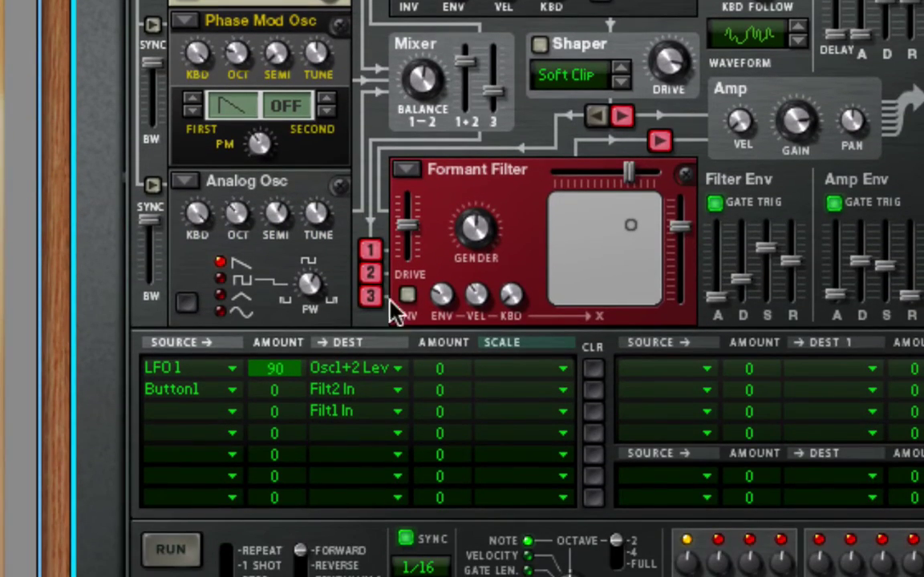
drag(273, 392, 305, 289)
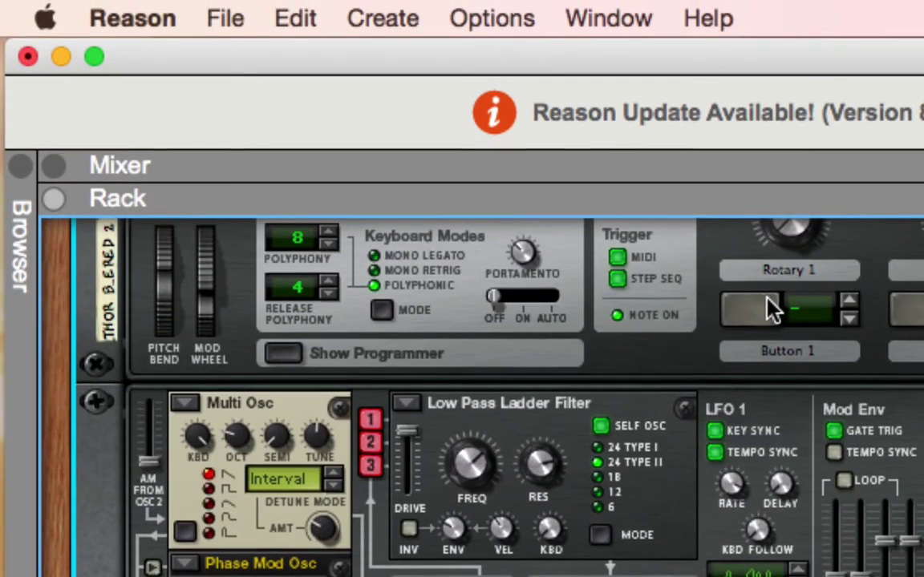
Switch Button 1 on and off several times to compare the sound with and without the Filter 2 input routing.
click(760, 311)
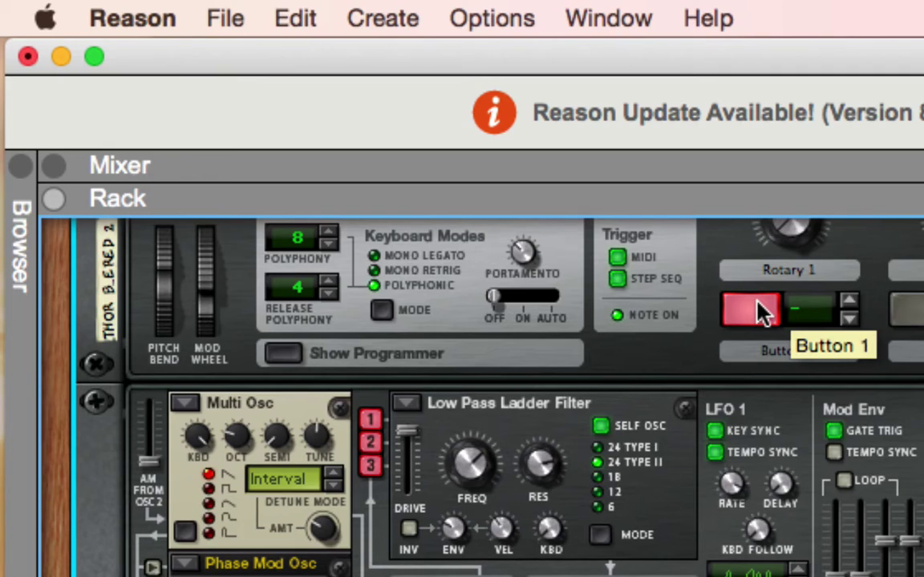
click(756, 312)
click(756, 312)
click(756, 312)
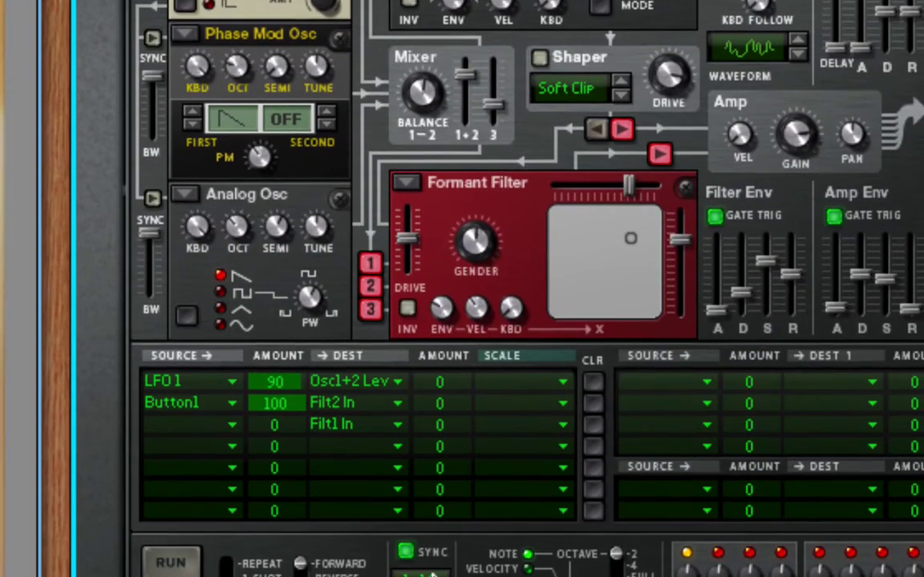
click(410, 403)
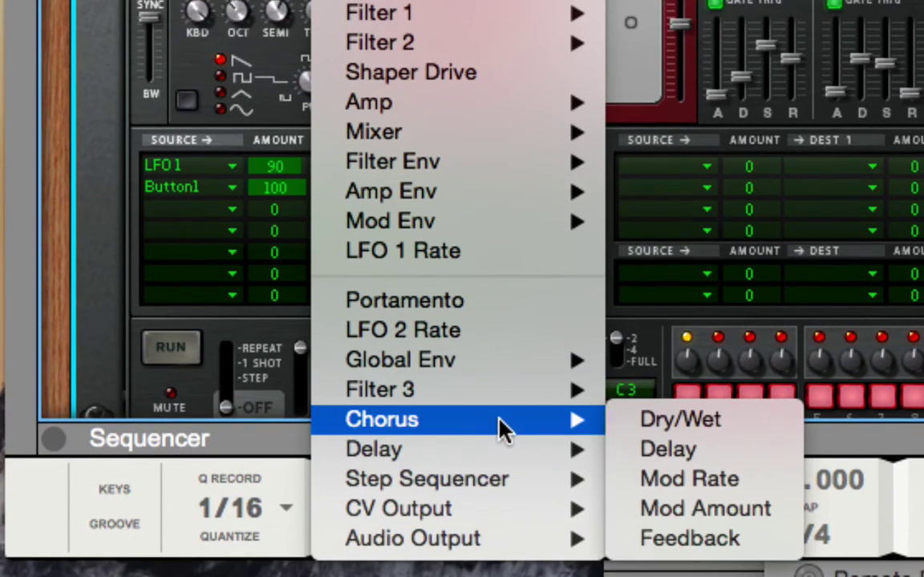
click(282, 191)
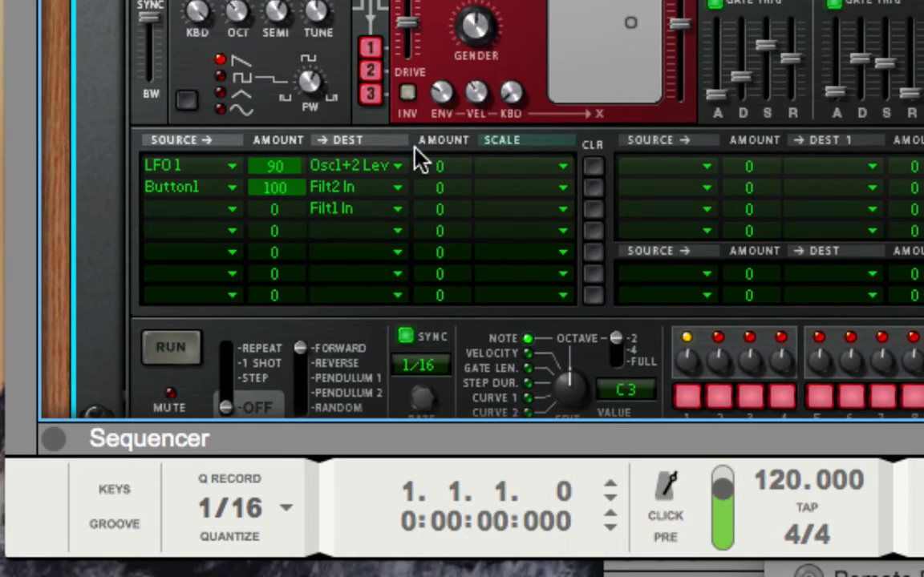
click(514, 184)
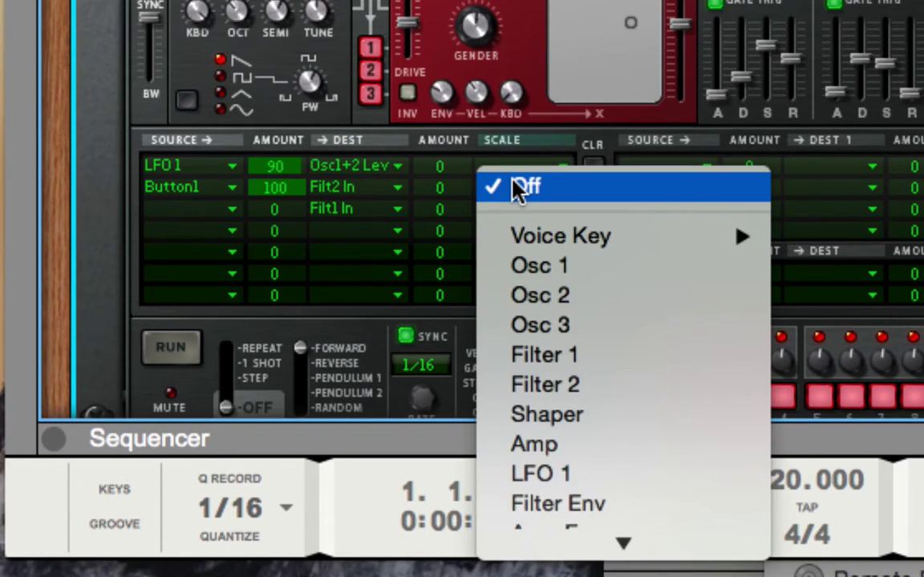
mouse_move(521, 541)
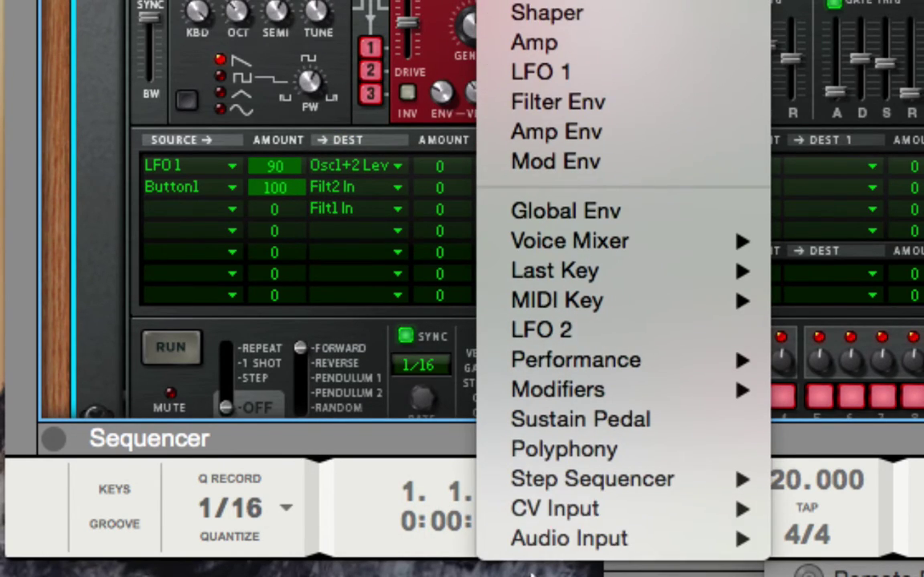
click(377, 393)
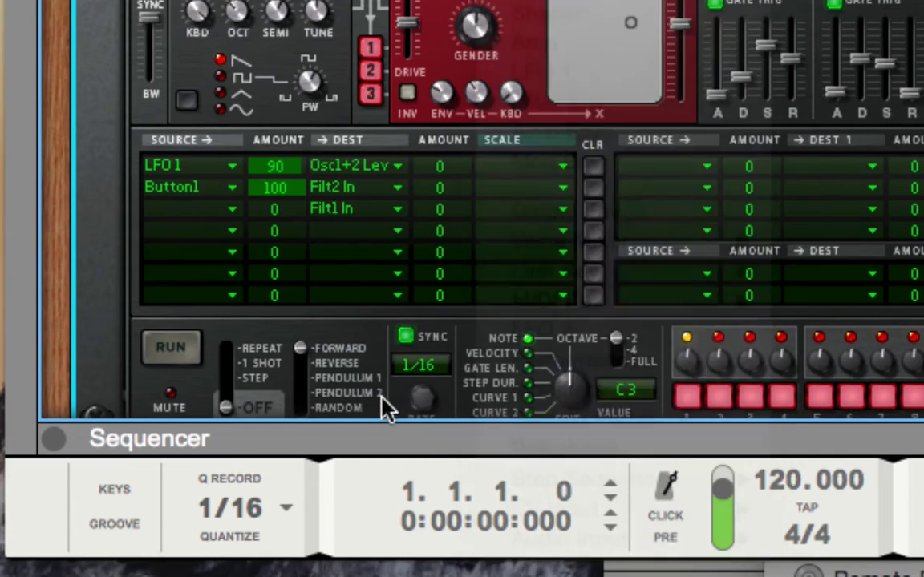
Set the Button 1 row's source and destination to Off in the modulation matrix and lower its amount to 81.
click(241, 191)
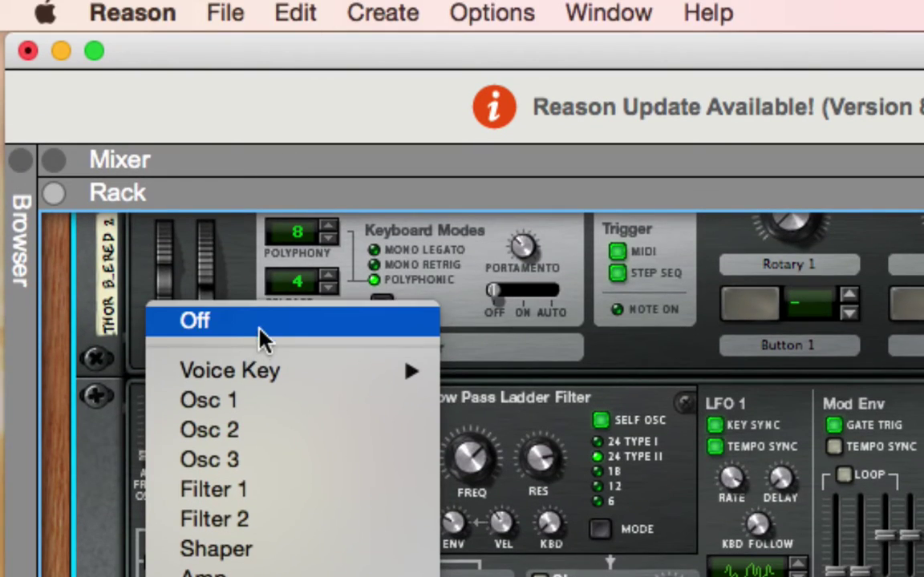
click(257, 330)
click(401, 188)
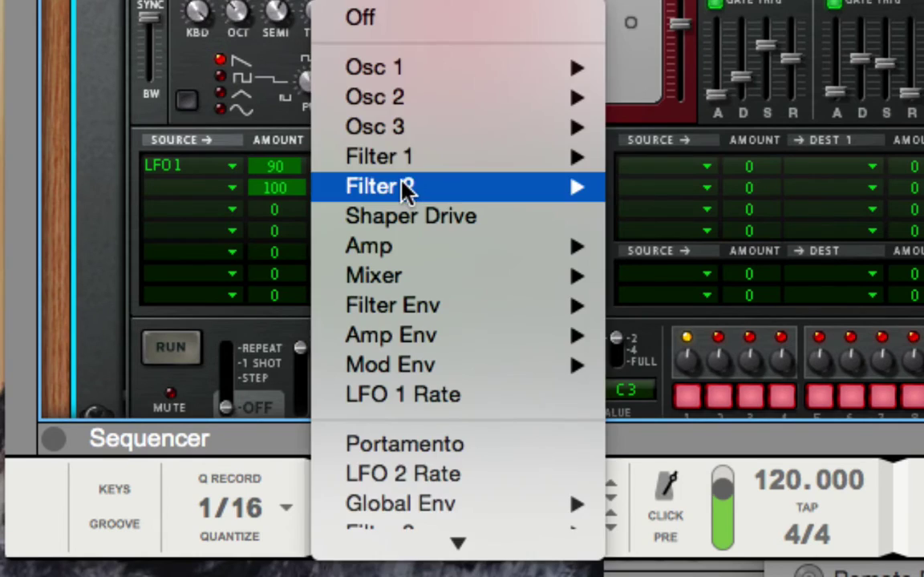
click(470, 88)
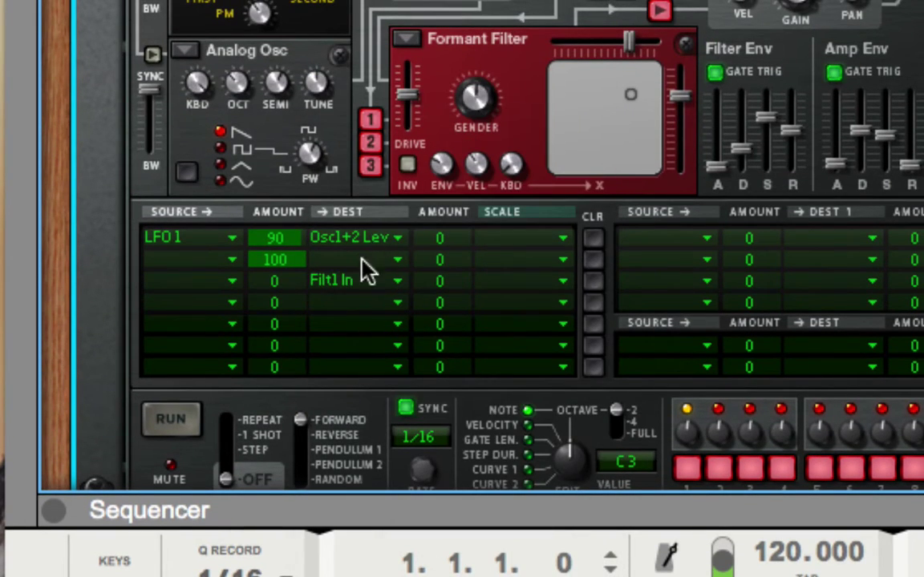
drag(292, 258, 148, 272)
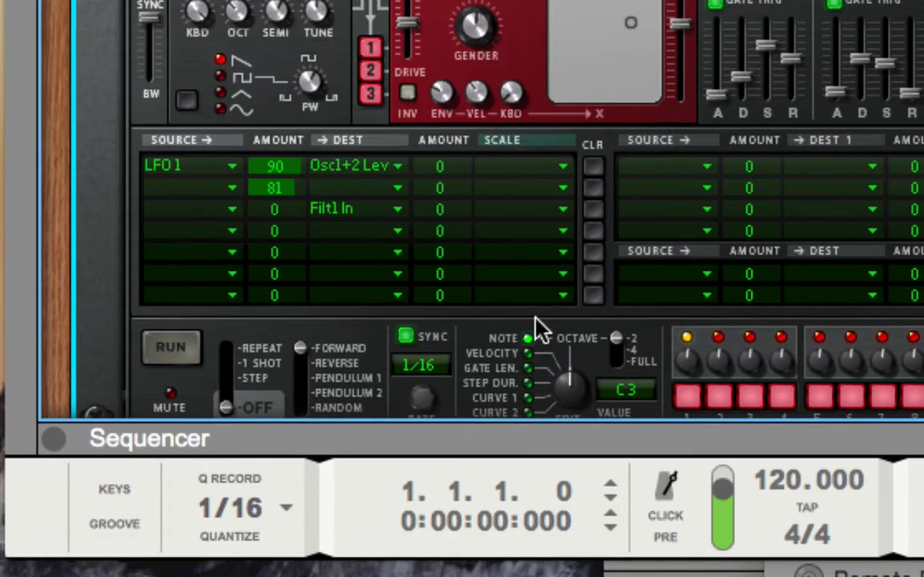
View the saved patches available for the Thor synth in the patch browser and close the browser.
scroll(536, 324, down, 5)
scroll(535, 325, up, 2)
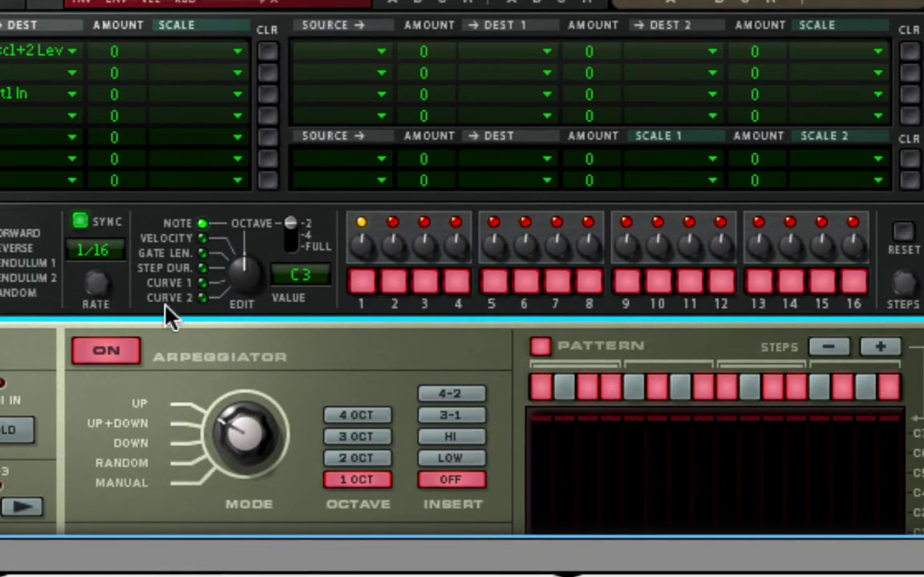
click(273, 236)
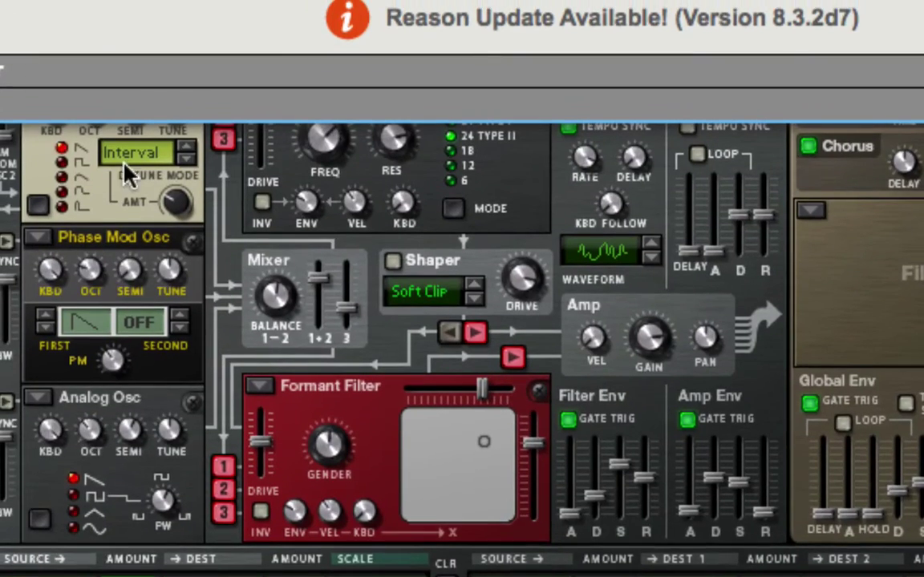
scroll(240, 351, up, 6)
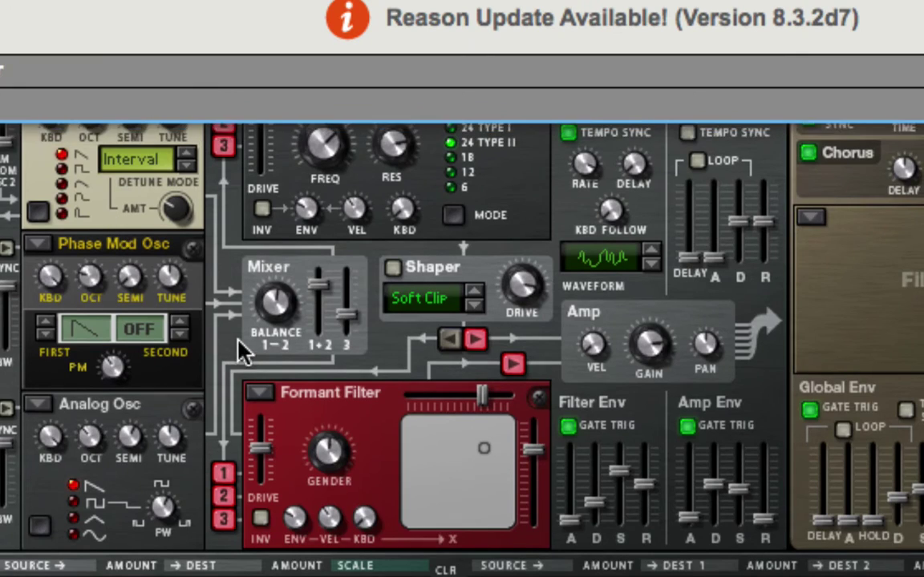
scroll(240, 351, down, 1)
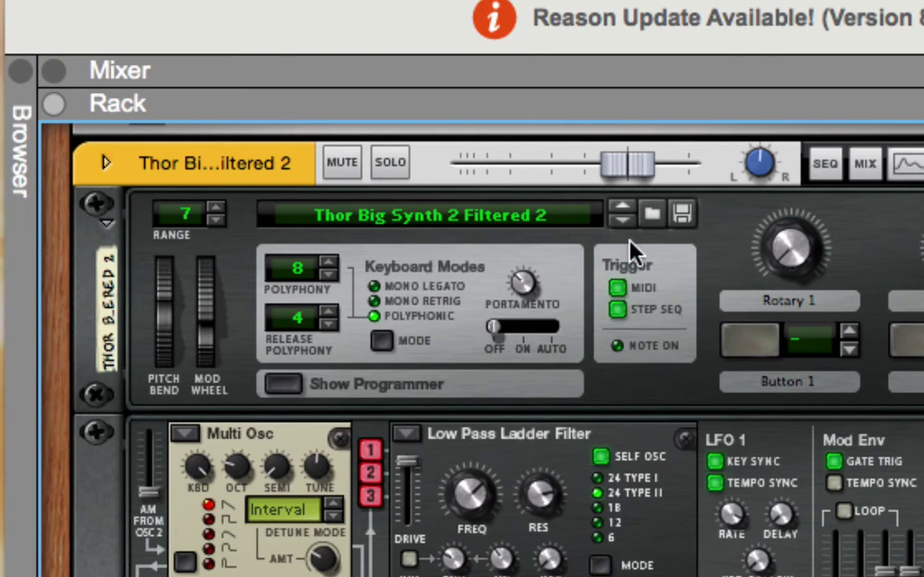
click(651, 214)
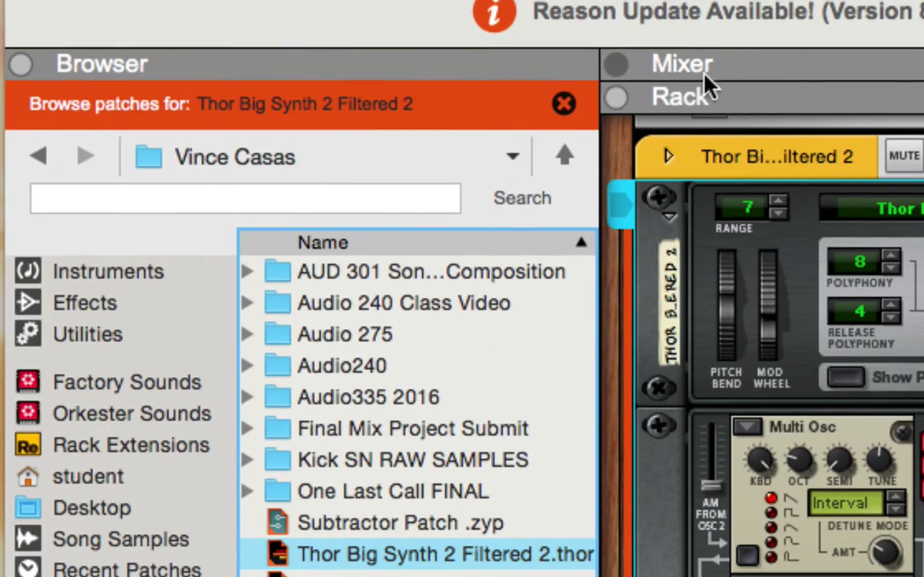
click(564, 103)
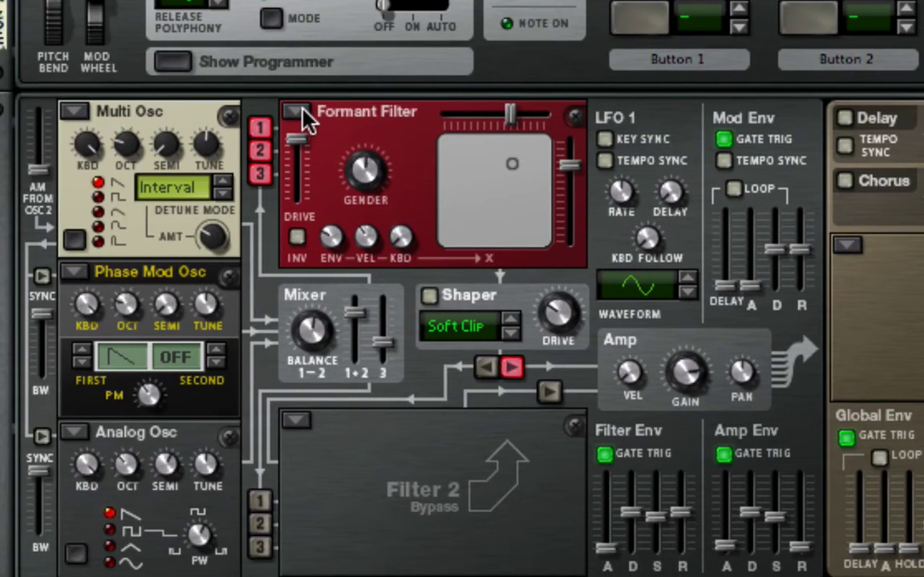
Load a Formant filter into the Filter 2 slot, increase its X value slightly and raise its drive.
click(303, 110)
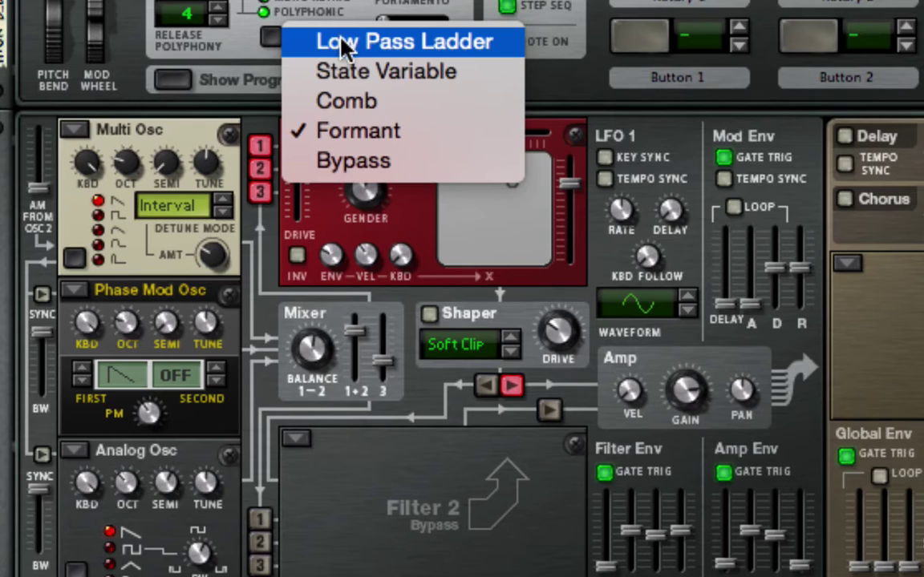
click(303, 440)
click(303, 439)
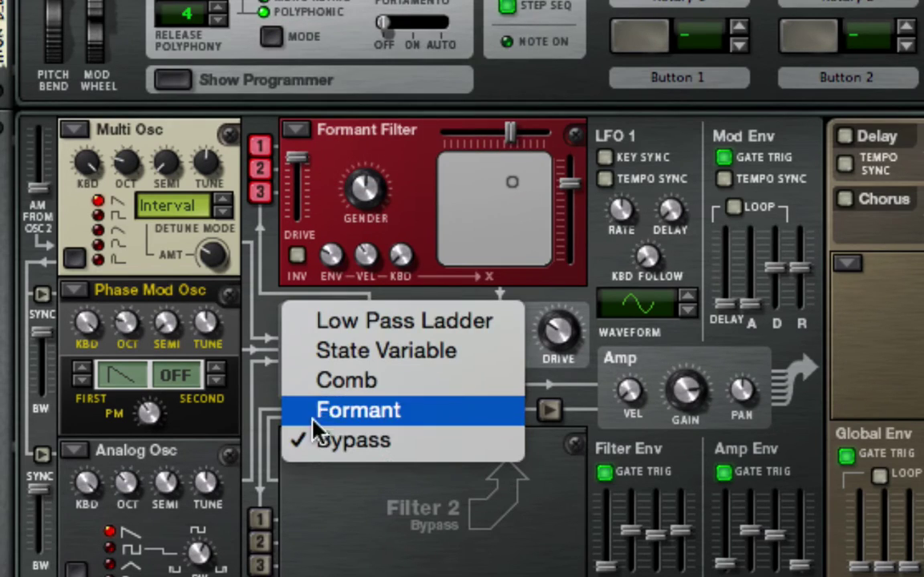
click(317, 409)
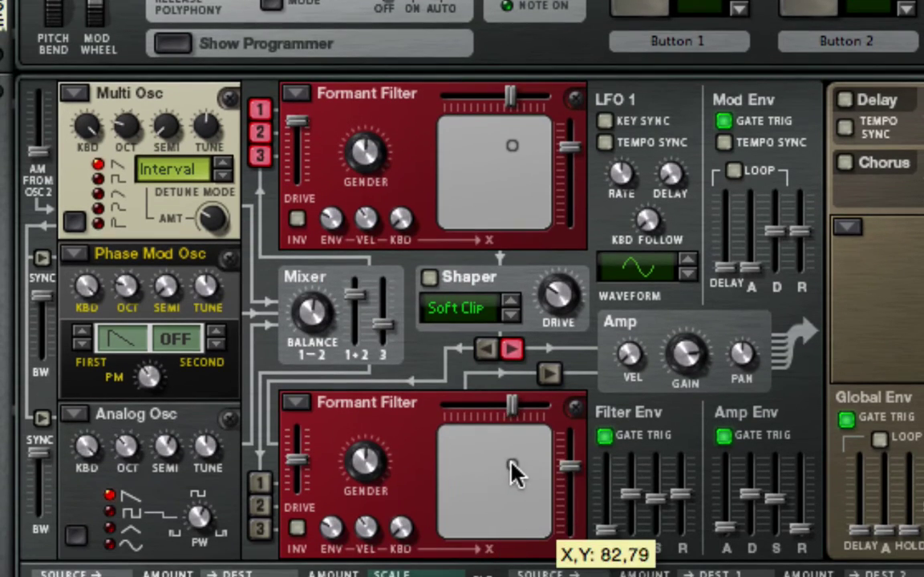
drag(511, 465, 523, 463)
mouse_move(287, 459)
mouse_down()
mouse_move(291, 429)
mouse_move(286, 454)
mouse_up()
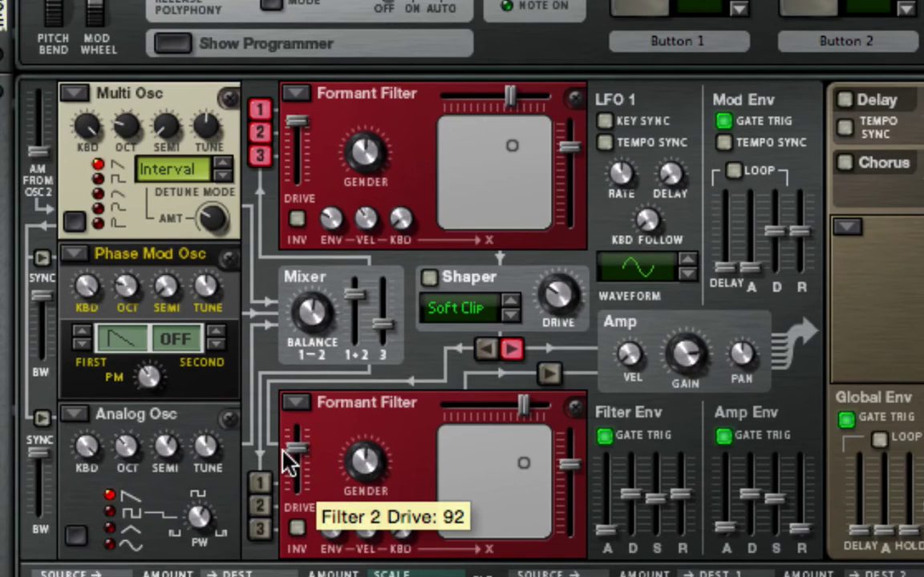
Change the Filter 1 type to Low Pass Ladder.
click(308, 93)
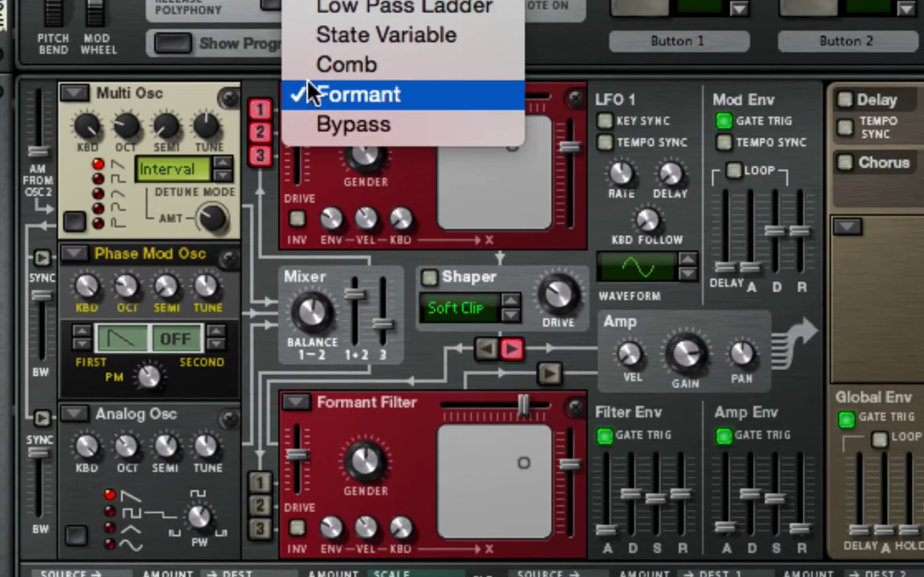
click(345, 6)
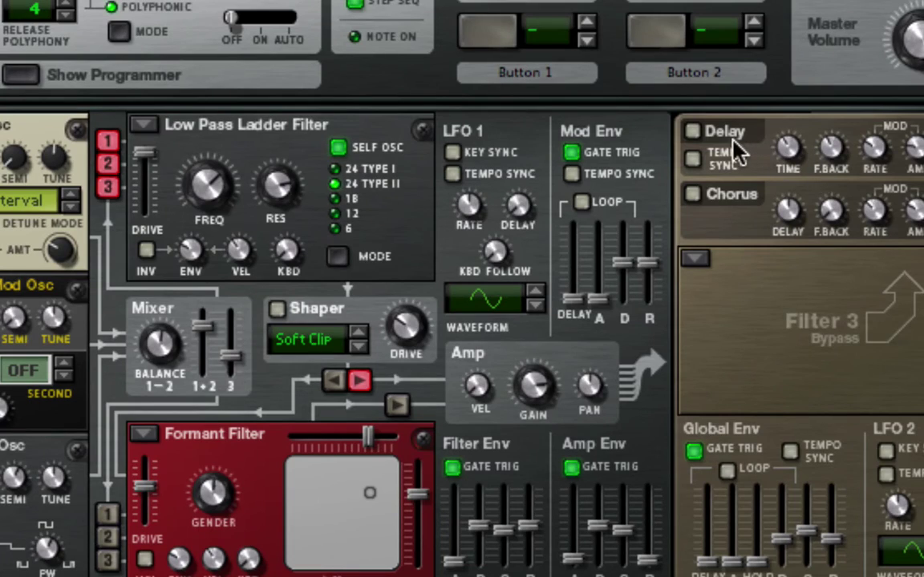
Turn on the chorus and the tempo-synced delay, and set the delay's dry/wet to about 20.
click(840, 131)
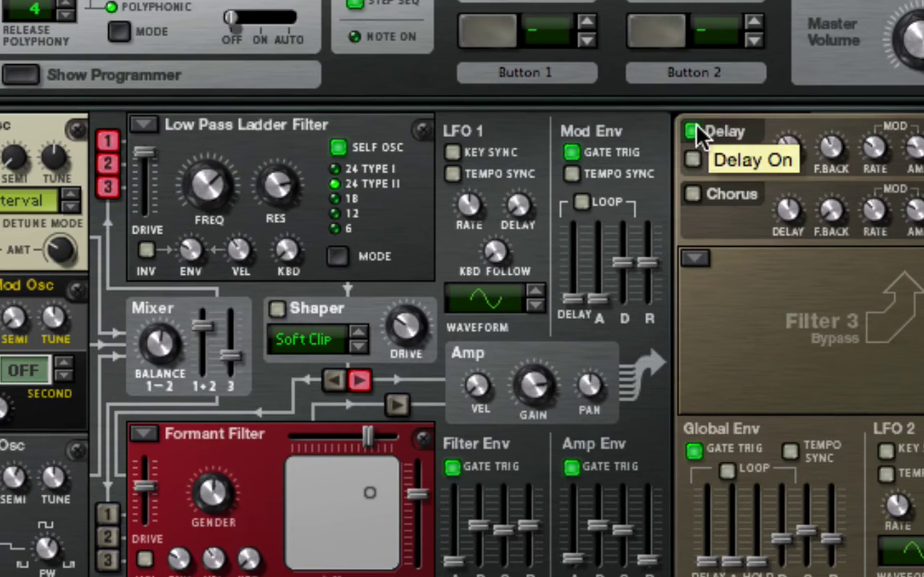
click(692, 194)
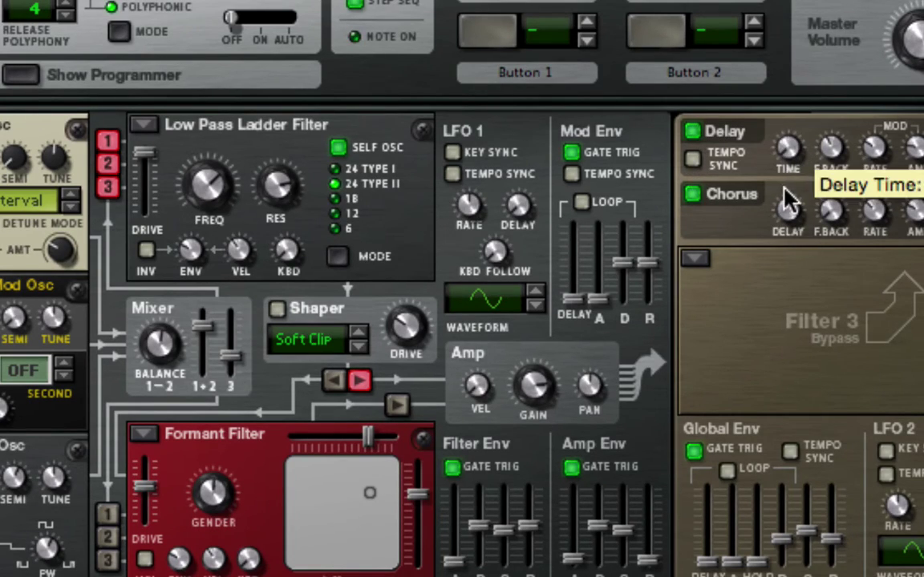
click(709, 161)
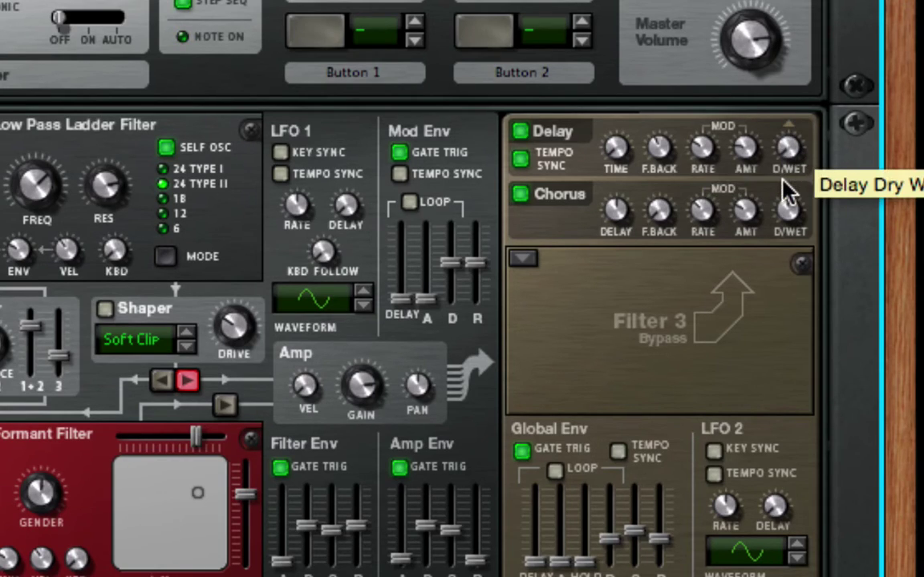
scroll(787, 148, up, 4)
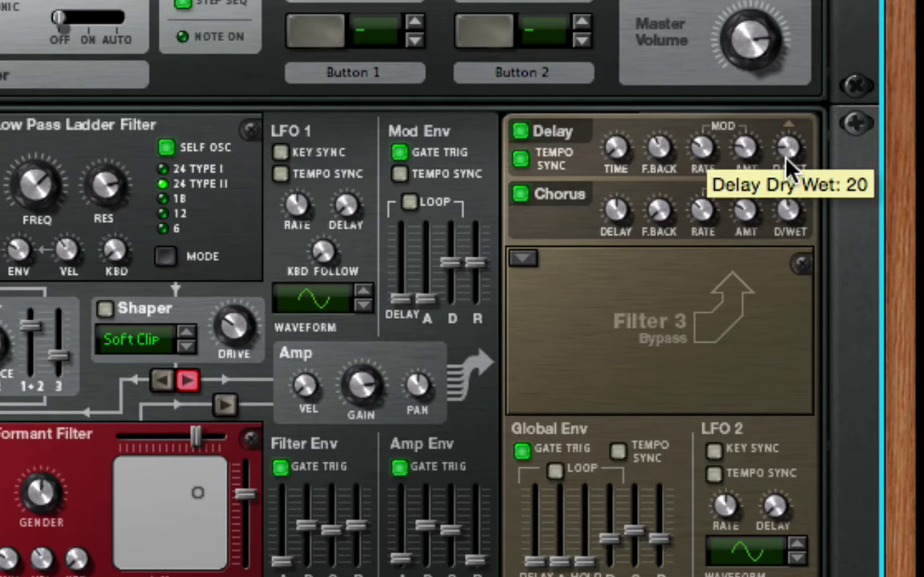
scroll(785, 160, down, 2)
scroll(784, 160, up, 2)
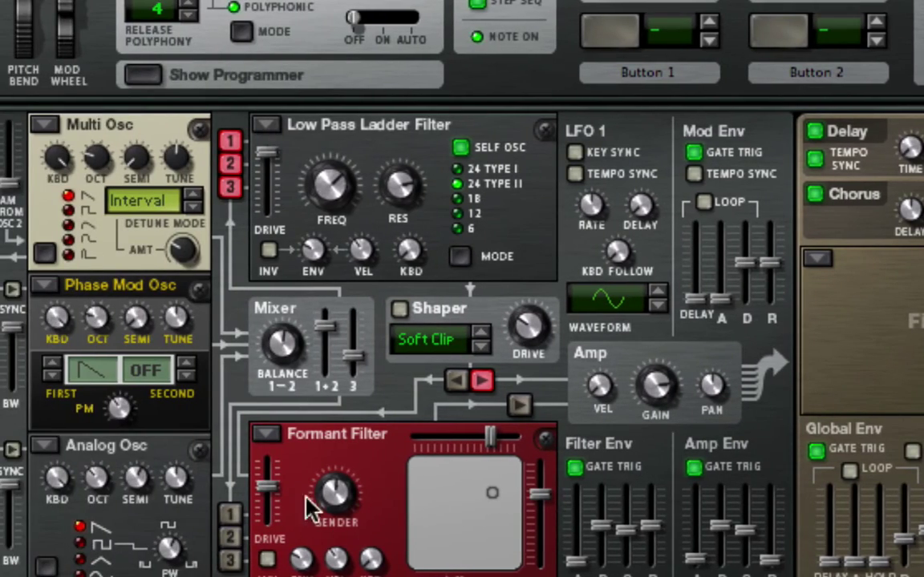
Lower the drive of the Formant filter in Filter 2 slightly.
mouse_move(266, 491)
mouse_down()
mouse_move(267, 464)
mouse_move(269, 497)
mouse_up()
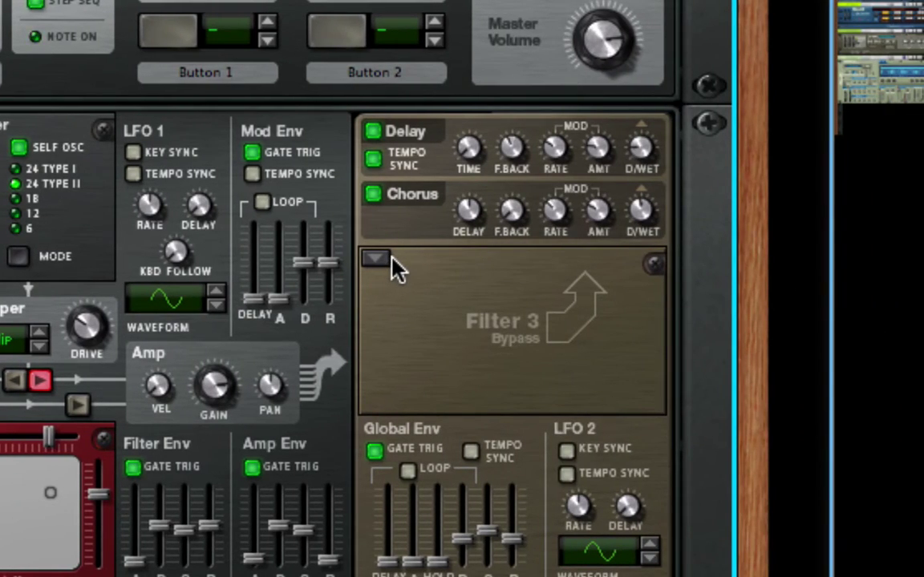
Set Filter 3 to State Variable after trying Formant, and raise its drive.
click(392, 256)
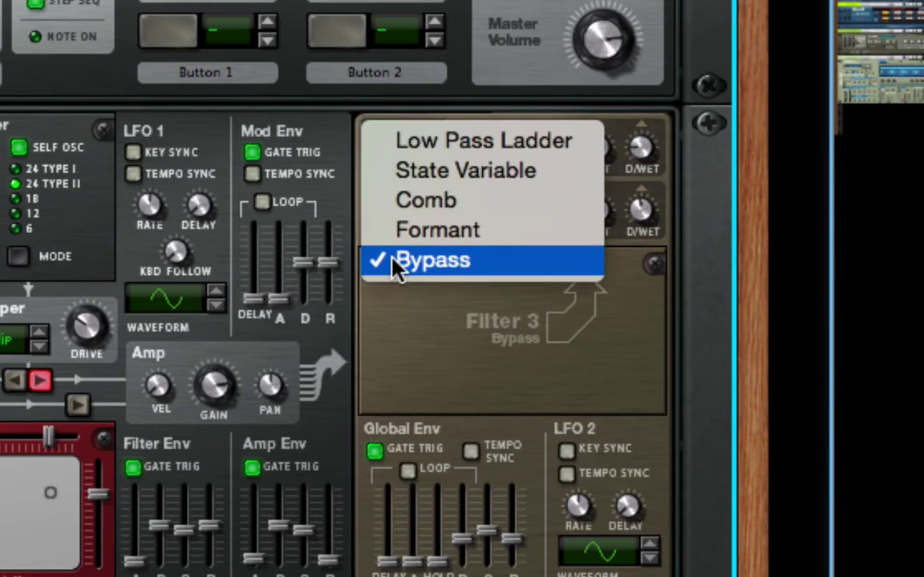
click(410, 231)
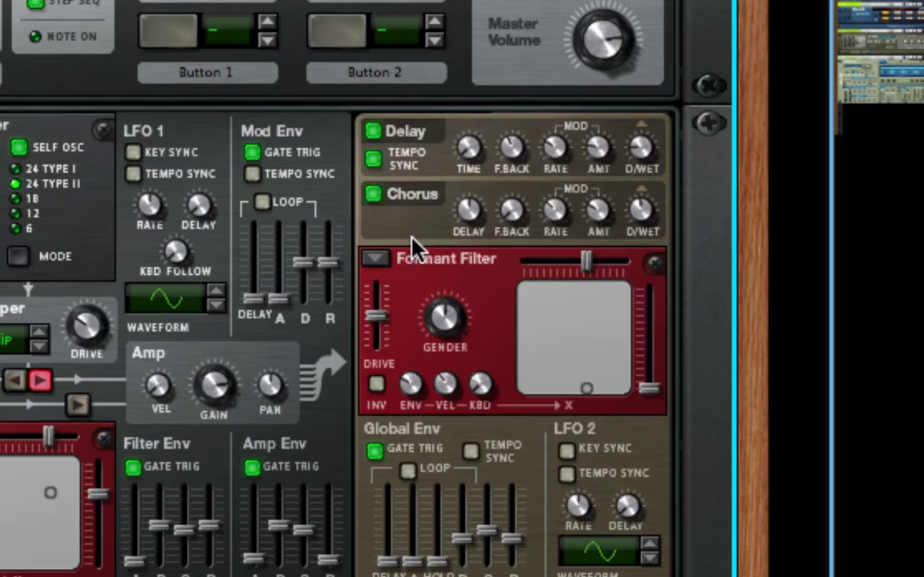
click(374, 262)
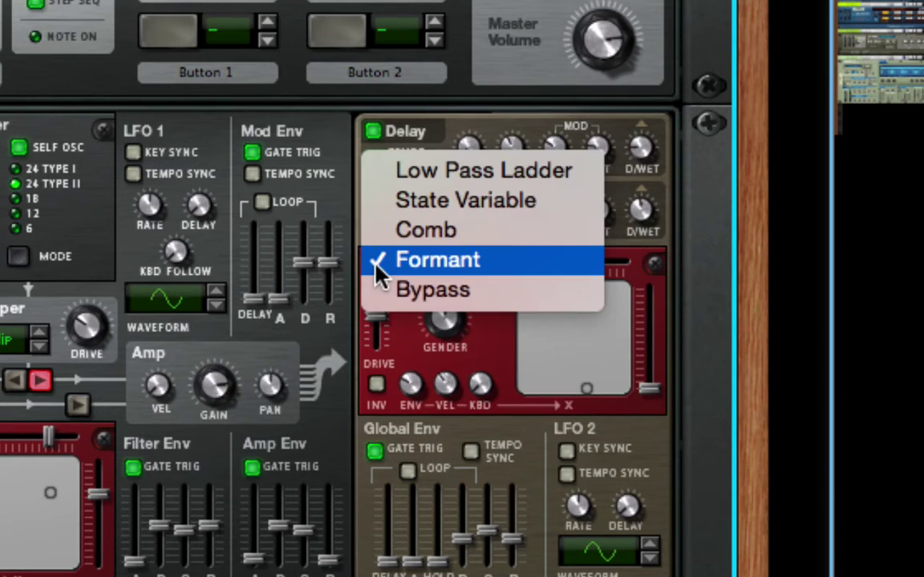
click(389, 204)
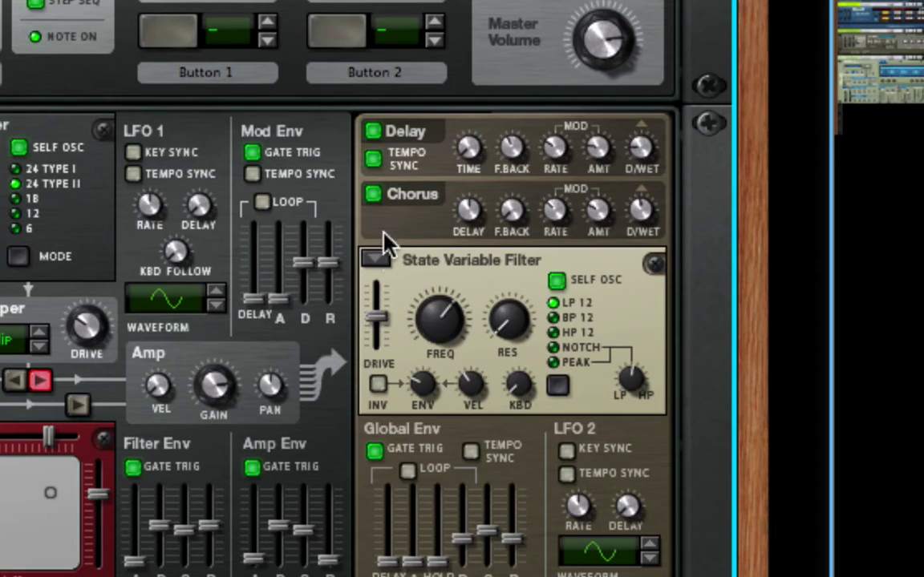
drag(376, 298, 379, 294)
Set the chorus dry/wet to 24, keeping the chorus on.
click(374, 194)
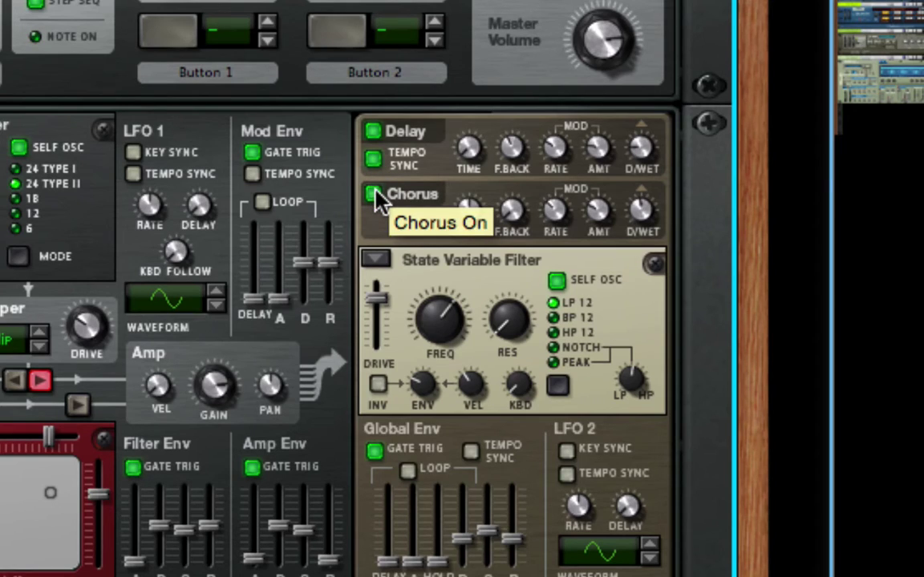
drag(627, 231, 638, 230)
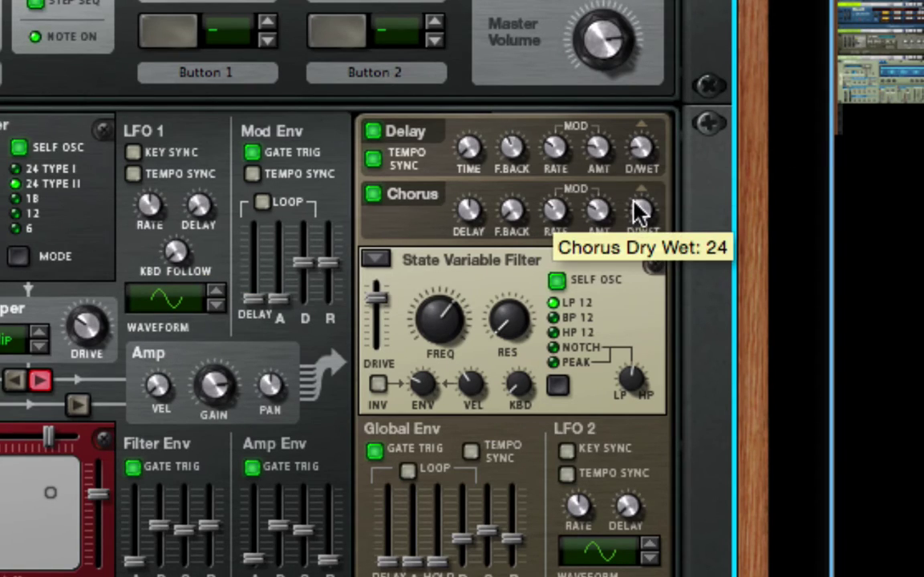
Save the Thor patch as "Thor Big Synth 2 Filtered 3".
drag(642, 206, 641, 210)
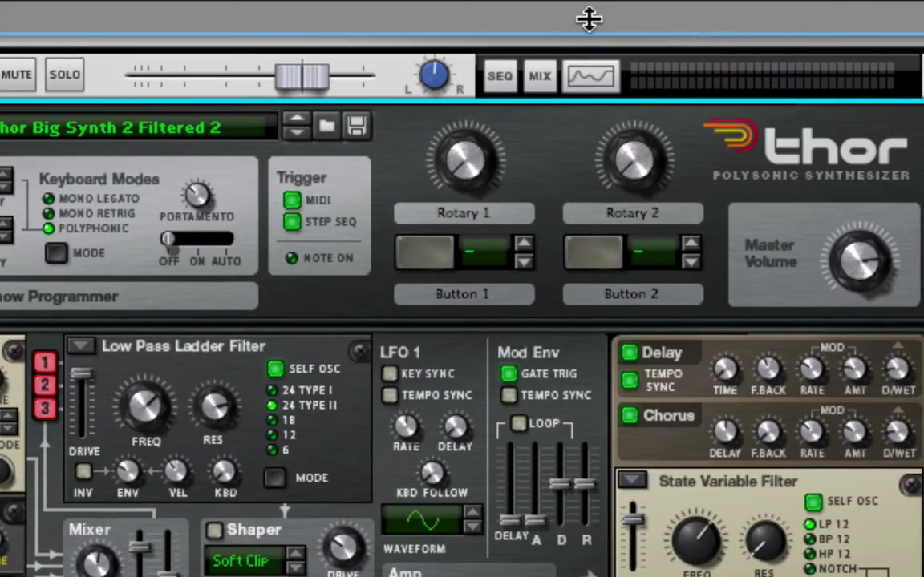
click(356, 125)
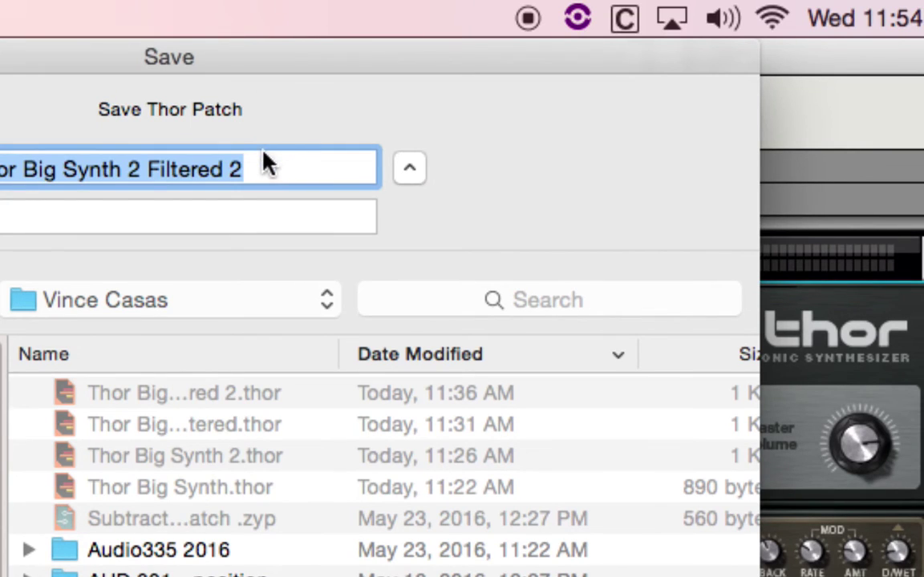
click(262, 160)
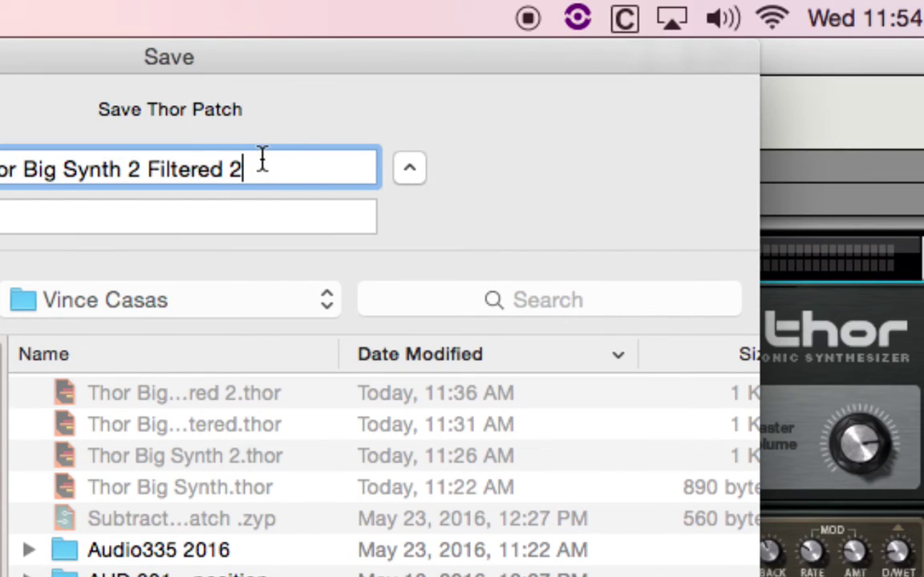
key(BackSpace)
key(Return)
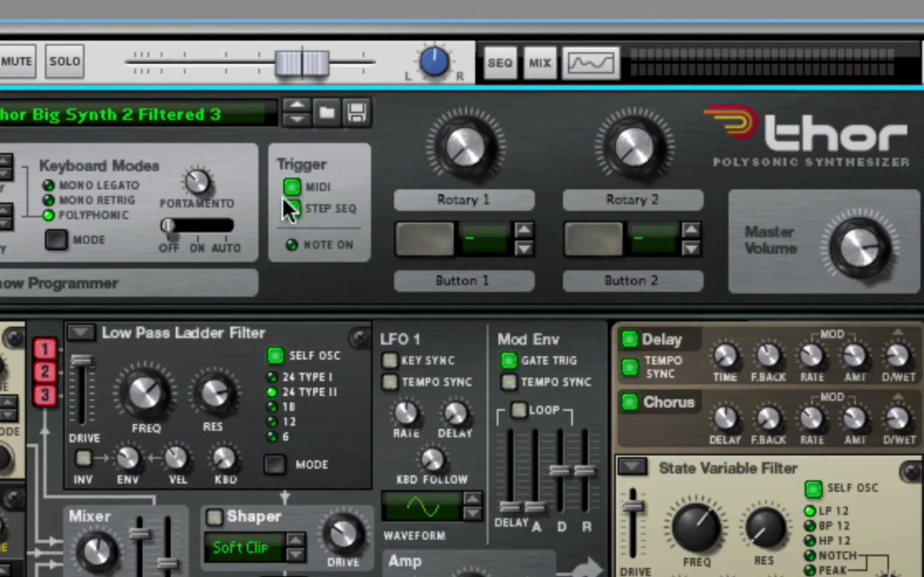
Set the step sequencer's run mode to Repeat and run it, after advancing it manually in Step mode.
click(290, 208)
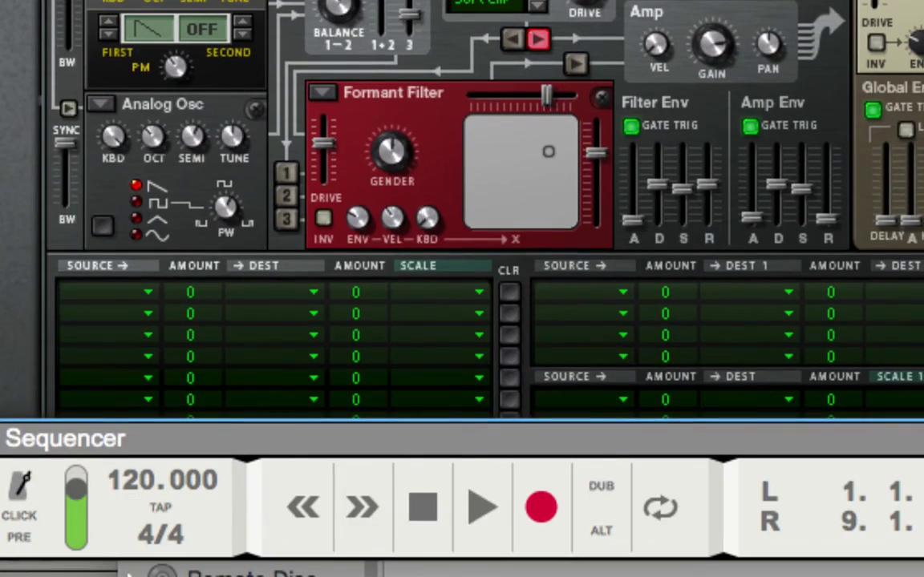
scroll(192, 345, down, 3)
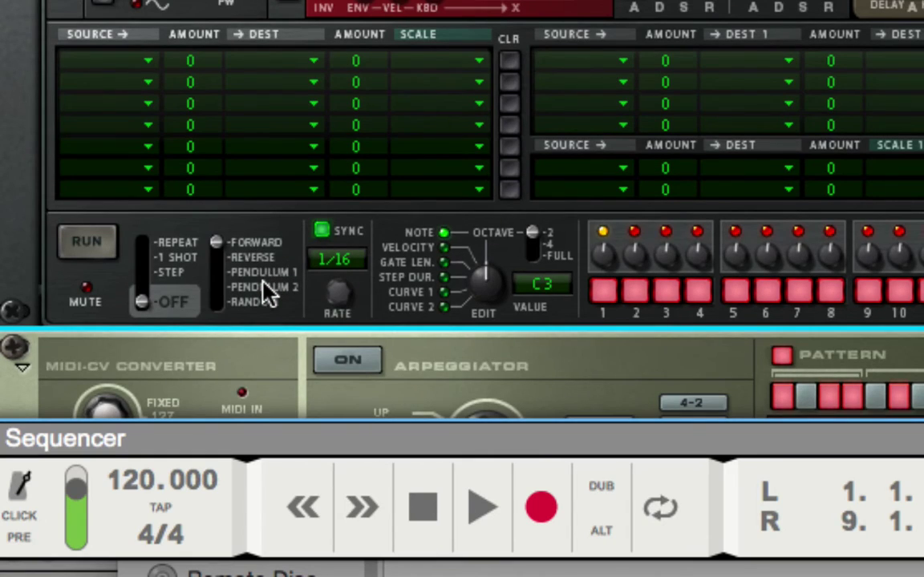
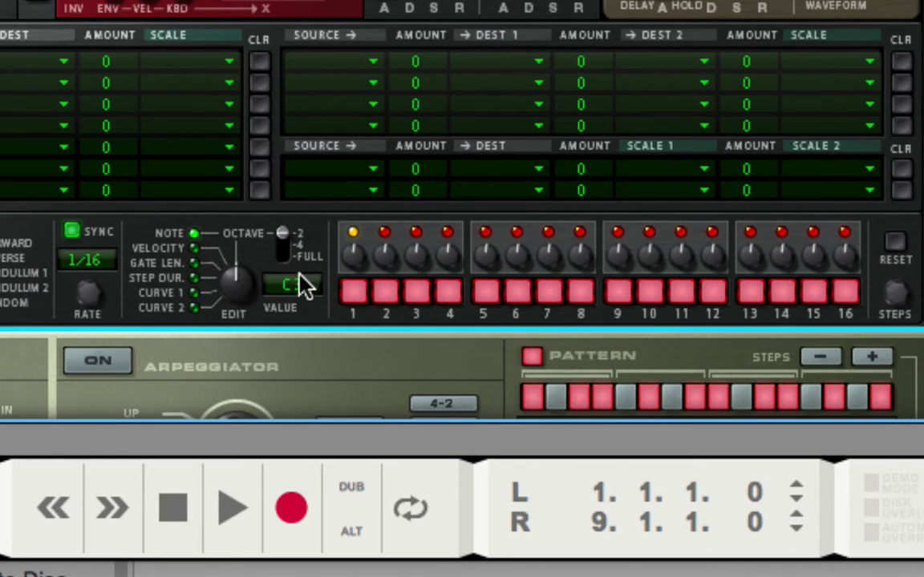
mouse_move(357, 269)
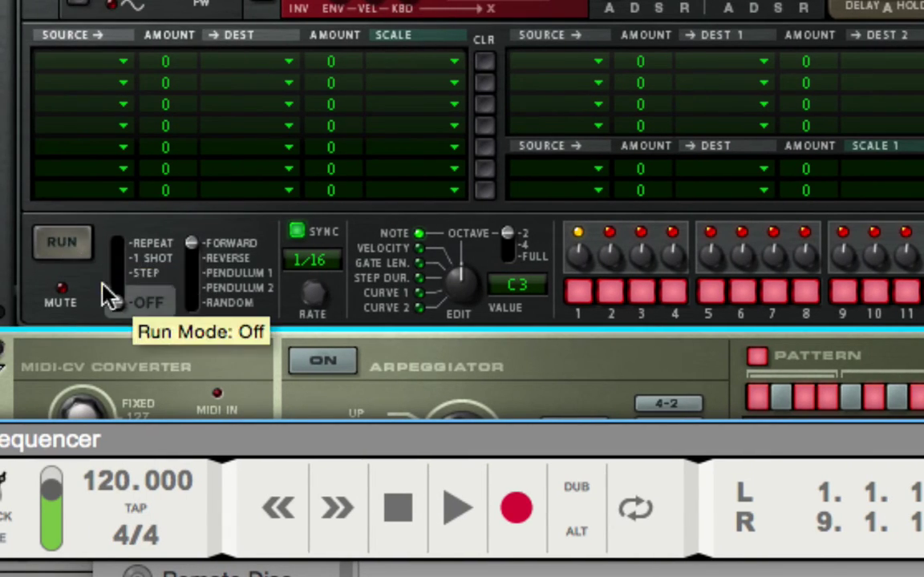
click(119, 249)
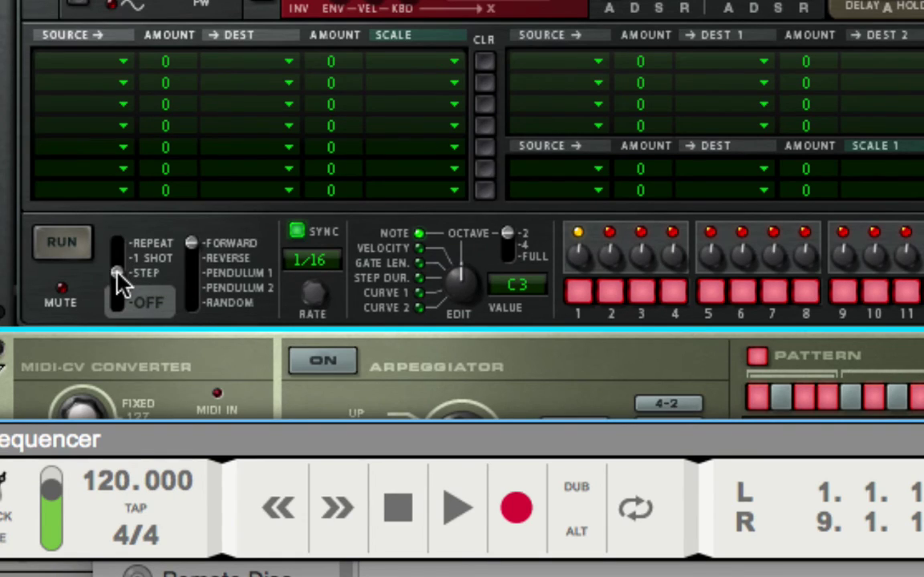
click(117, 273)
click(88, 248)
click(88, 248)
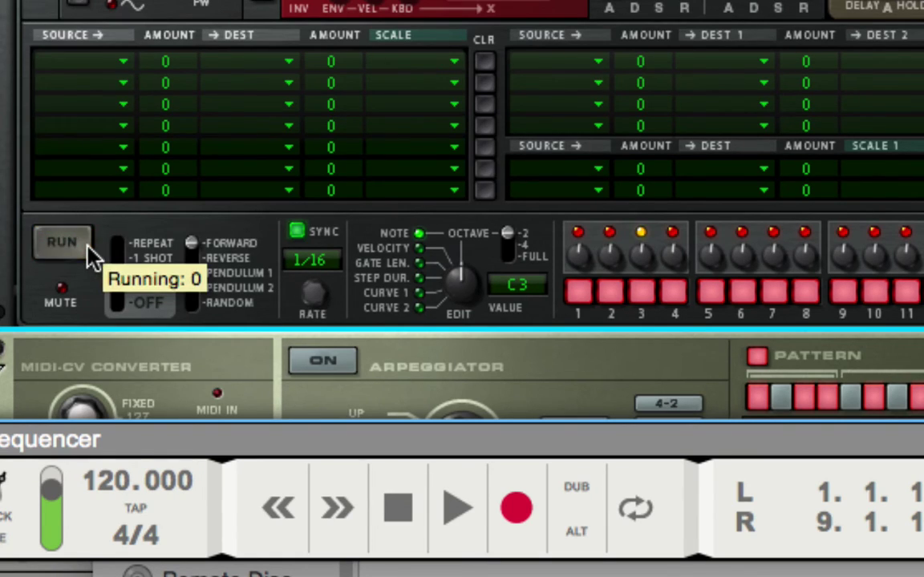
click(88, 248)
click(88, 248)
click(88, 248)
click(88, 249)
click(113, 243)
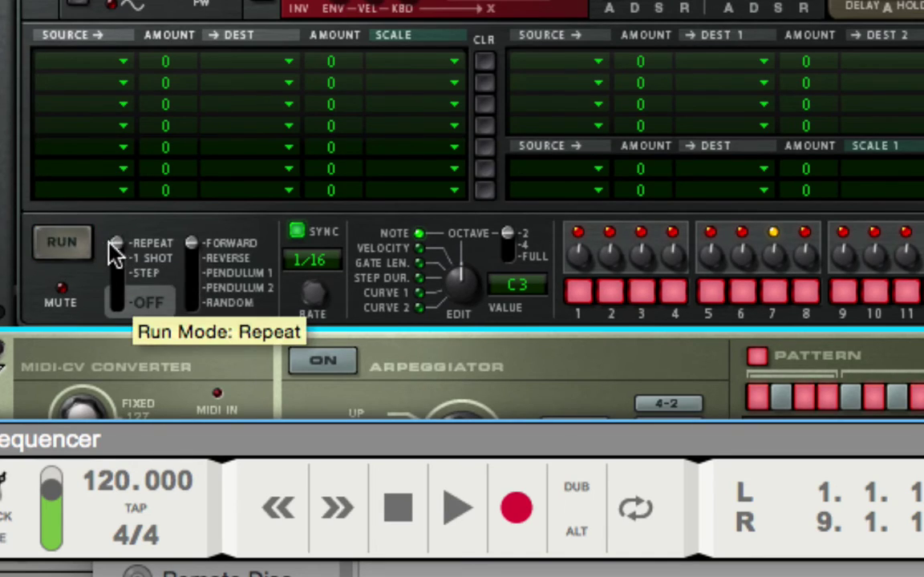
click(84, 241)
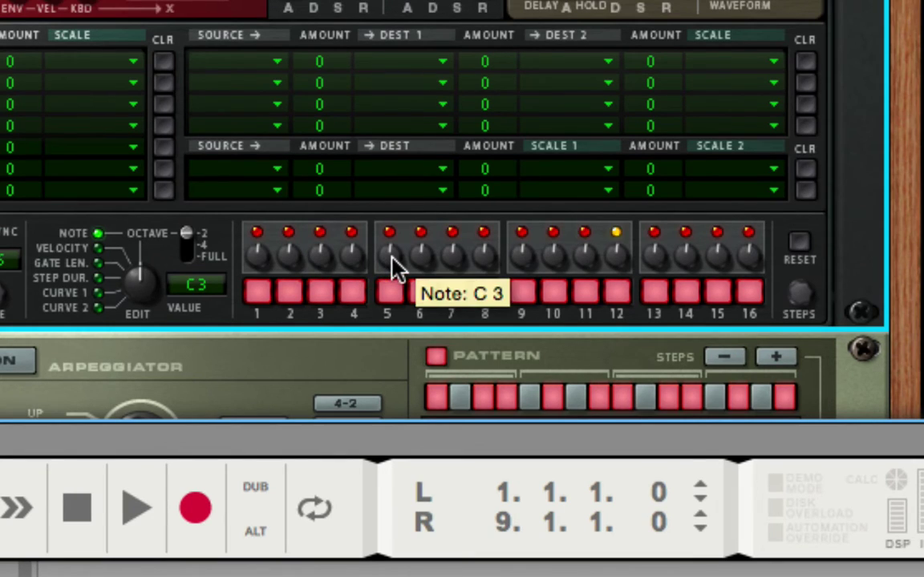
Raise the note of sequencer step 5 above C3 and set the note of step 9 to F3.
drag(392, 264, 398, 238)
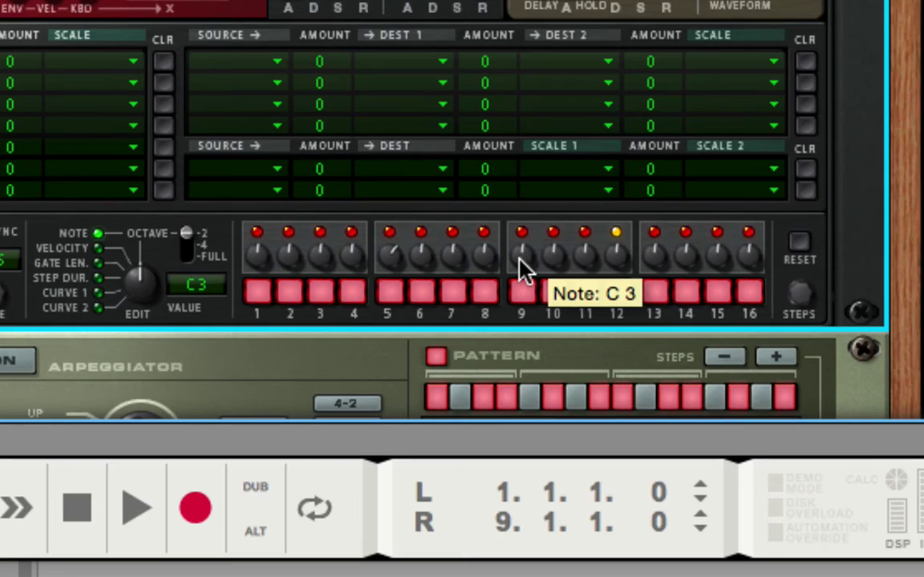
drag(522, 265, 530, 234)
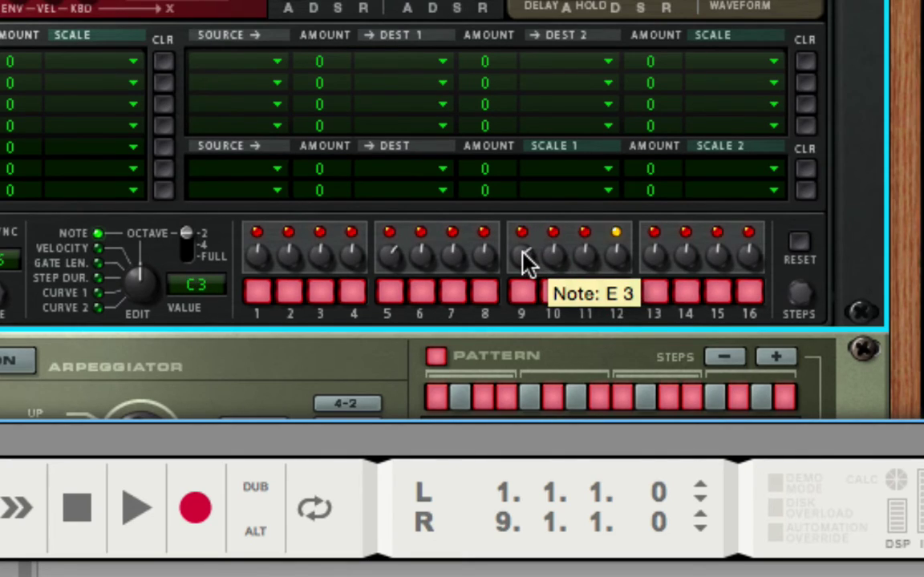
drag(522, 263, 523, 266)
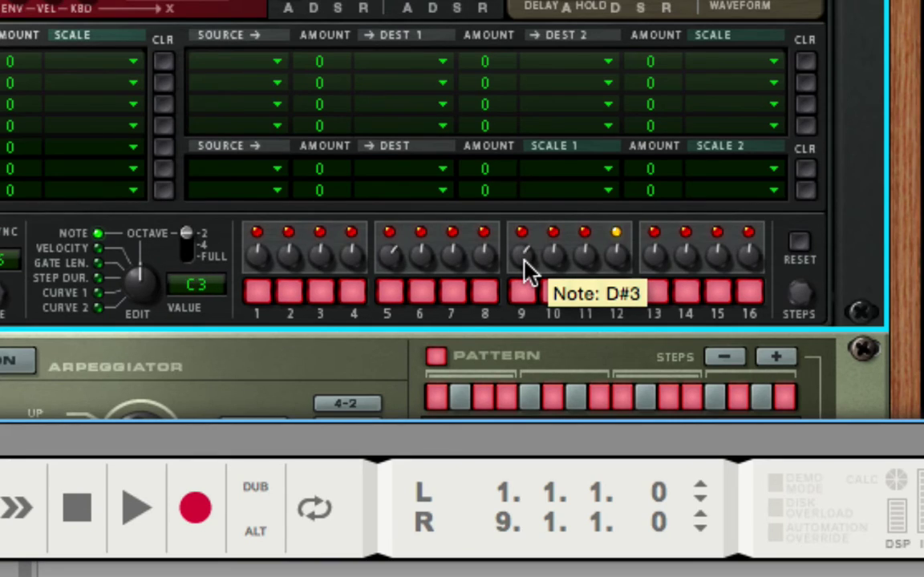
drag(524, 259, 525, 257)
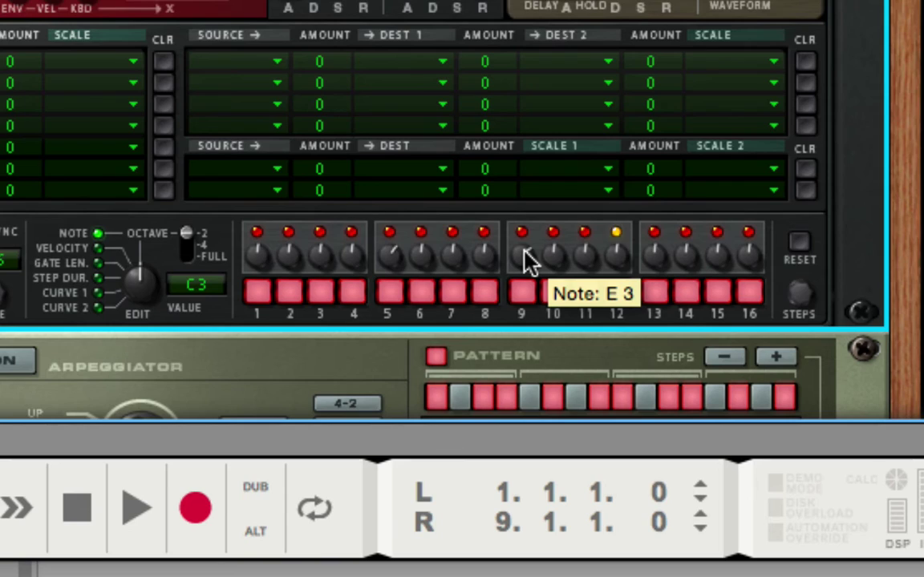
drag(516, 248, 516, 245)
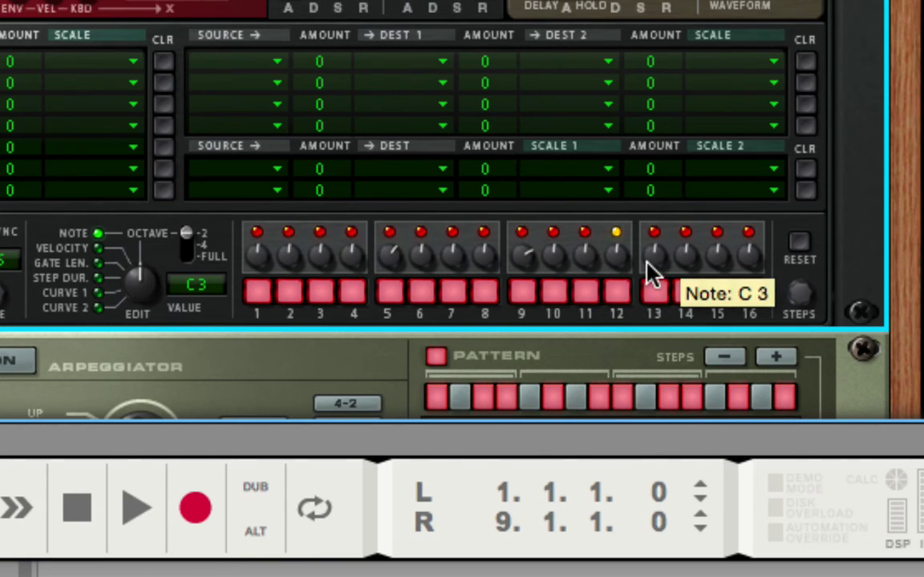
Switch off steps 2, 4, 6, 8, 10, 13 and 14 in the step sequencer pattern.
click(296, 300)
click(320, 296)
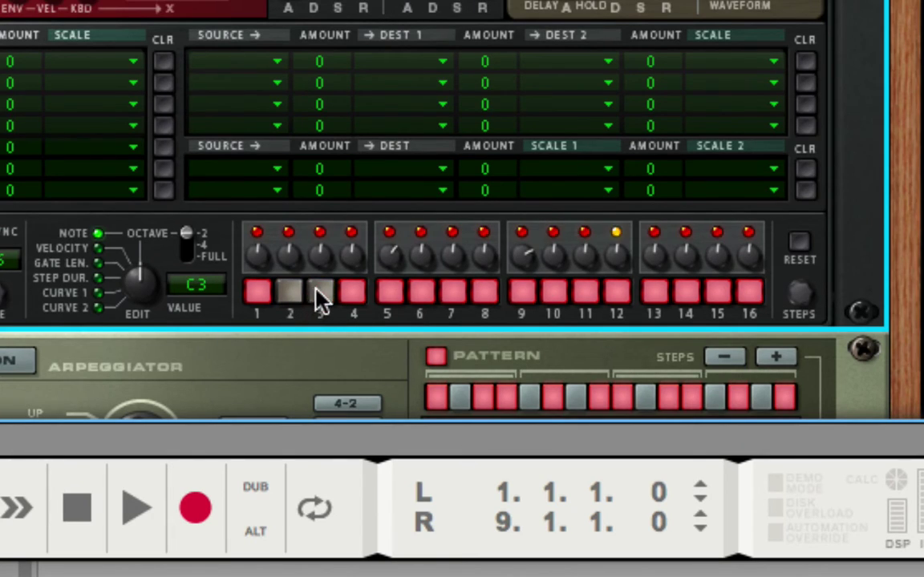
click(357, 295)
click(423, 297)
click(457, 297)
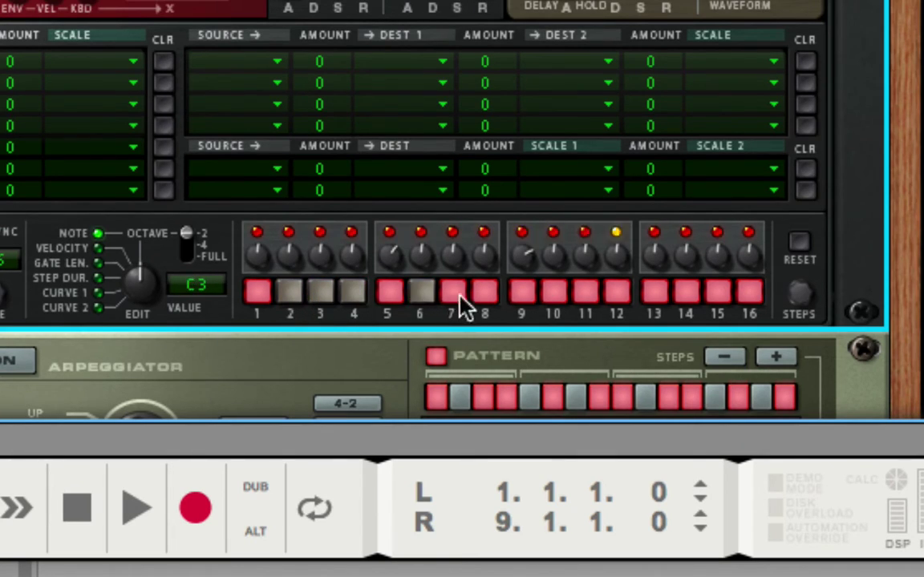
click(487, 295)
click(320, 294)
click(553, 297)
click(454, 295)
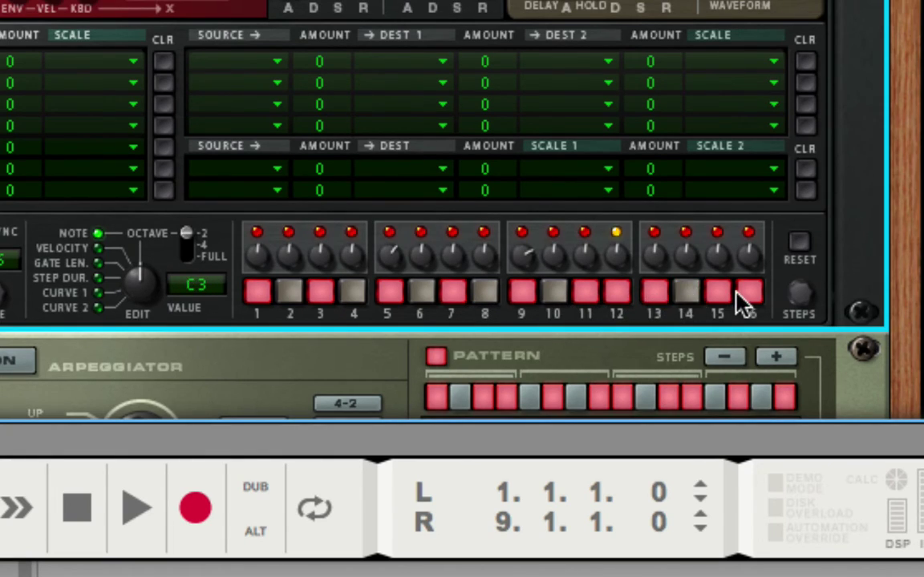
click(658, 295)
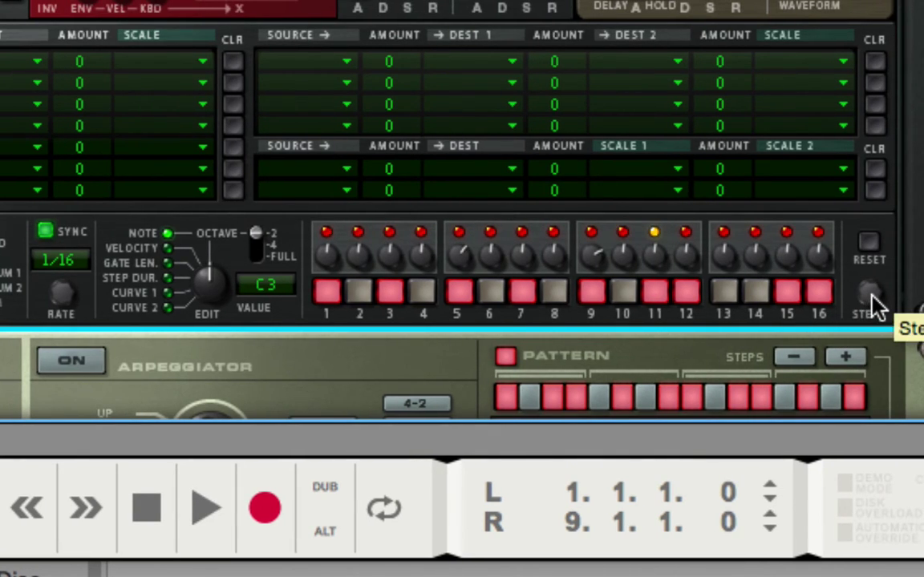
Try playing the sequence with shorter step counts of 4 and 7, and restore the full 16 steps.
drag(873, 304, 872, 333)
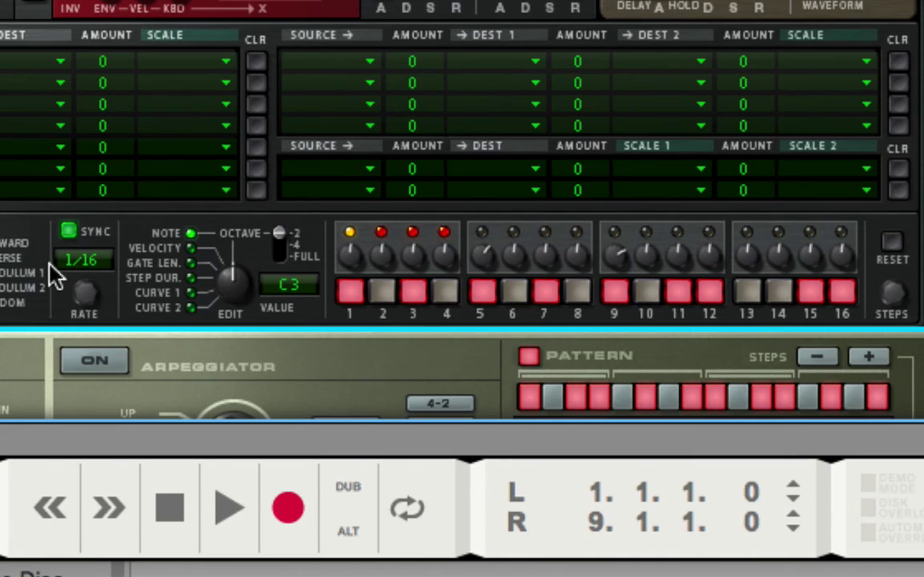
key(space)
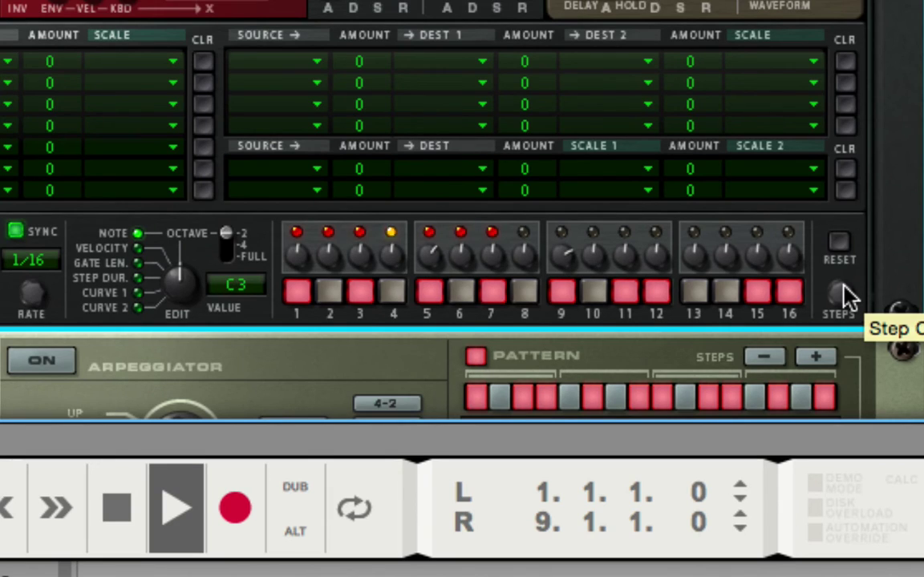
key(space)
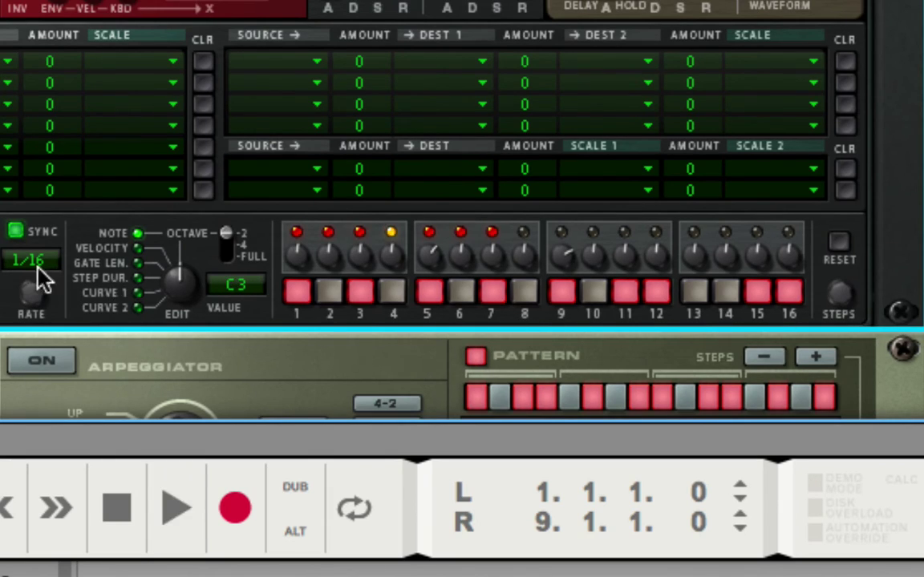
click(31, 249)
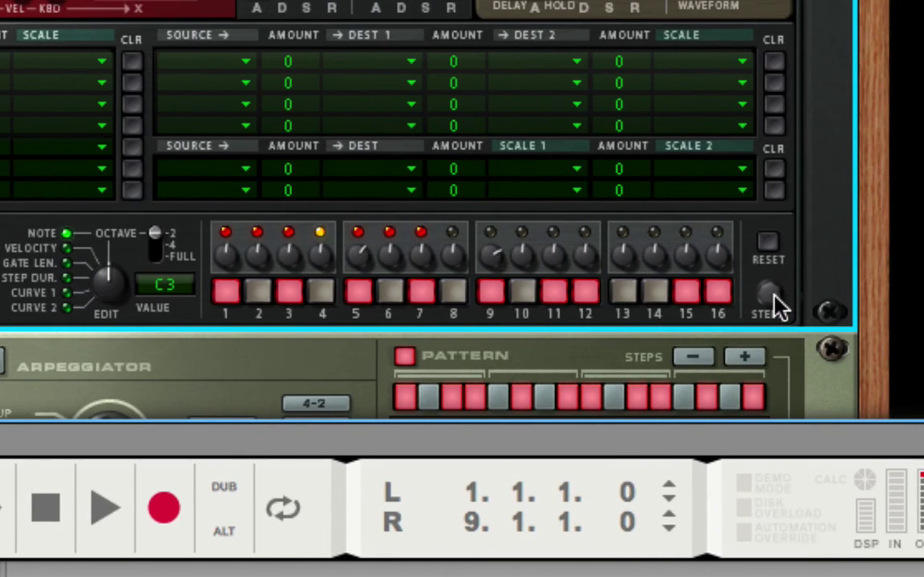
drag(775, 305, 776, 250)
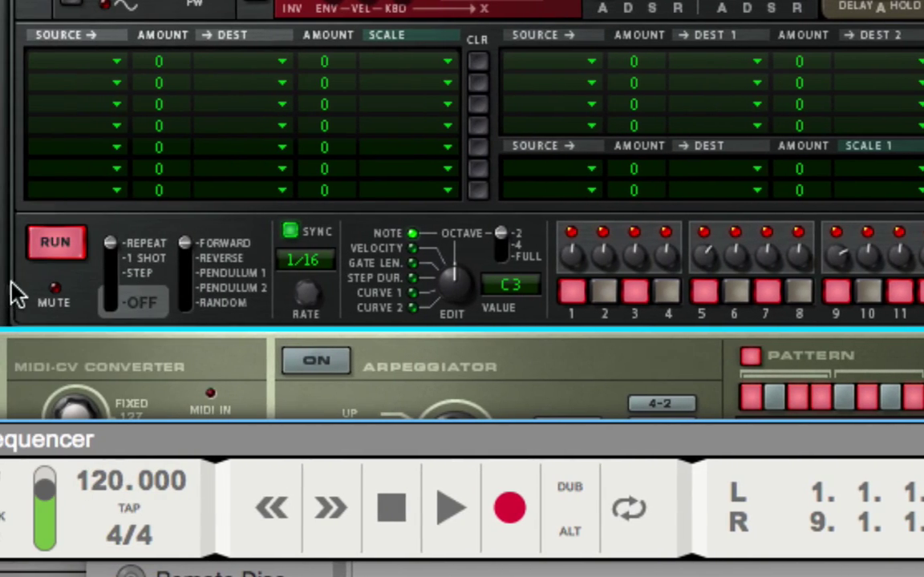
key(space)
key(space)
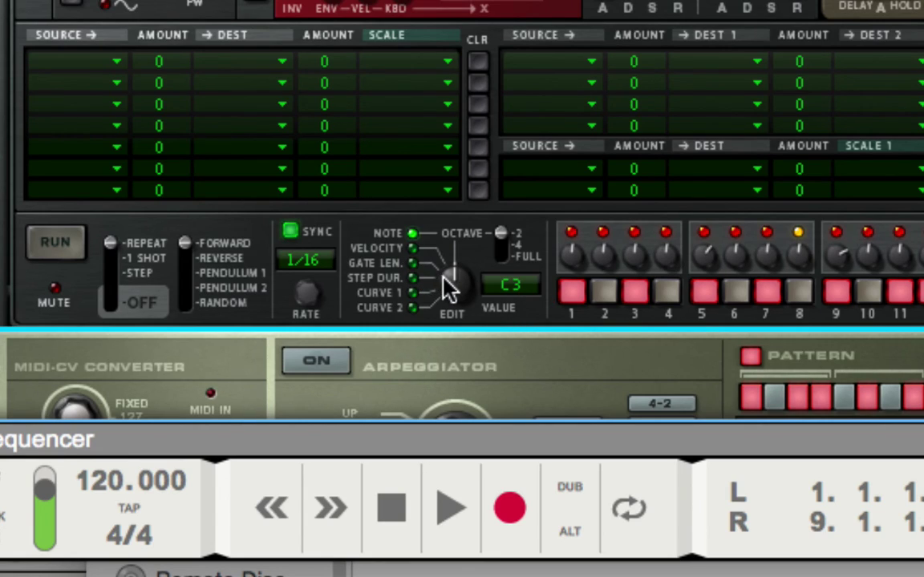
View the gate length values of the sequencer steps and return the edit selector to Note.
drag(433, 273, 444, 305)
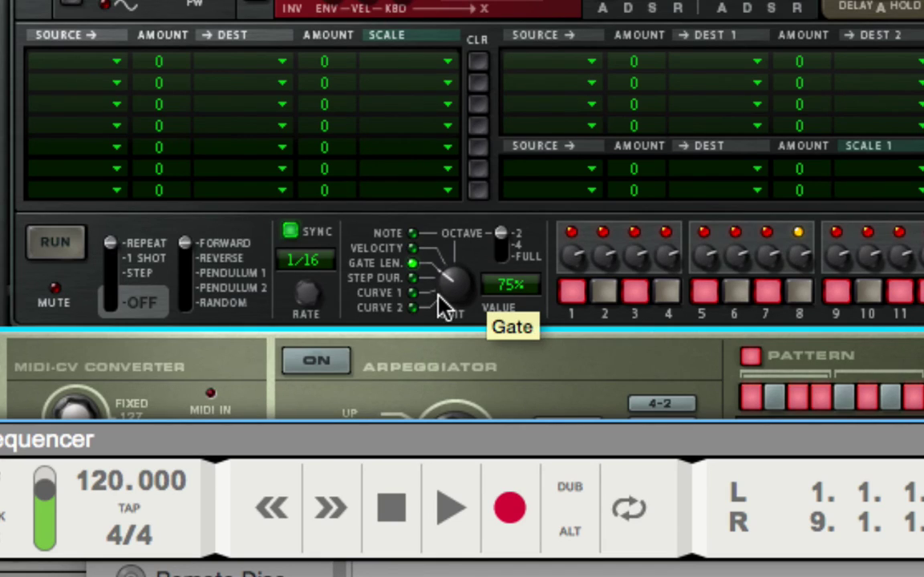
drag(431, 303, 434, 266)
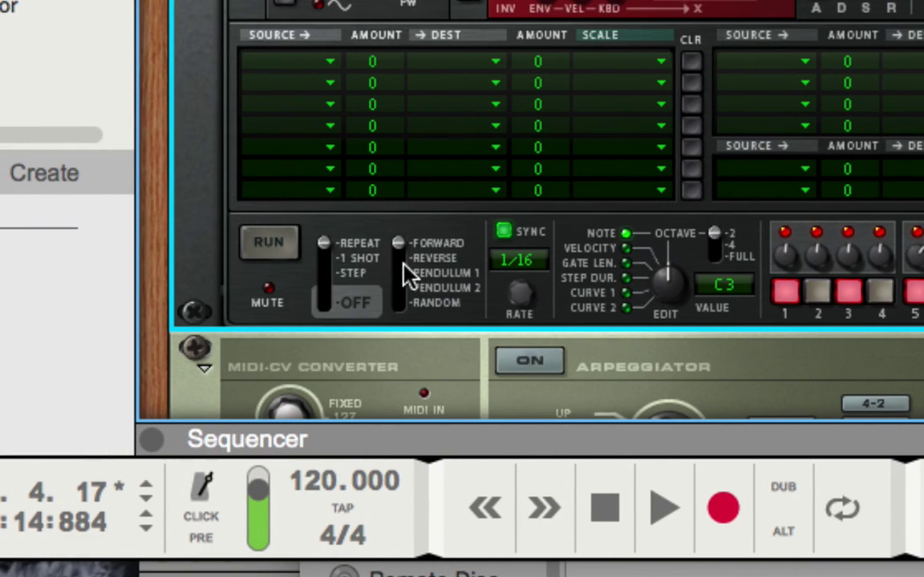
Set the step sequencer's direction to Reverse and run the sequence to audition it.
click(400, 263)
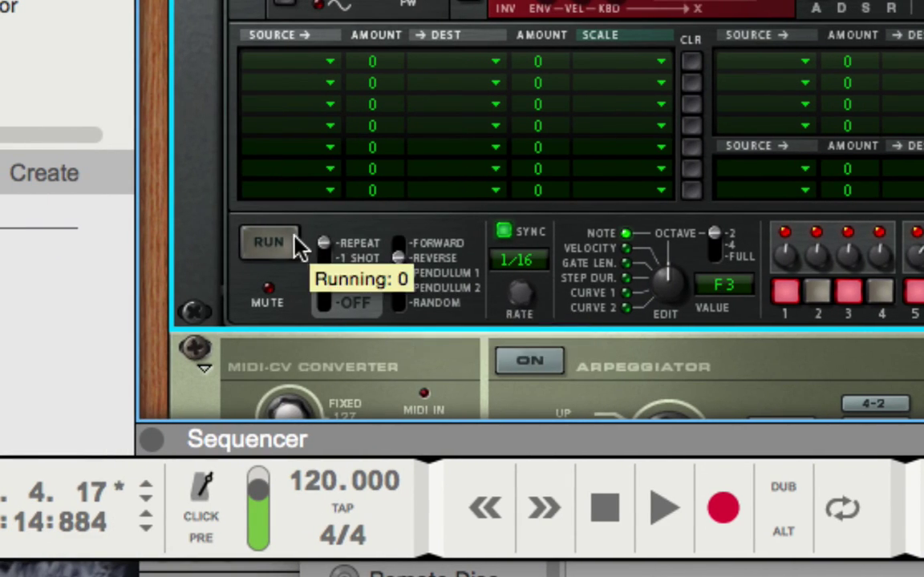
click(293, 241)
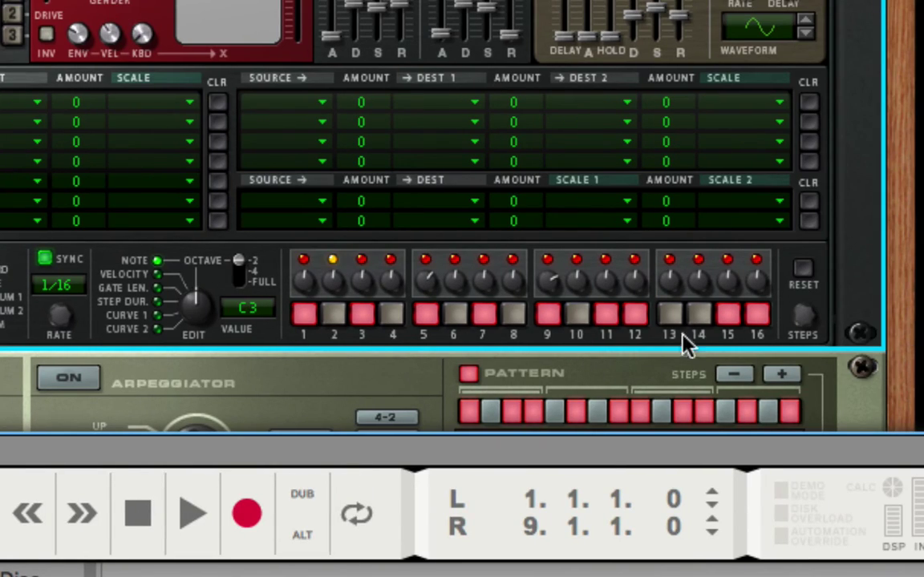
key(space)
key(space)
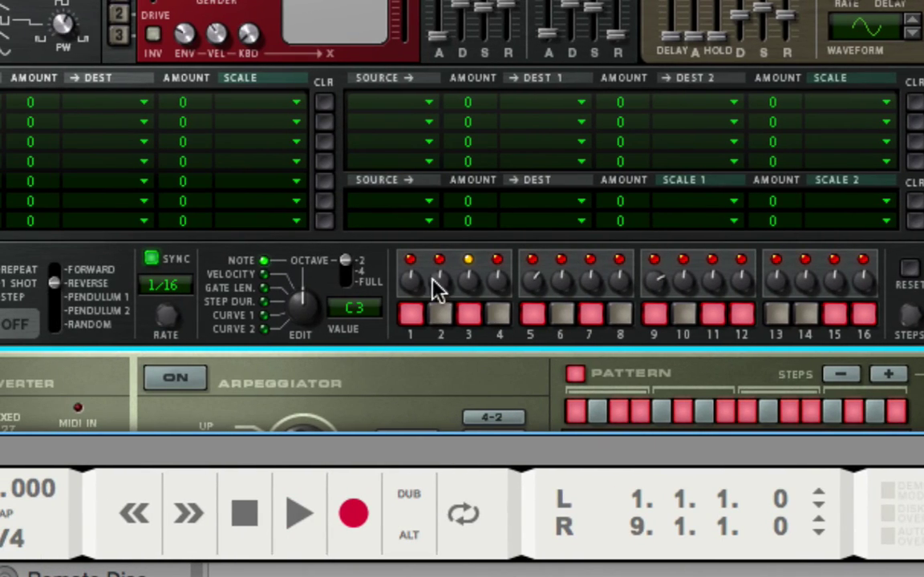
Try the Pendulum 1, Pendulum 2 and Random directions on the running sequence, and set the direction back to Forward.
click(53, 310)
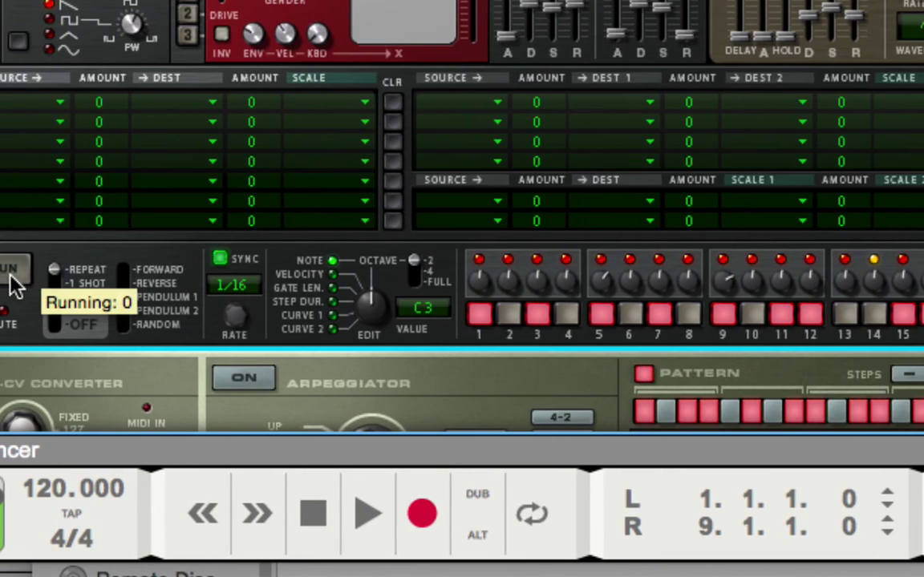
click(3, 270)
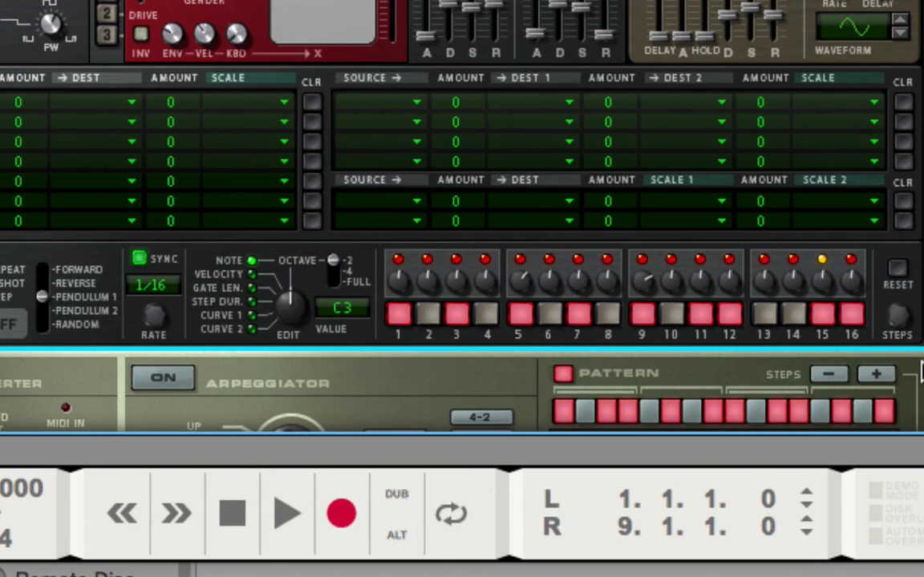
click(46, 316)
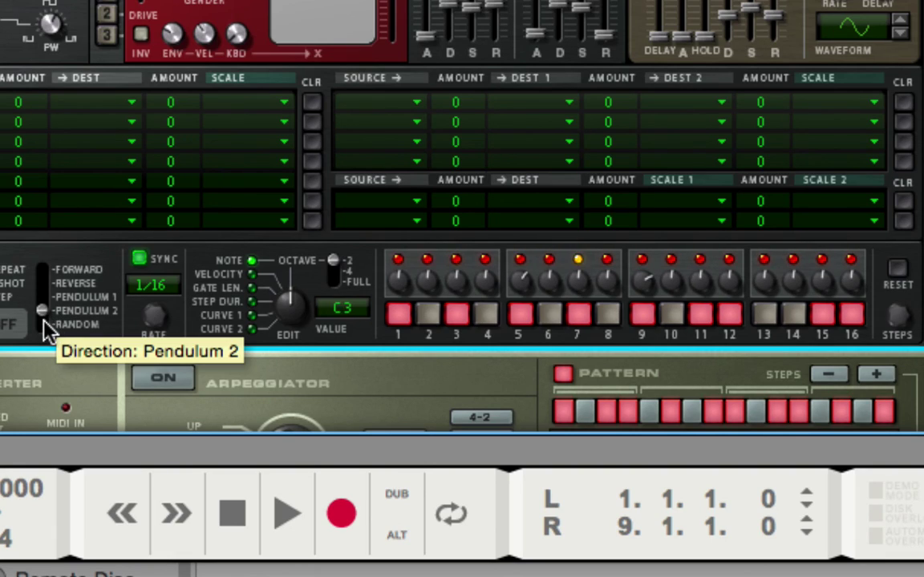
click(40, 325)
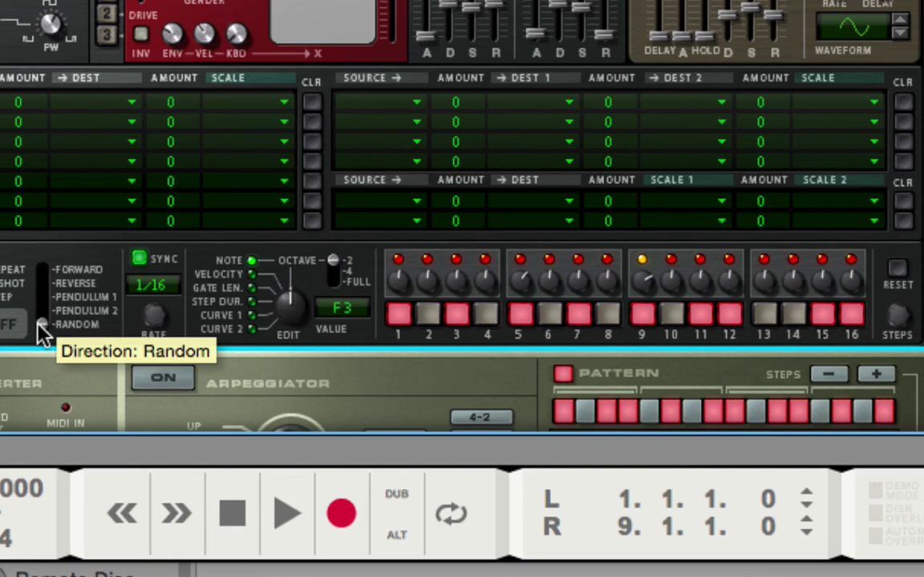
click(42, 271)
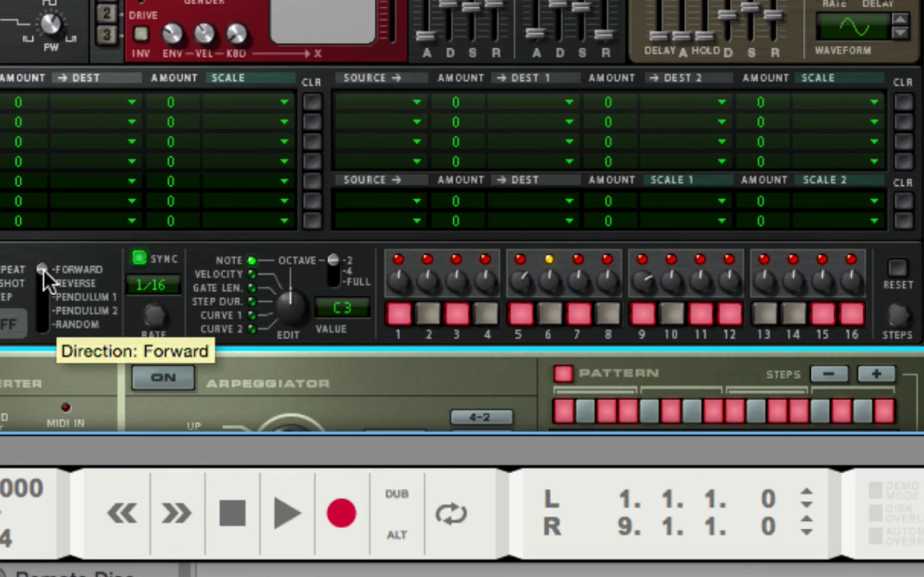
Play the sequence in the Forward direction, and switch the step sequencer's run mode to Off after stopping.
key(space)
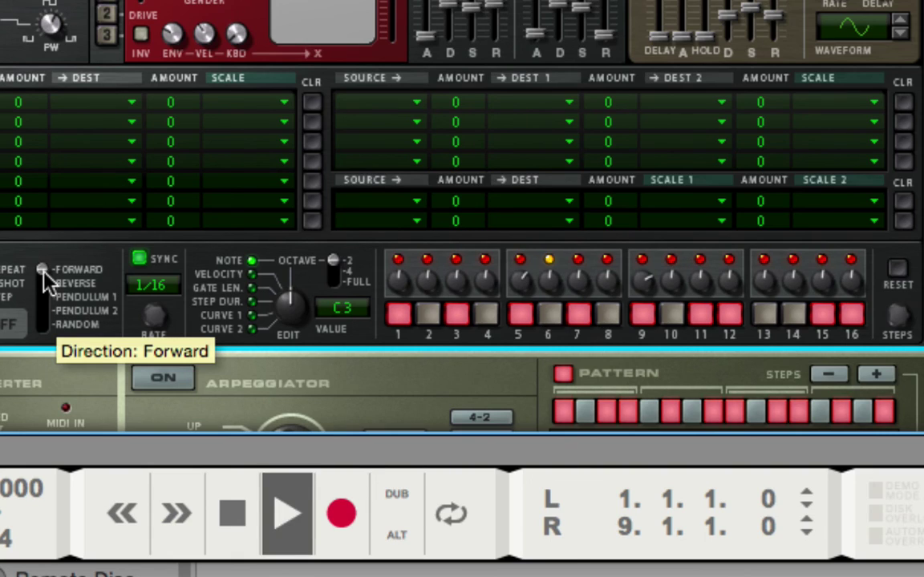
key(space)
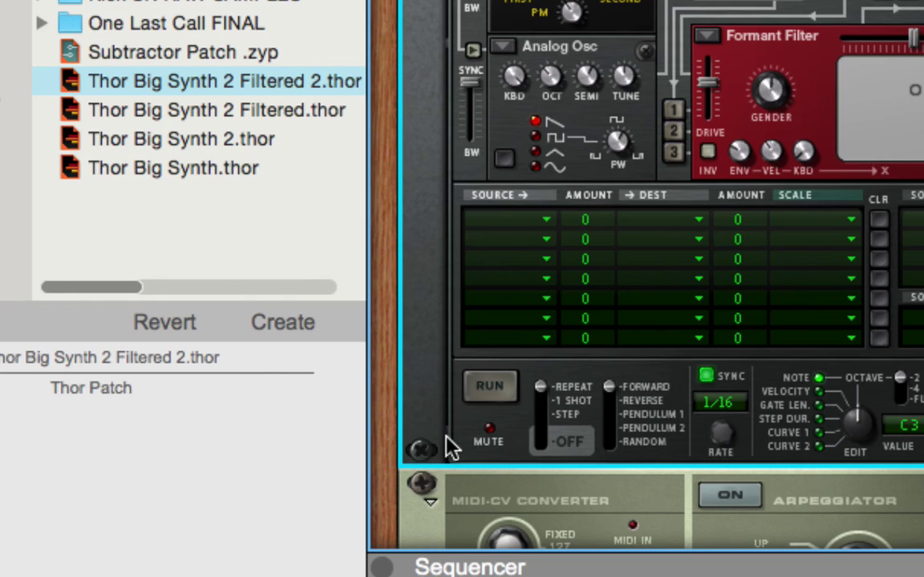
click(565, 443)
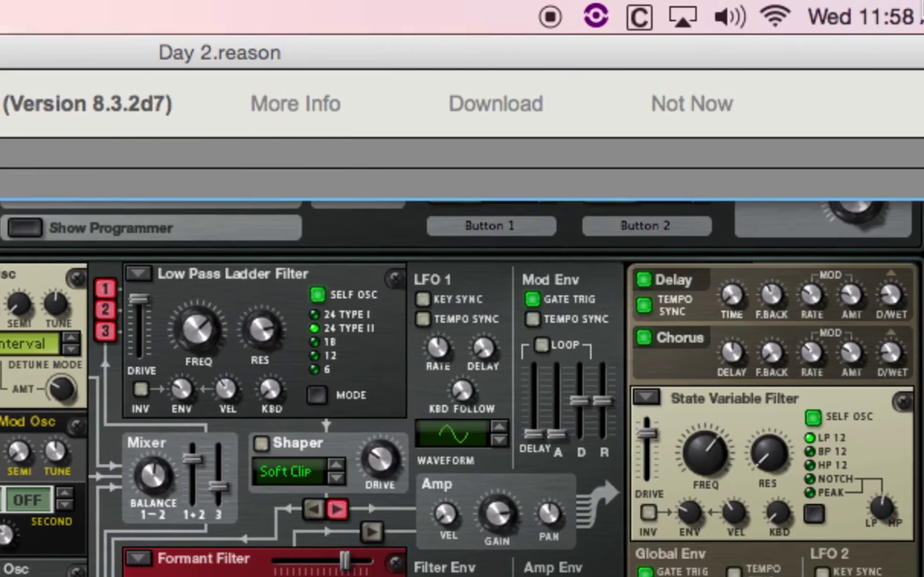